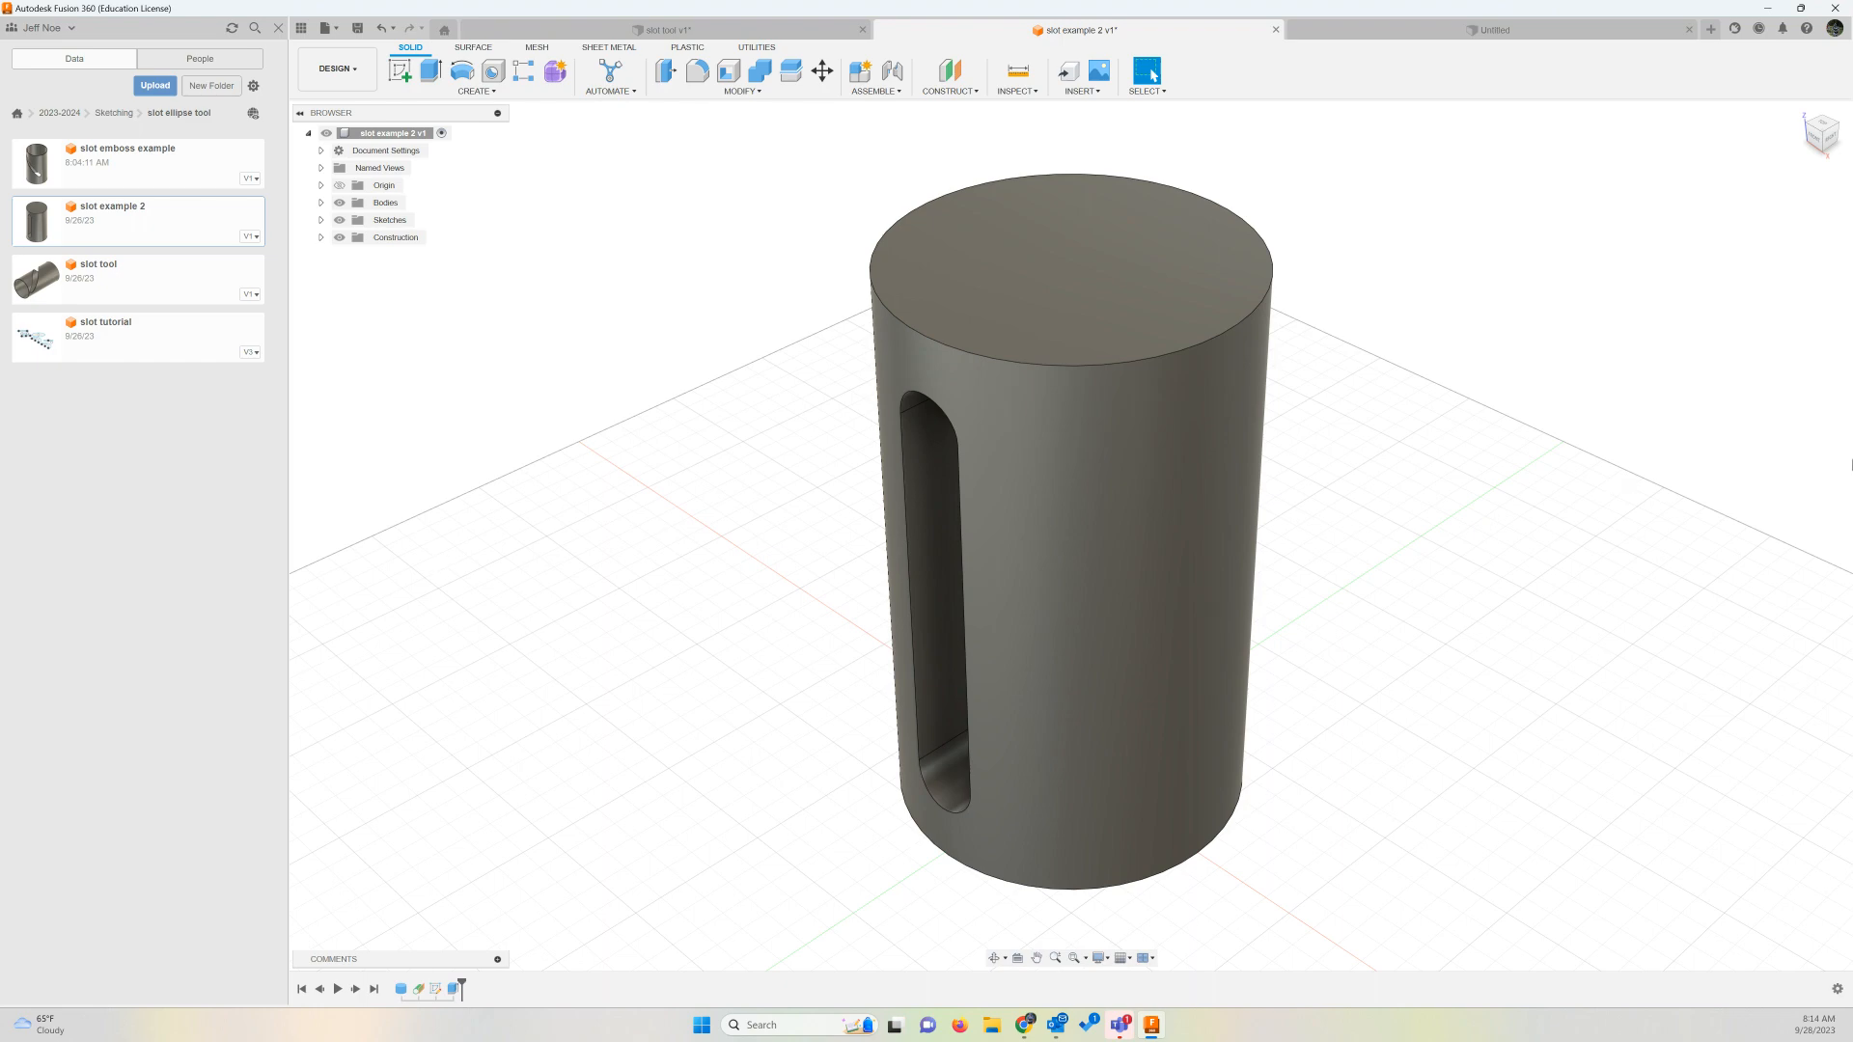
Inspect the slots in the slot example 2 and slot tool models from several angles
left_click(1821, 143)
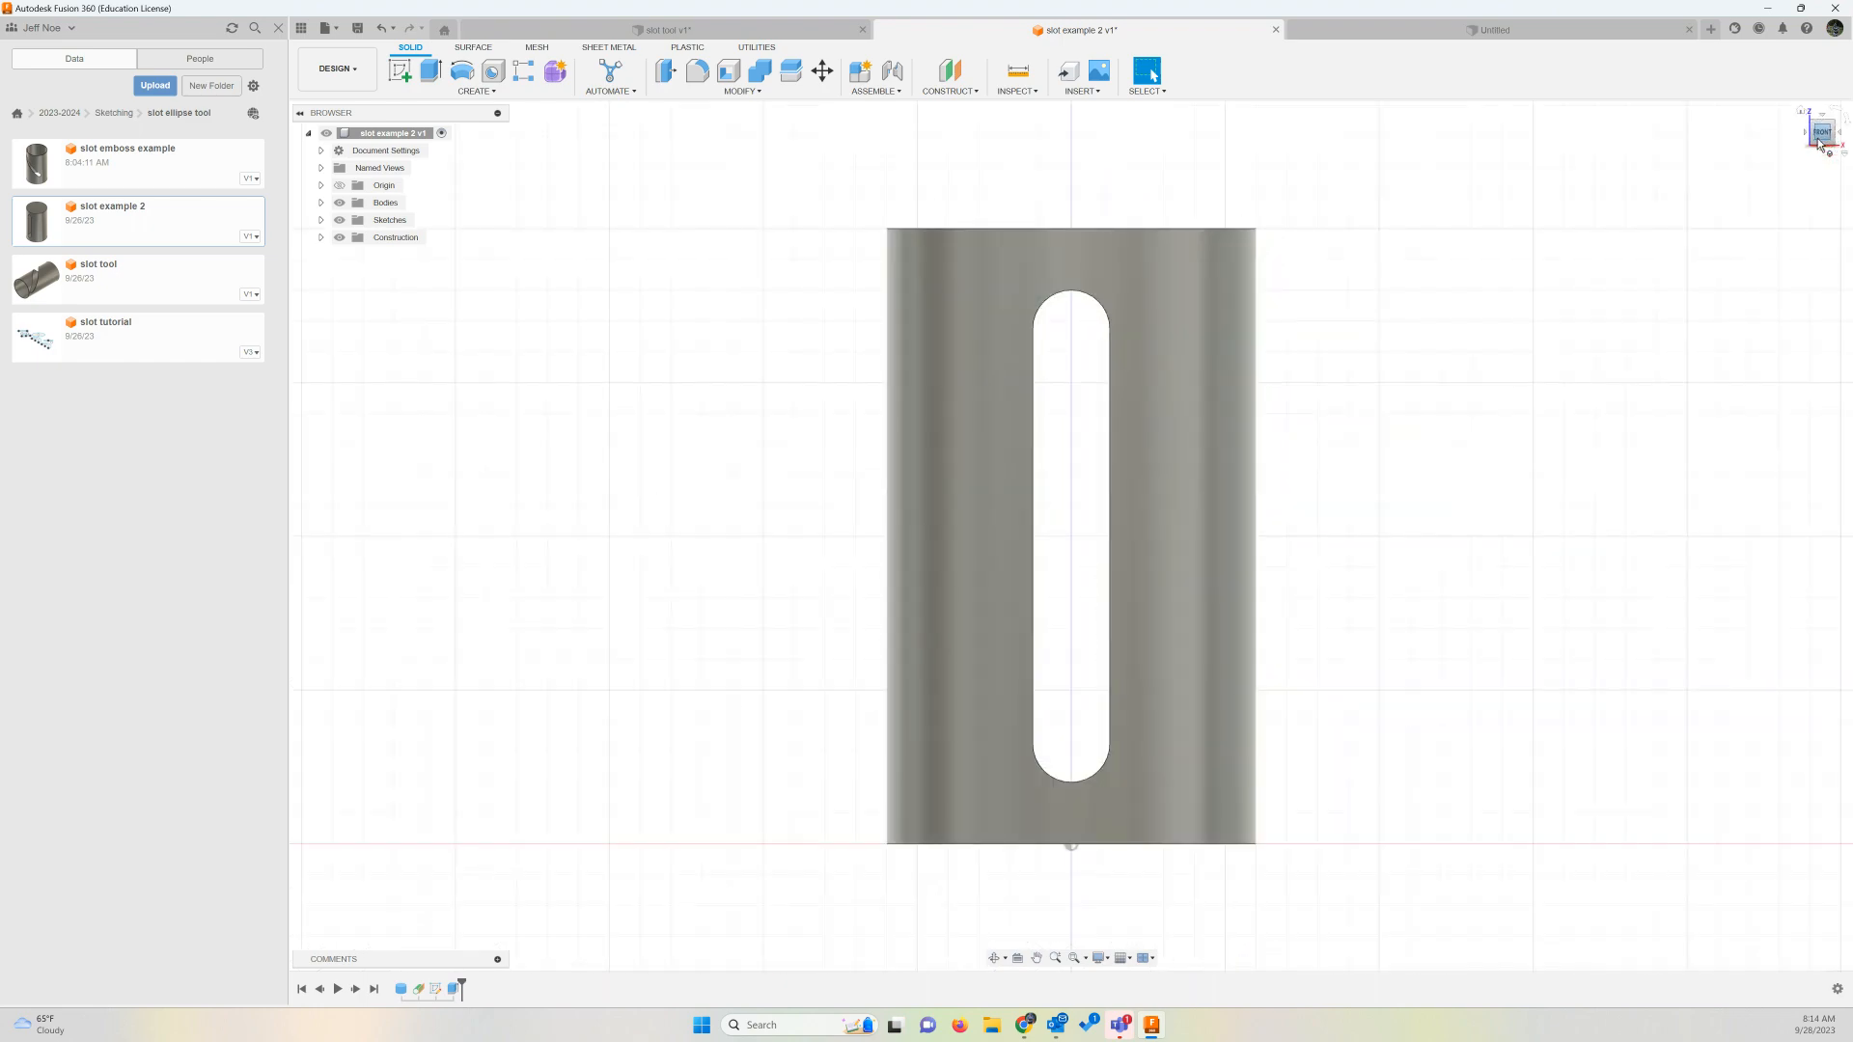
left_click(1801, 113)
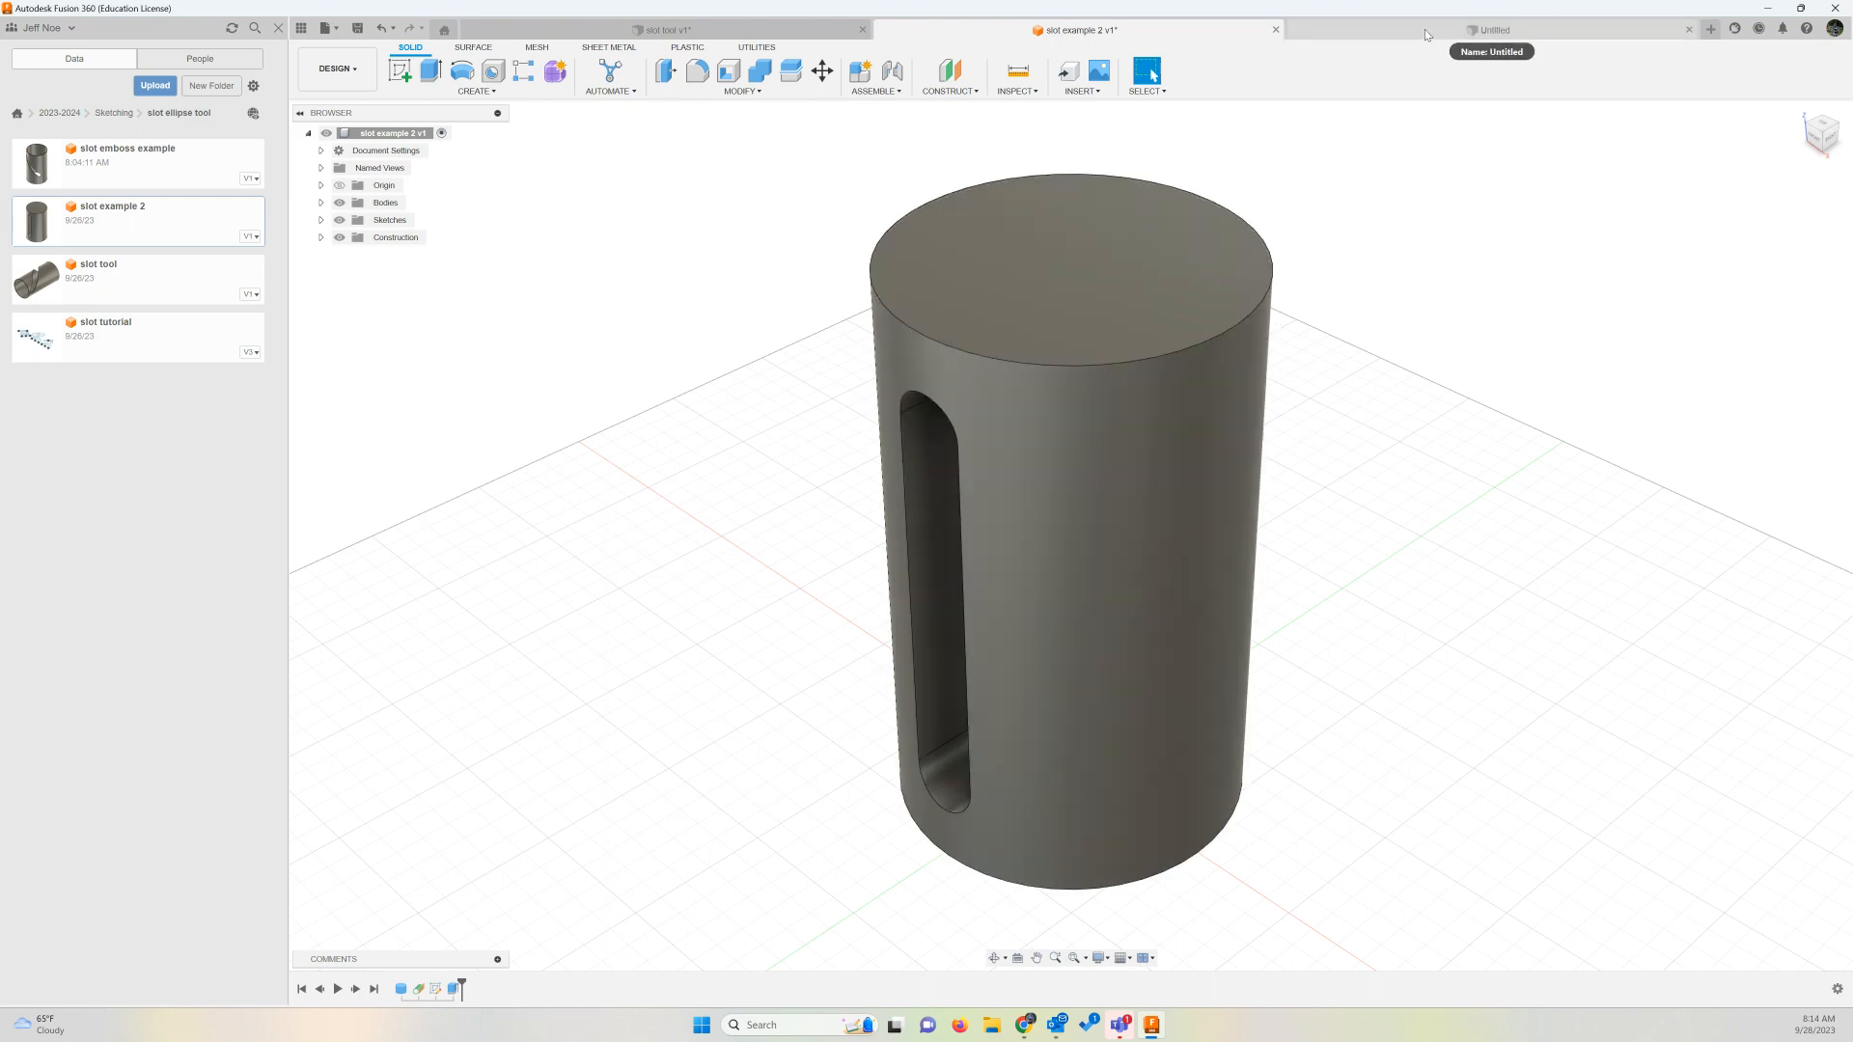
left_click(659, 30)
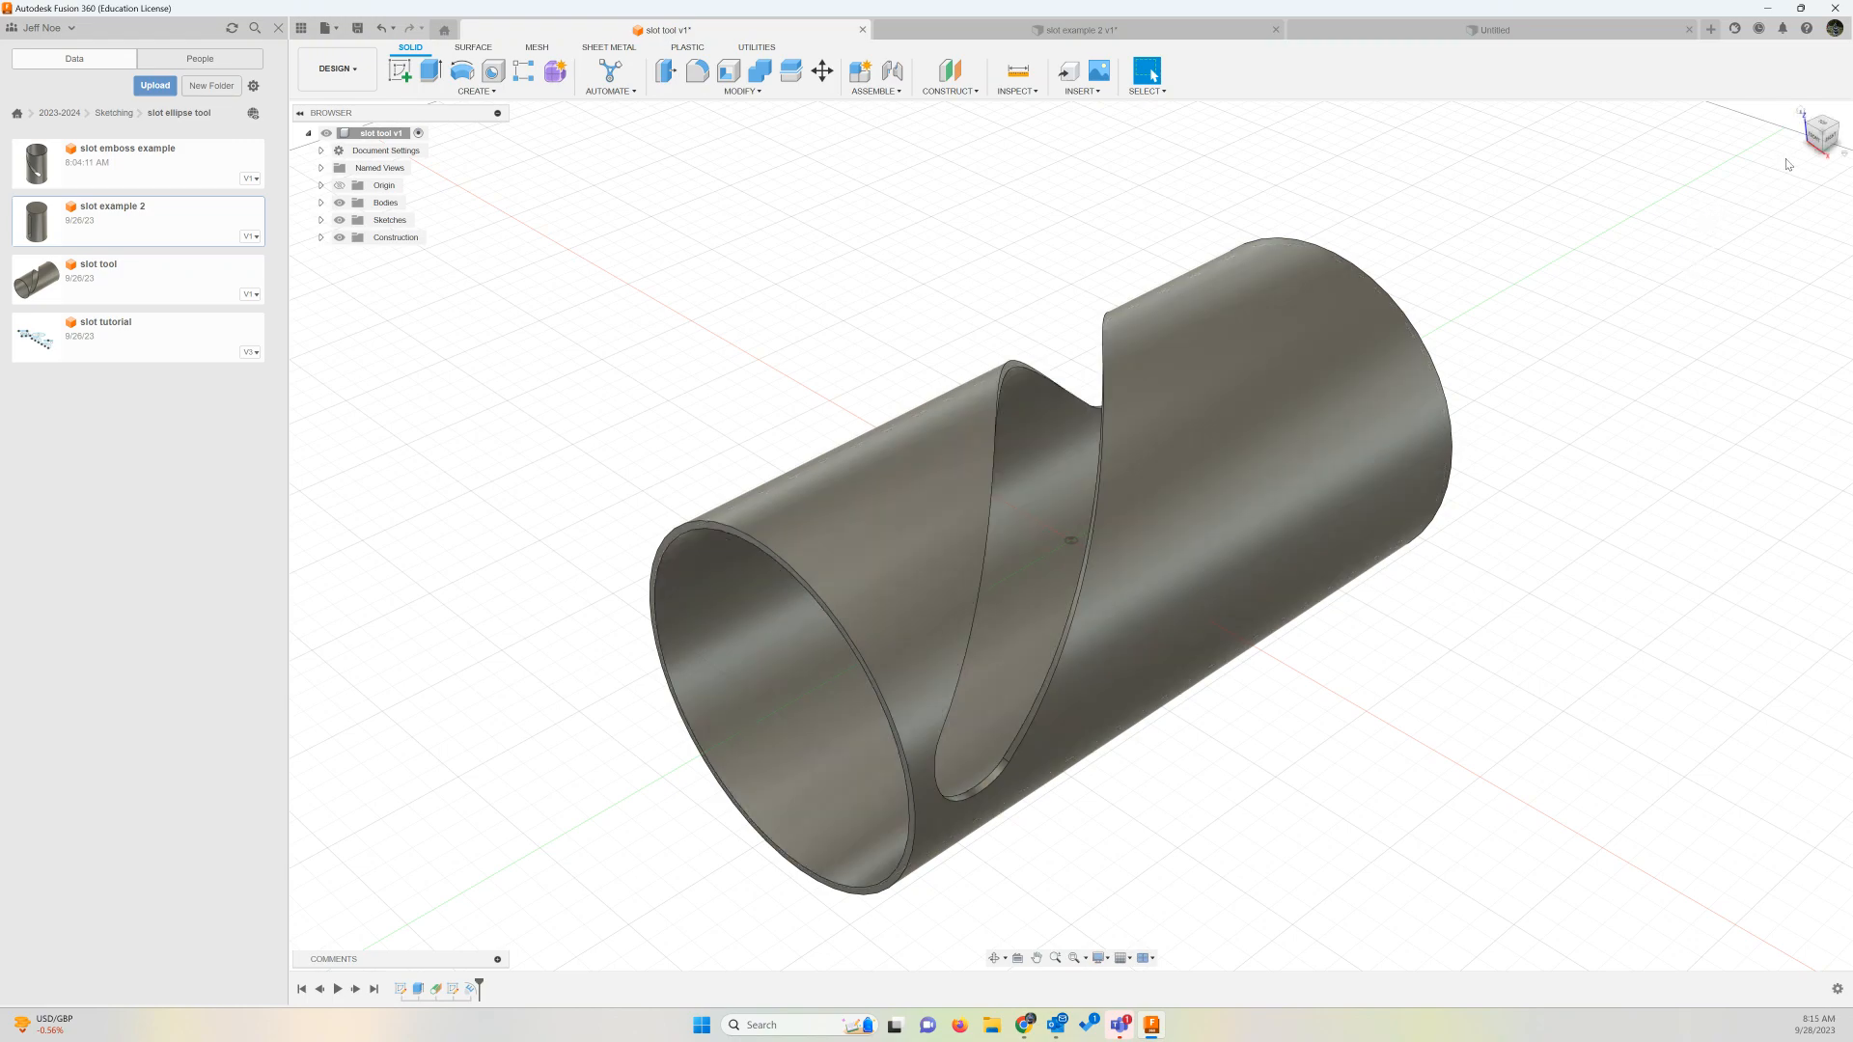
mouse_move(1070, 536)
middle_mouse_down("shift")
mouse_move(1173, 527)
mouse_move(1734, 128)
middle_mouse_up("shift")
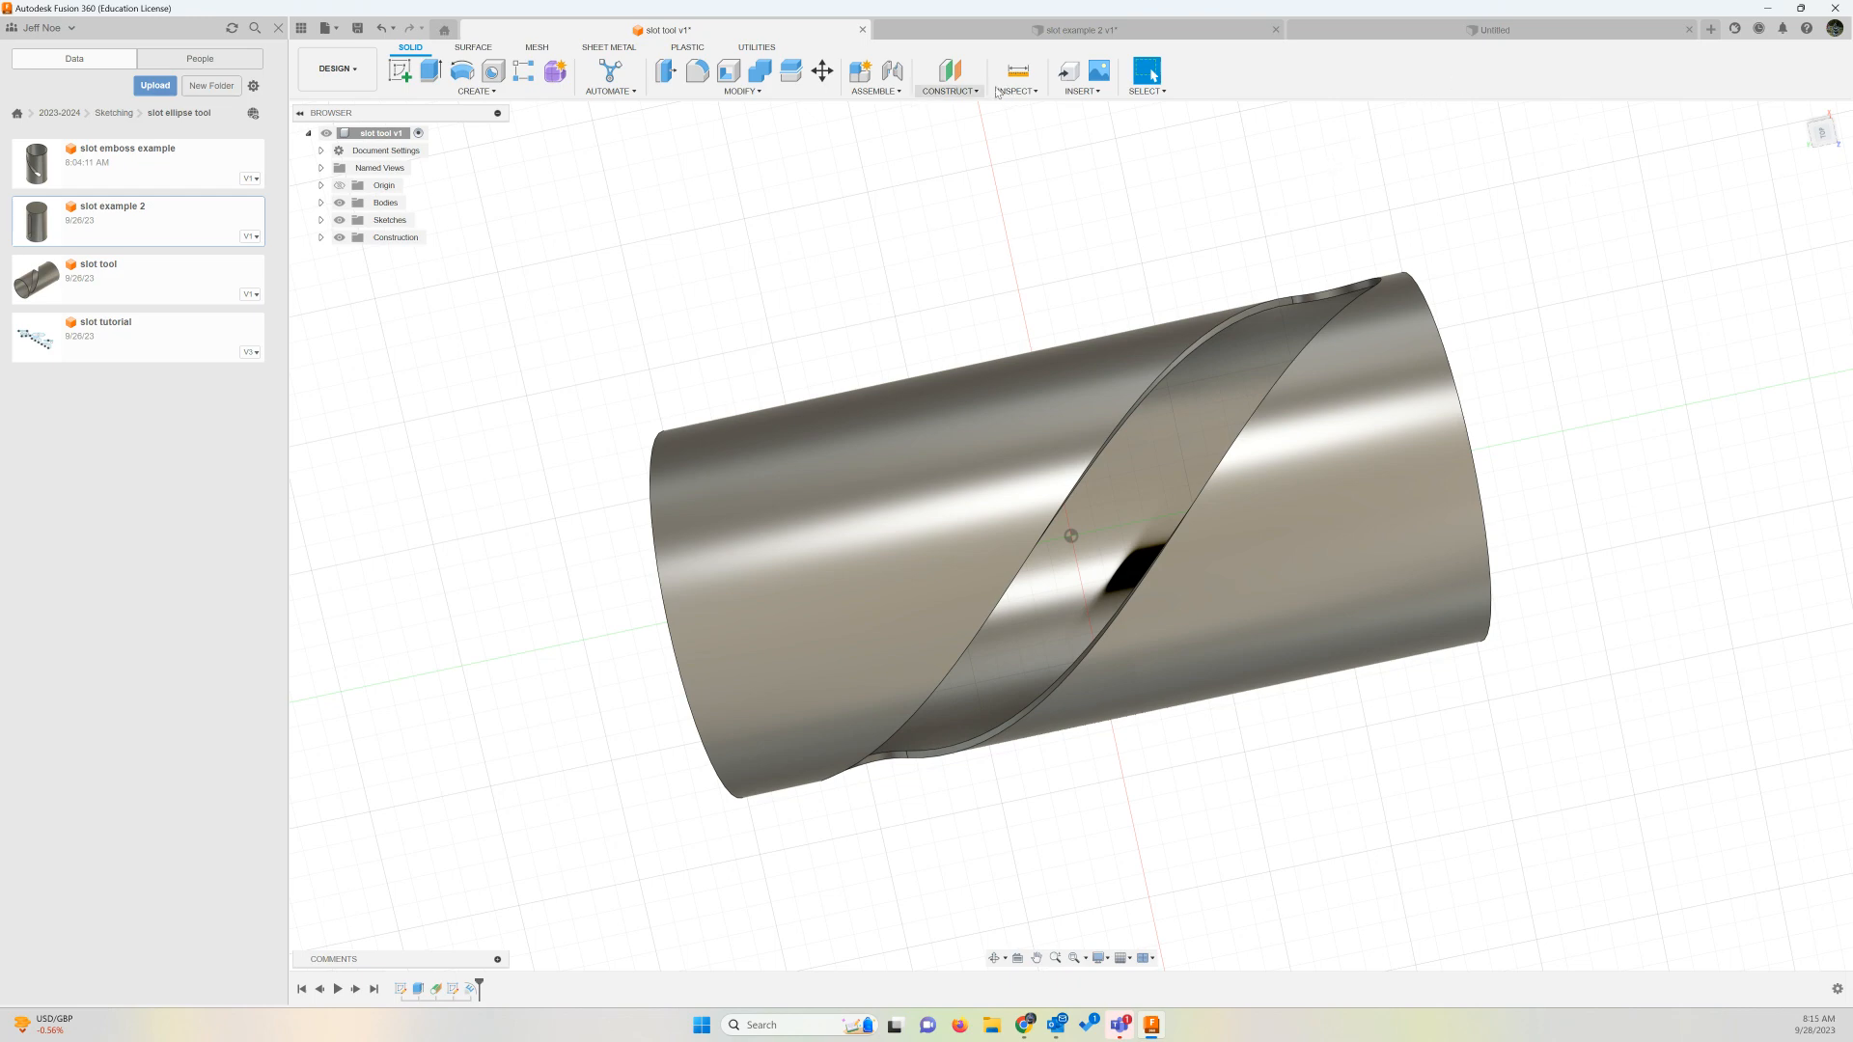
In the untitled design, create a cylinder on the horizontal origin plane, centred on the origin, with diameter 120 mm and height 200 mm
left_click(1336, 31)
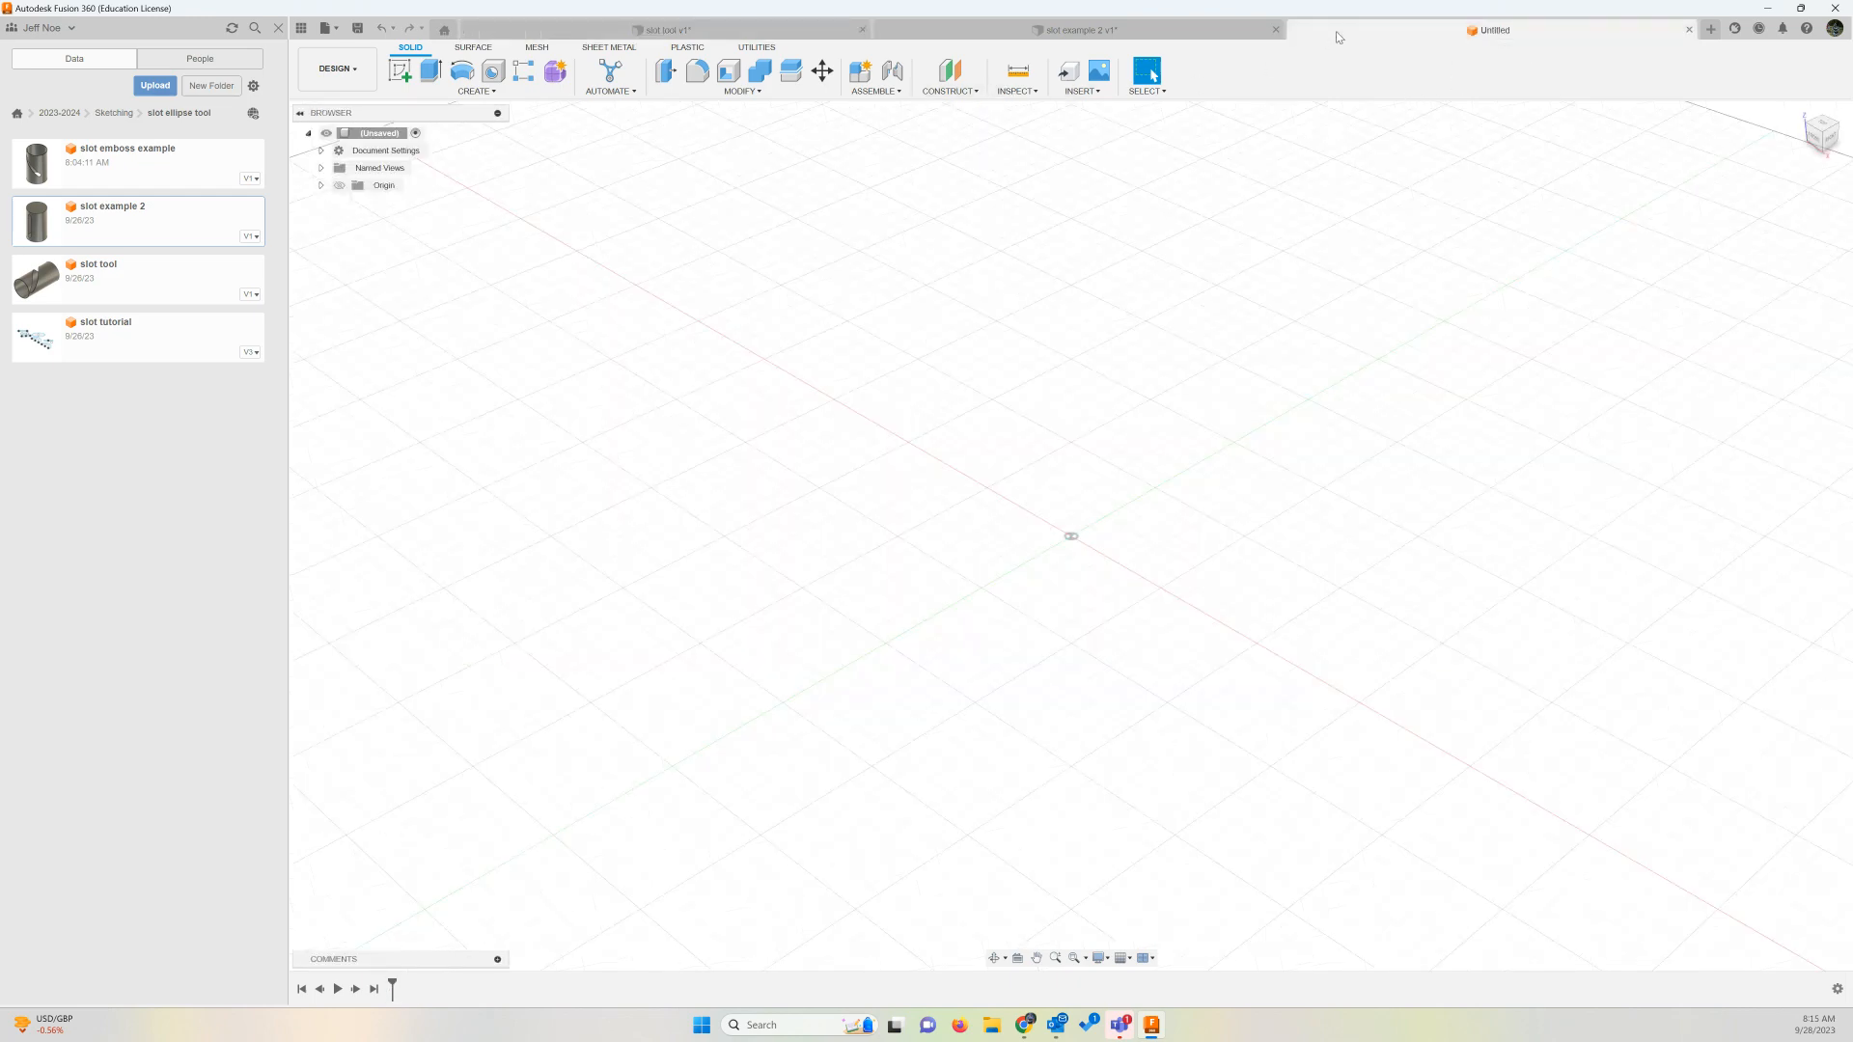
left_click(488, 92)
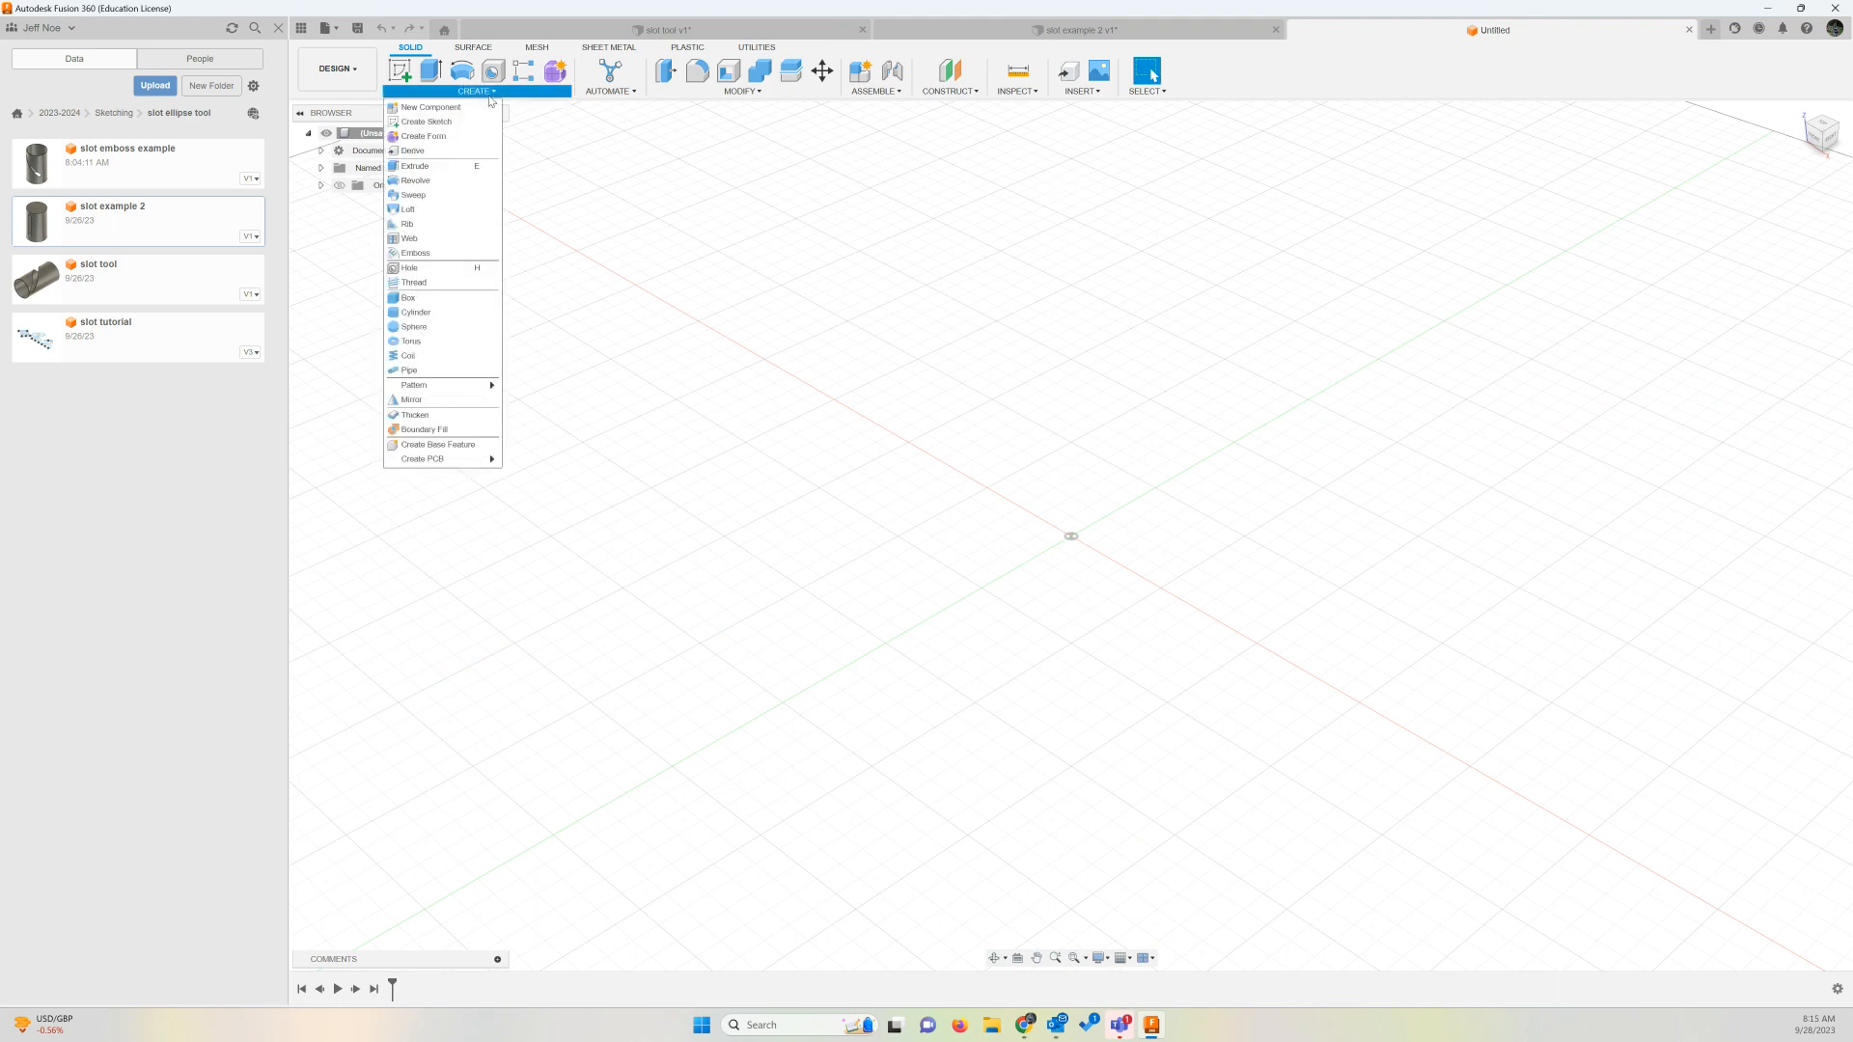
left_click(432, 316)
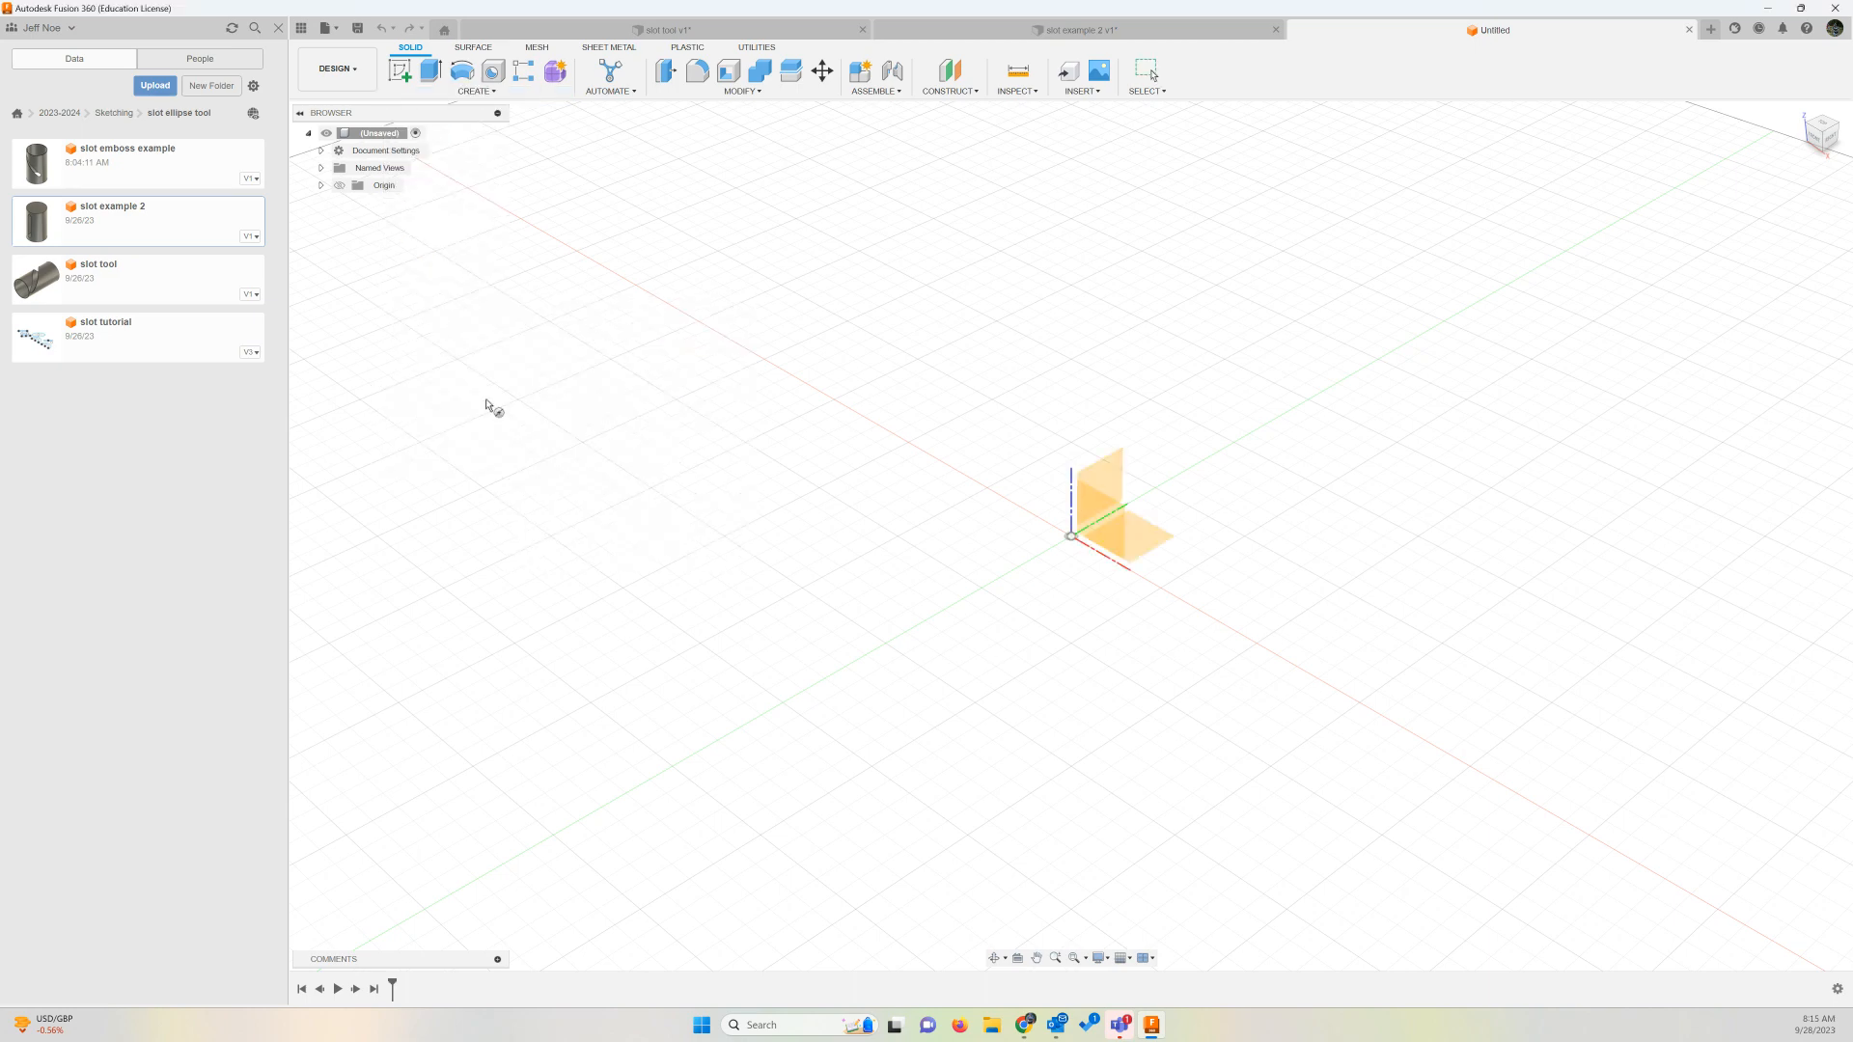
left_click(1158, 543)
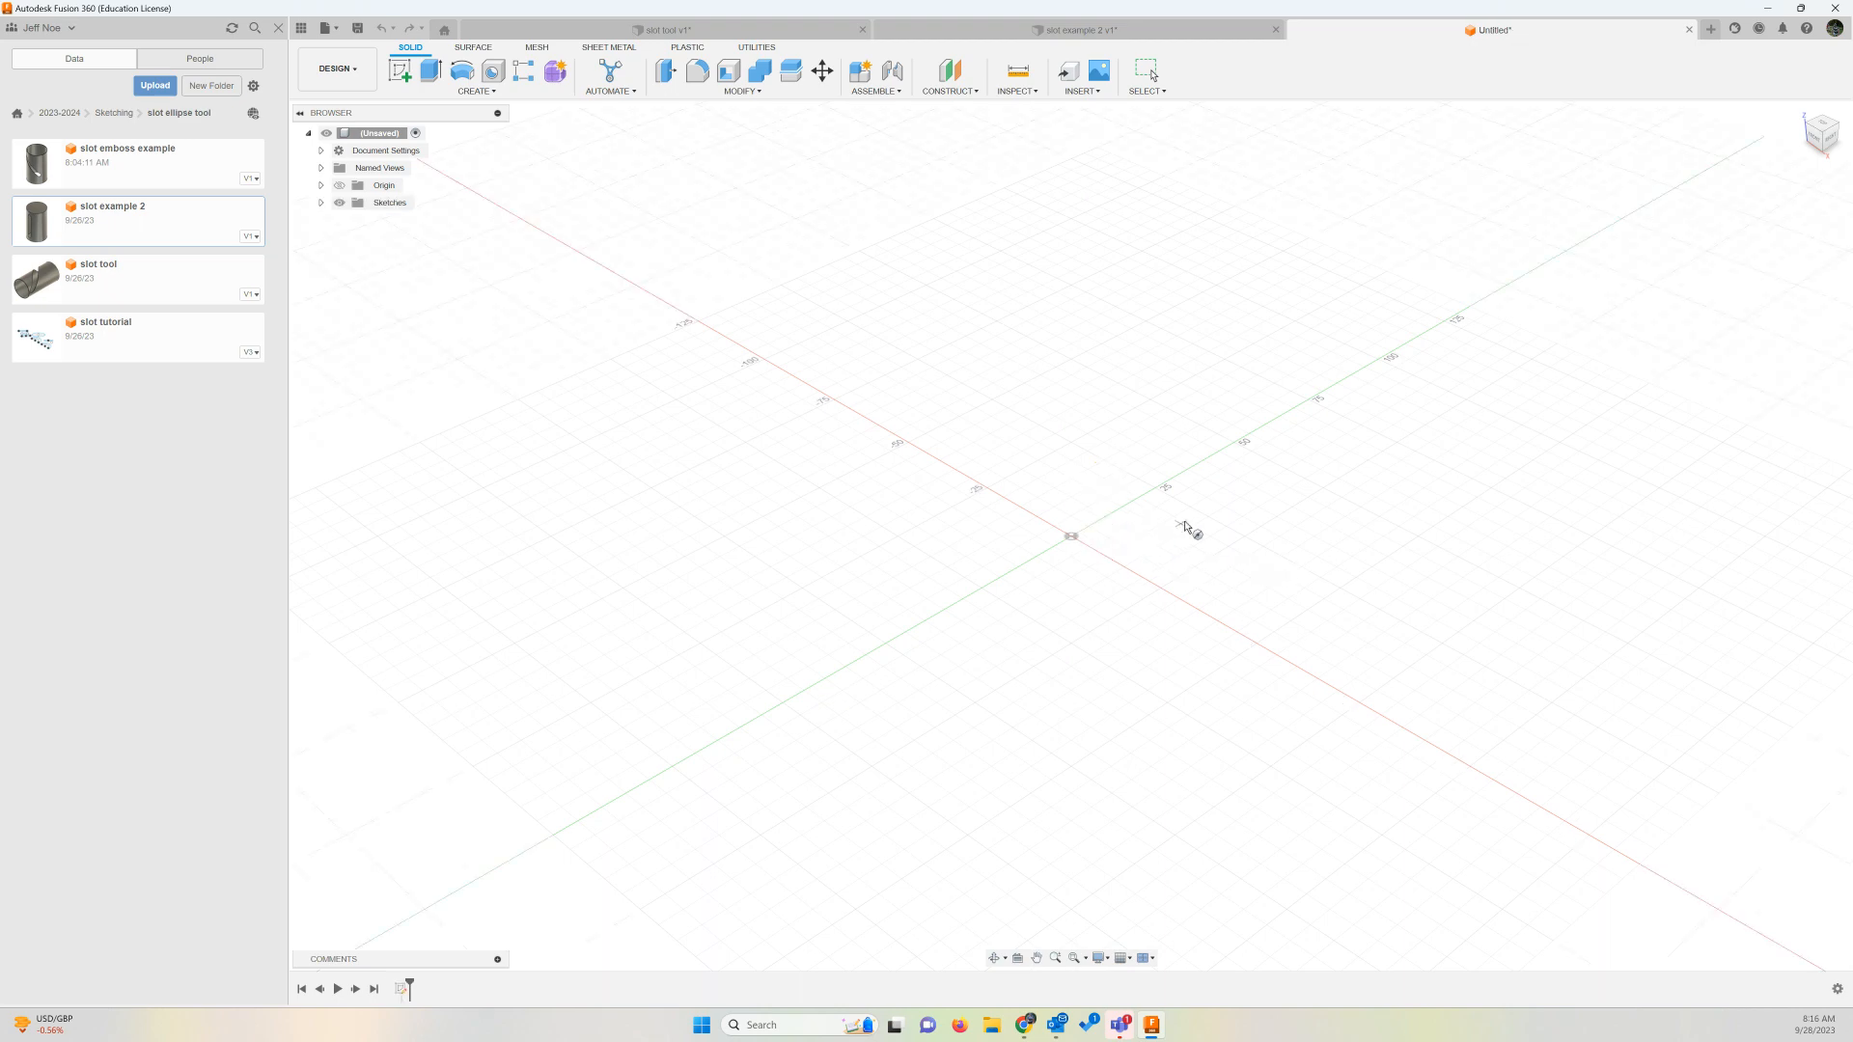
key("c")
left_click(1071, 537)
type("120")
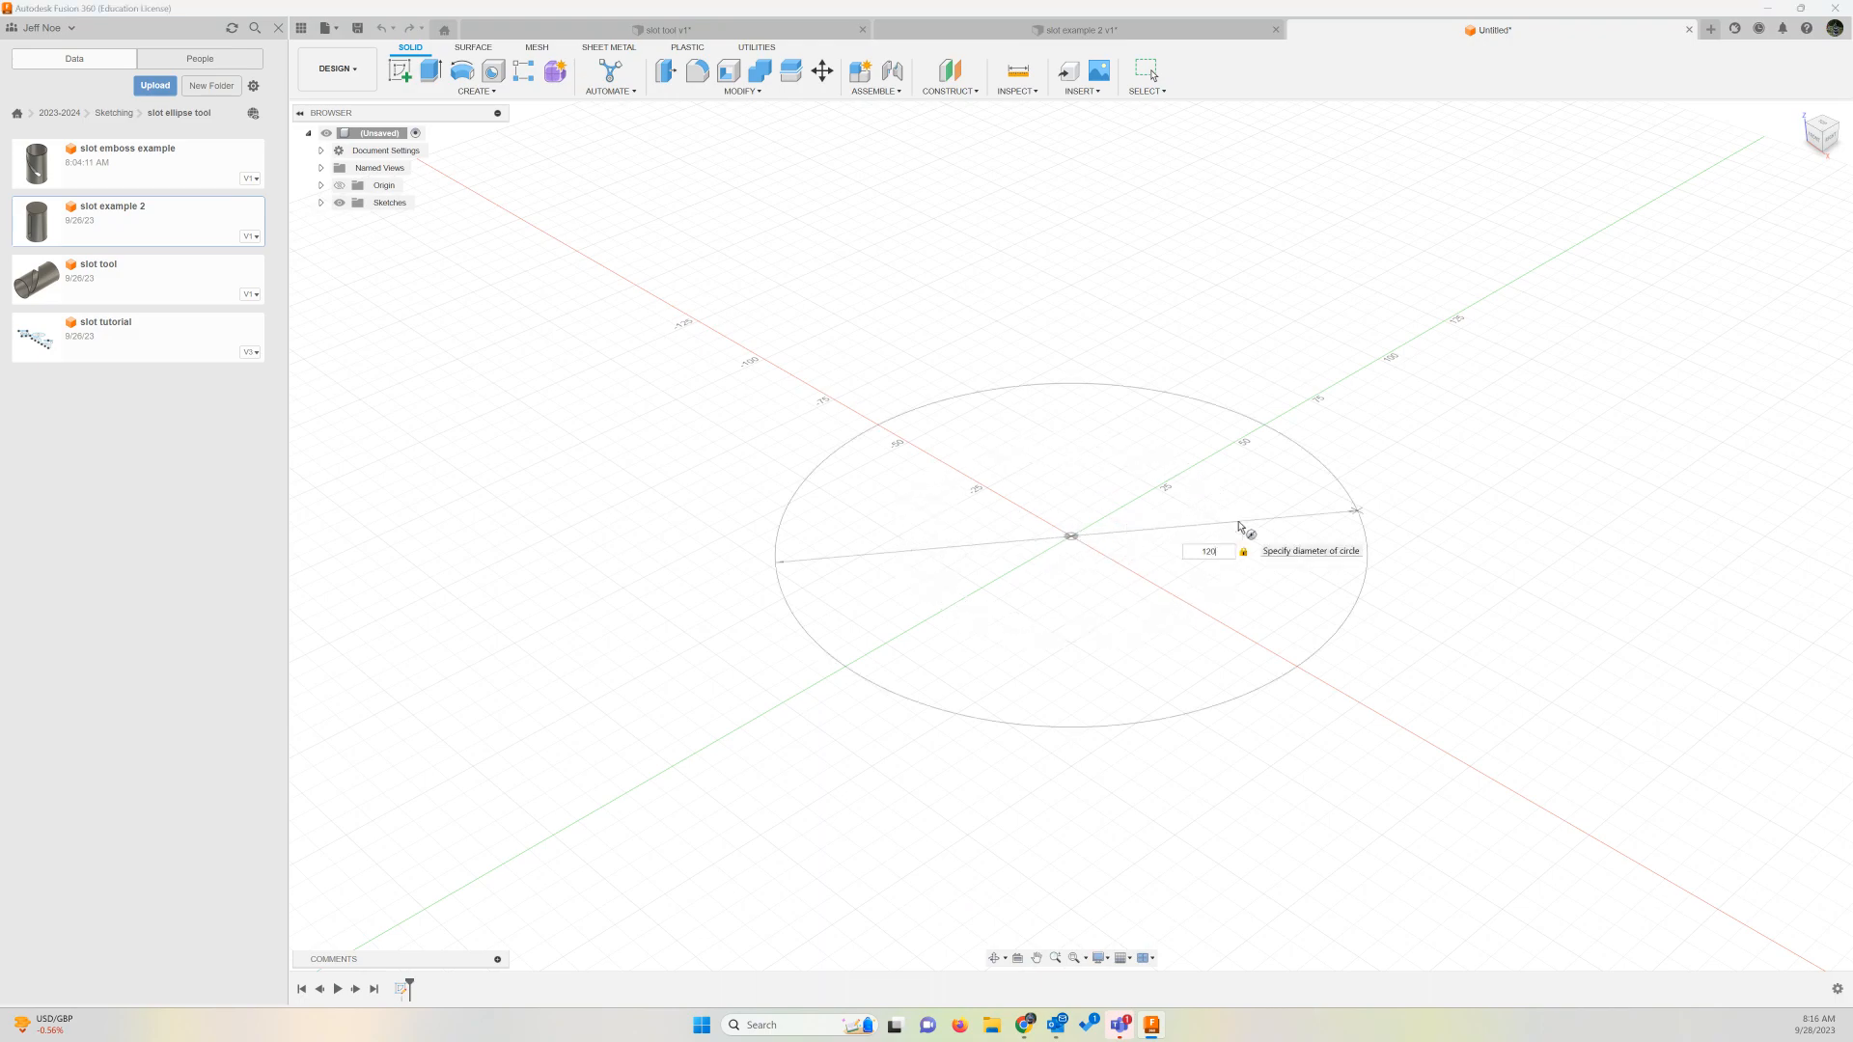
key("Return")
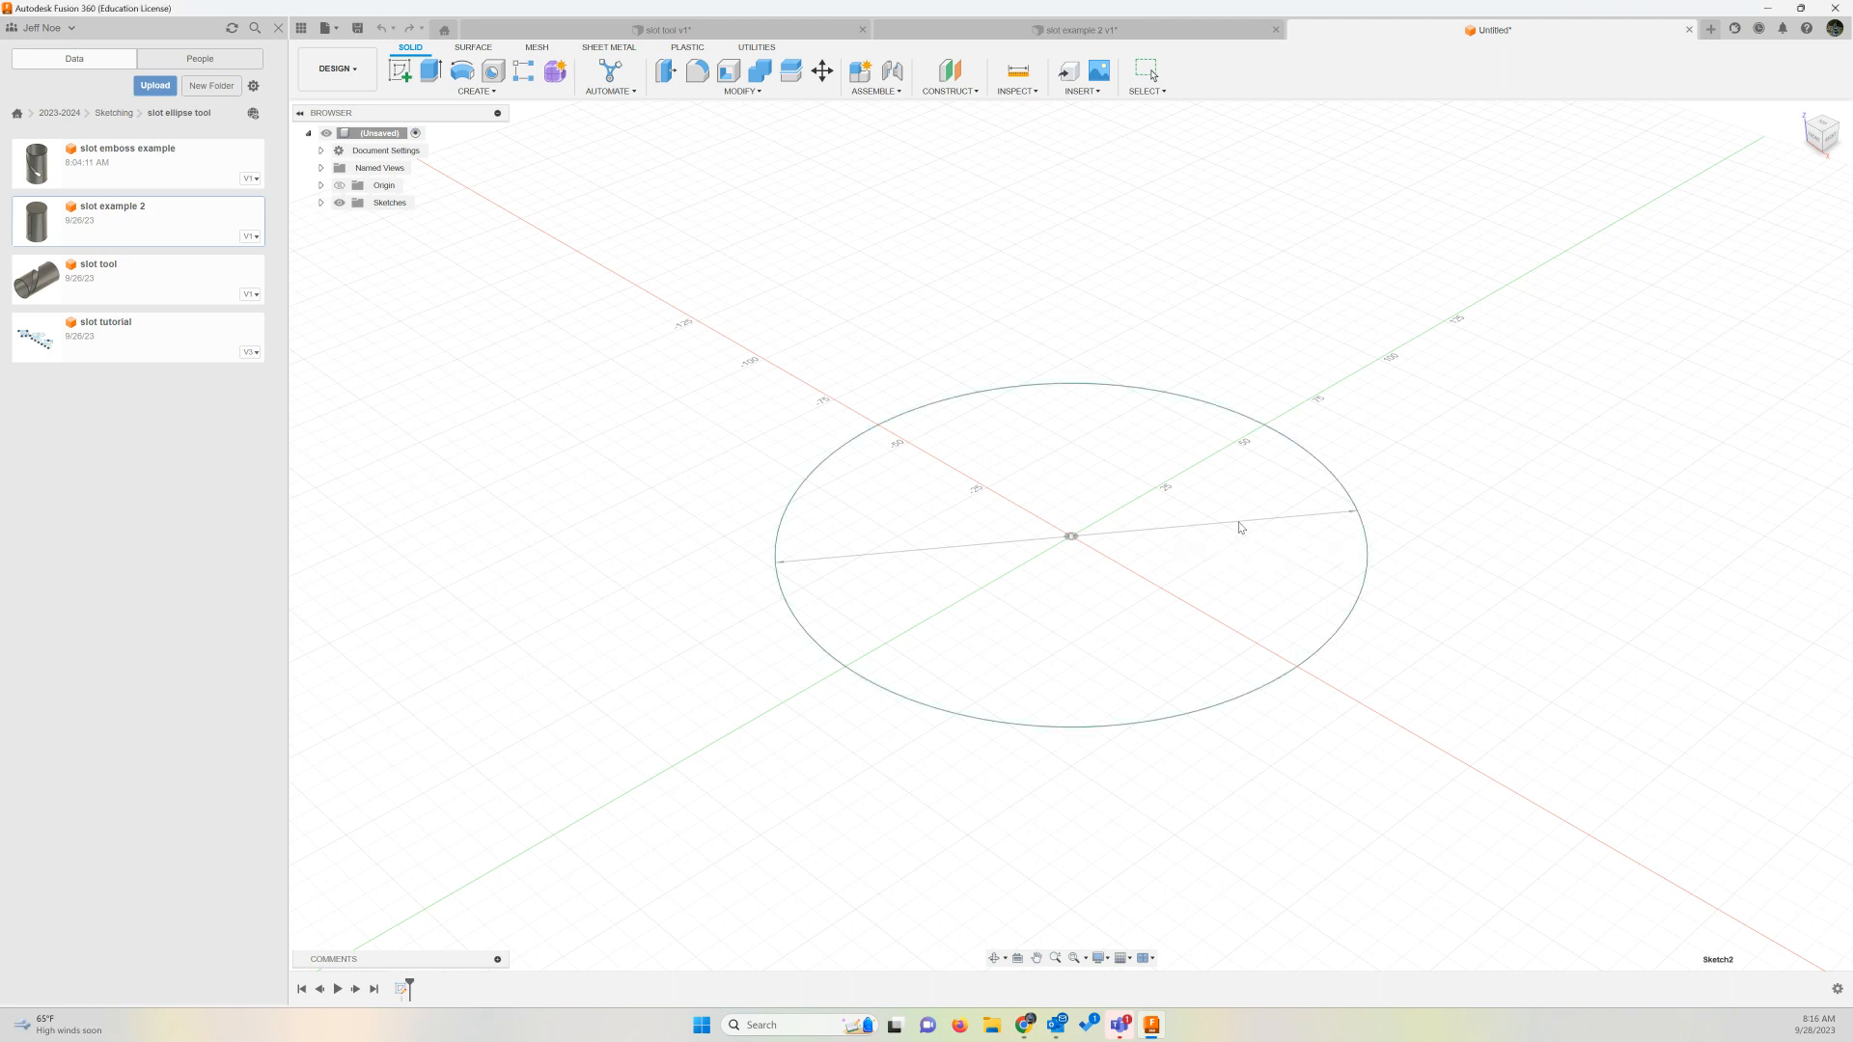
type("2")
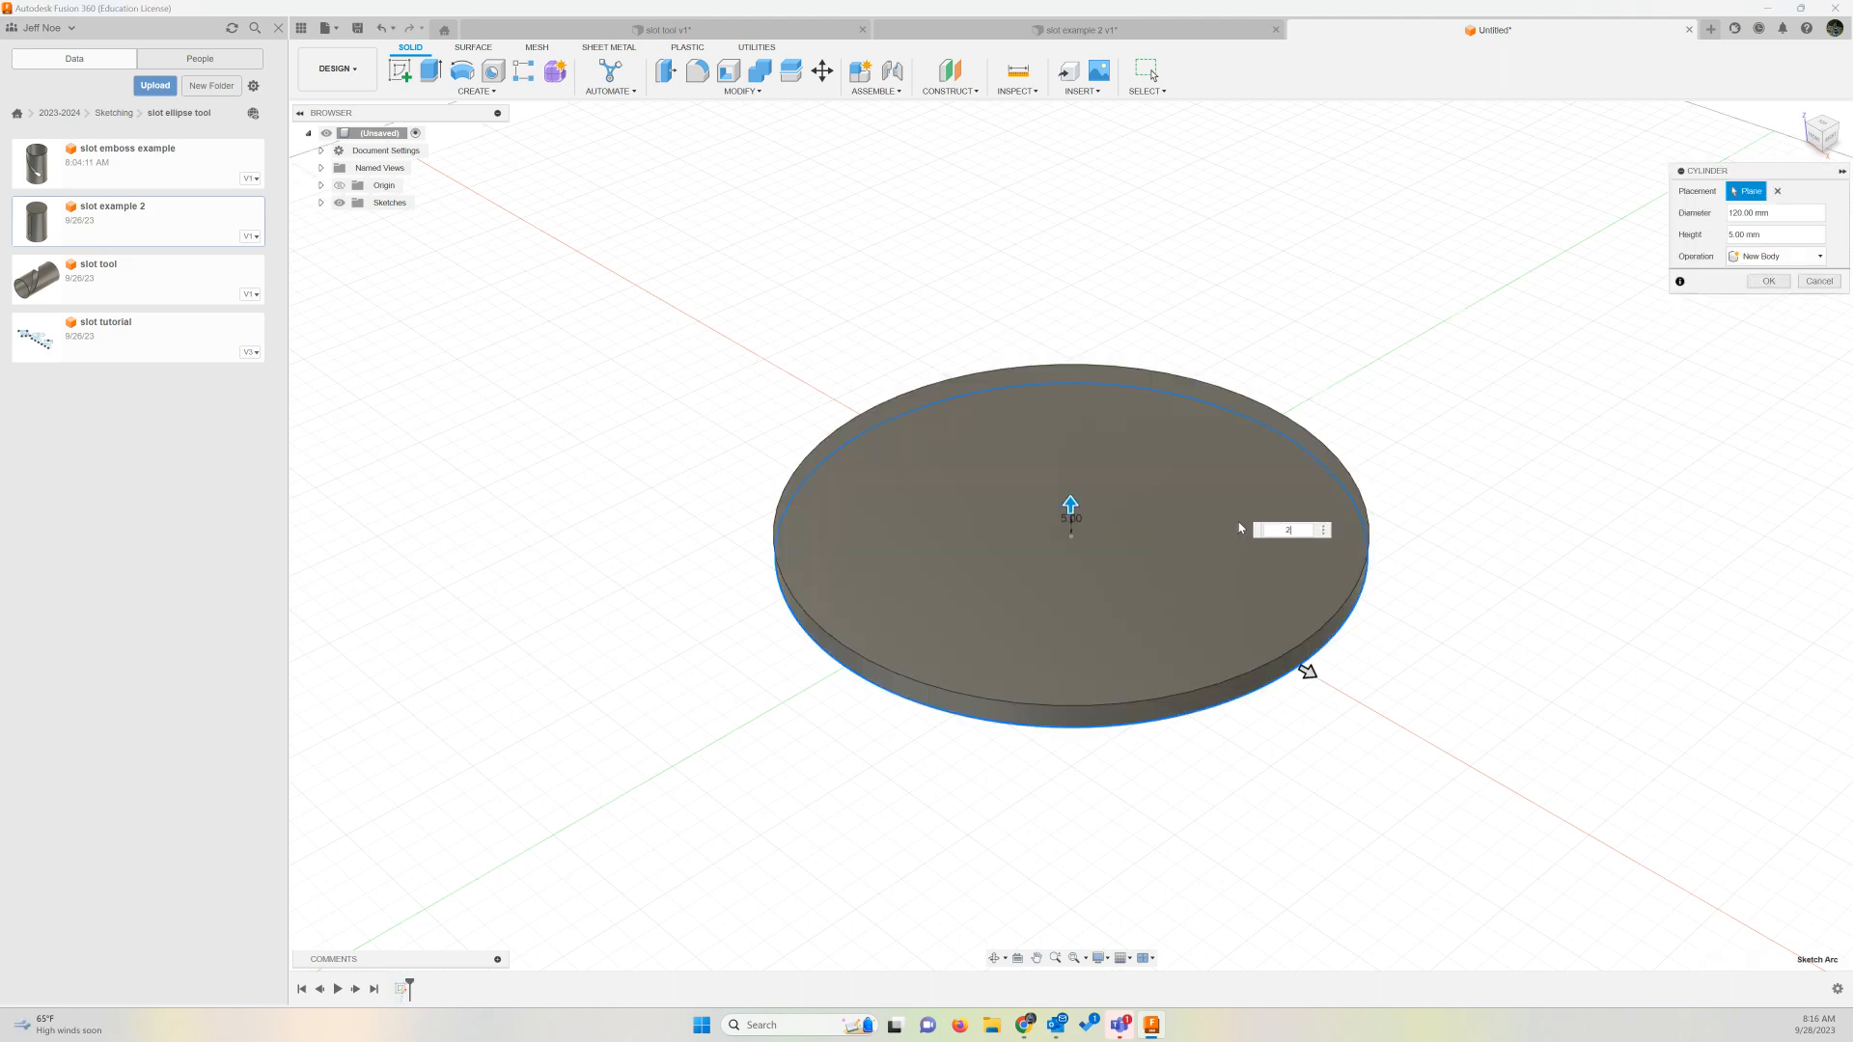
type("00")
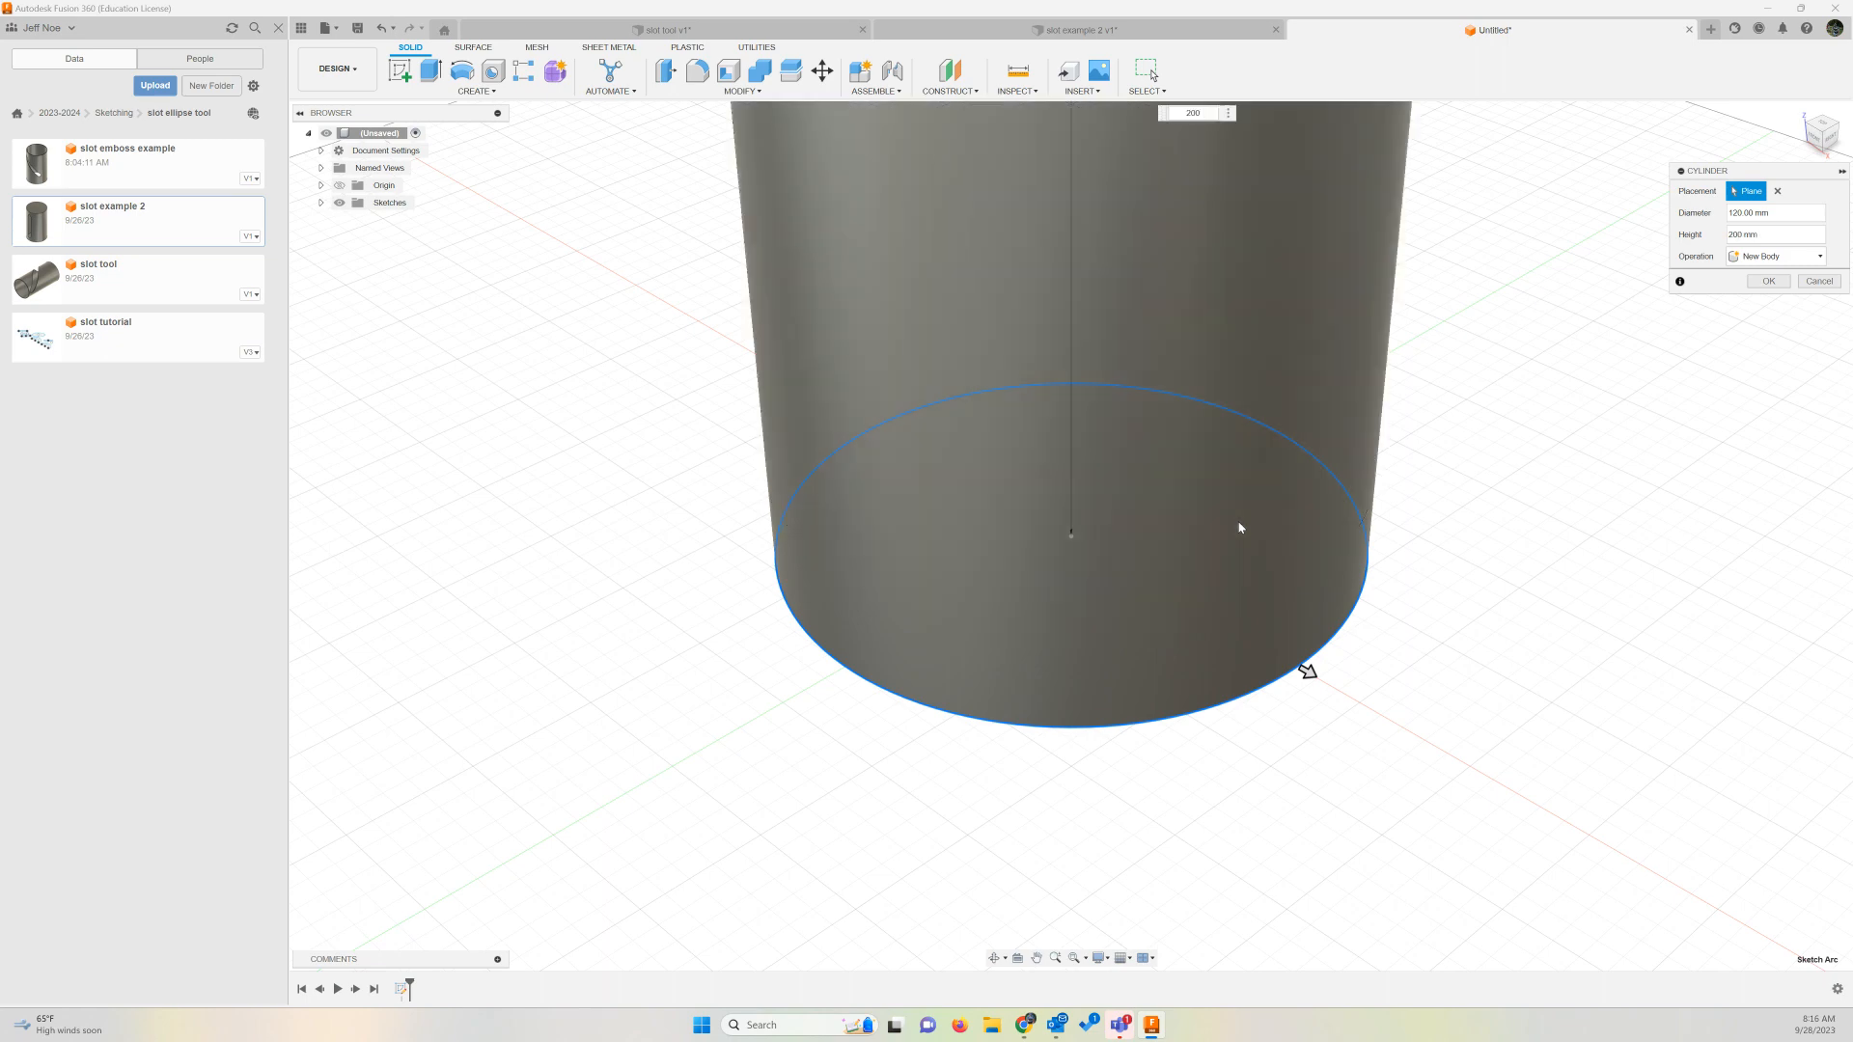
key("Return")
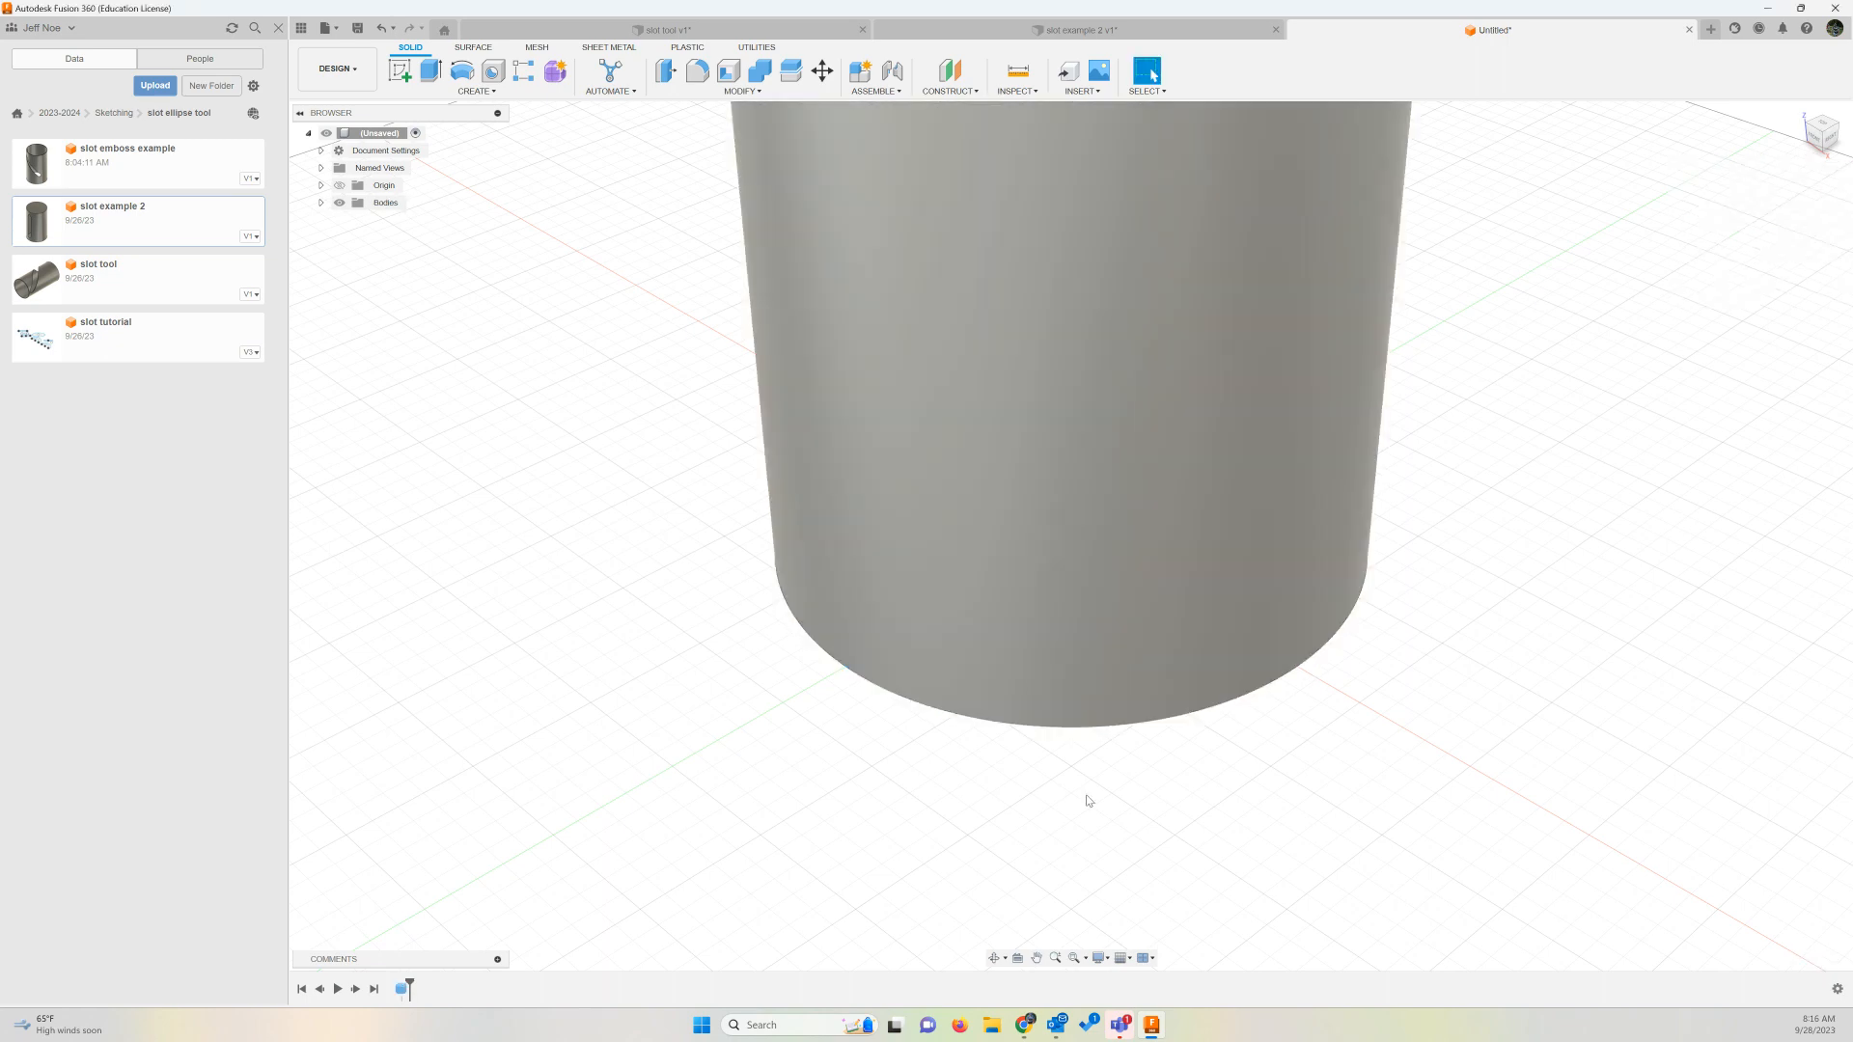
left_click(1075, 966)
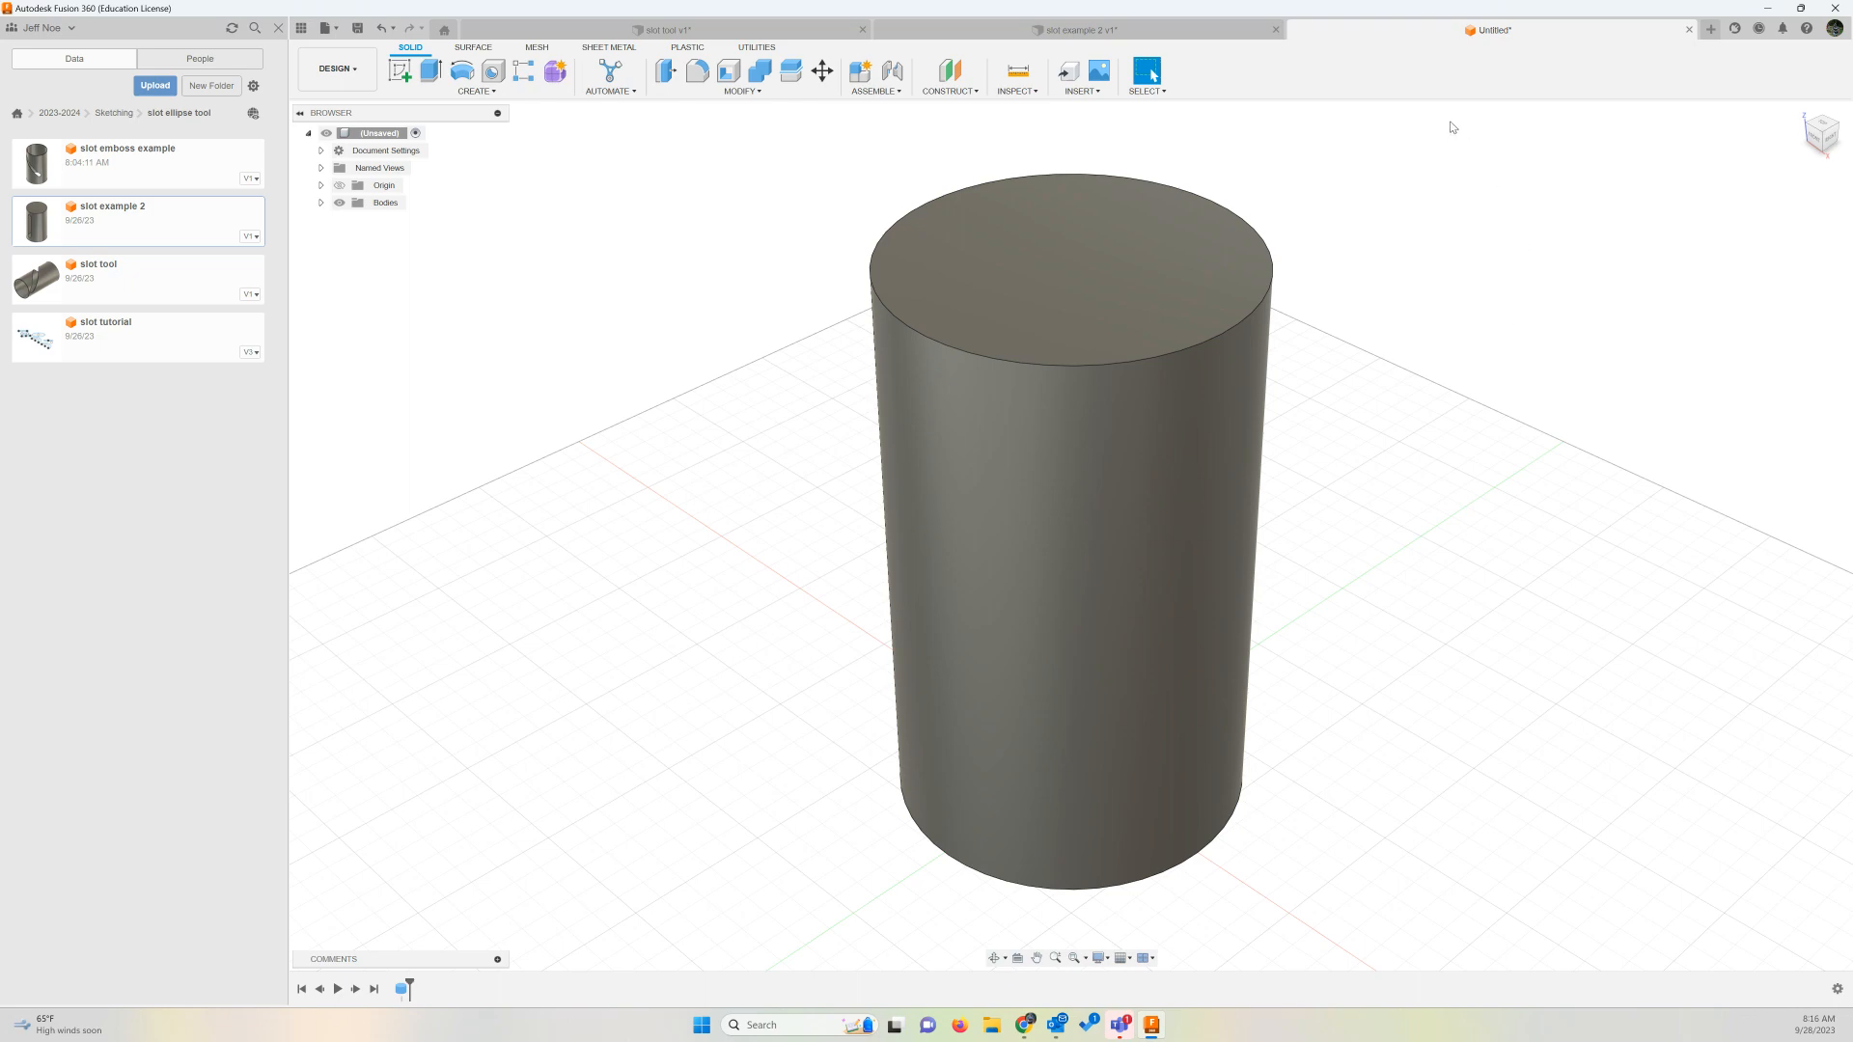
Construct a plane tangent to the cylinder's side face at 0 deg and start a sketch on it
left_click(976, 93)
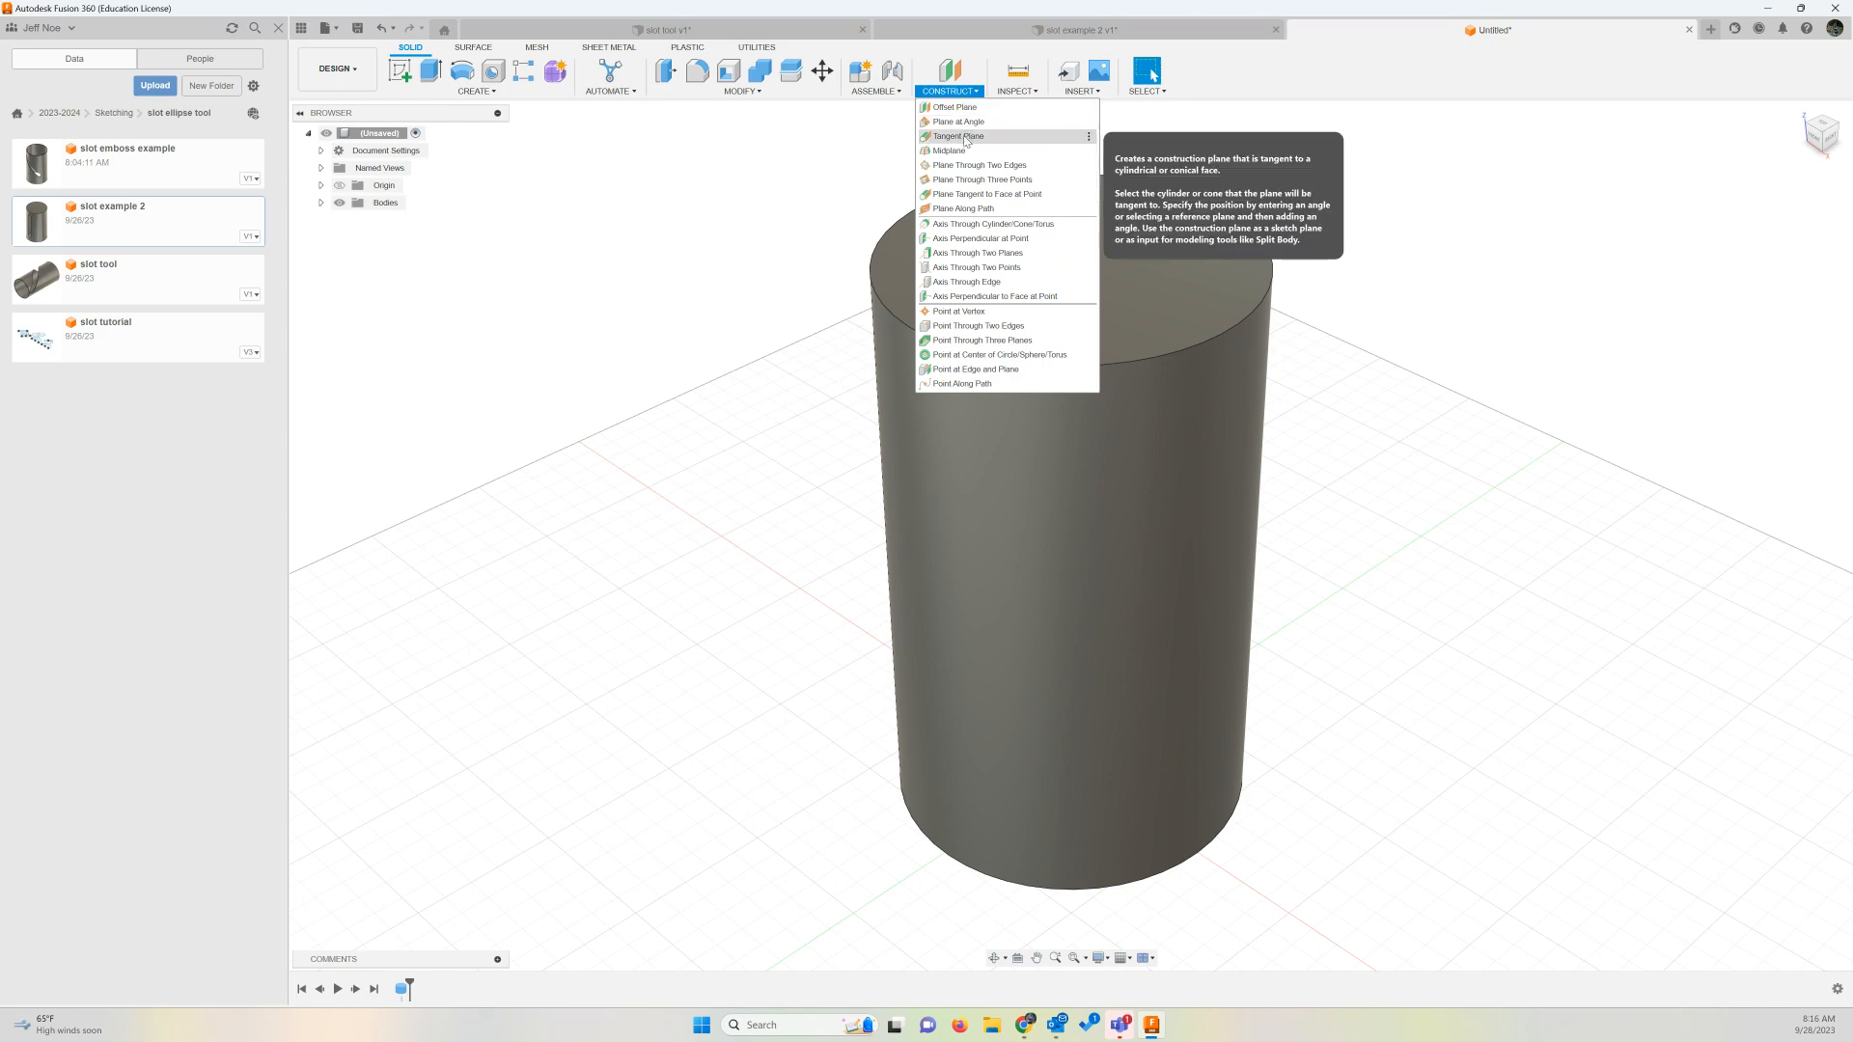
left_click(966, 138)
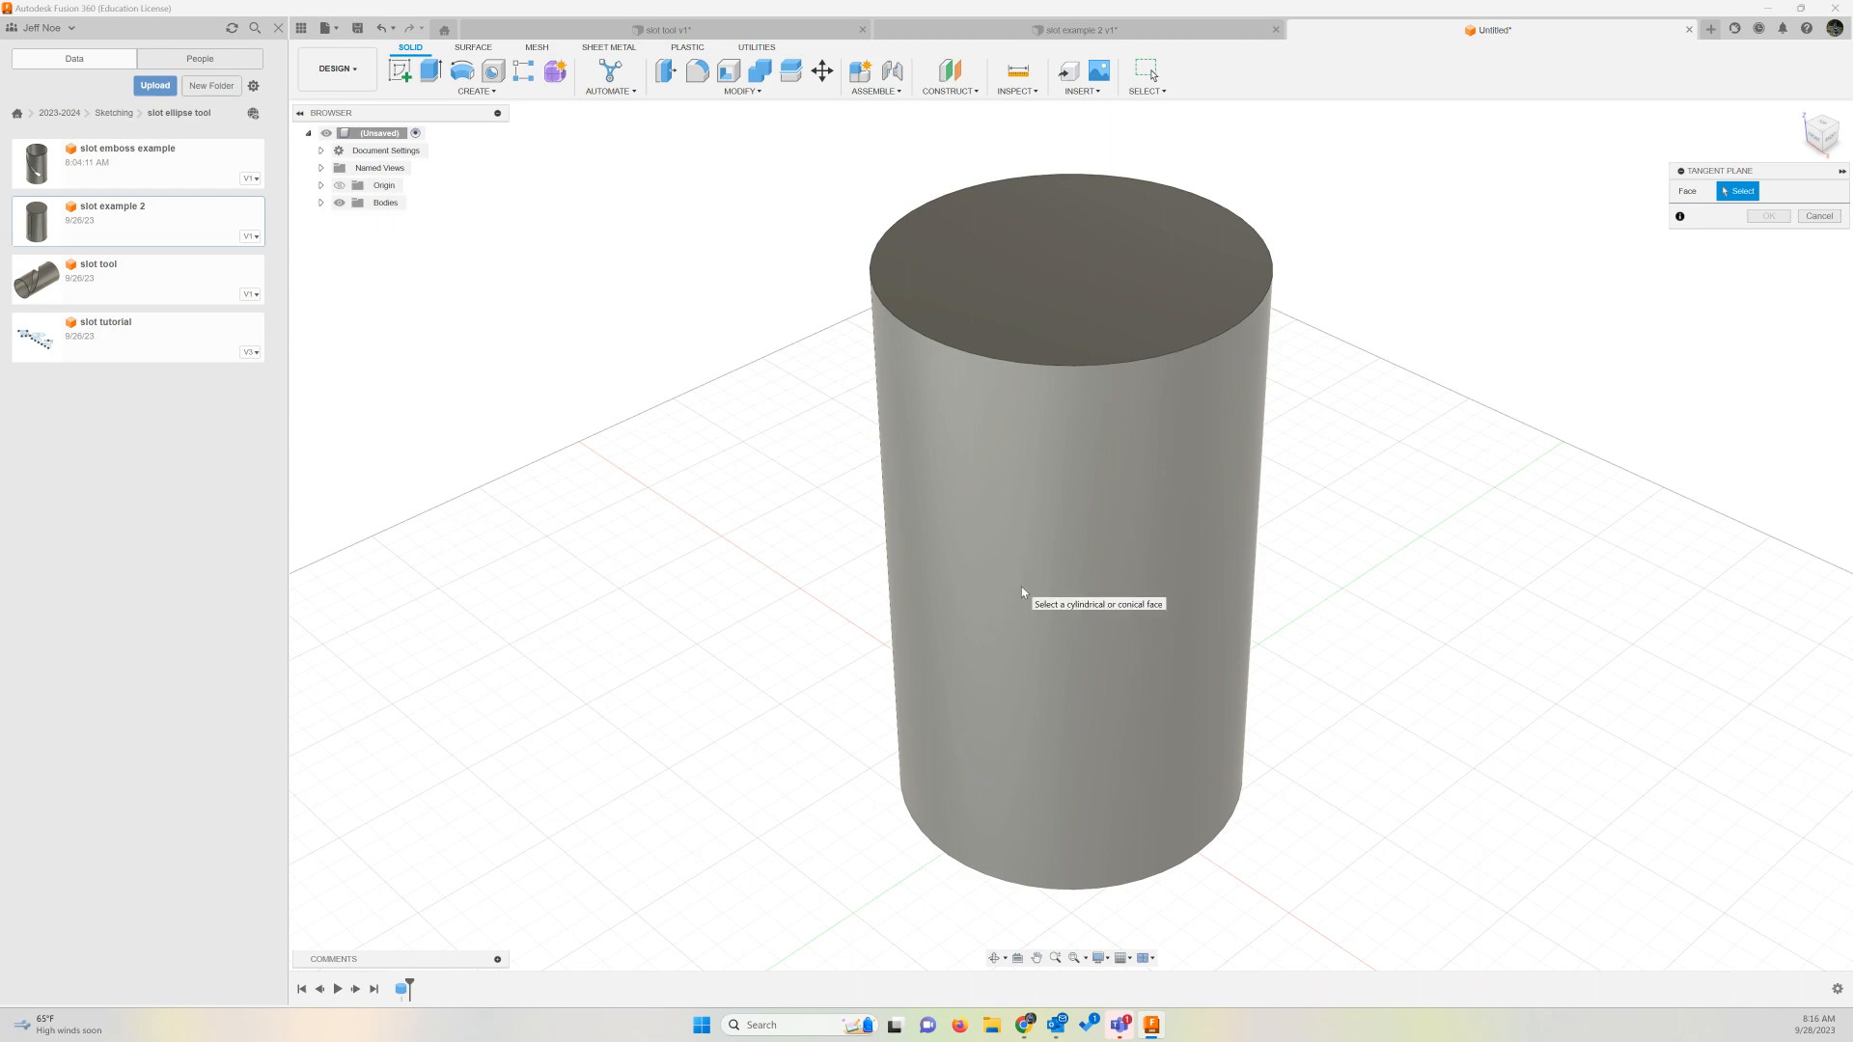
left_click(1021, 588)
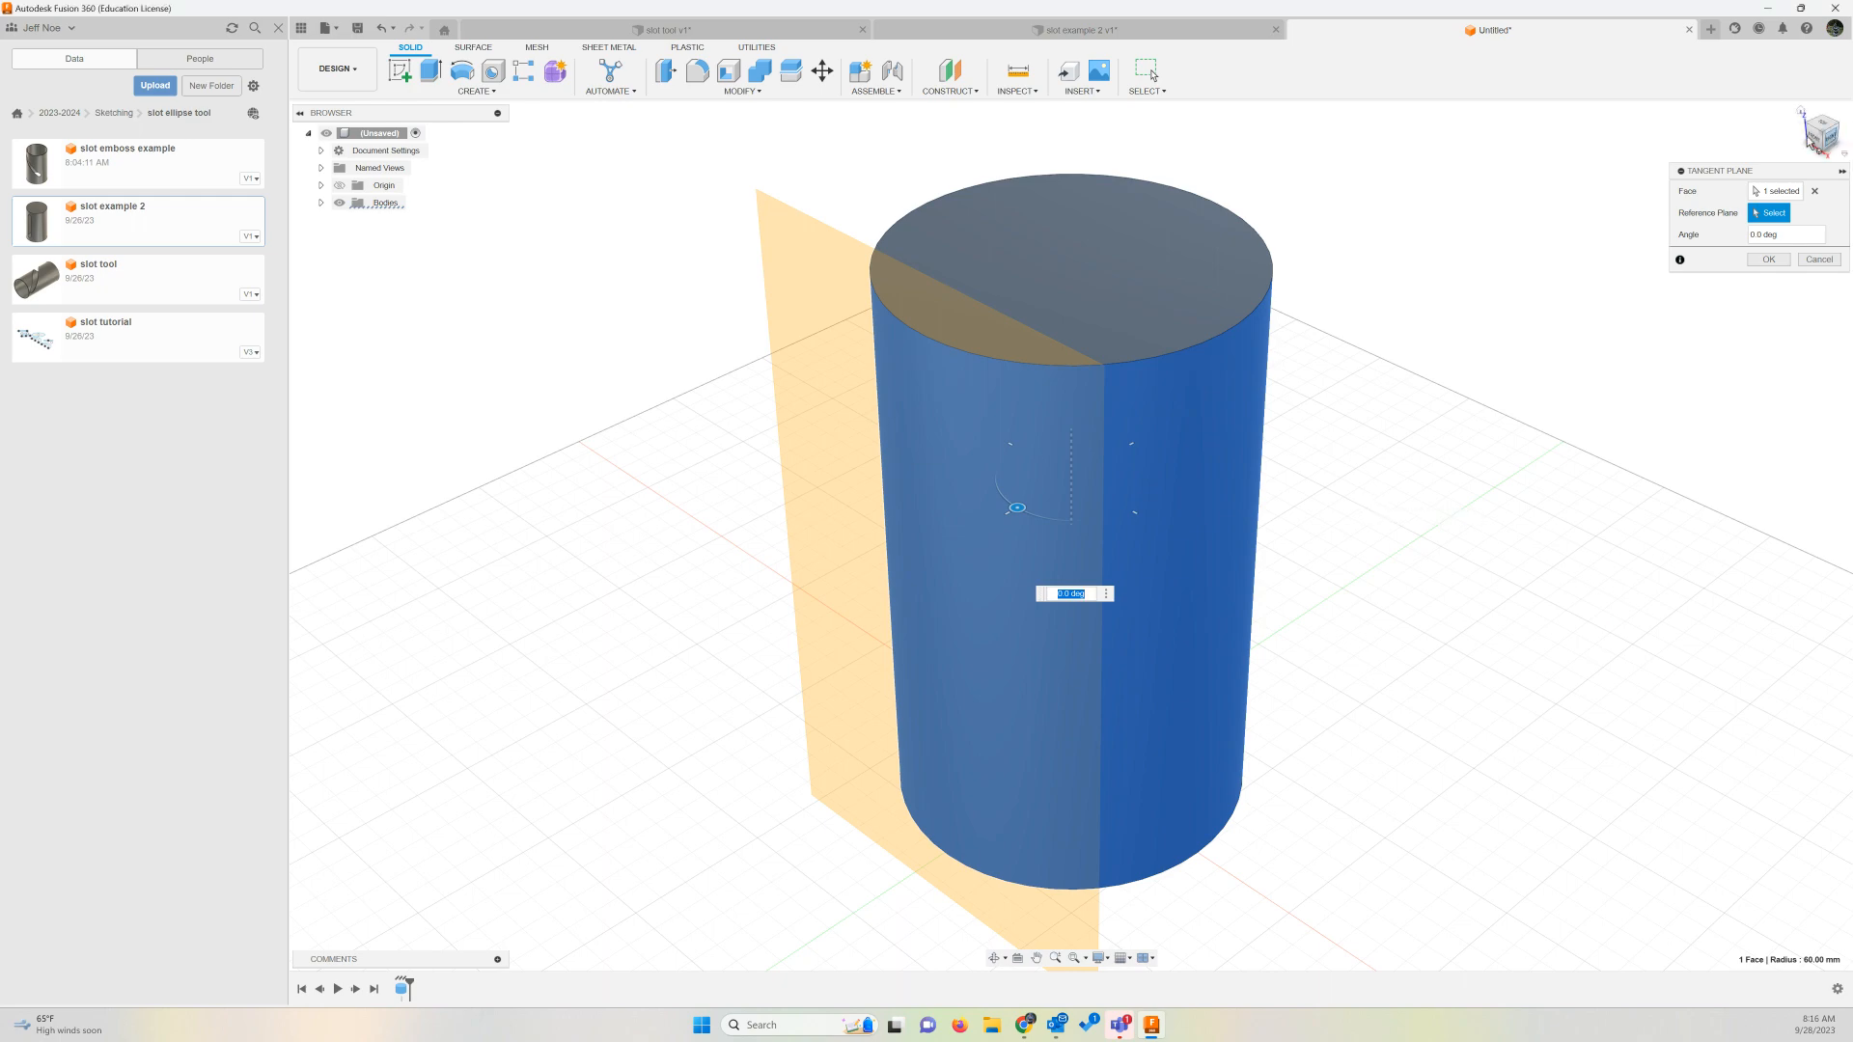
mouse_move(1827, 136)
left_mouse_down()
mouse_move(1780, 130)
mouse_move(1827, 137)
left_mouse_up()
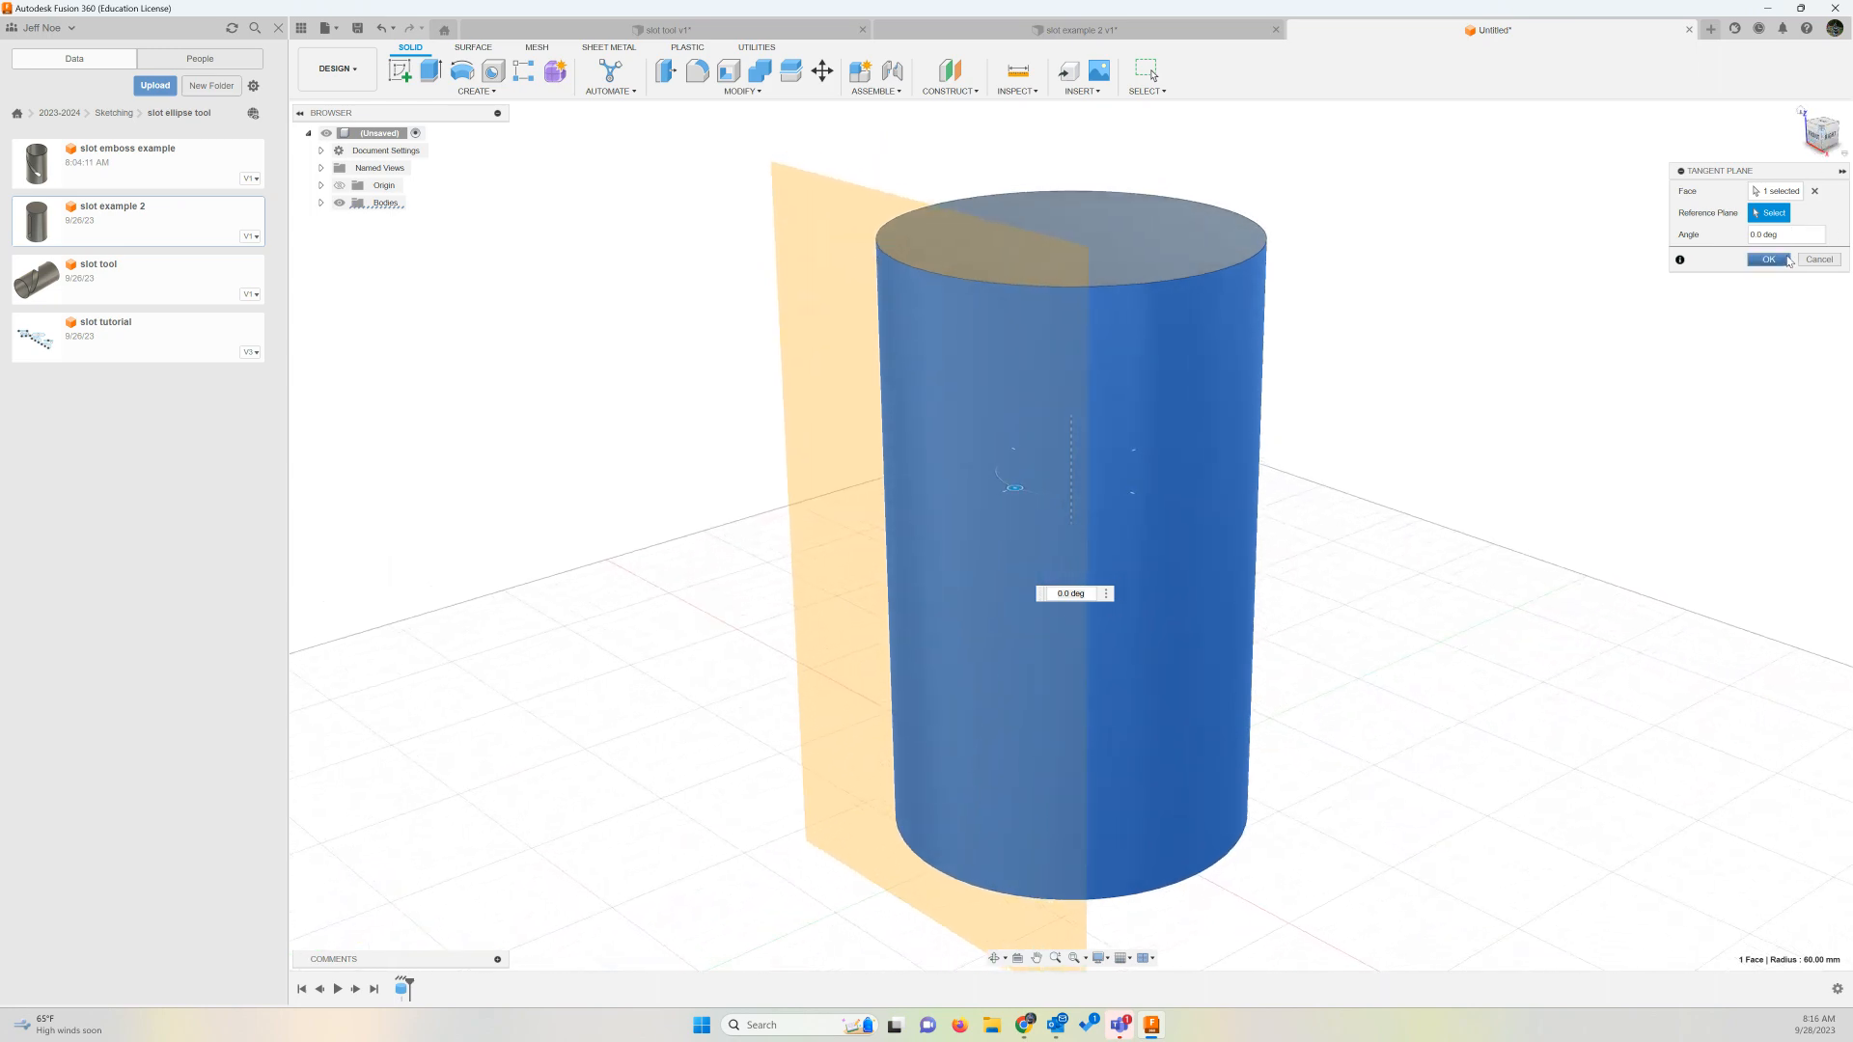
left_click(1768, 260)
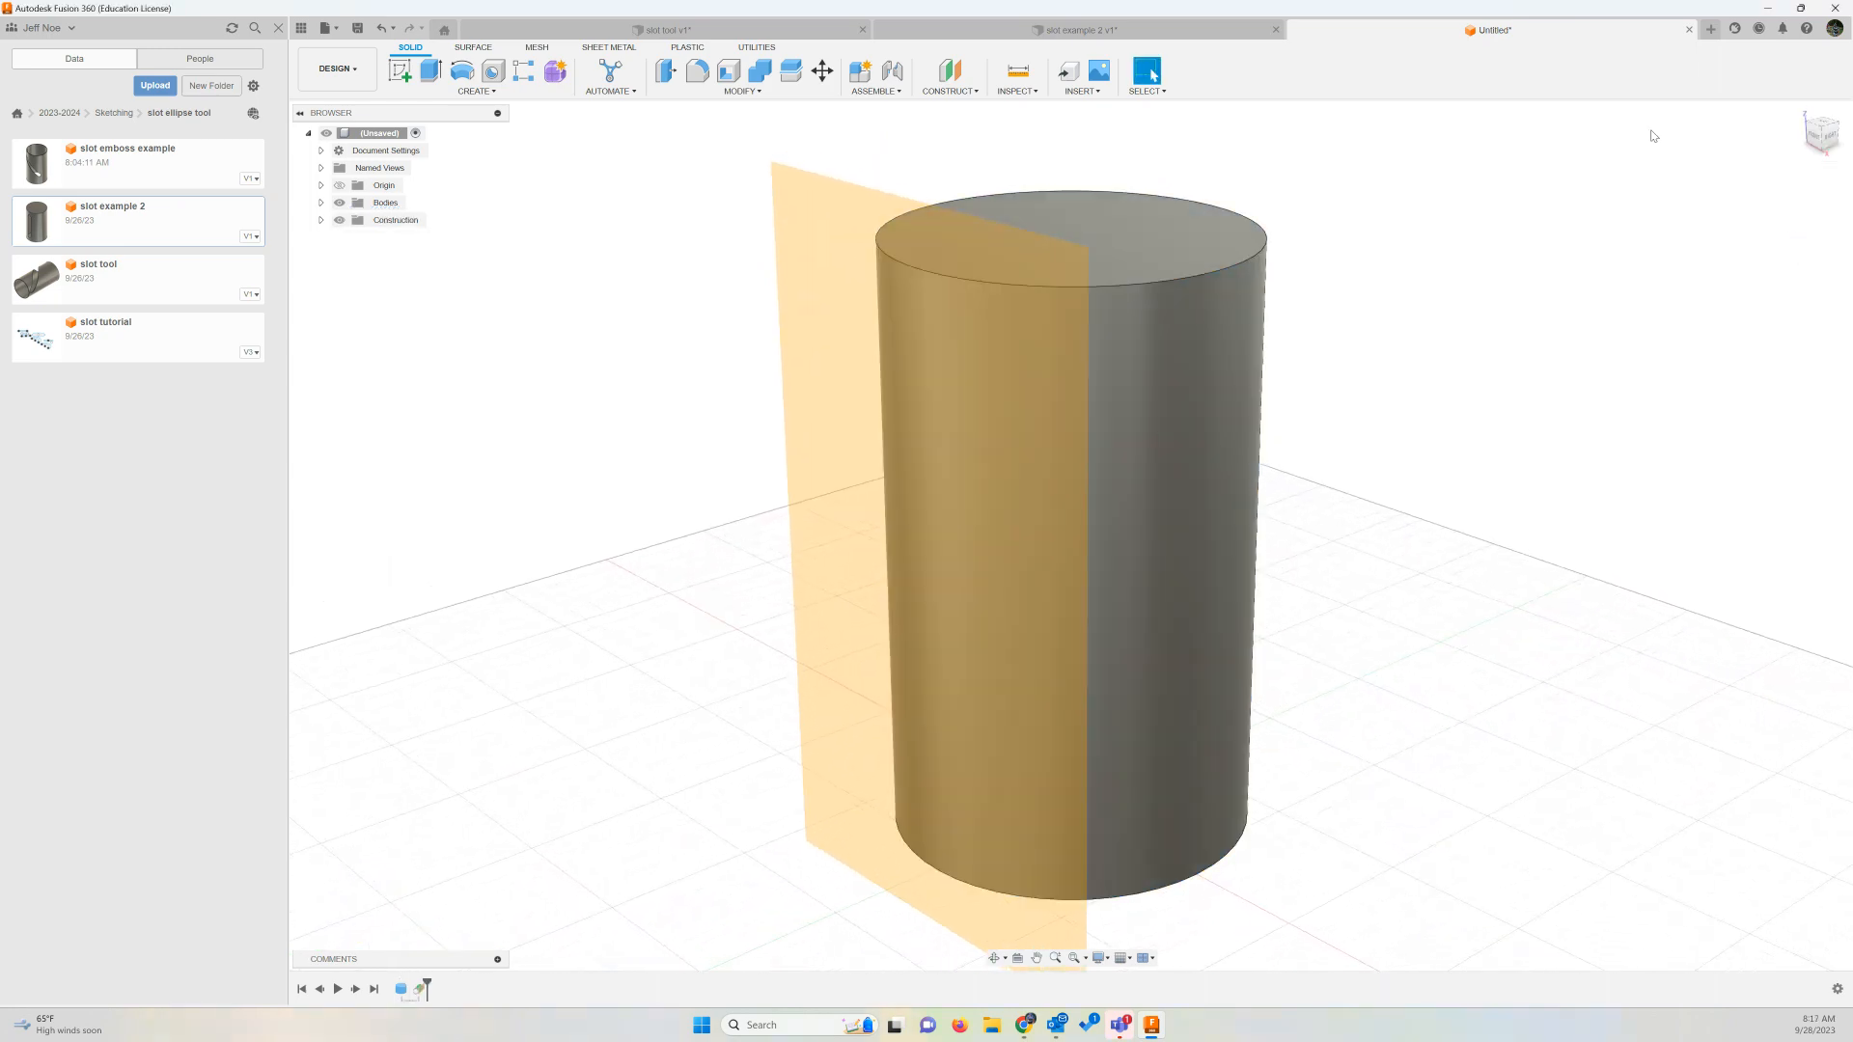
left_click(406, 81)
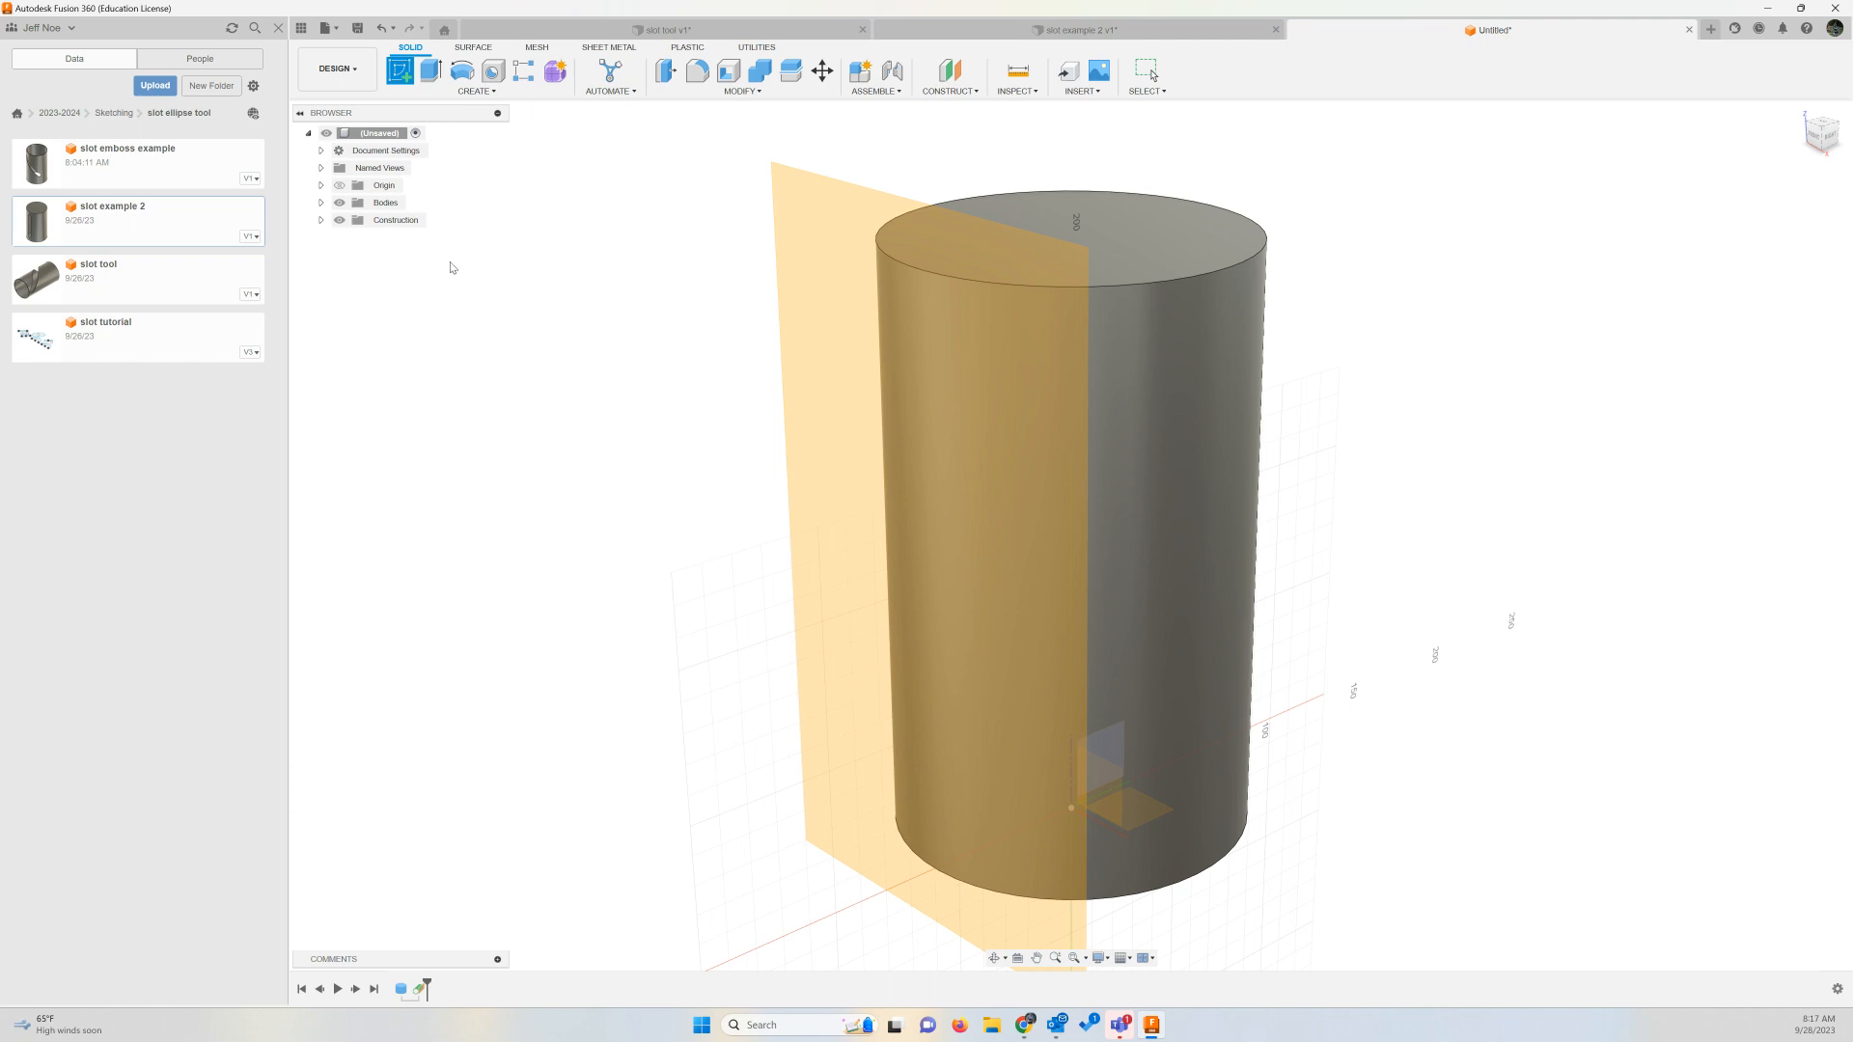
left_click(795, 241)
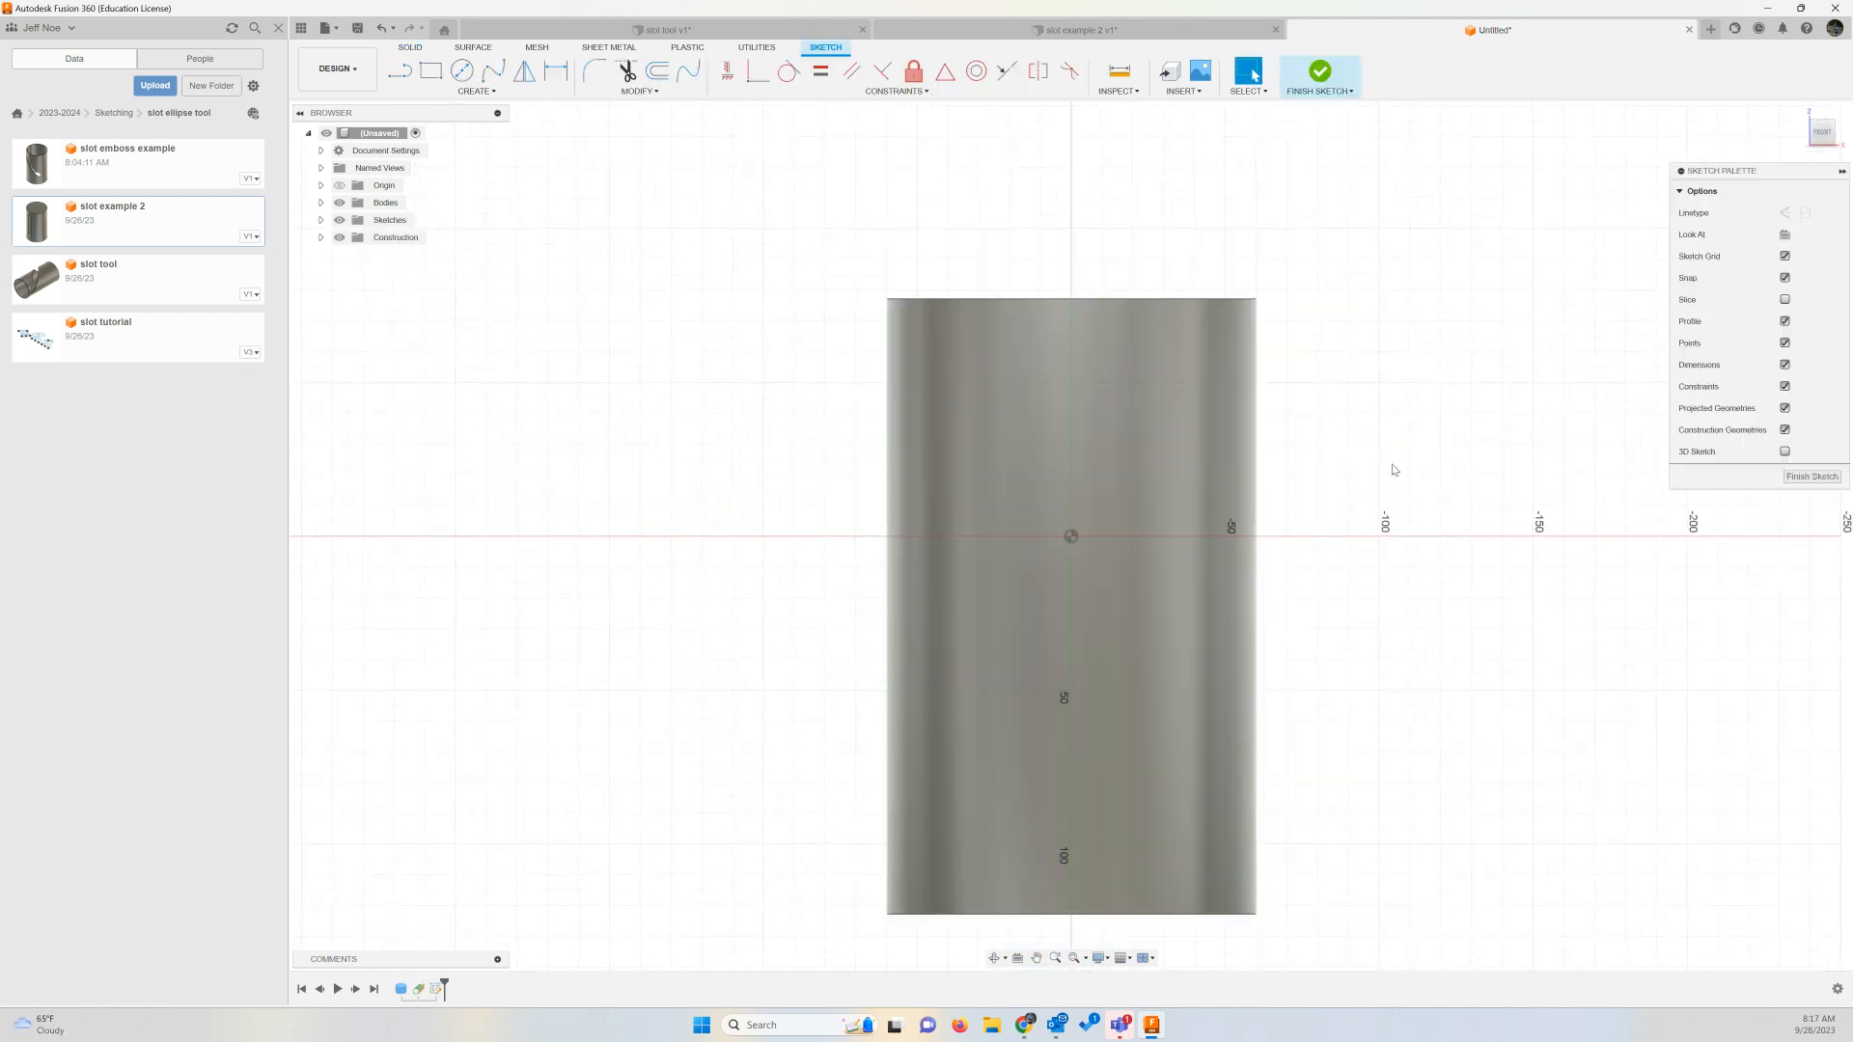
left_click(486, 91)
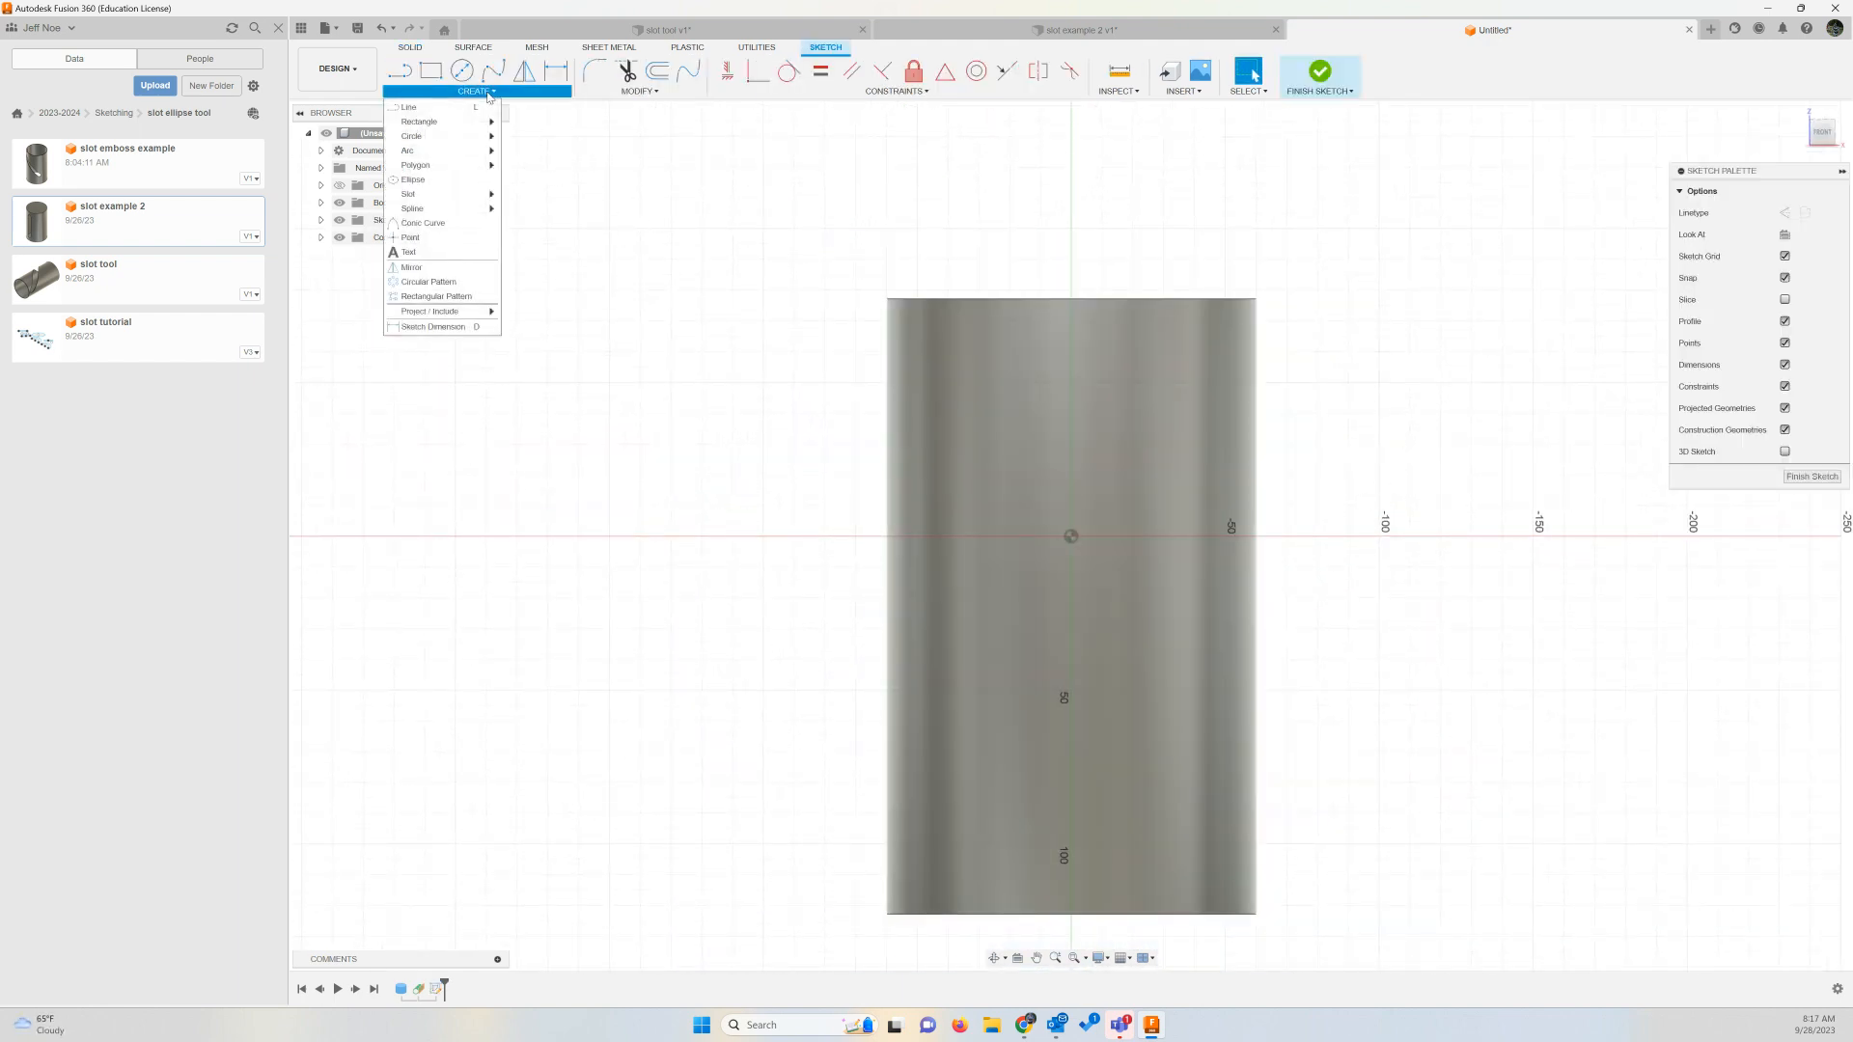
mouse_move(474, 200)
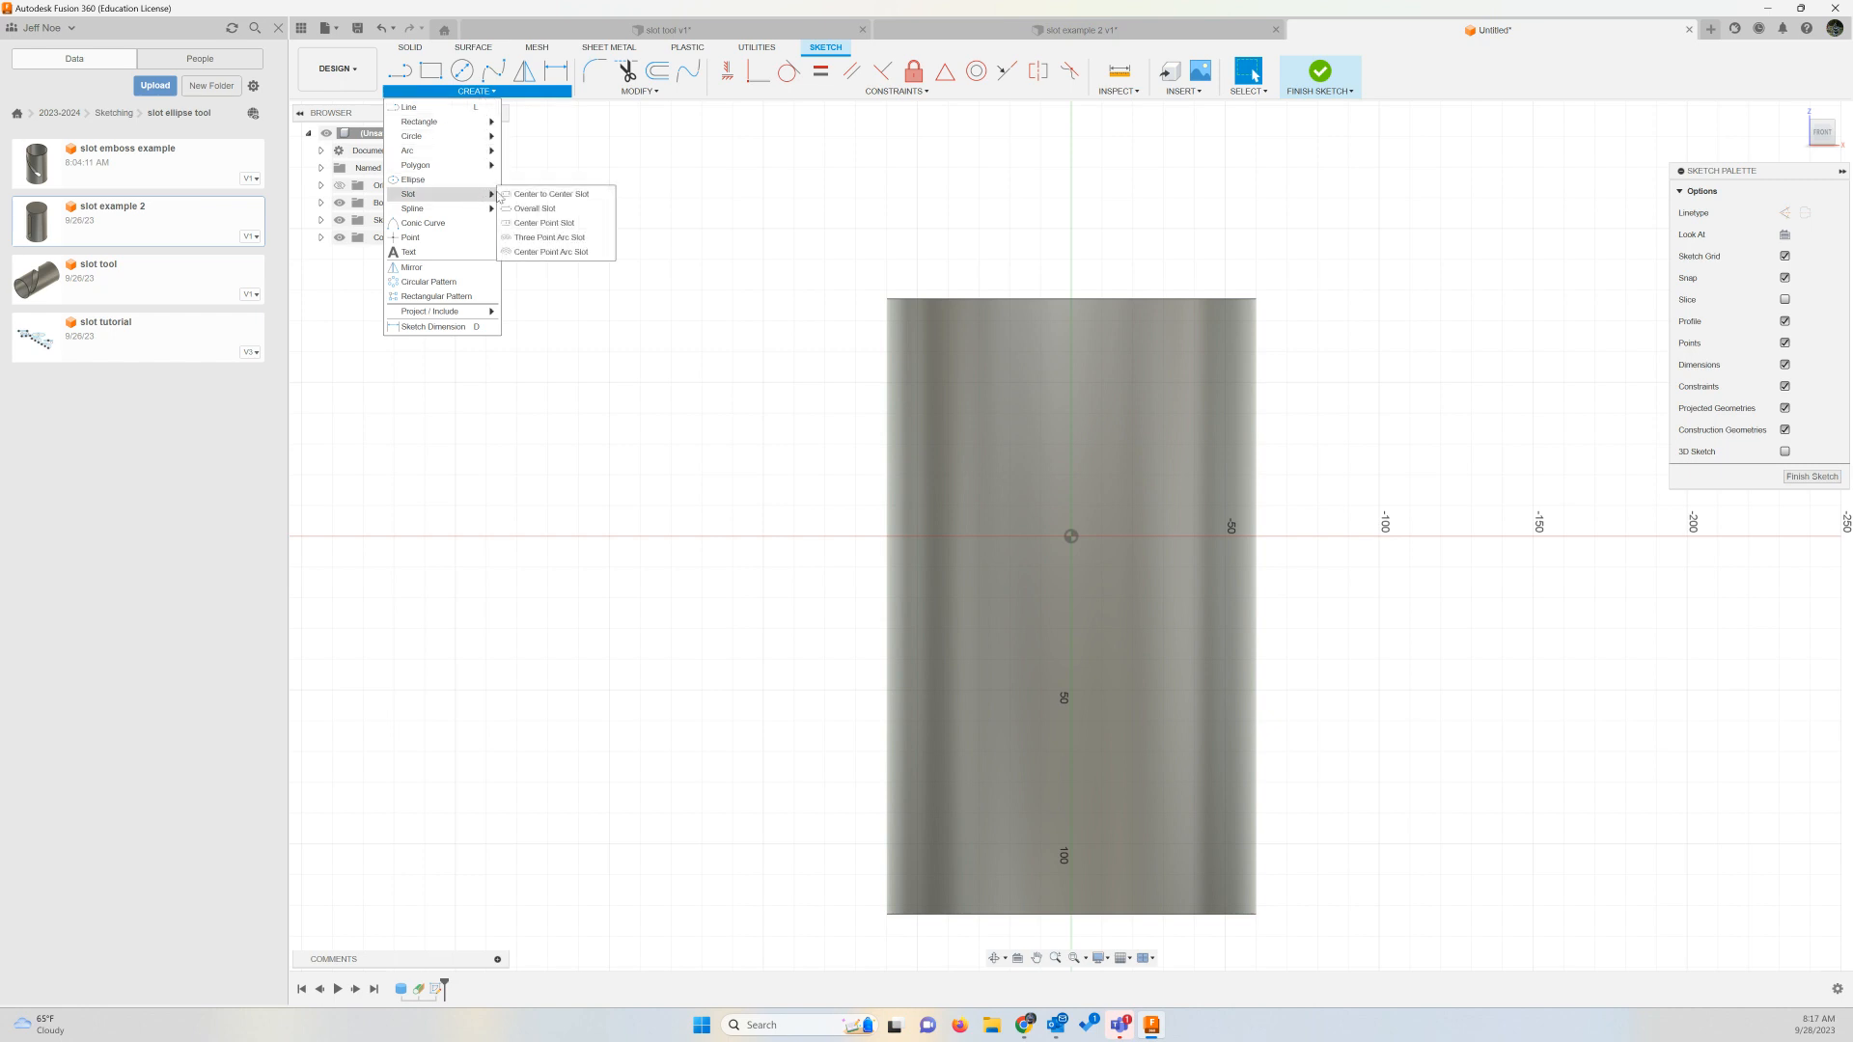
left_click(545, 210)
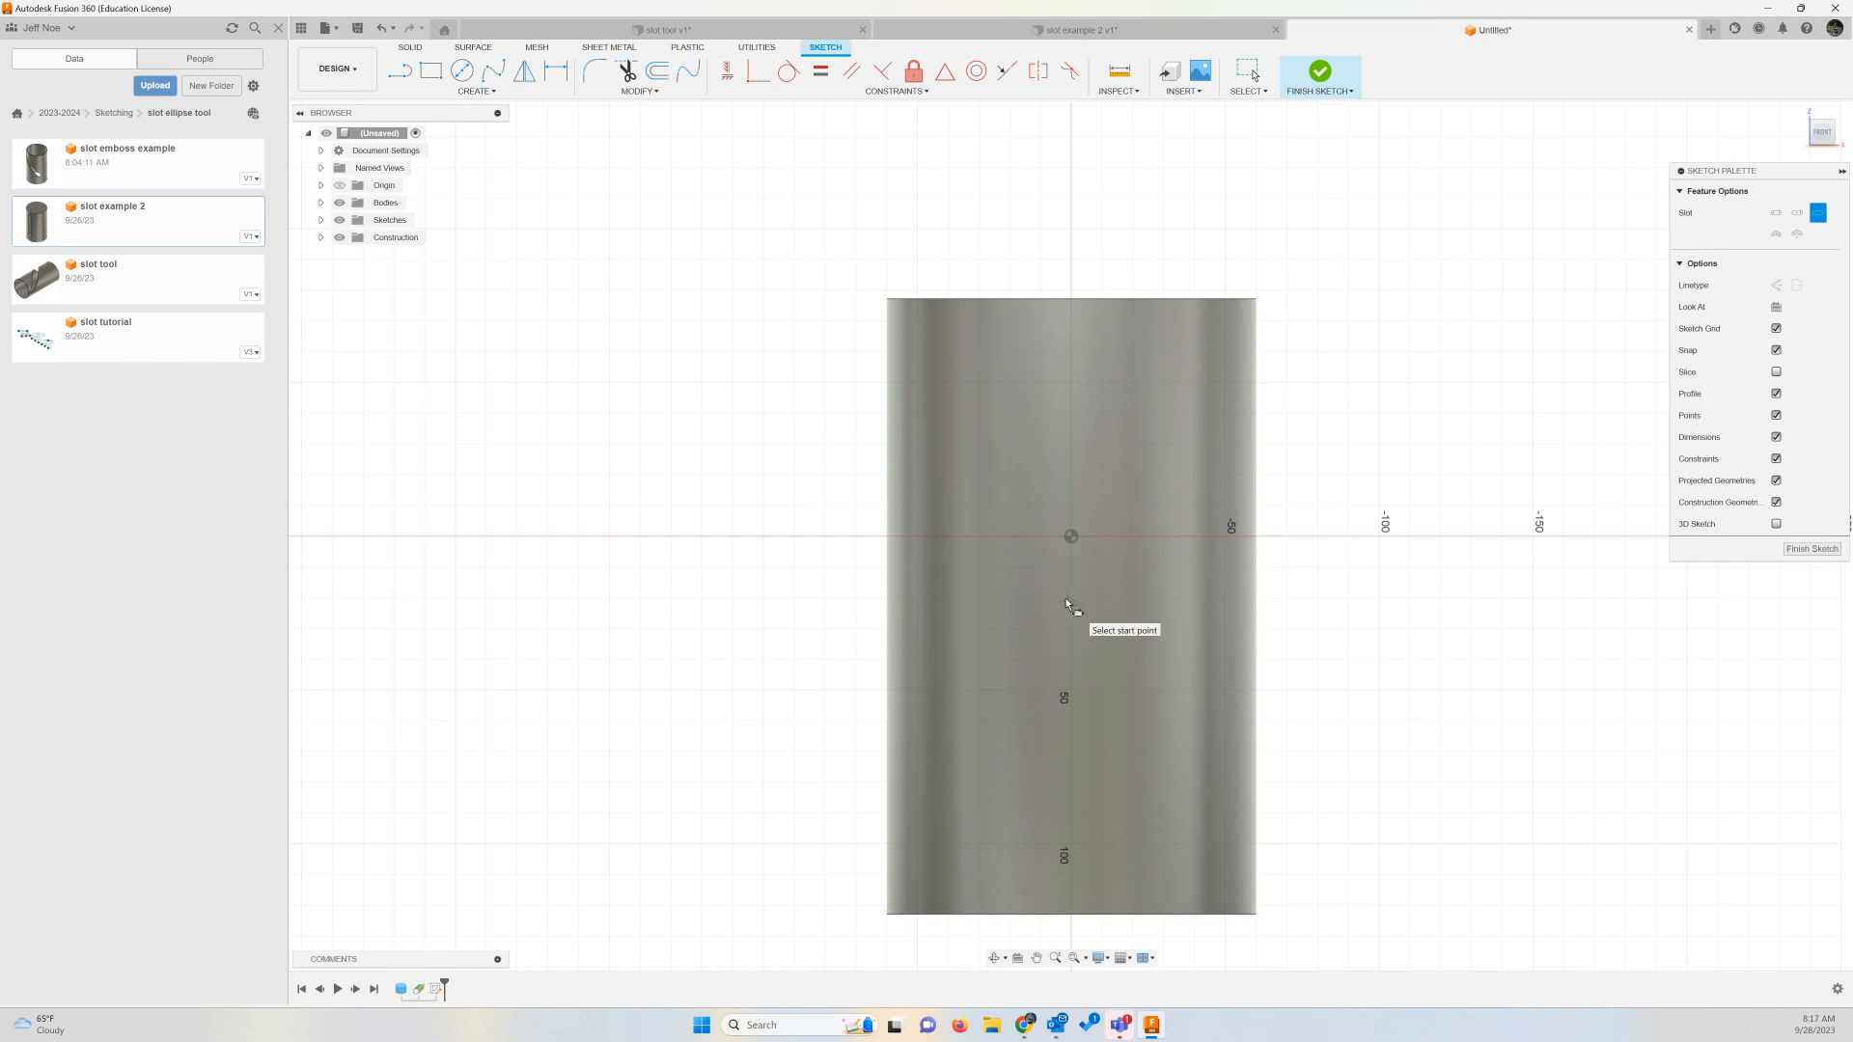
key("Escape")
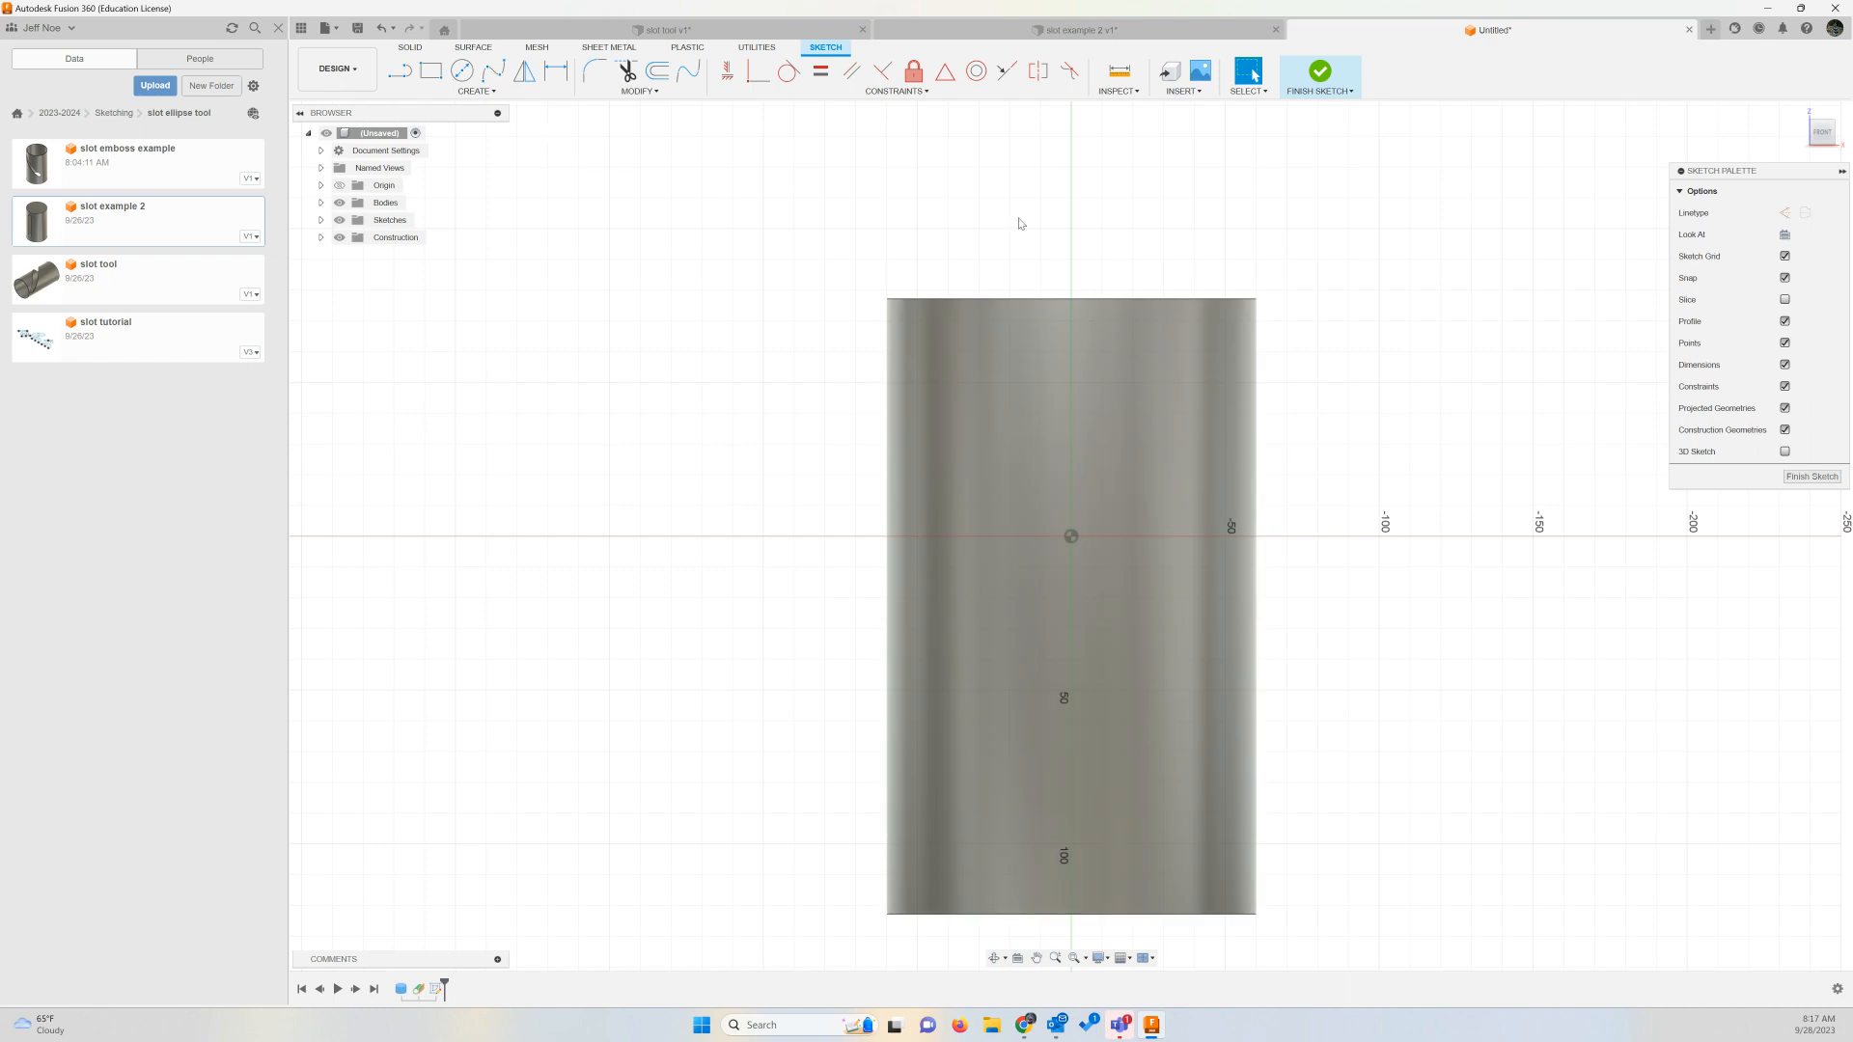
Draw a vertical construction line along the cylinder's middle from its upper edge to its lower edge, and convert it to a regular line
left_click(1784, 212)
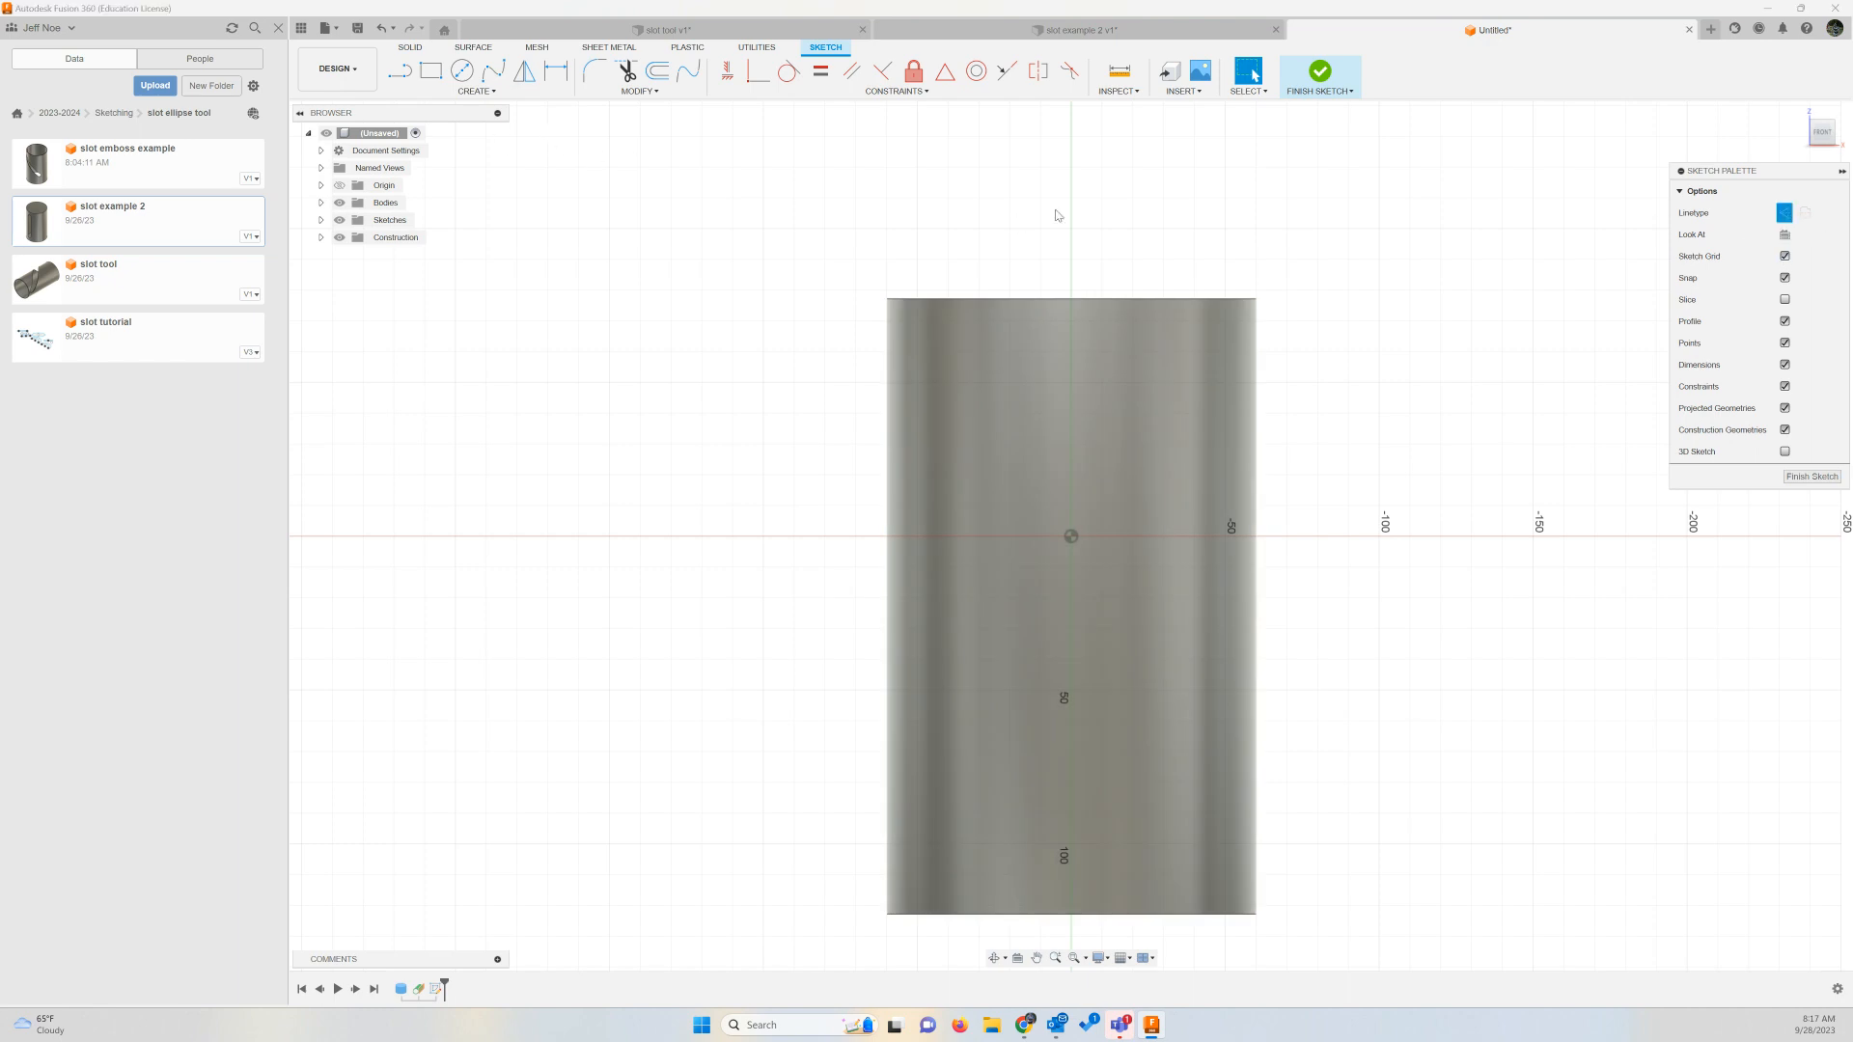
left_click(400, 70)
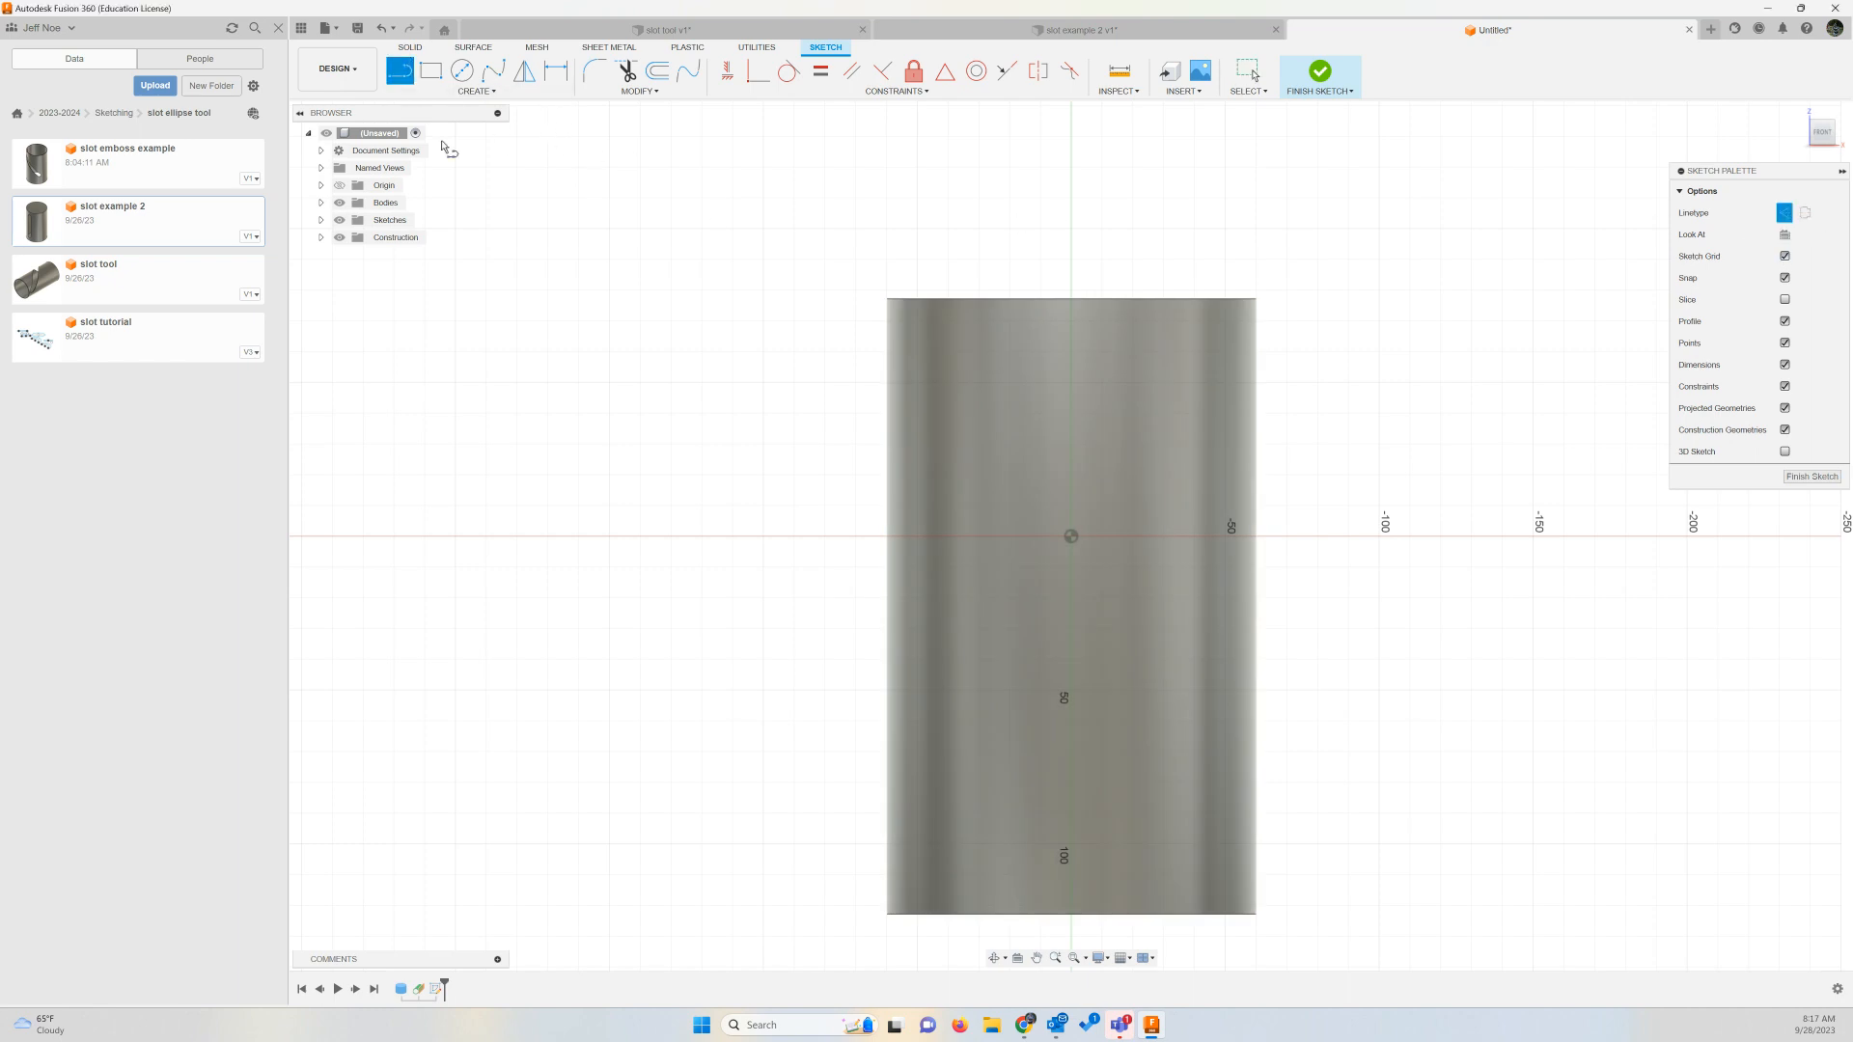
left_click(1071, 297)
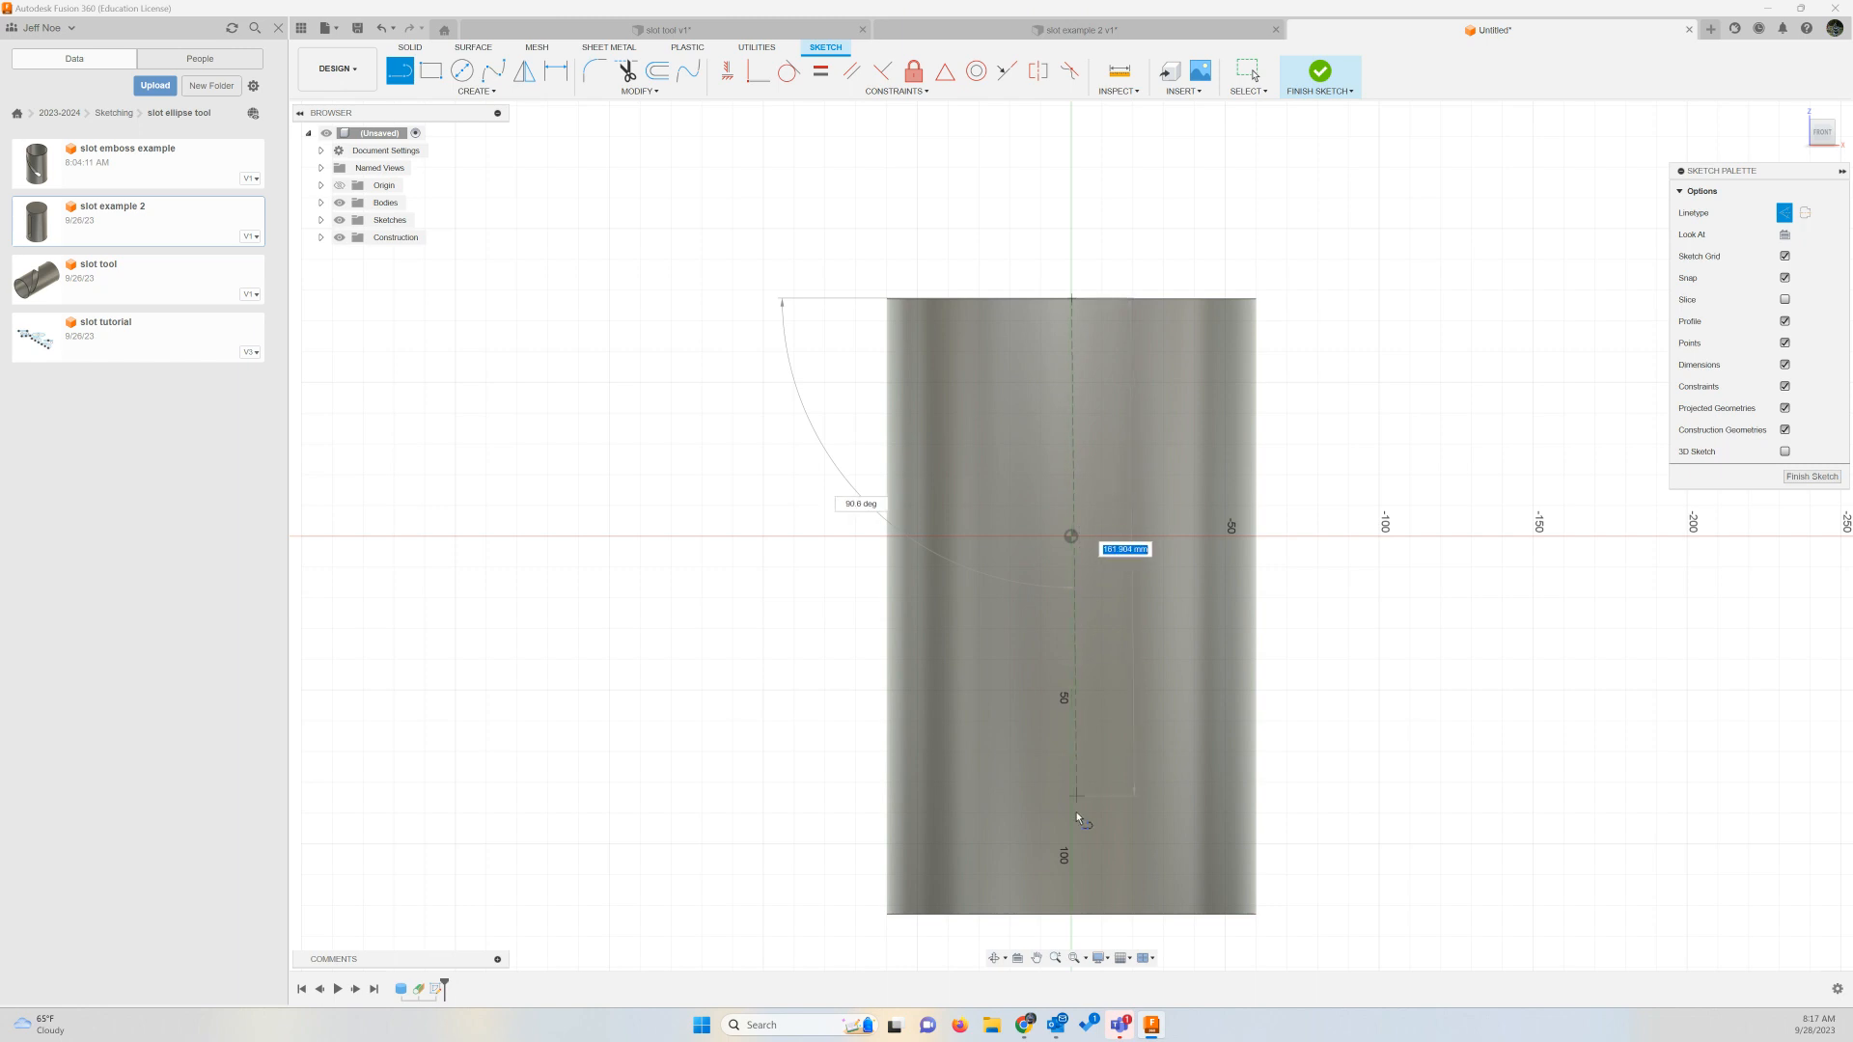
left_click(1072, 914)
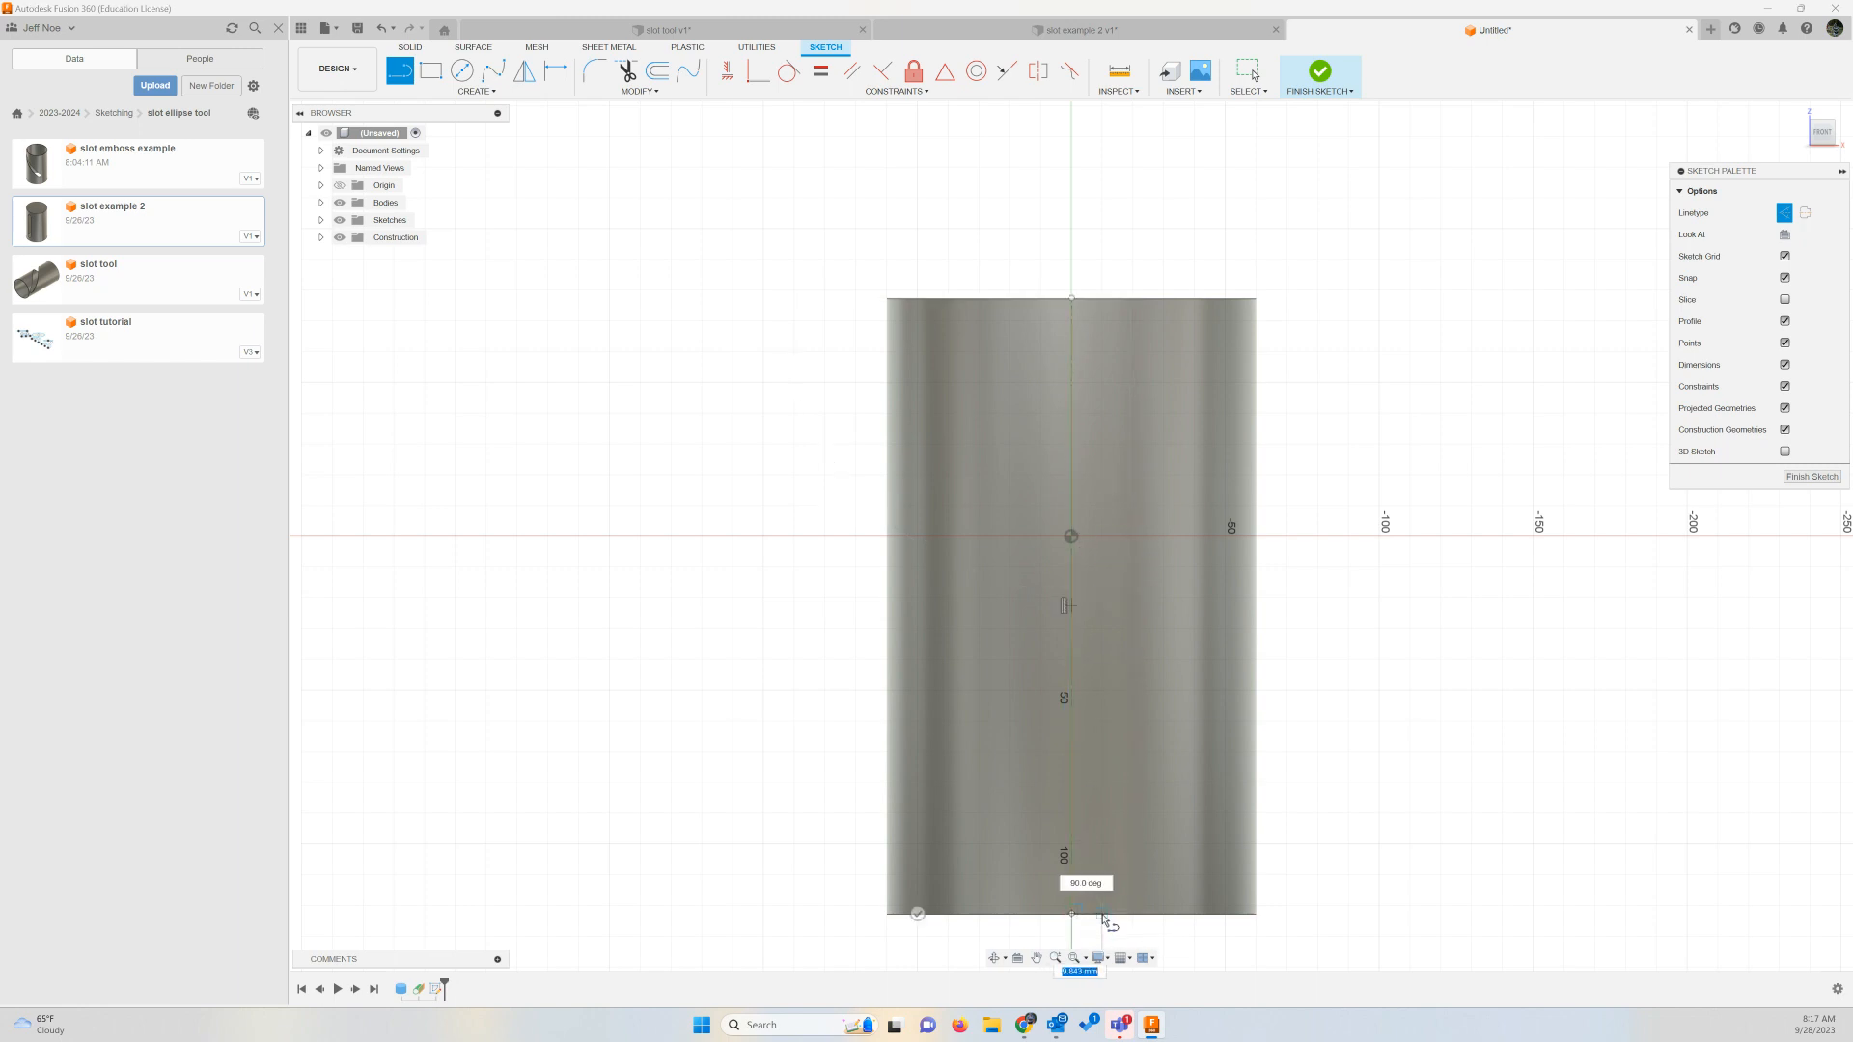
key("Escape")
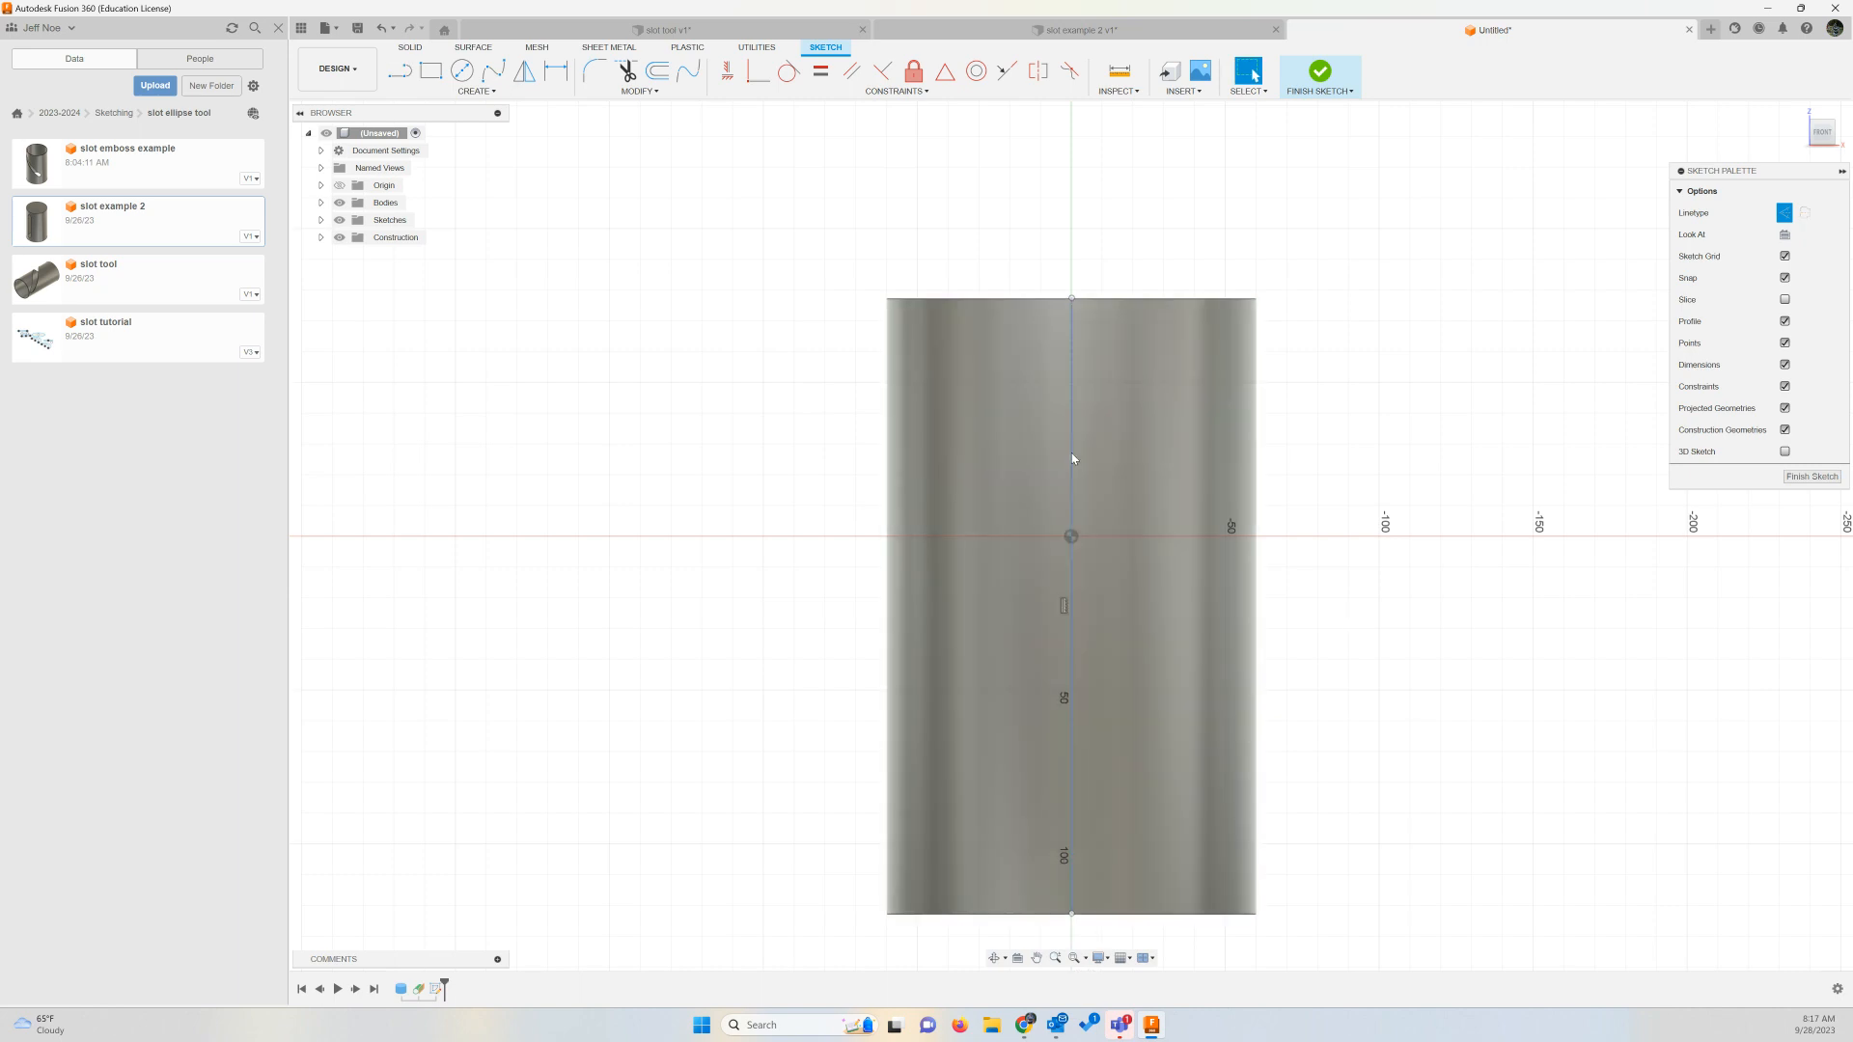
left_click(1071, 455)
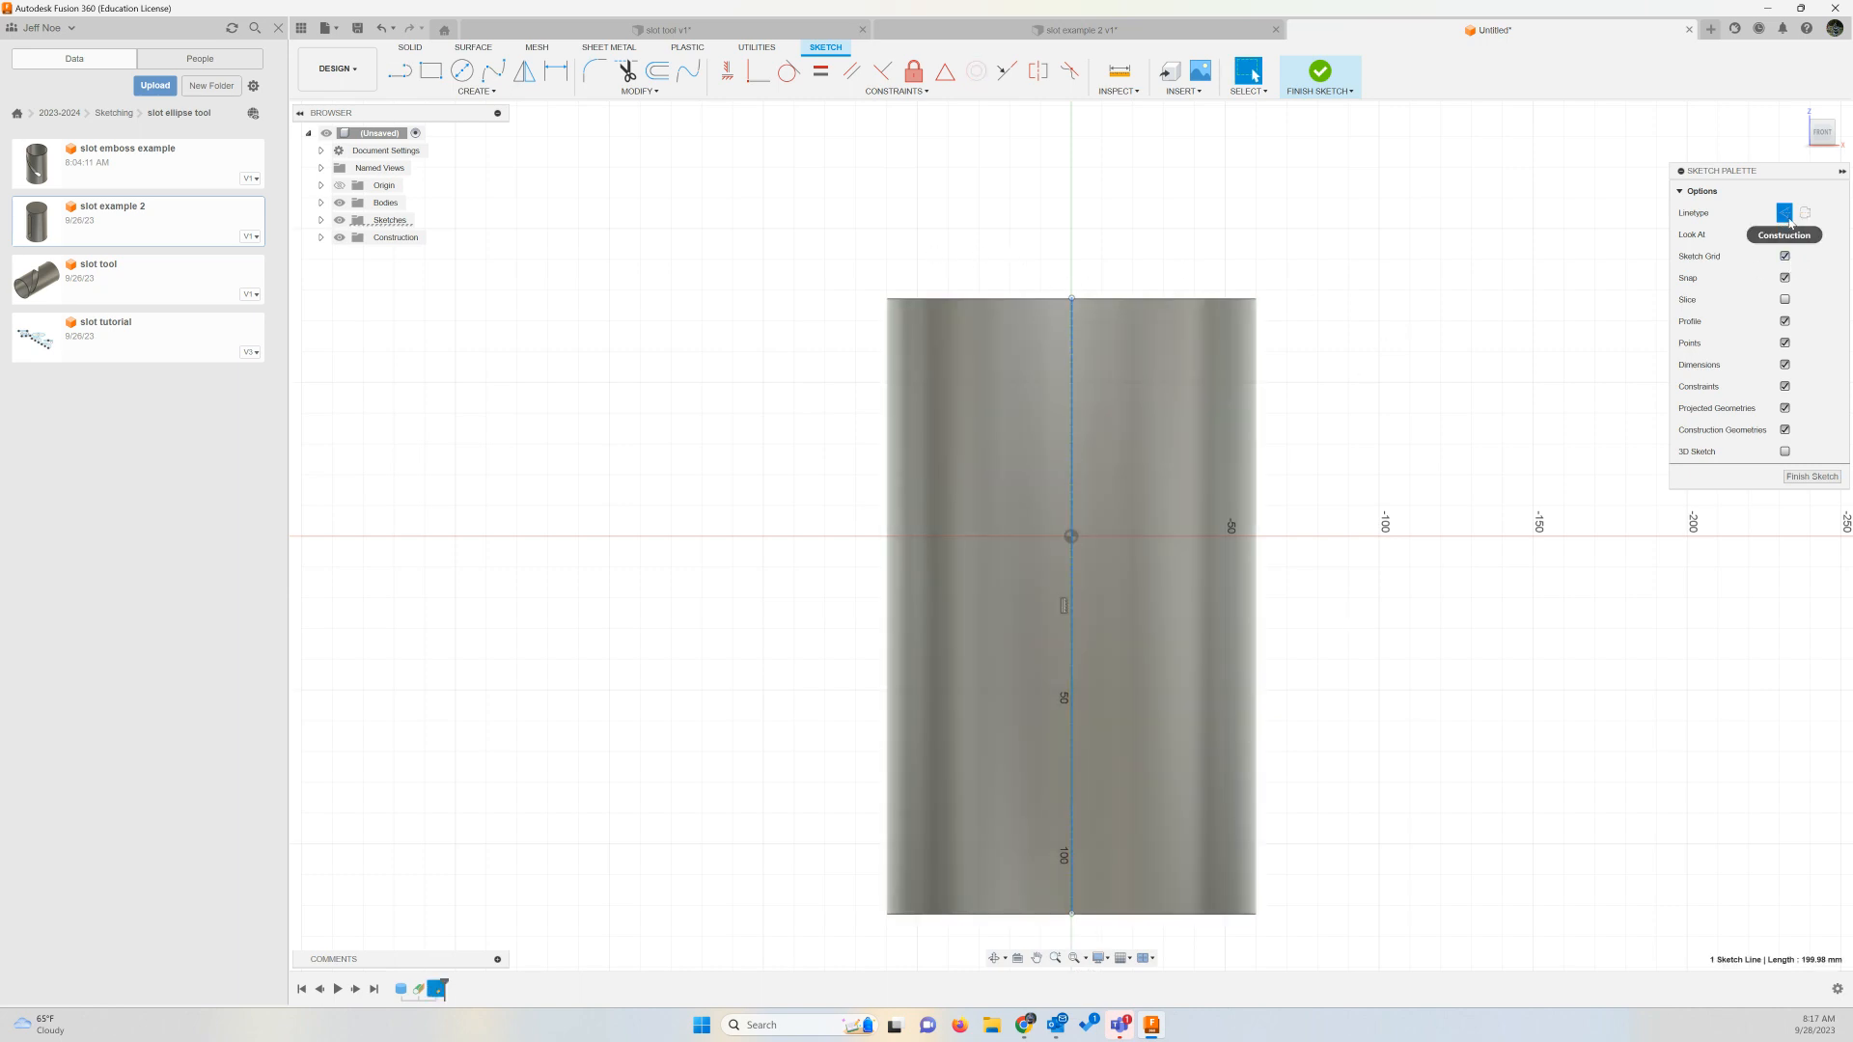
left_click(1784, 213)
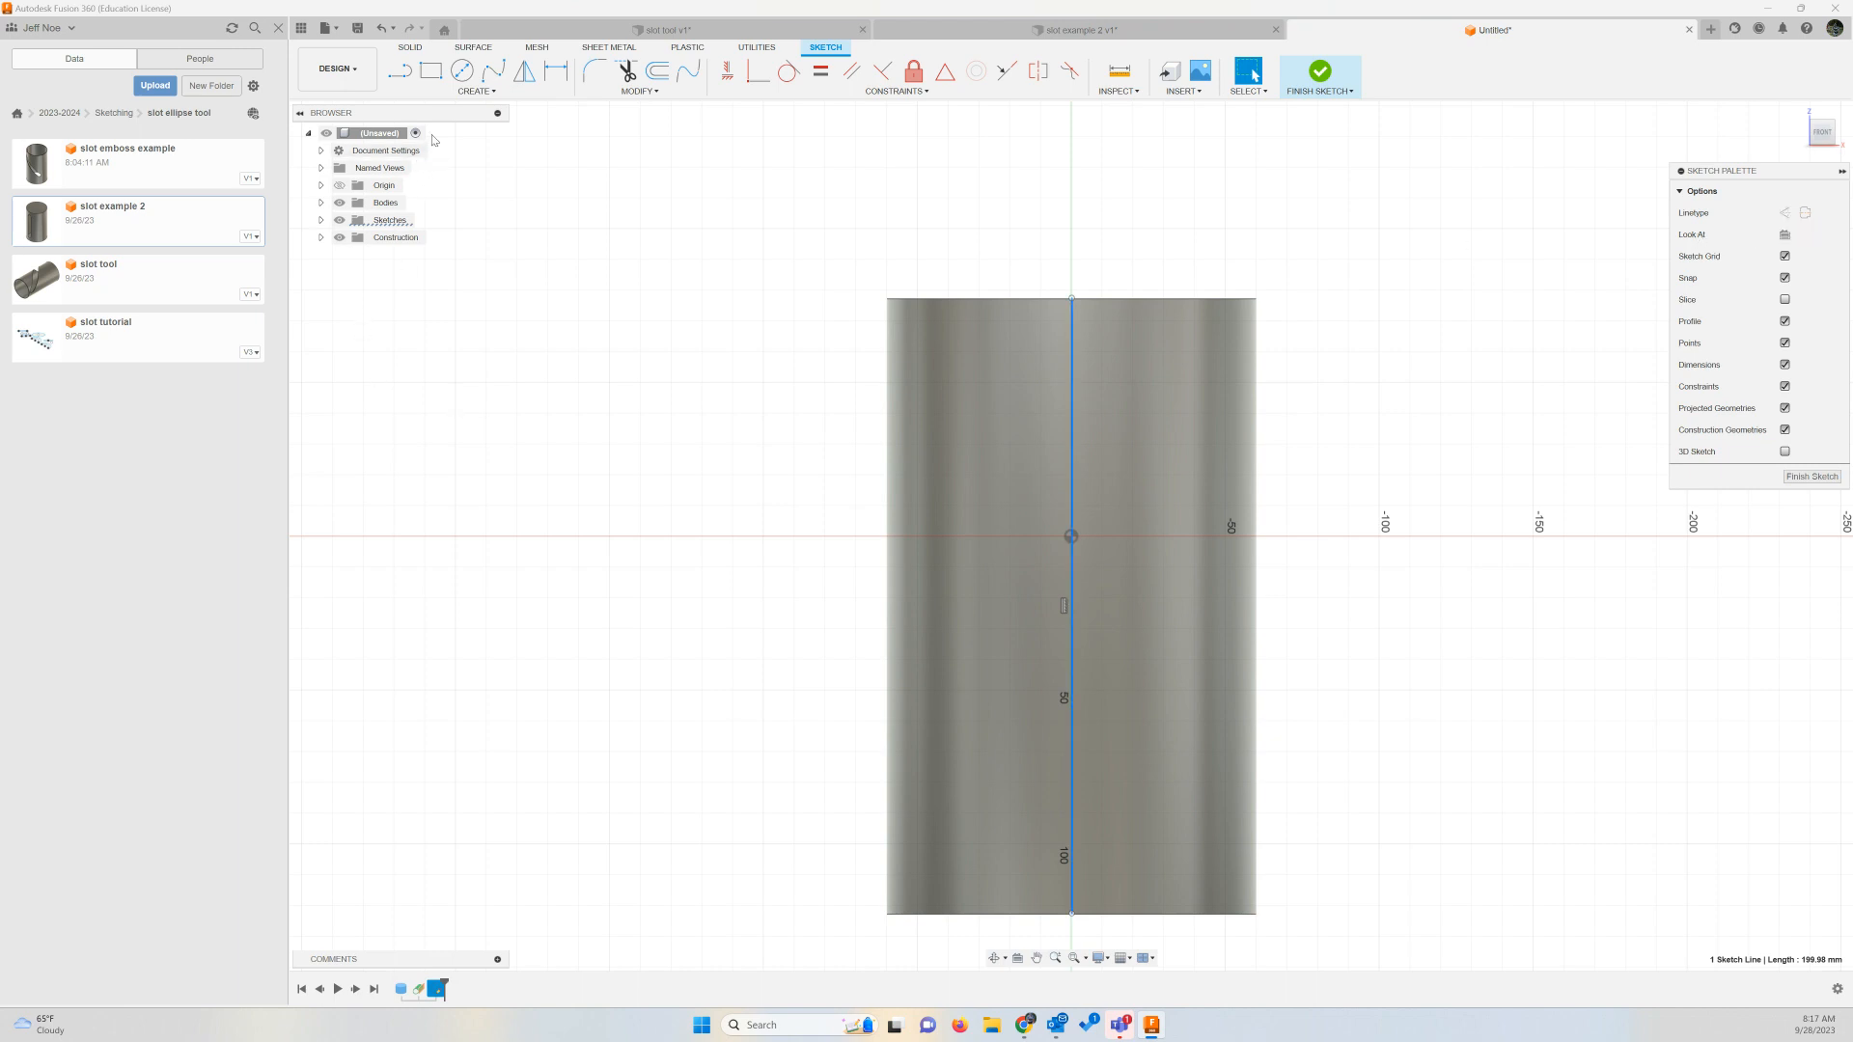
Draw an overall slot centred on the cylinder's vertical line, 160 mm long and 20 mm wide
left_click(469, 93)
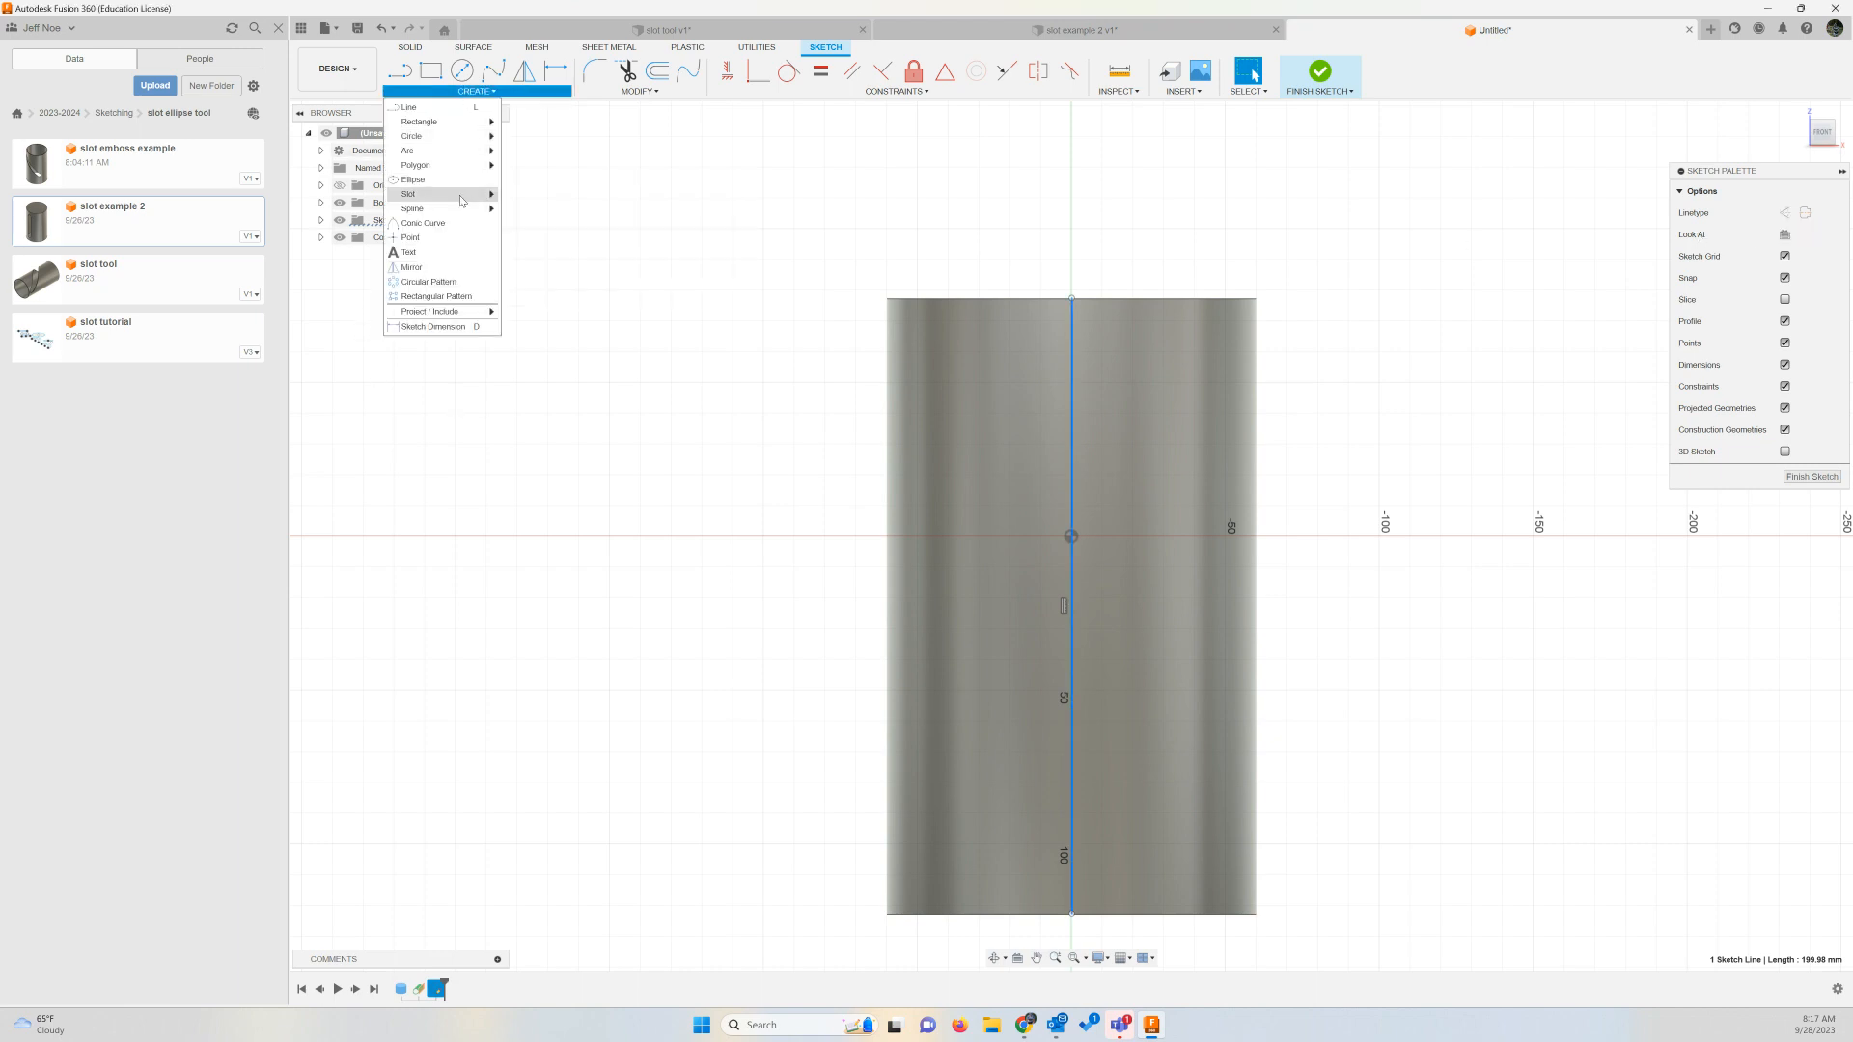
mouse_move(461, 200)
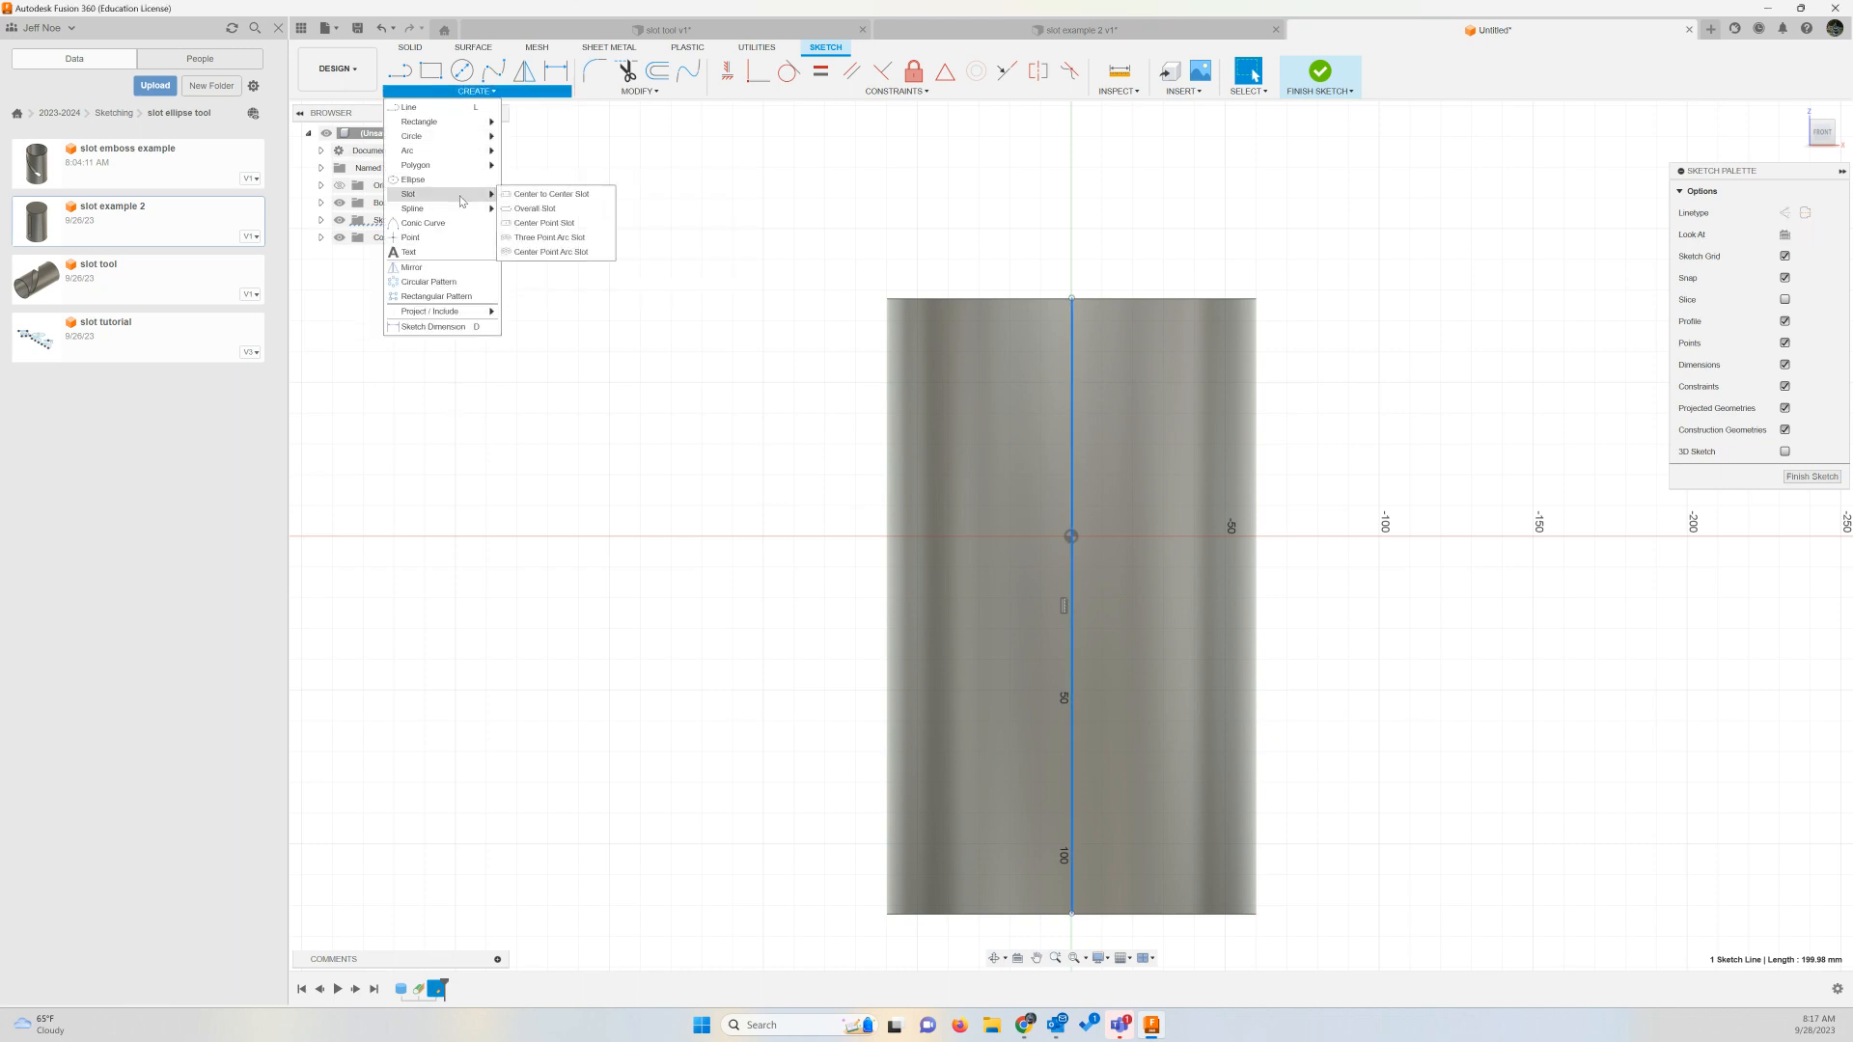
left_click(529, 208)
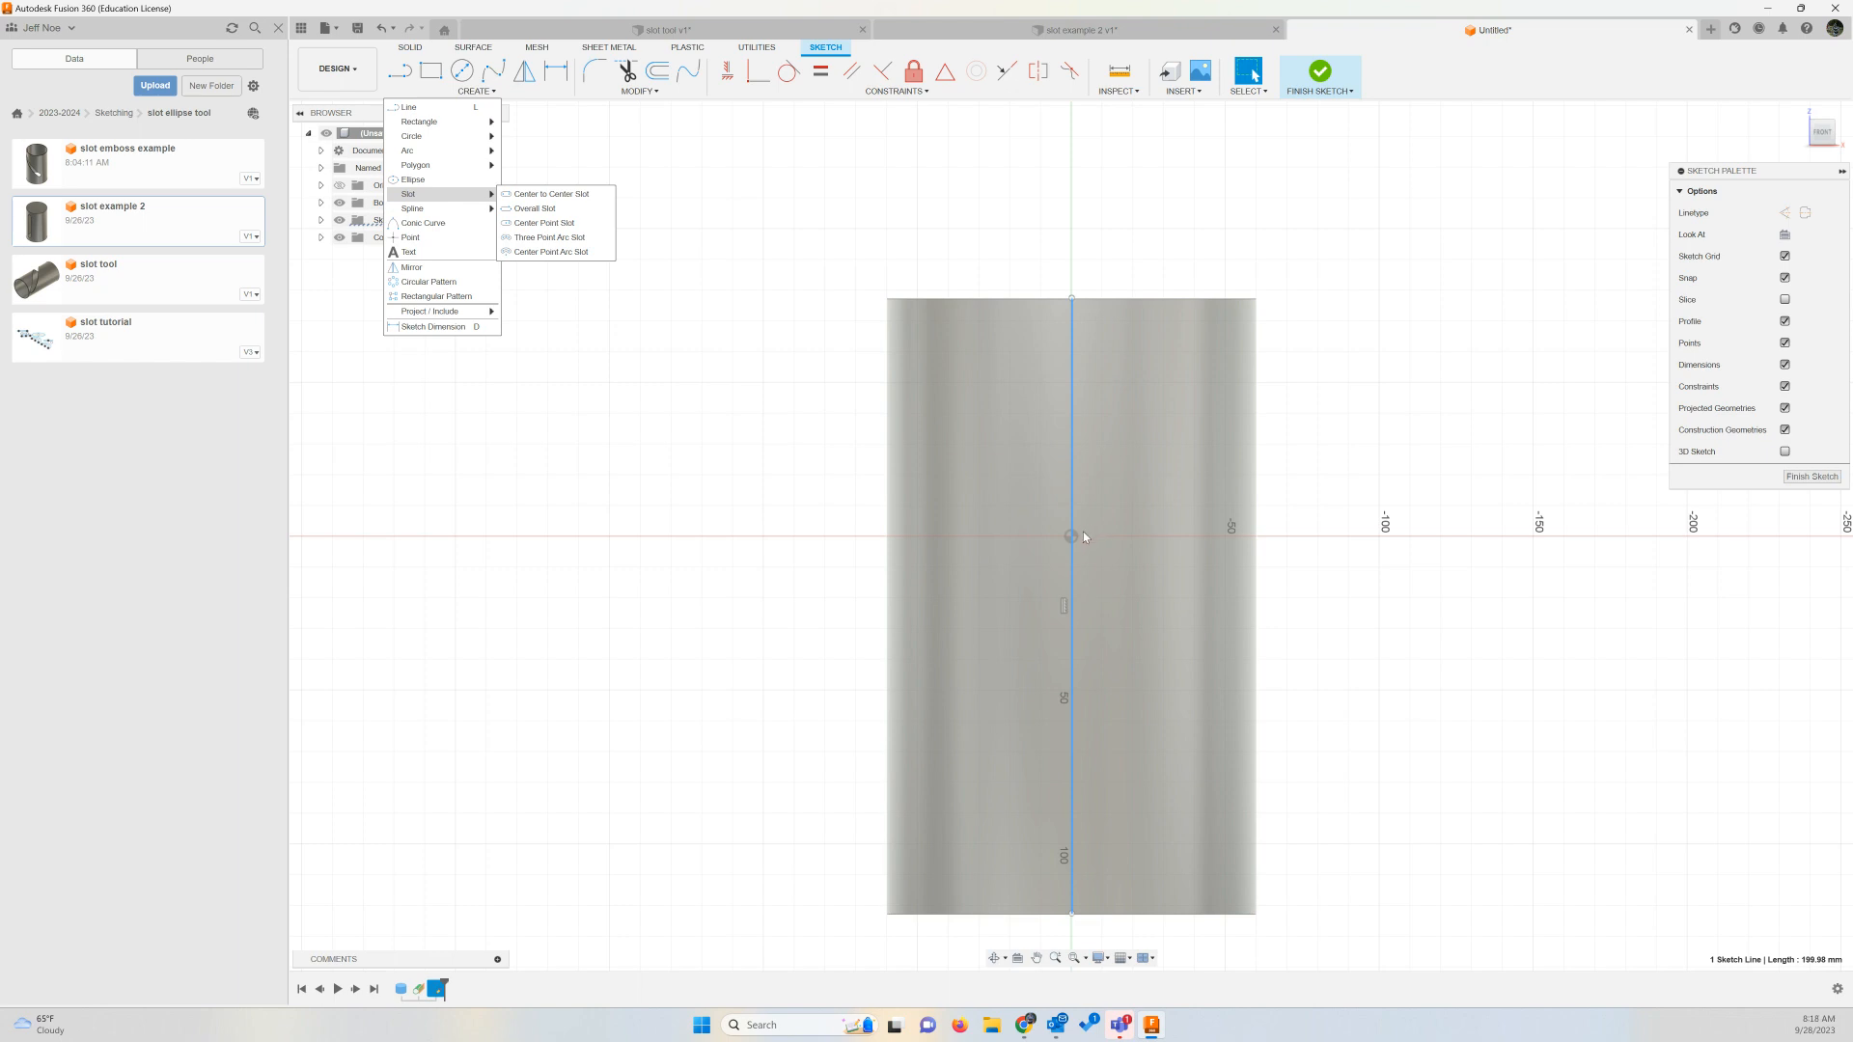
left_click(573, 209)
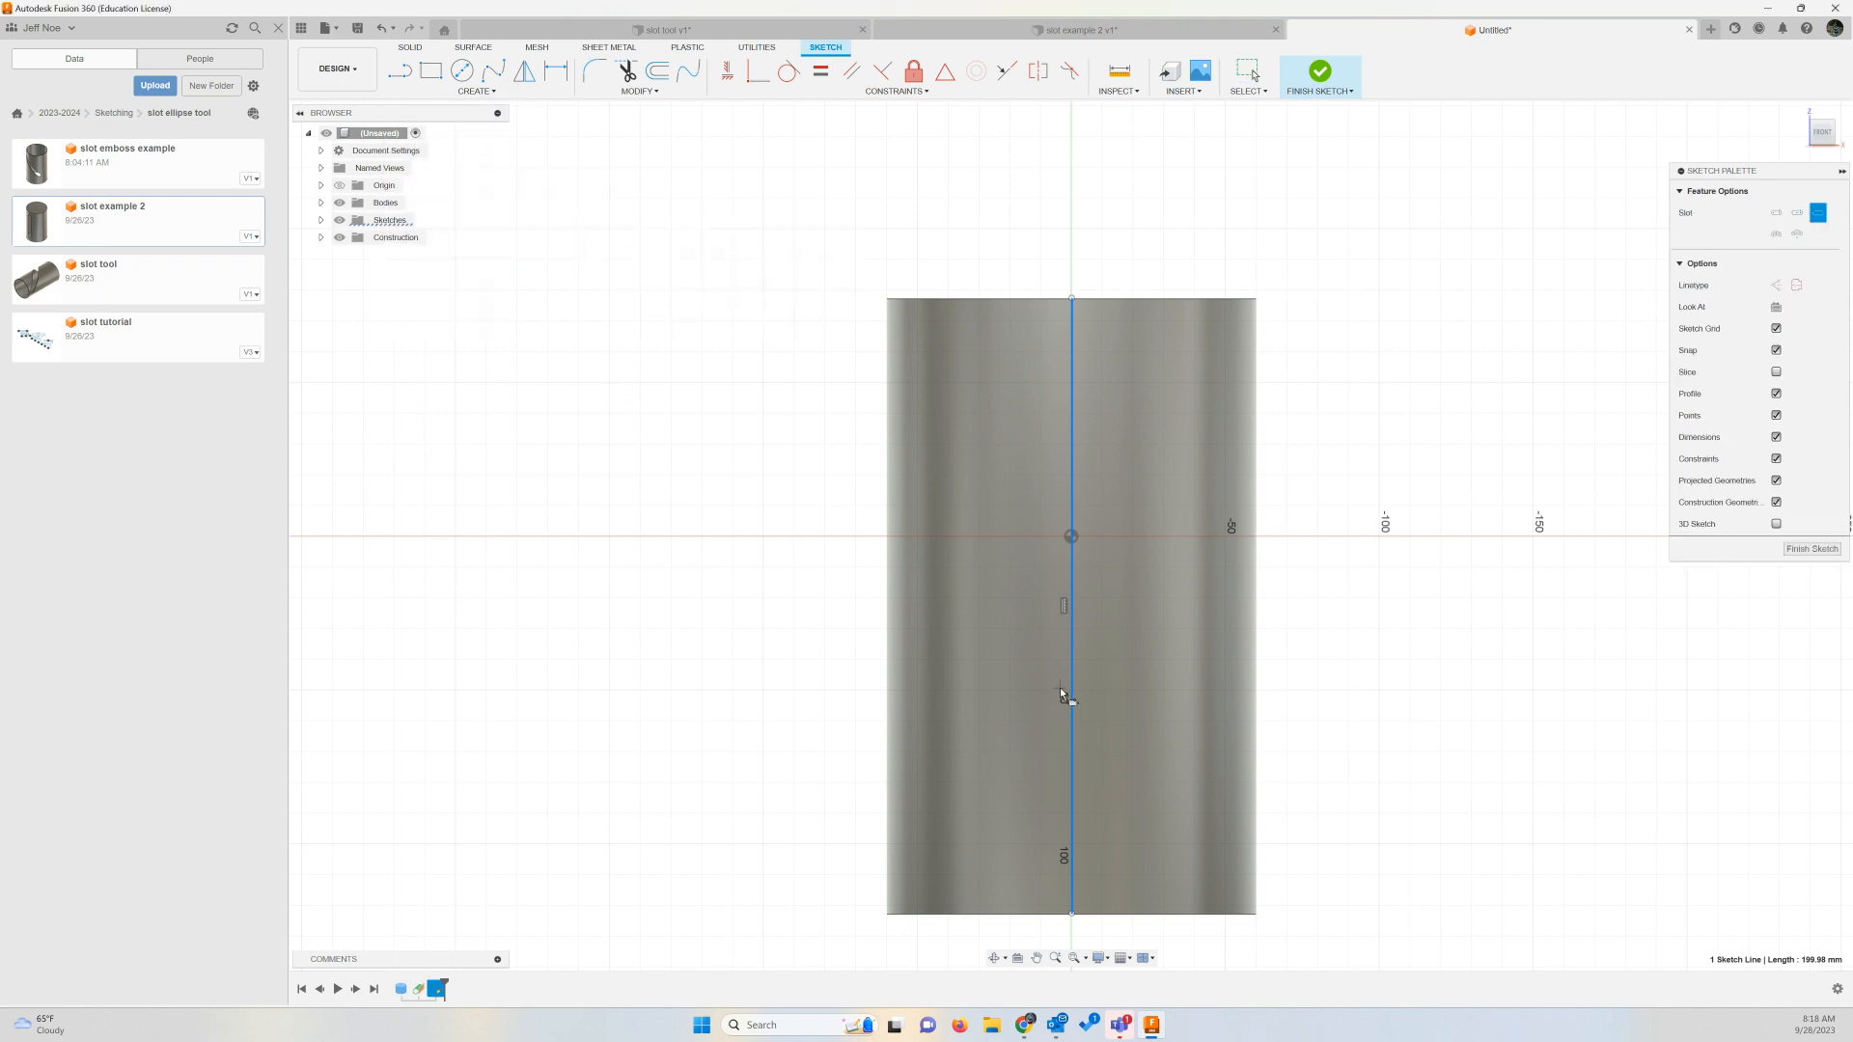
left_click(1073, 825)
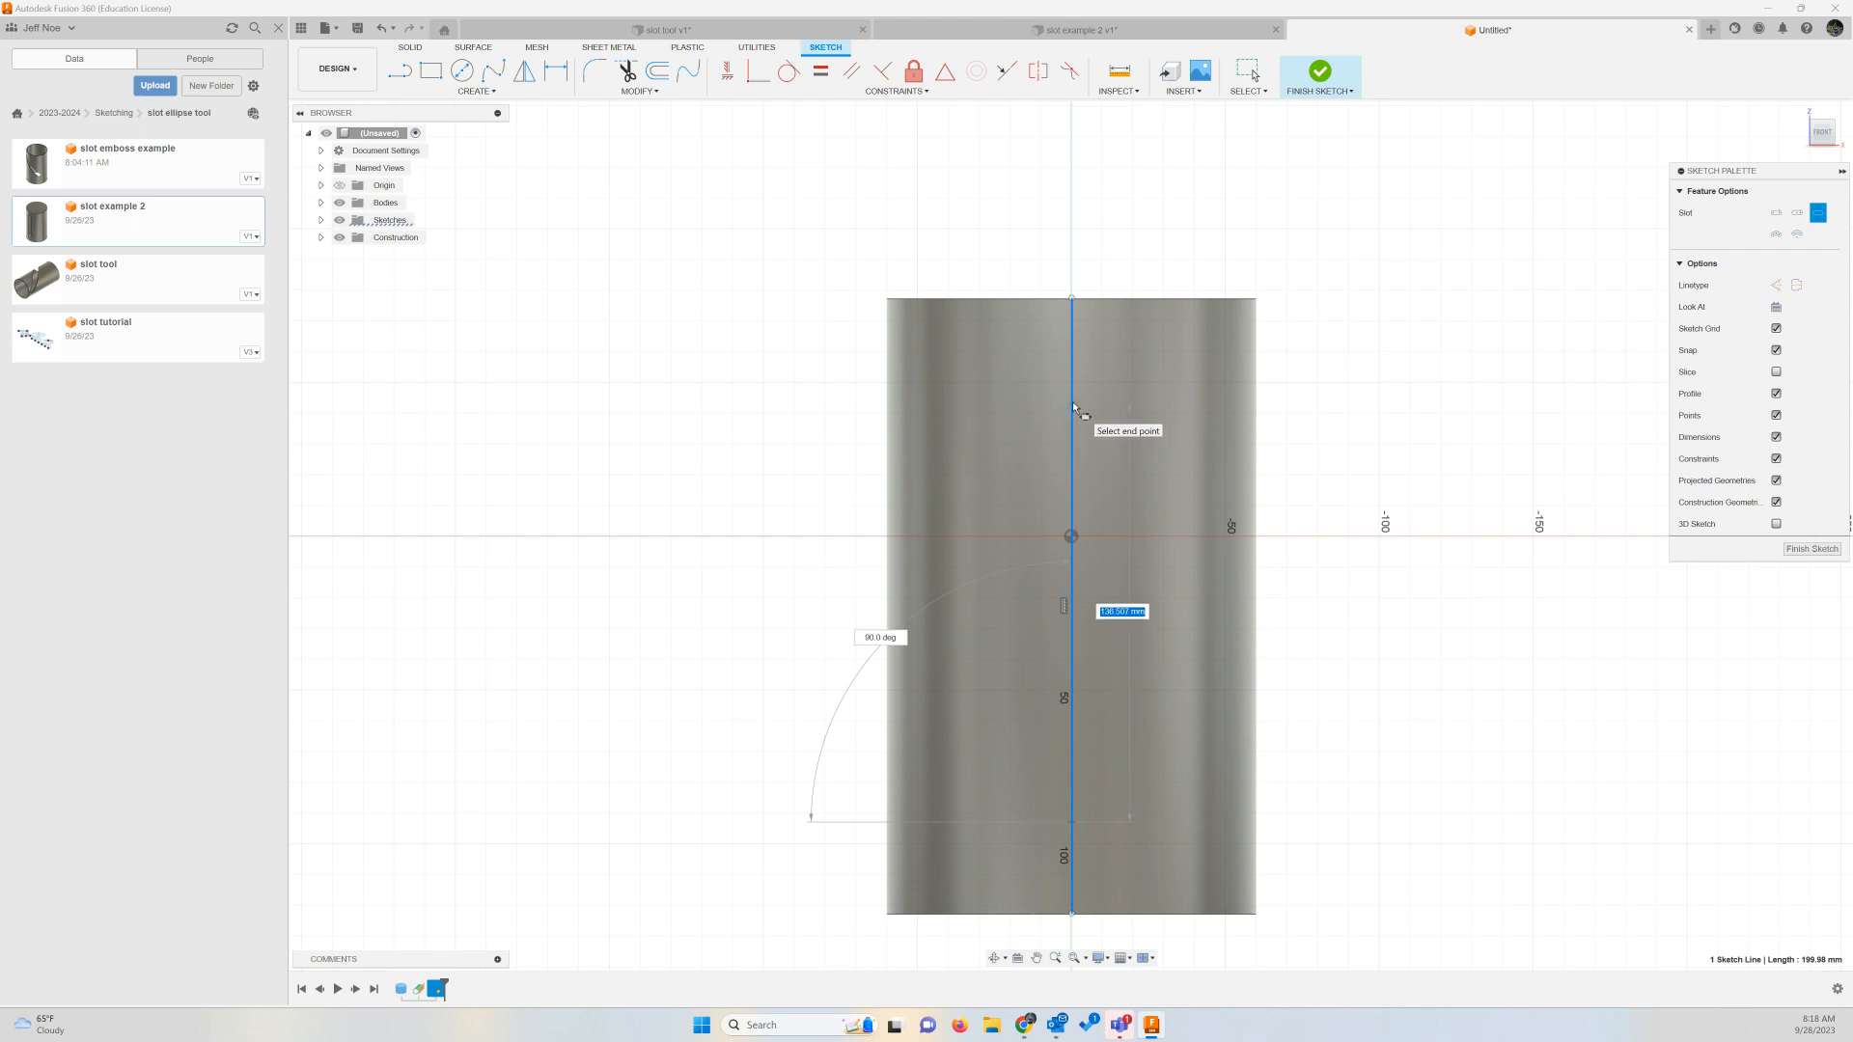
type("160")
key("Tab")
left_click(1073, 401)
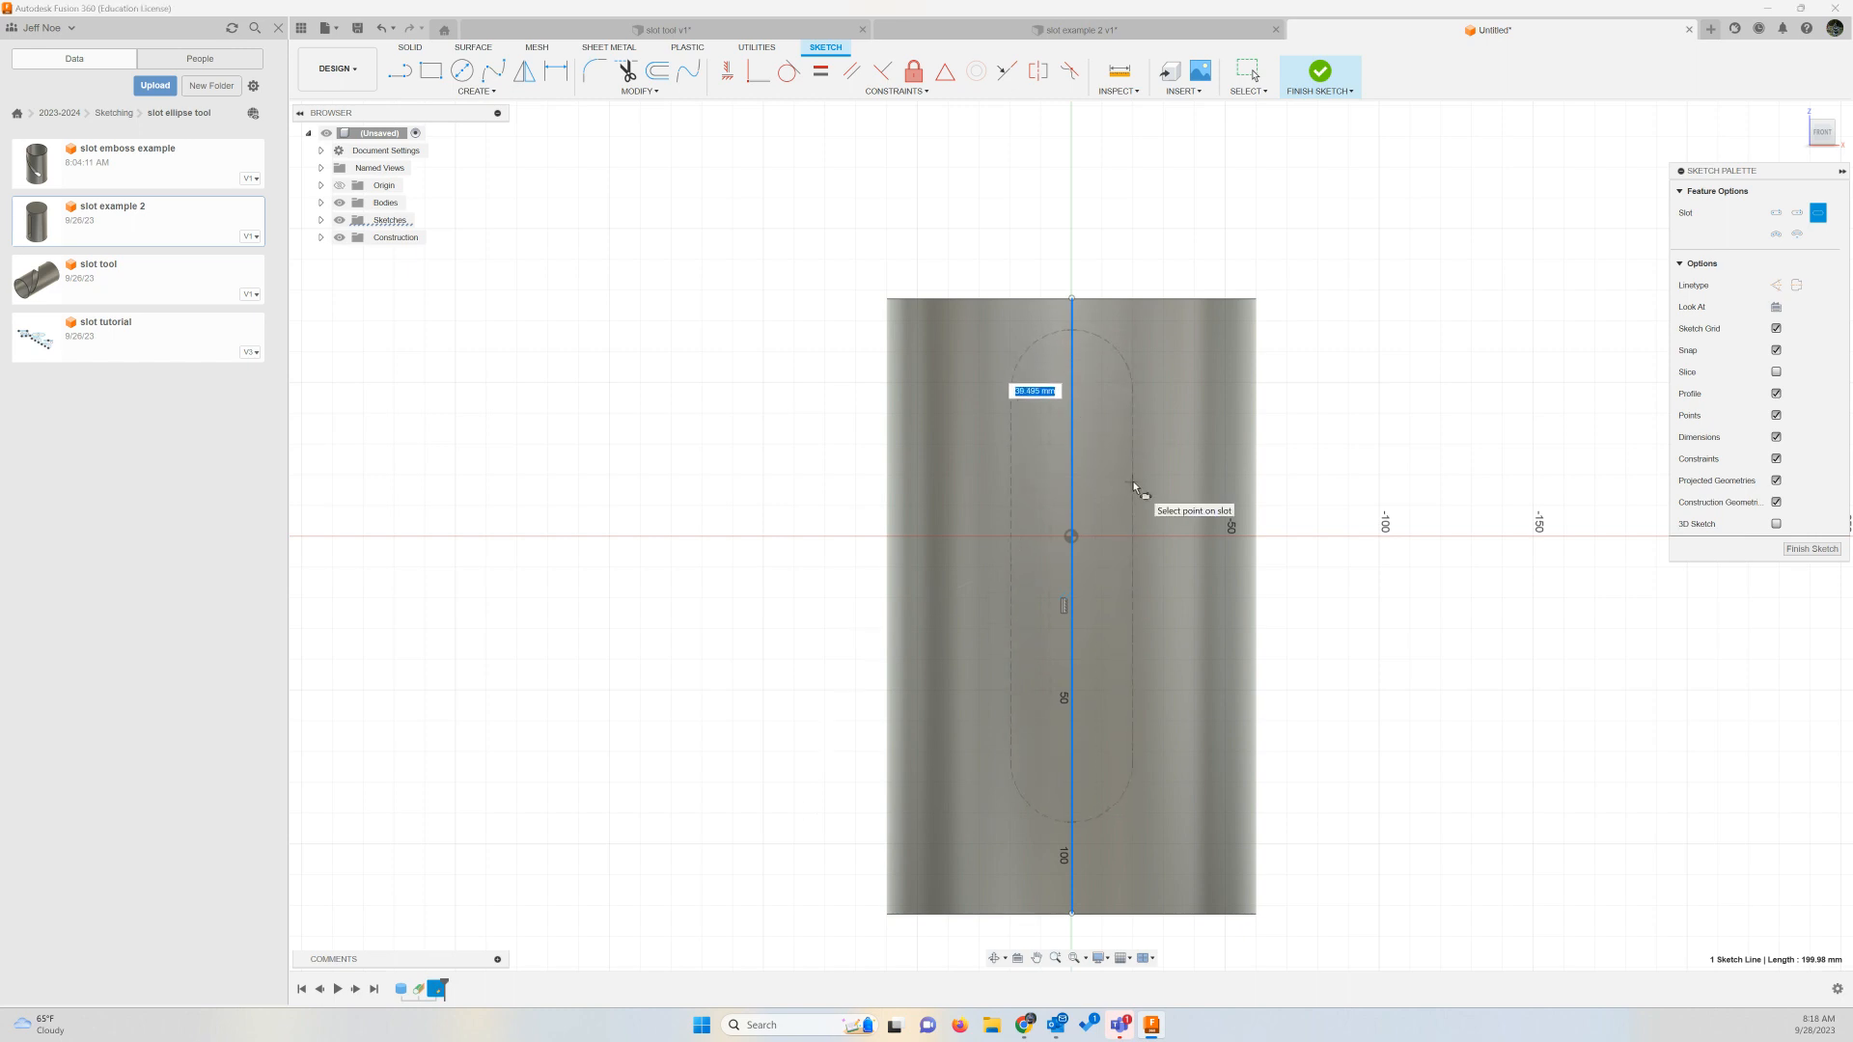
type("20")
key("Tab")
key("Return")
key("Escape")
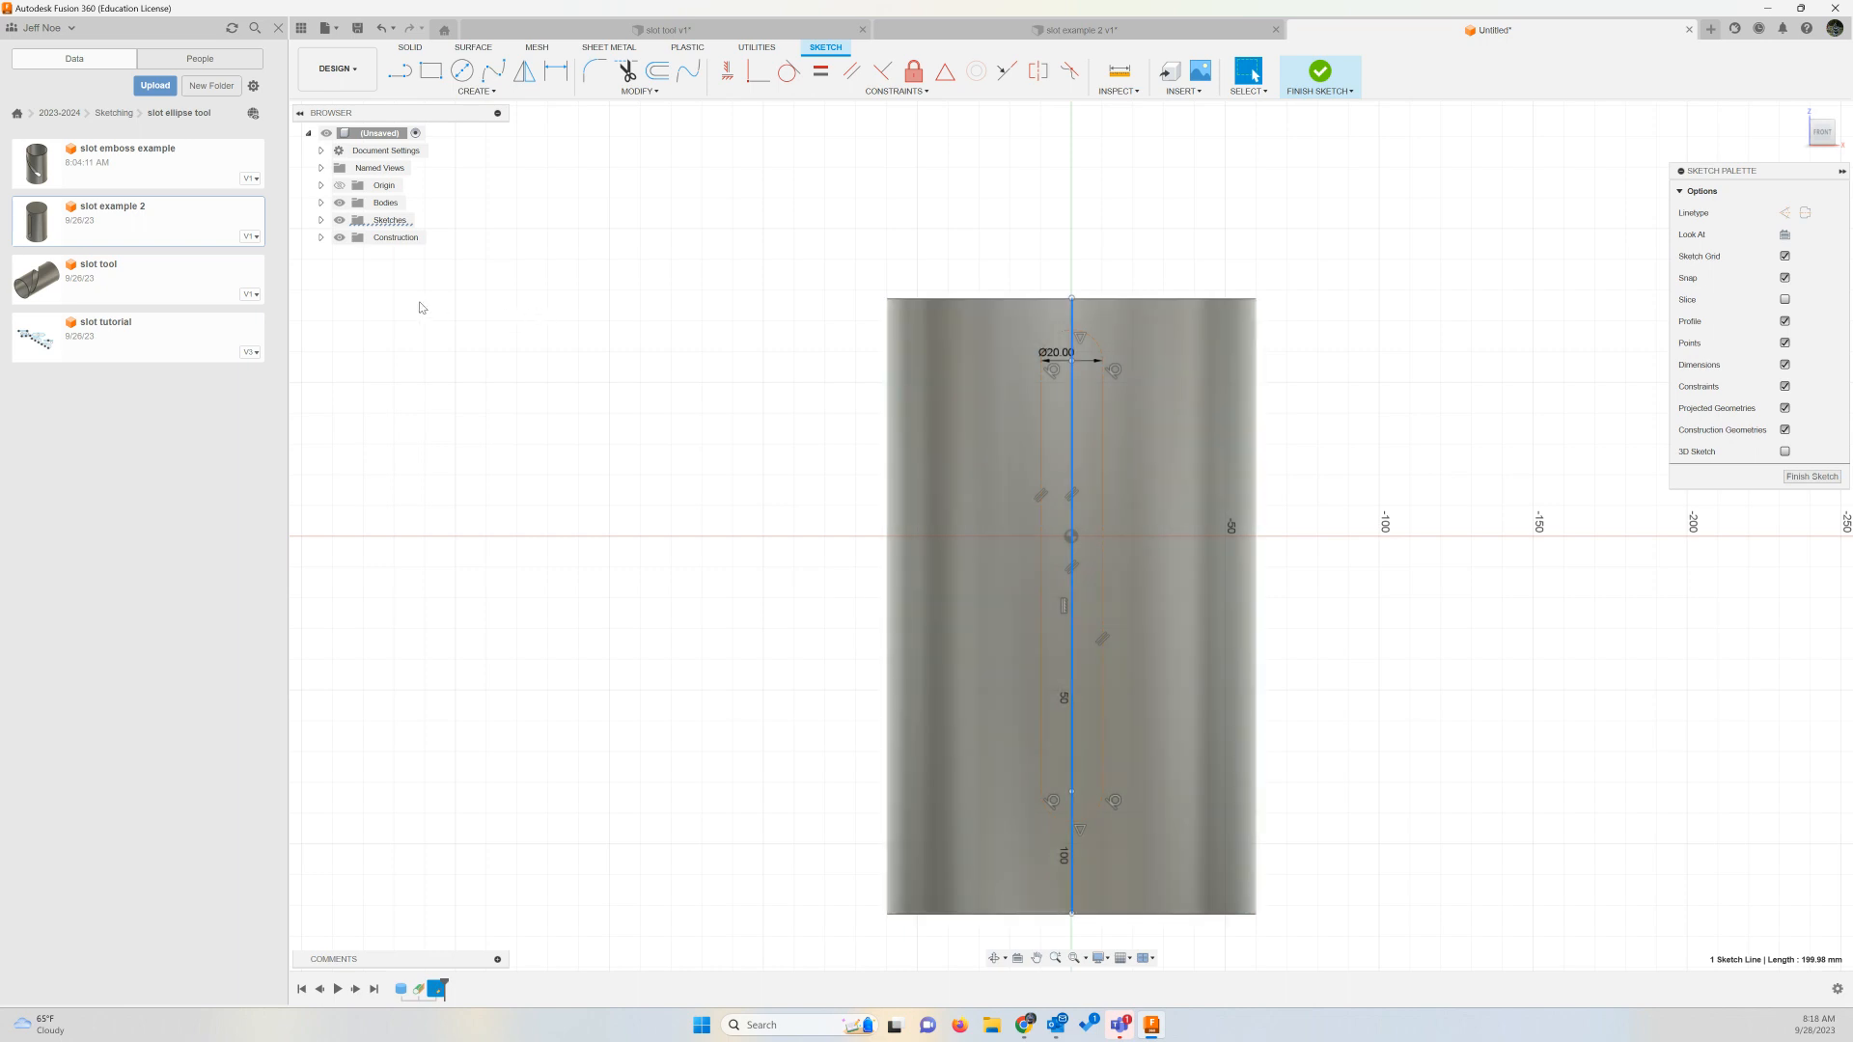
Hide the cylinder body, convert the slot's two sides and two end arcs from construction to regular lines, and show the body again
left_click(339, 203)
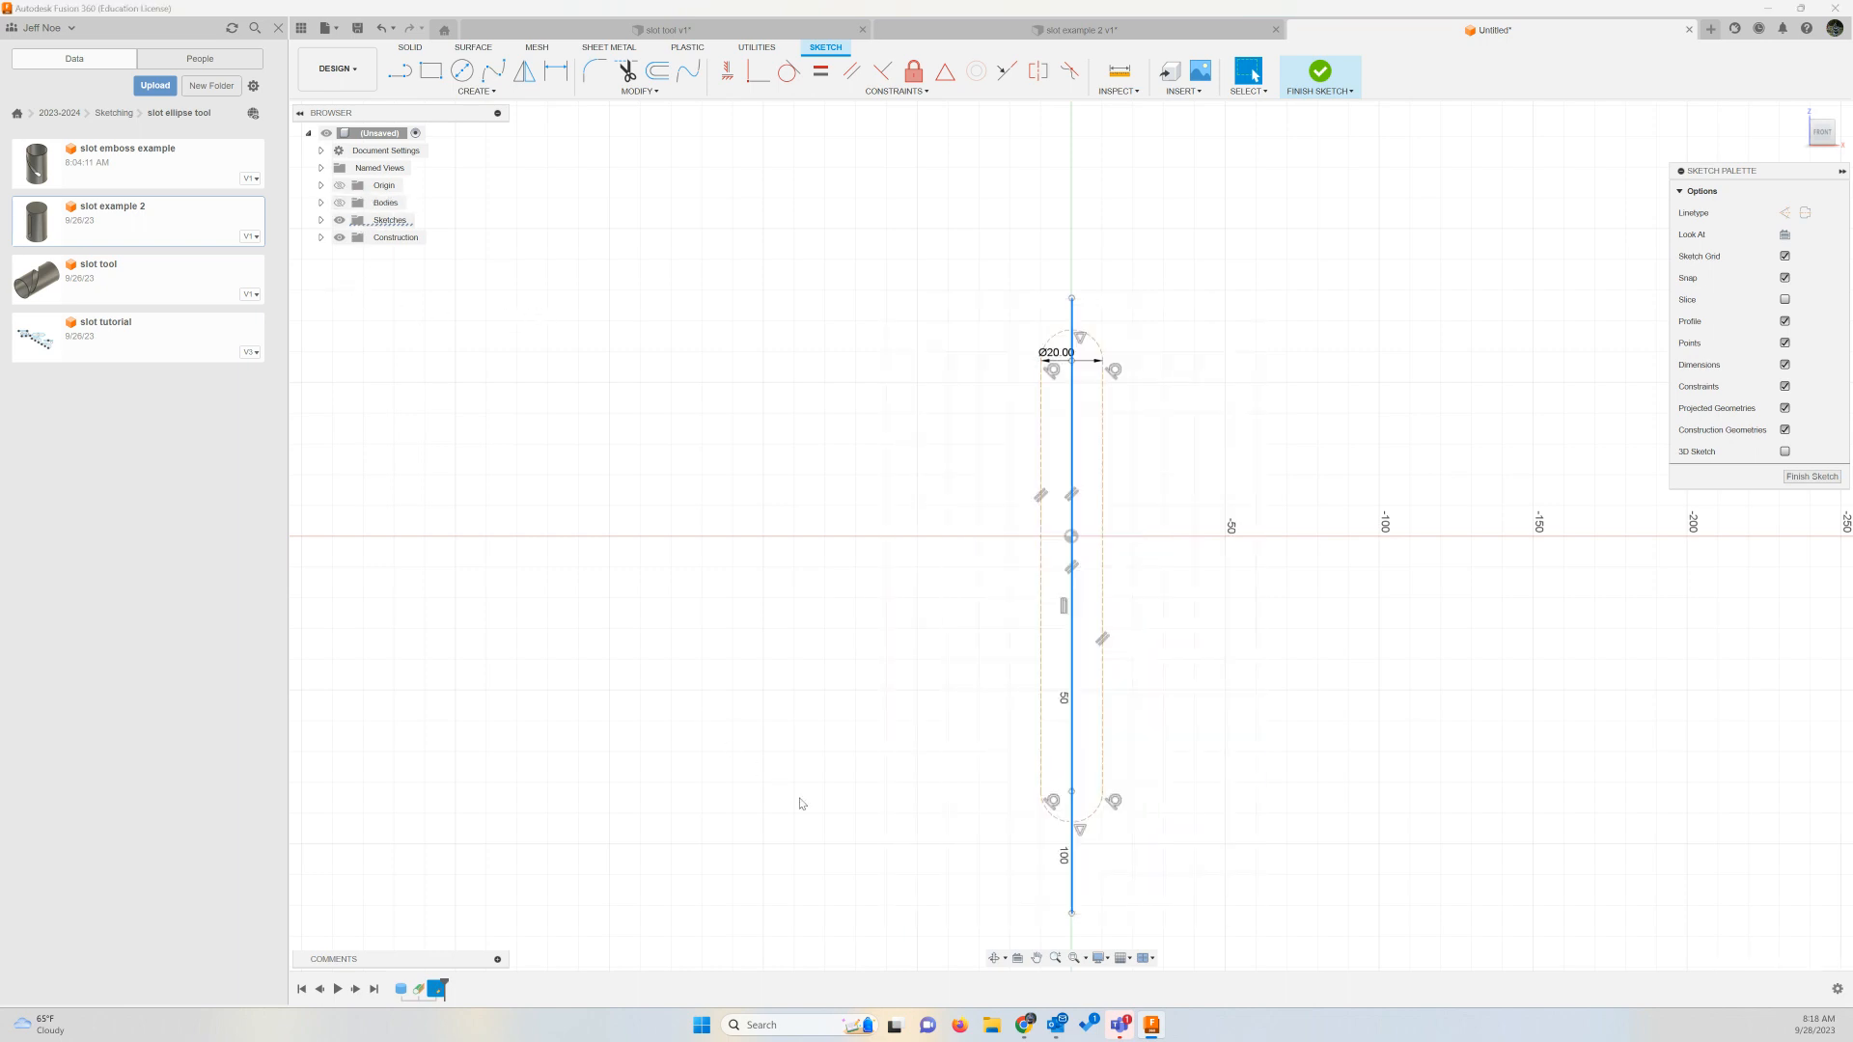
left_click(1103, 557)
key("x")
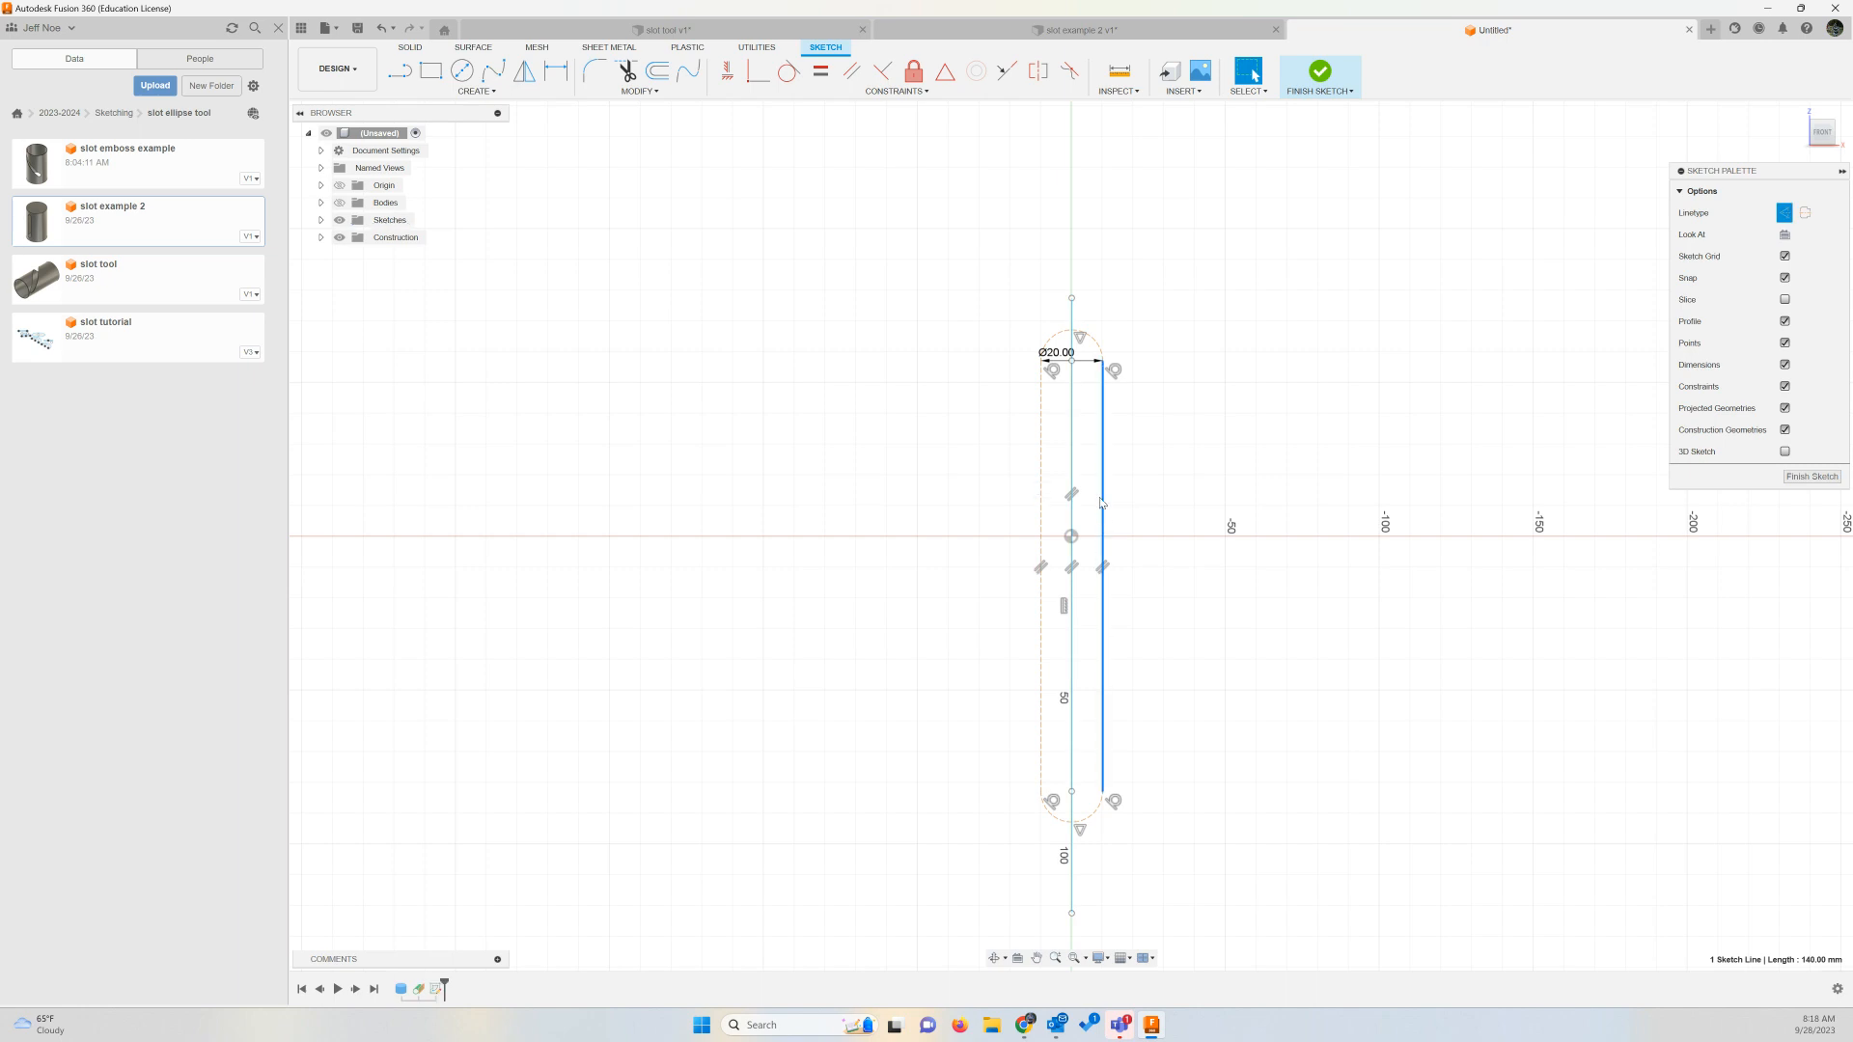
left_click(1091, 338)
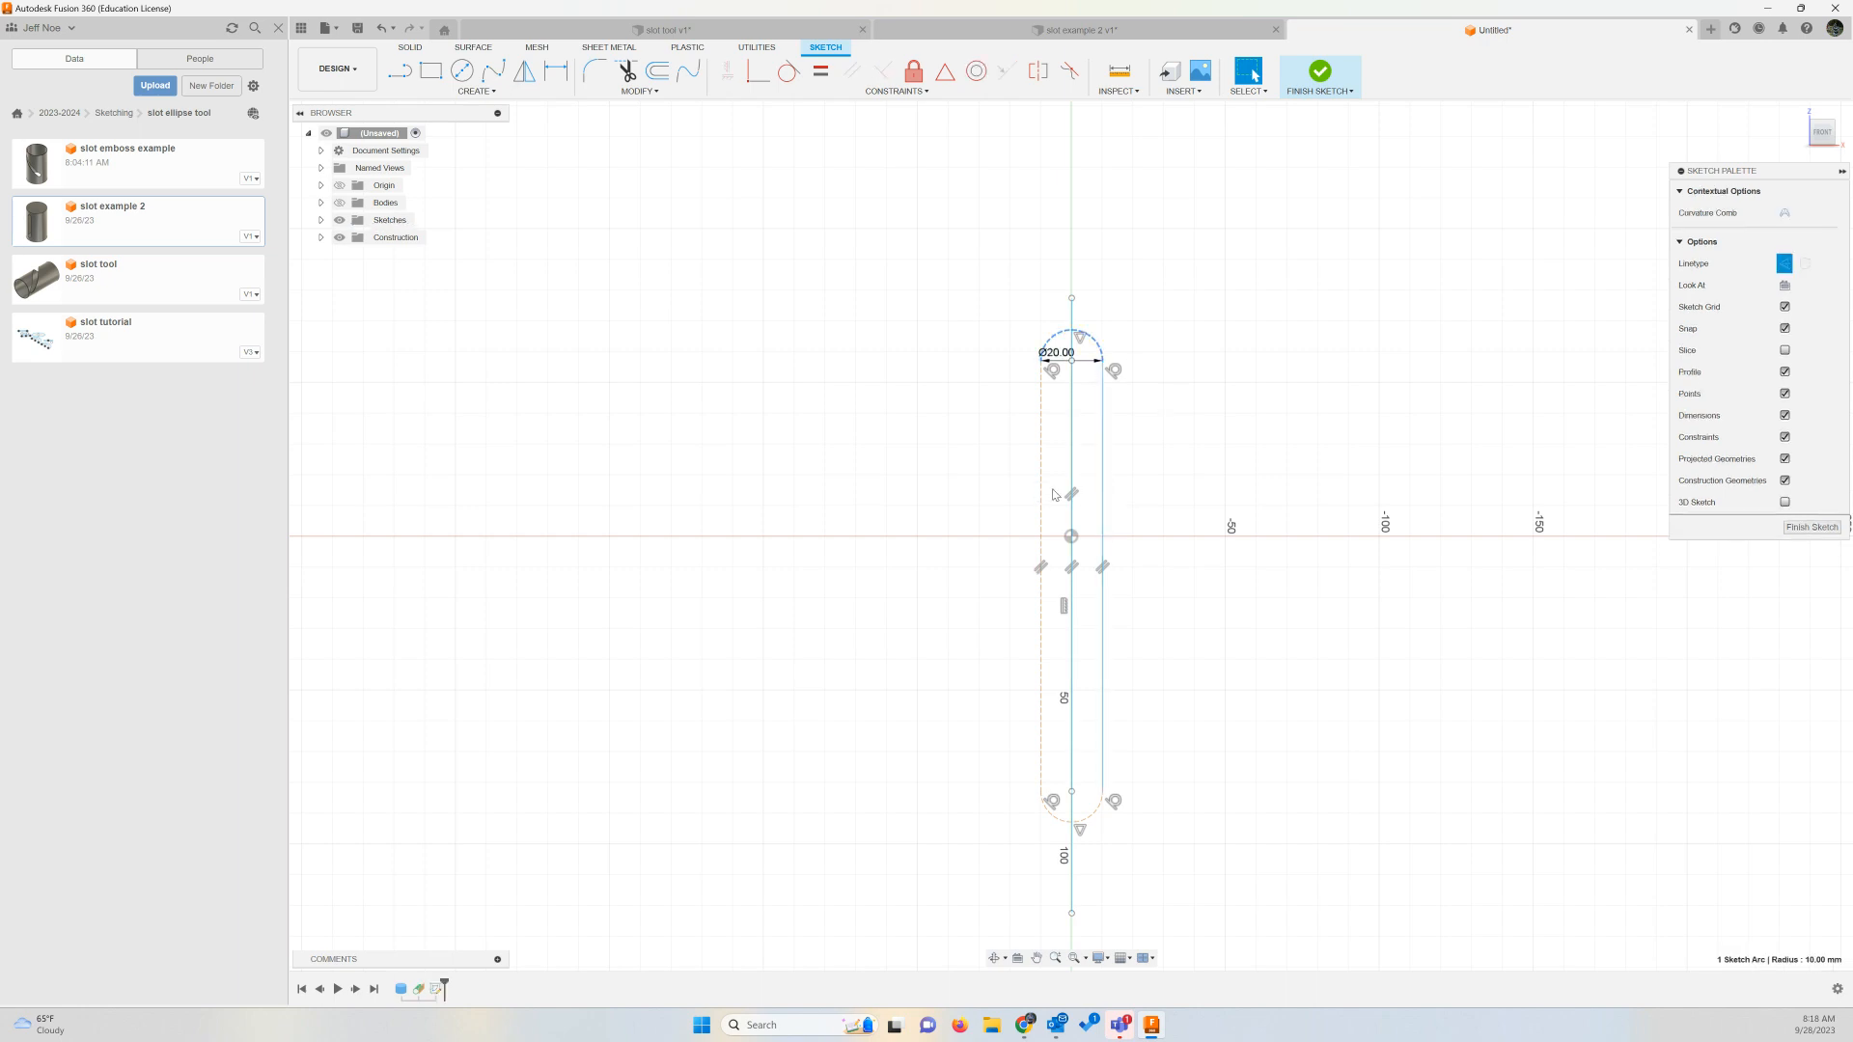
key("x")
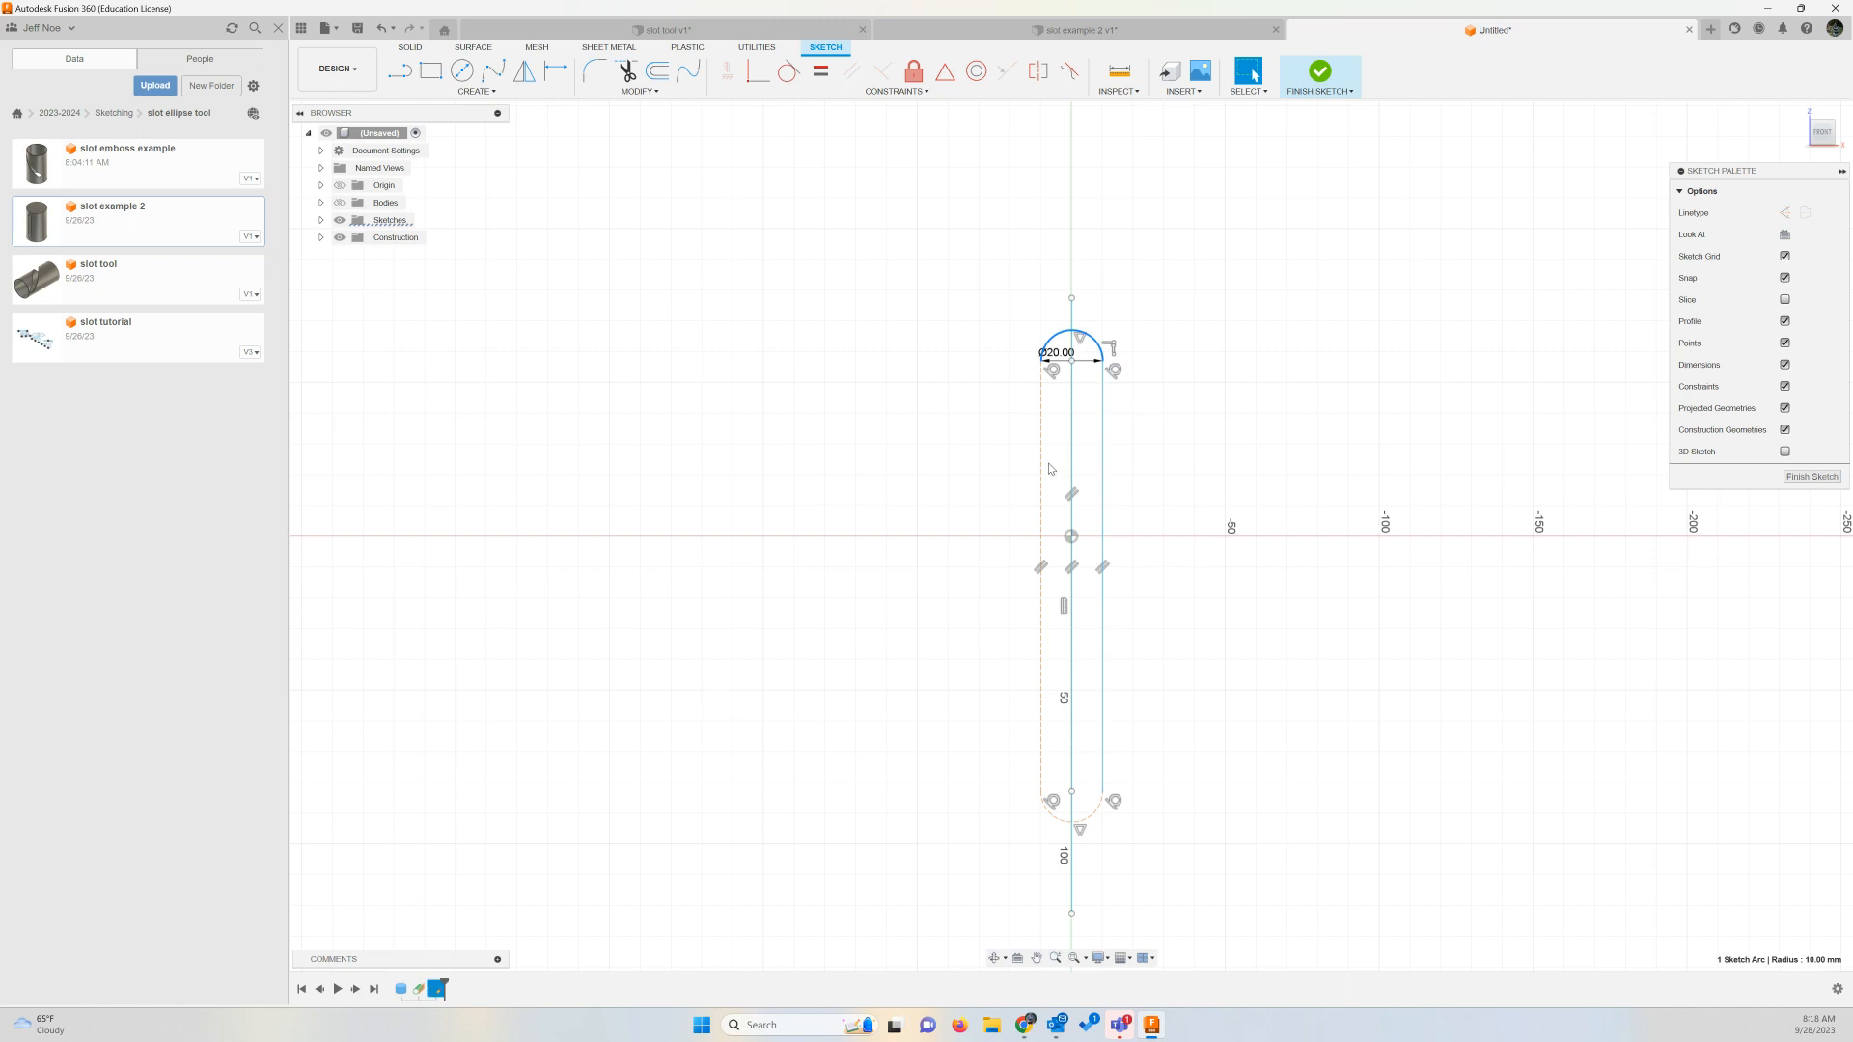
left_click(1042, 469)
key("x")
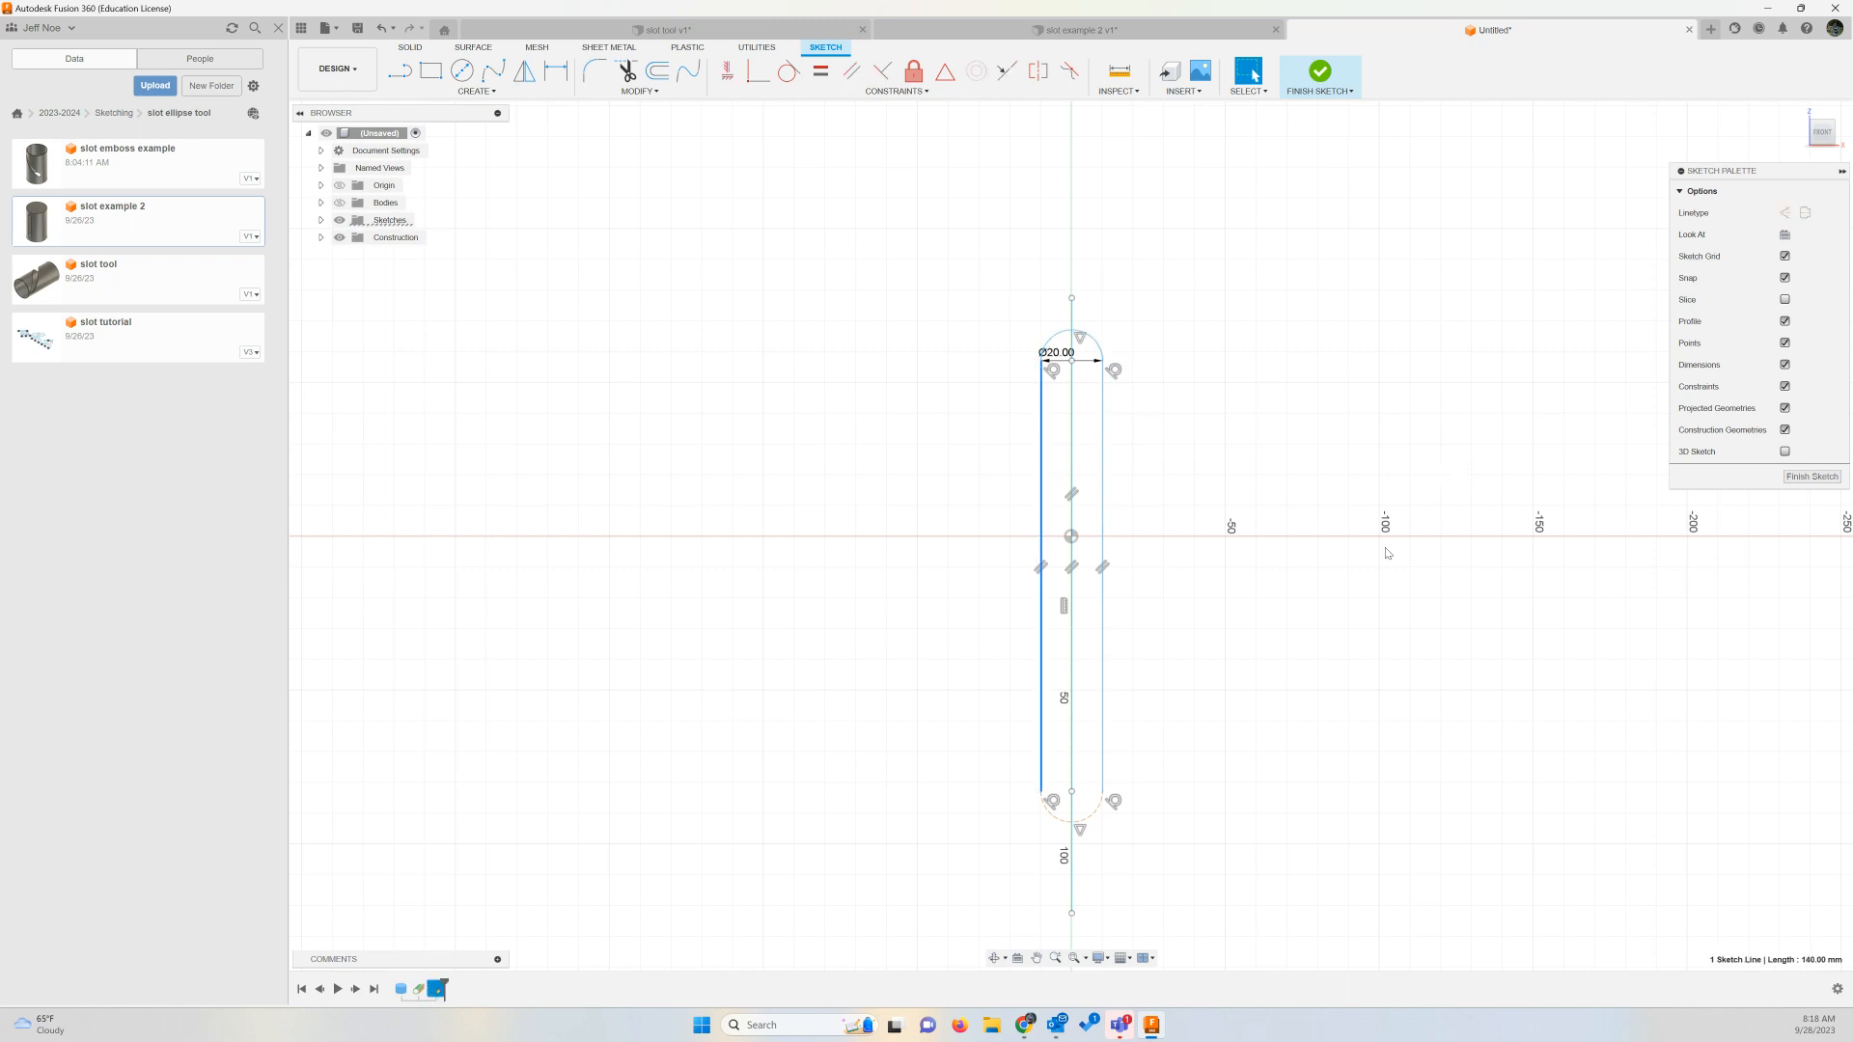
left_click(1097, 816)
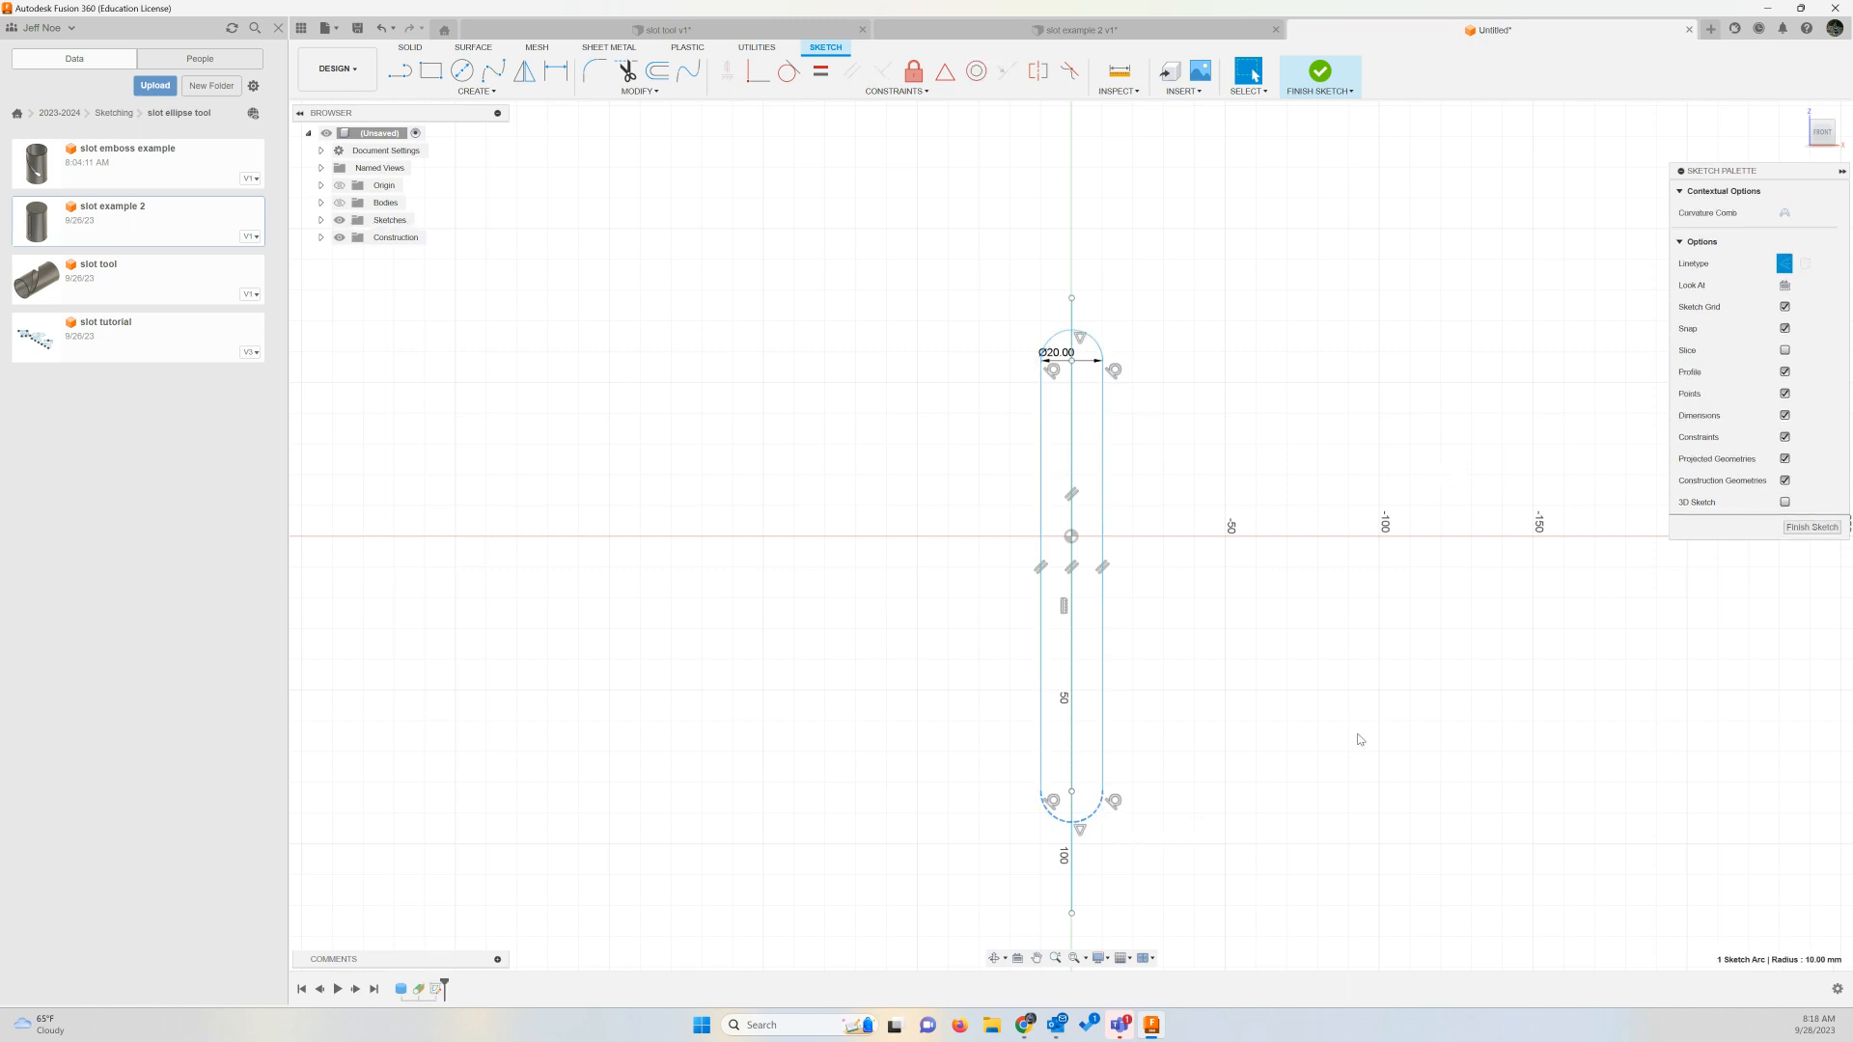
key("x")
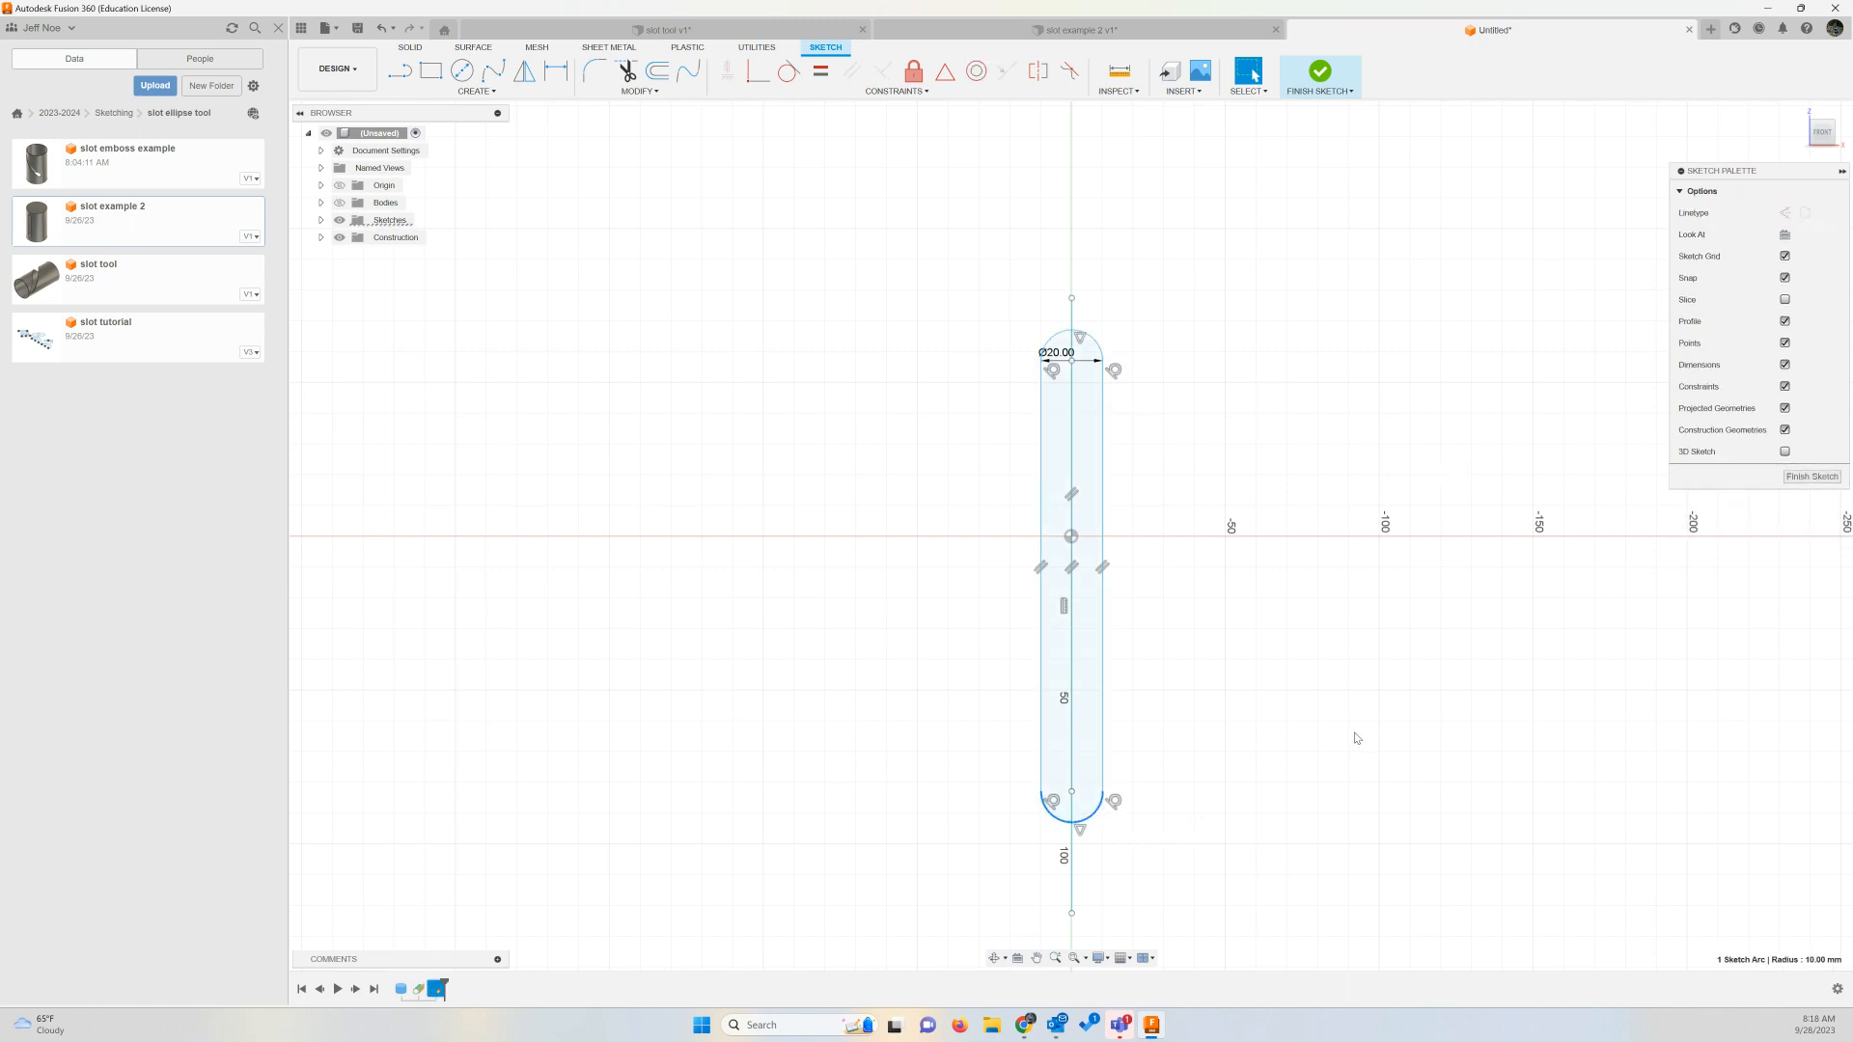
left_click(338, 203)
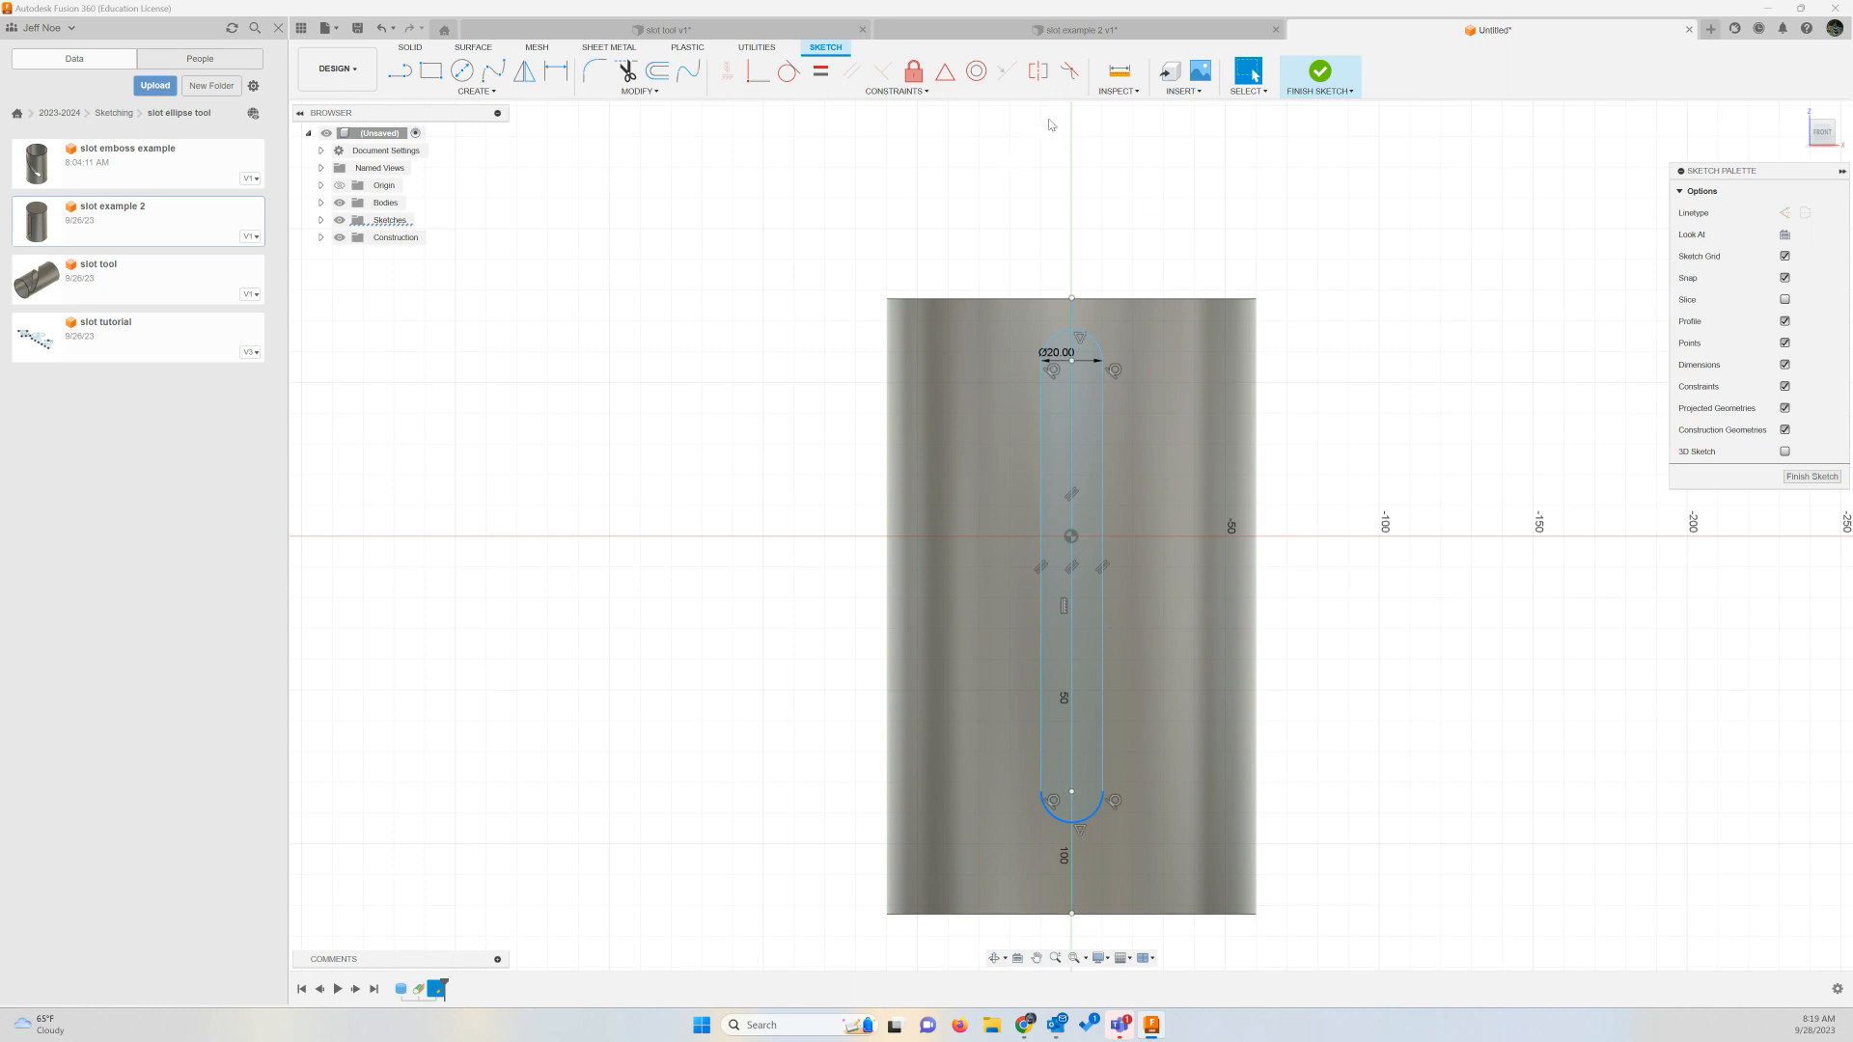
Dimension the distance from the cylinder's upper edge to the slot's upper end as 20 mm
left_click(560, 71)
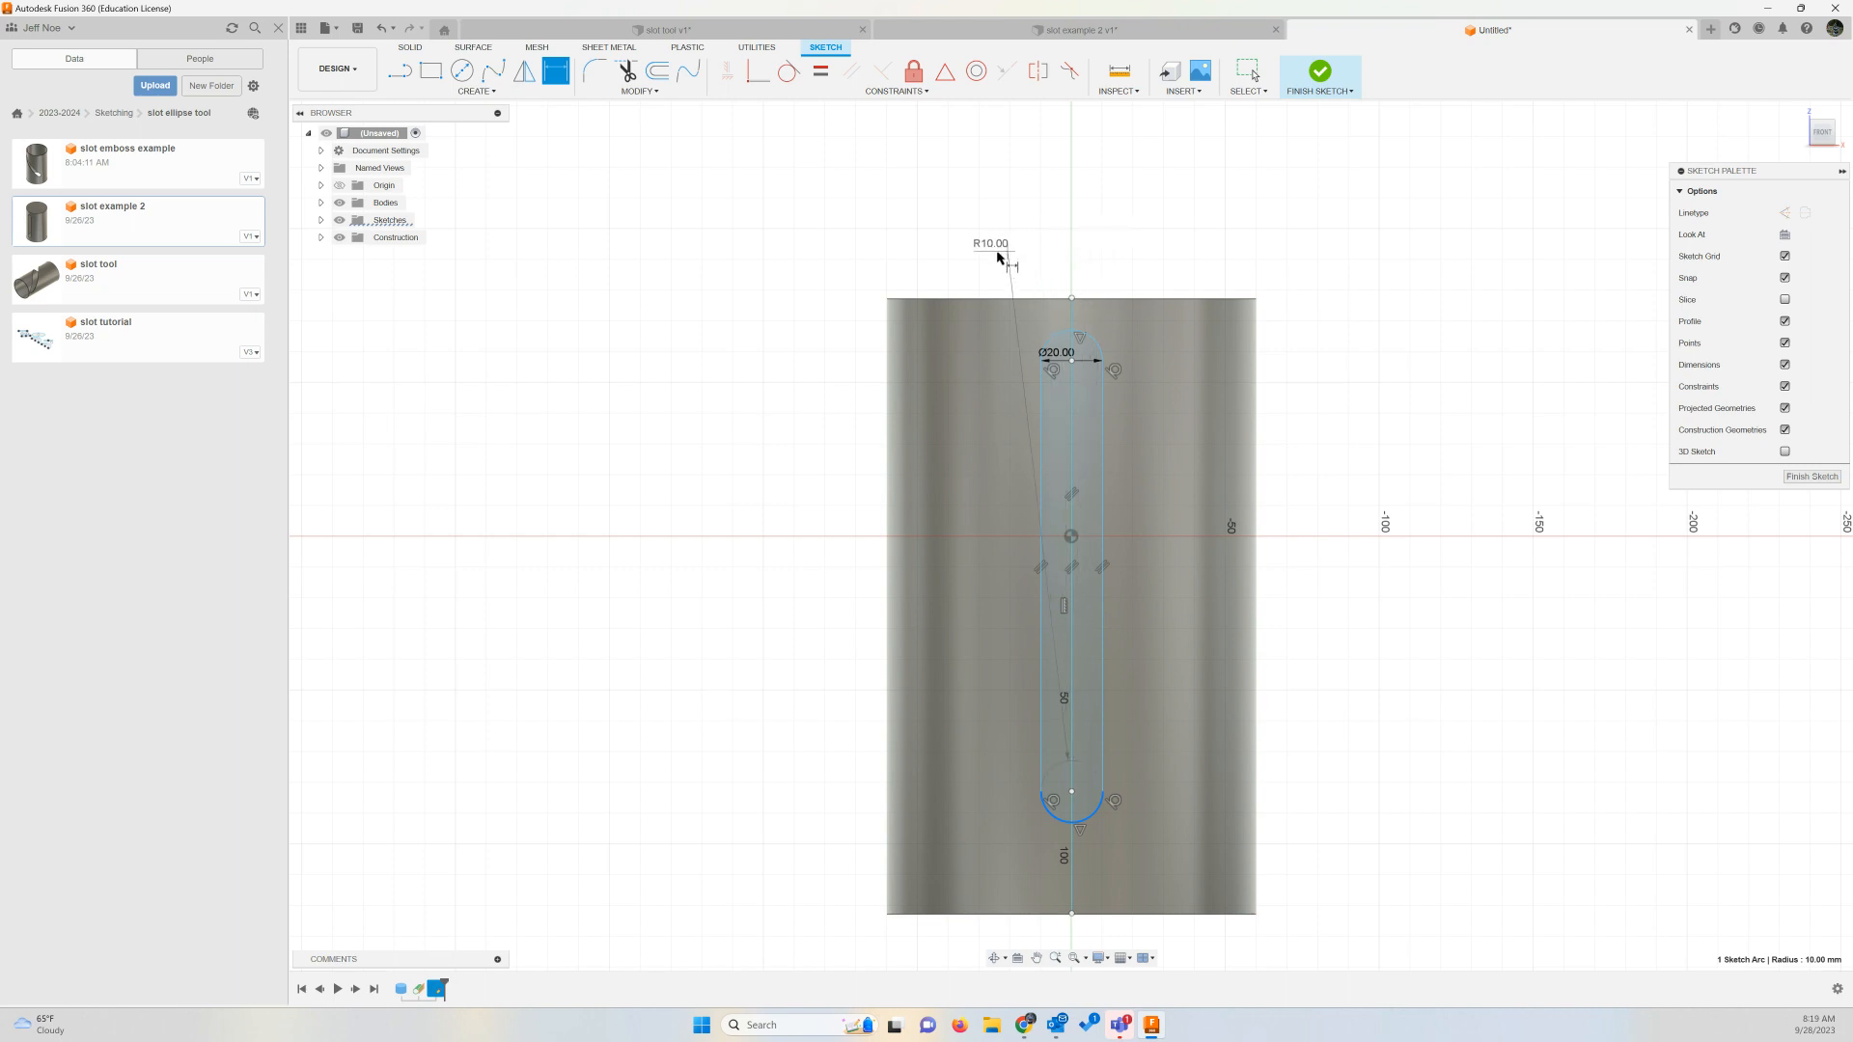
key("Escape")
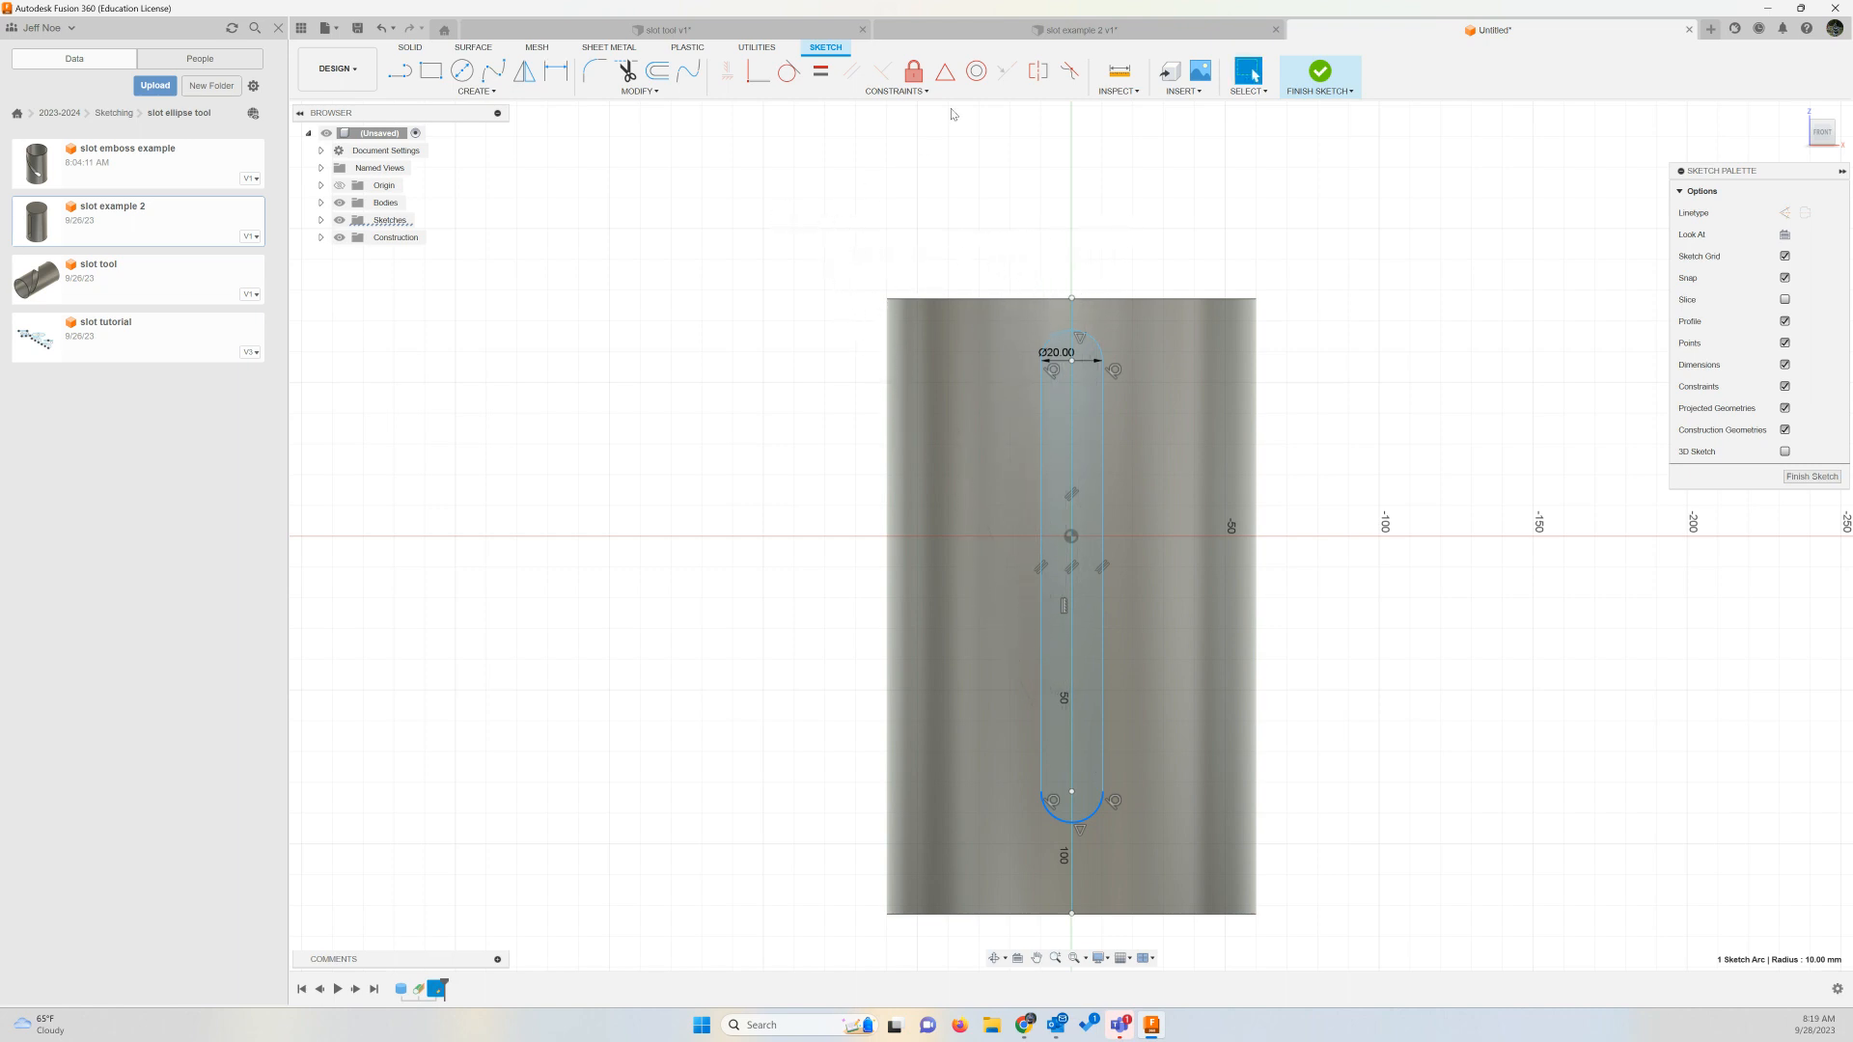
left_click(556, 70)
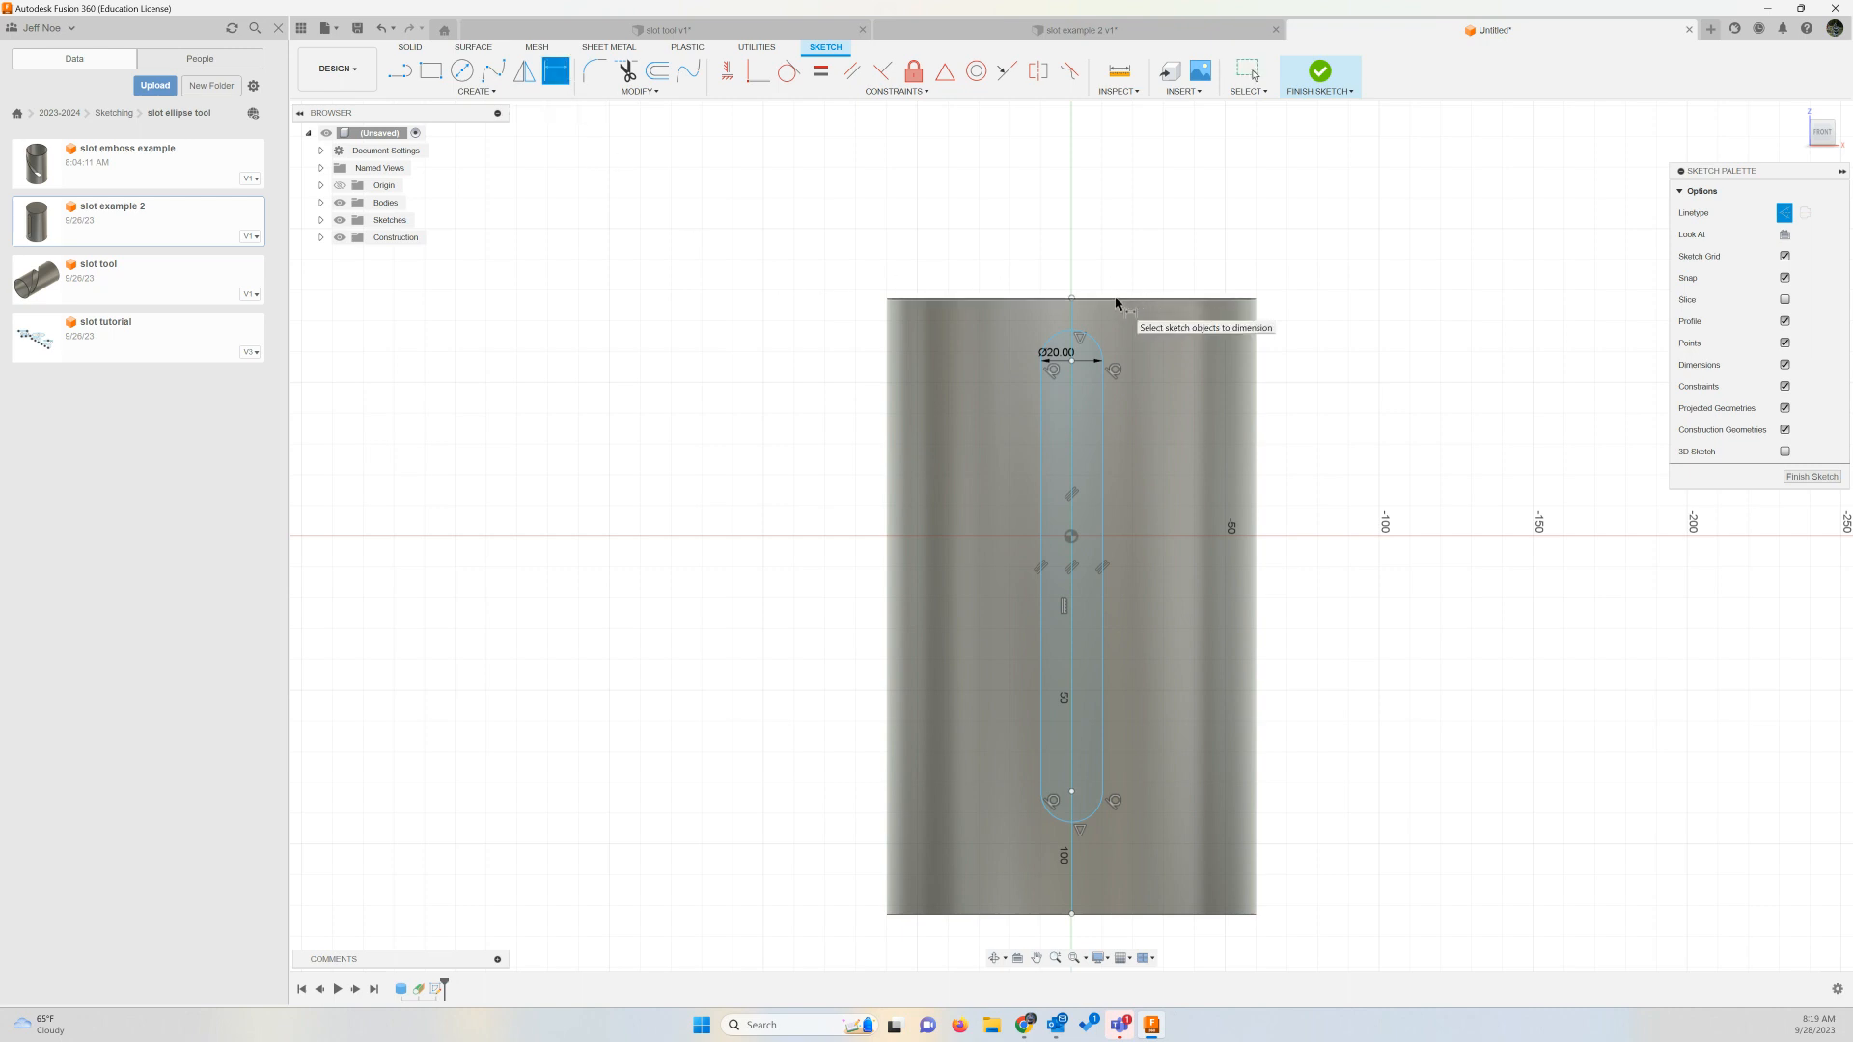
left_click(1118, 300)
key("Escape")
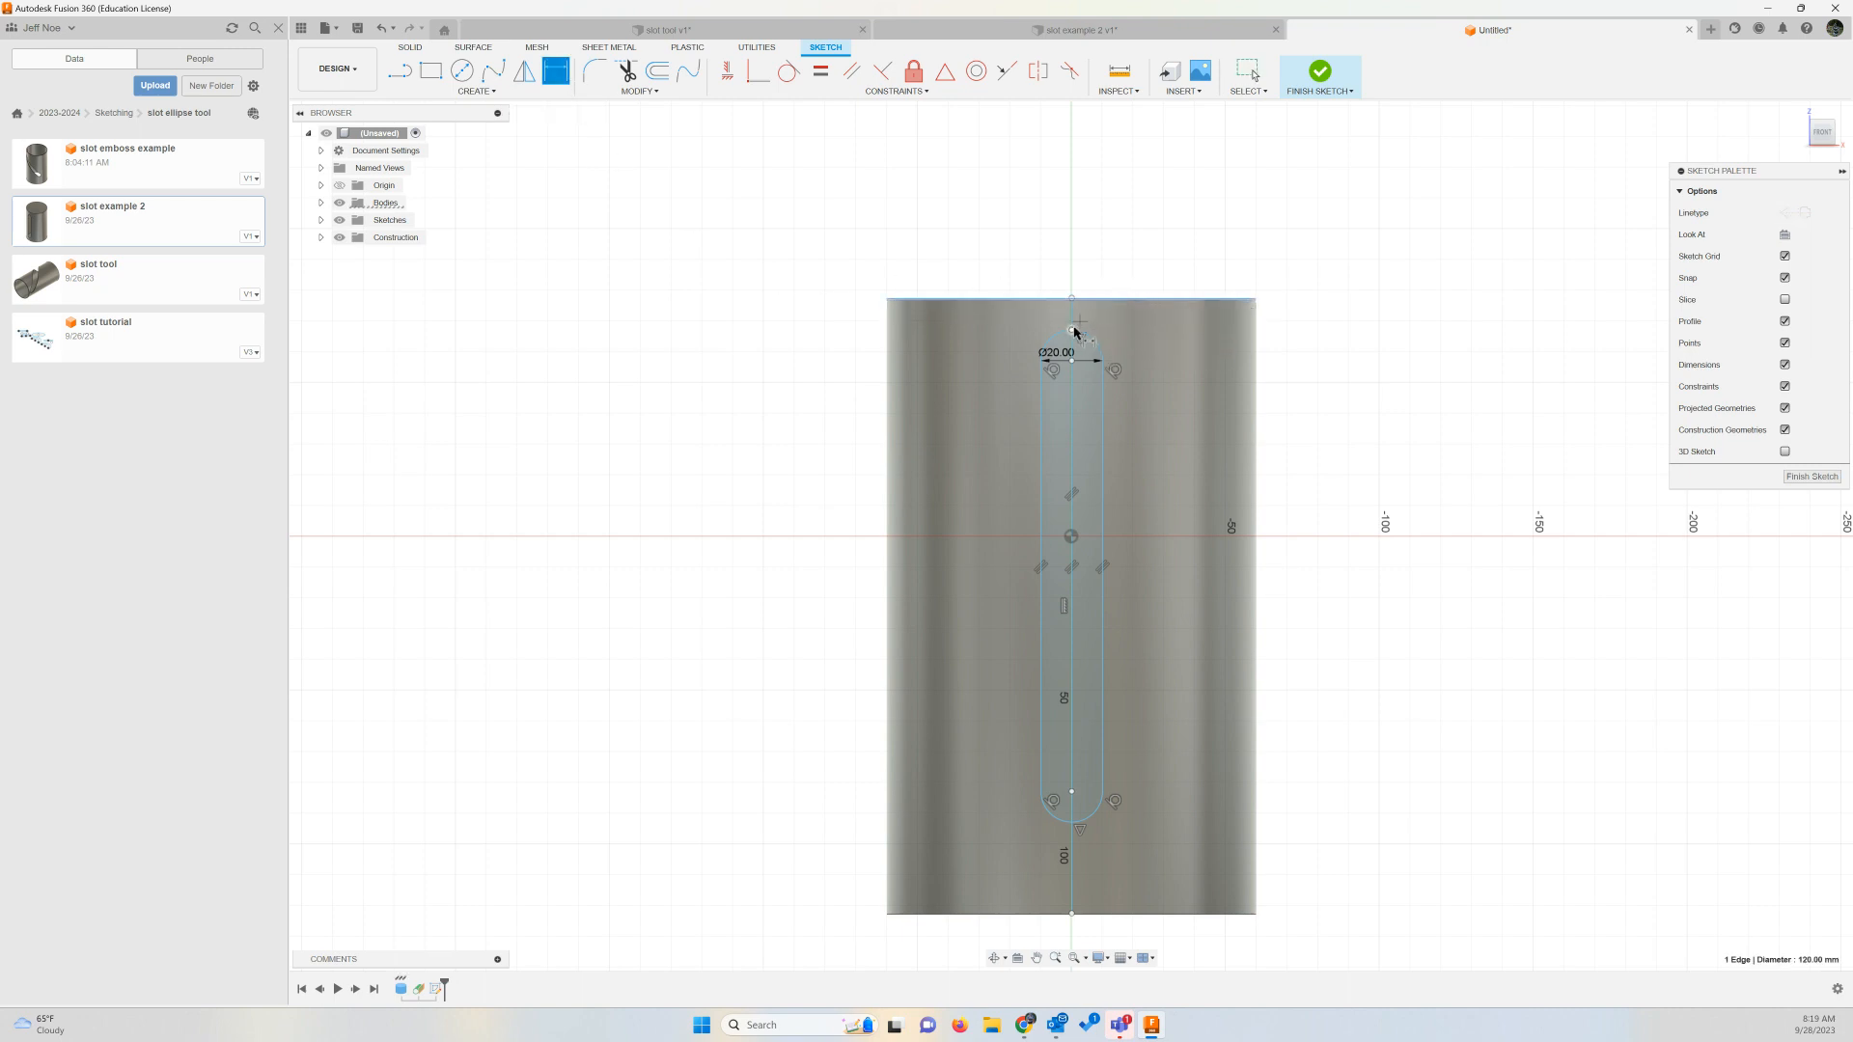
left_click(1072, 330)
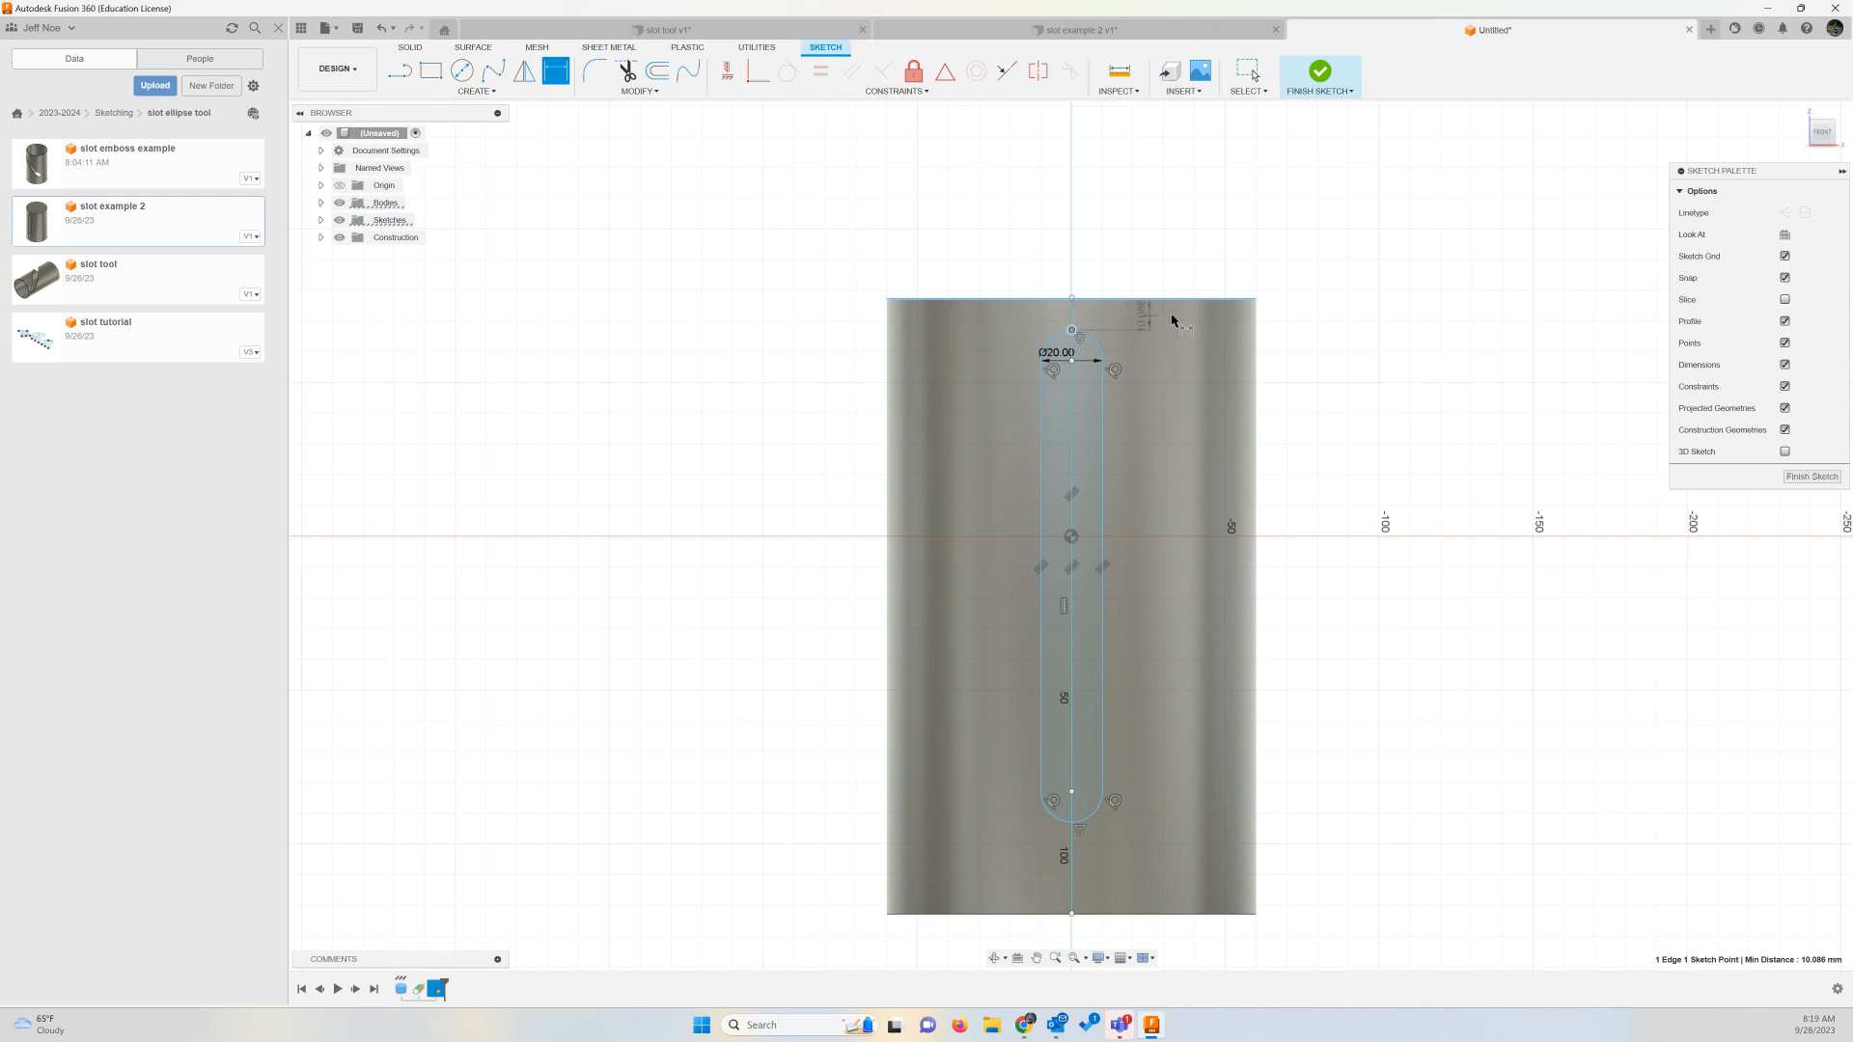
left_click(1307, 317)
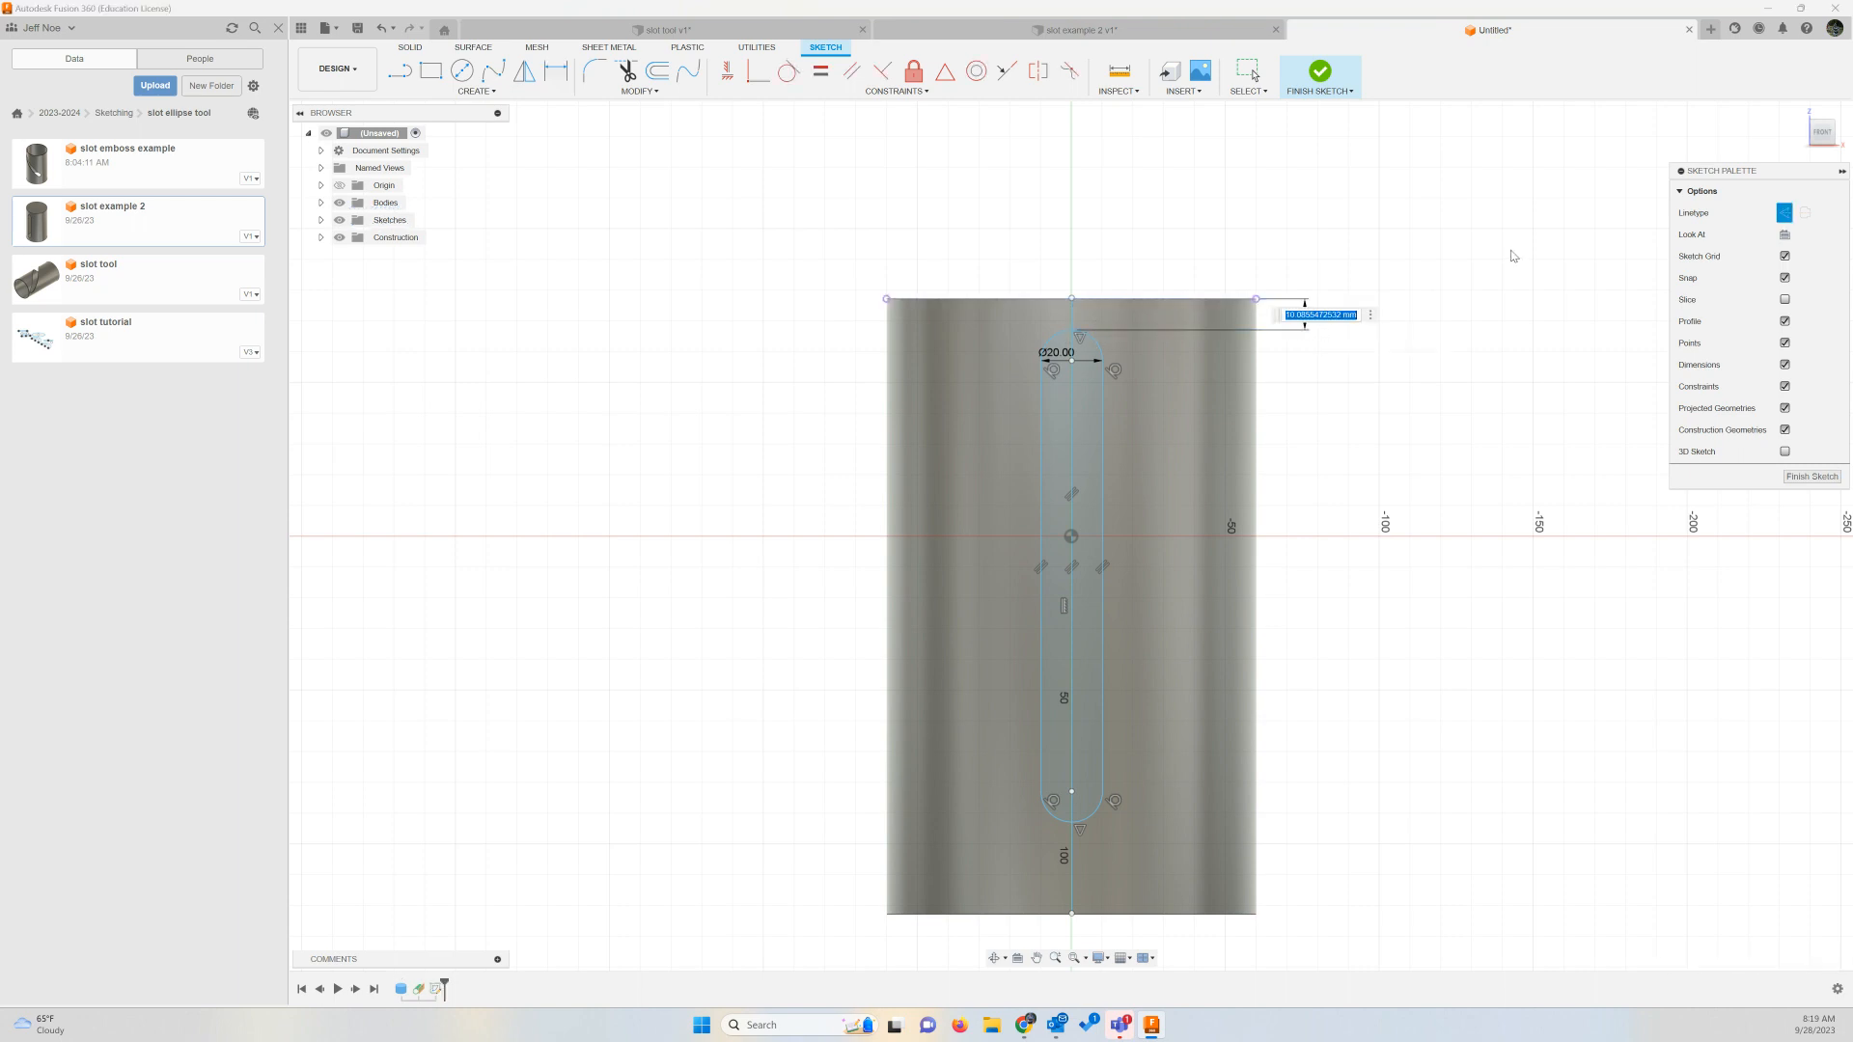
type("20")
key("Return")
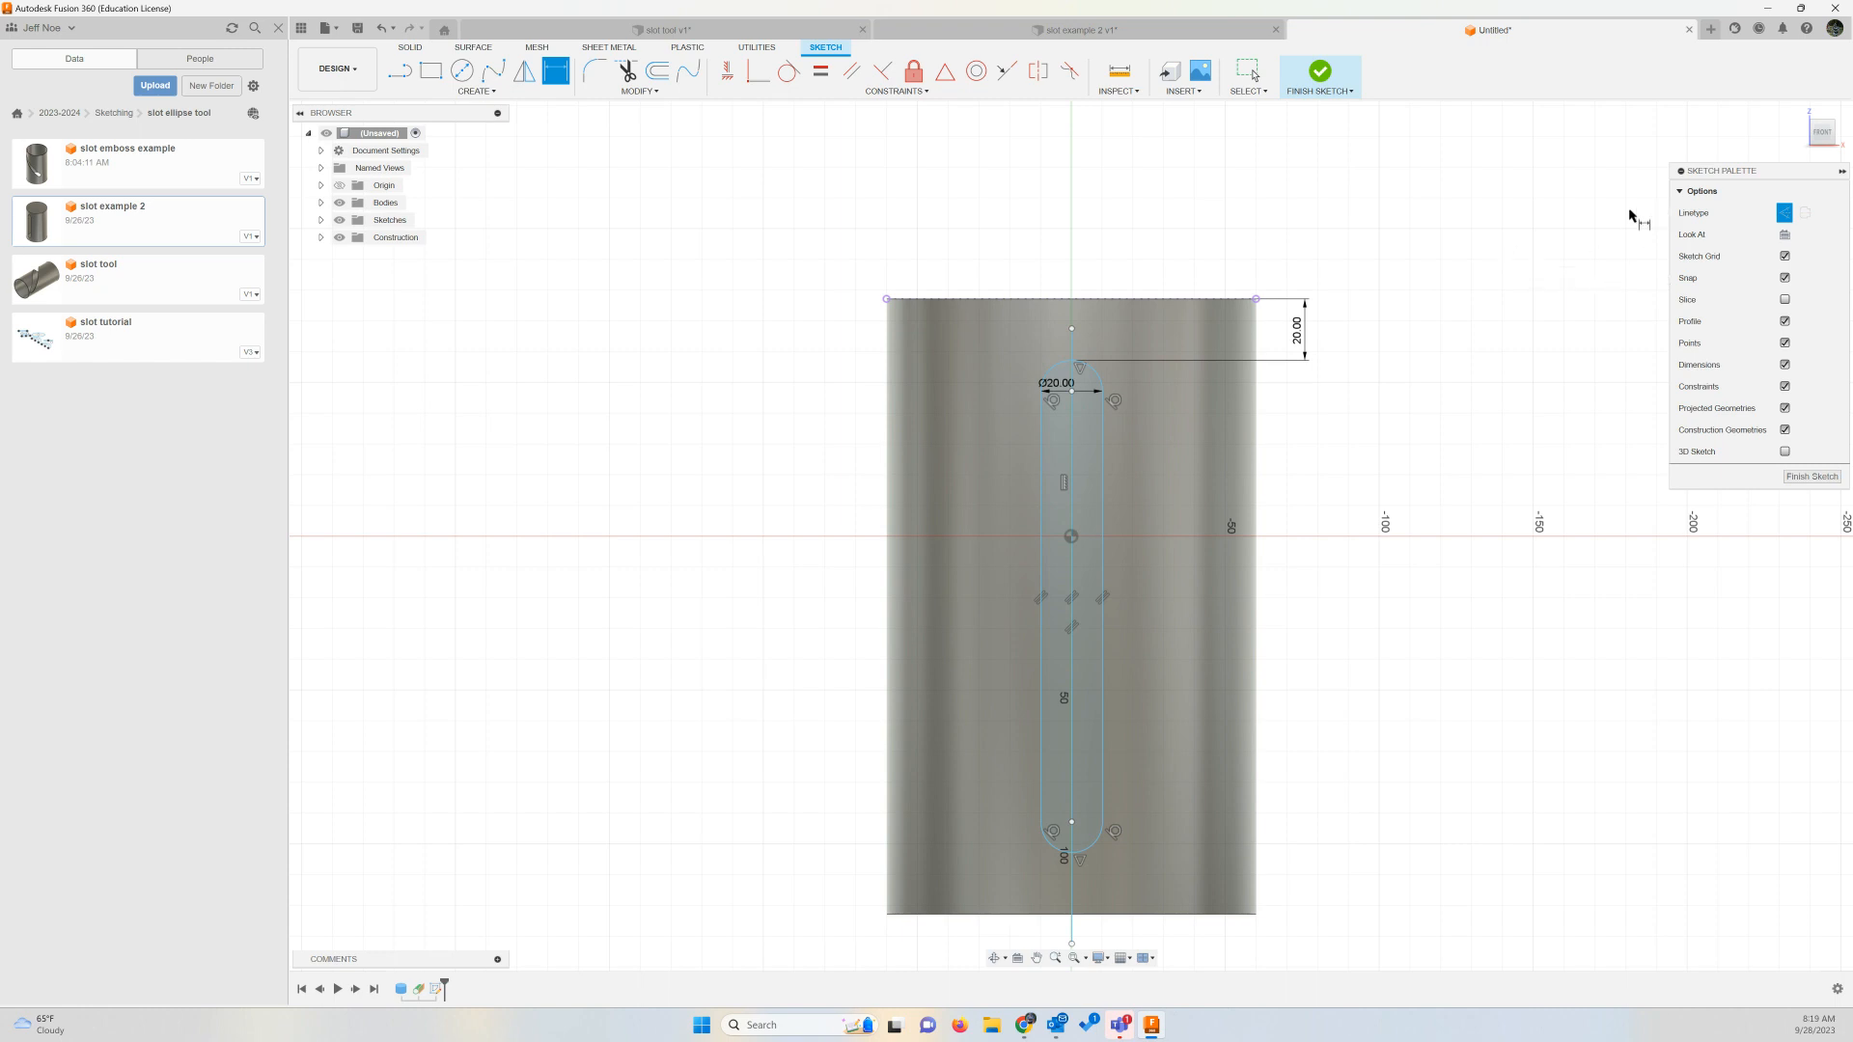
key("Escape")
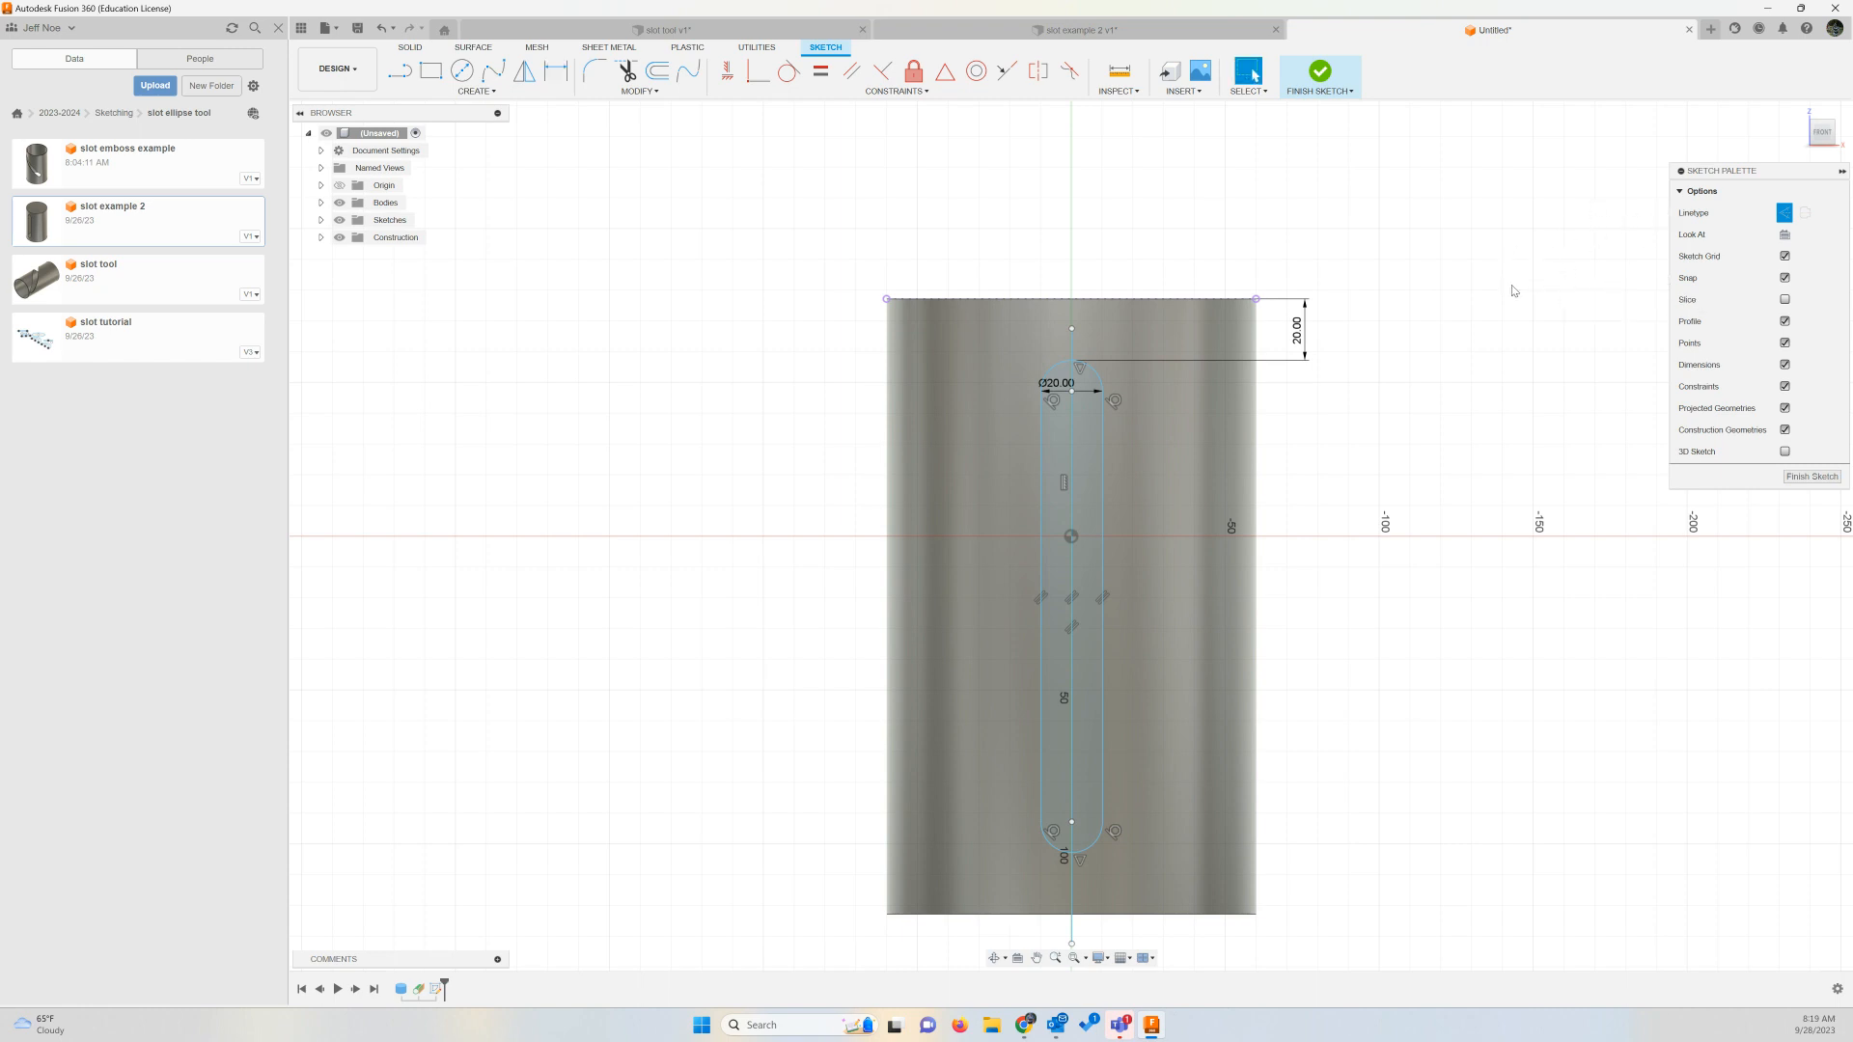
Finish and reopen the slot sketch, delete the long vertical guide line running through the slot, and finish the sketch again
left_click(1803, 478)
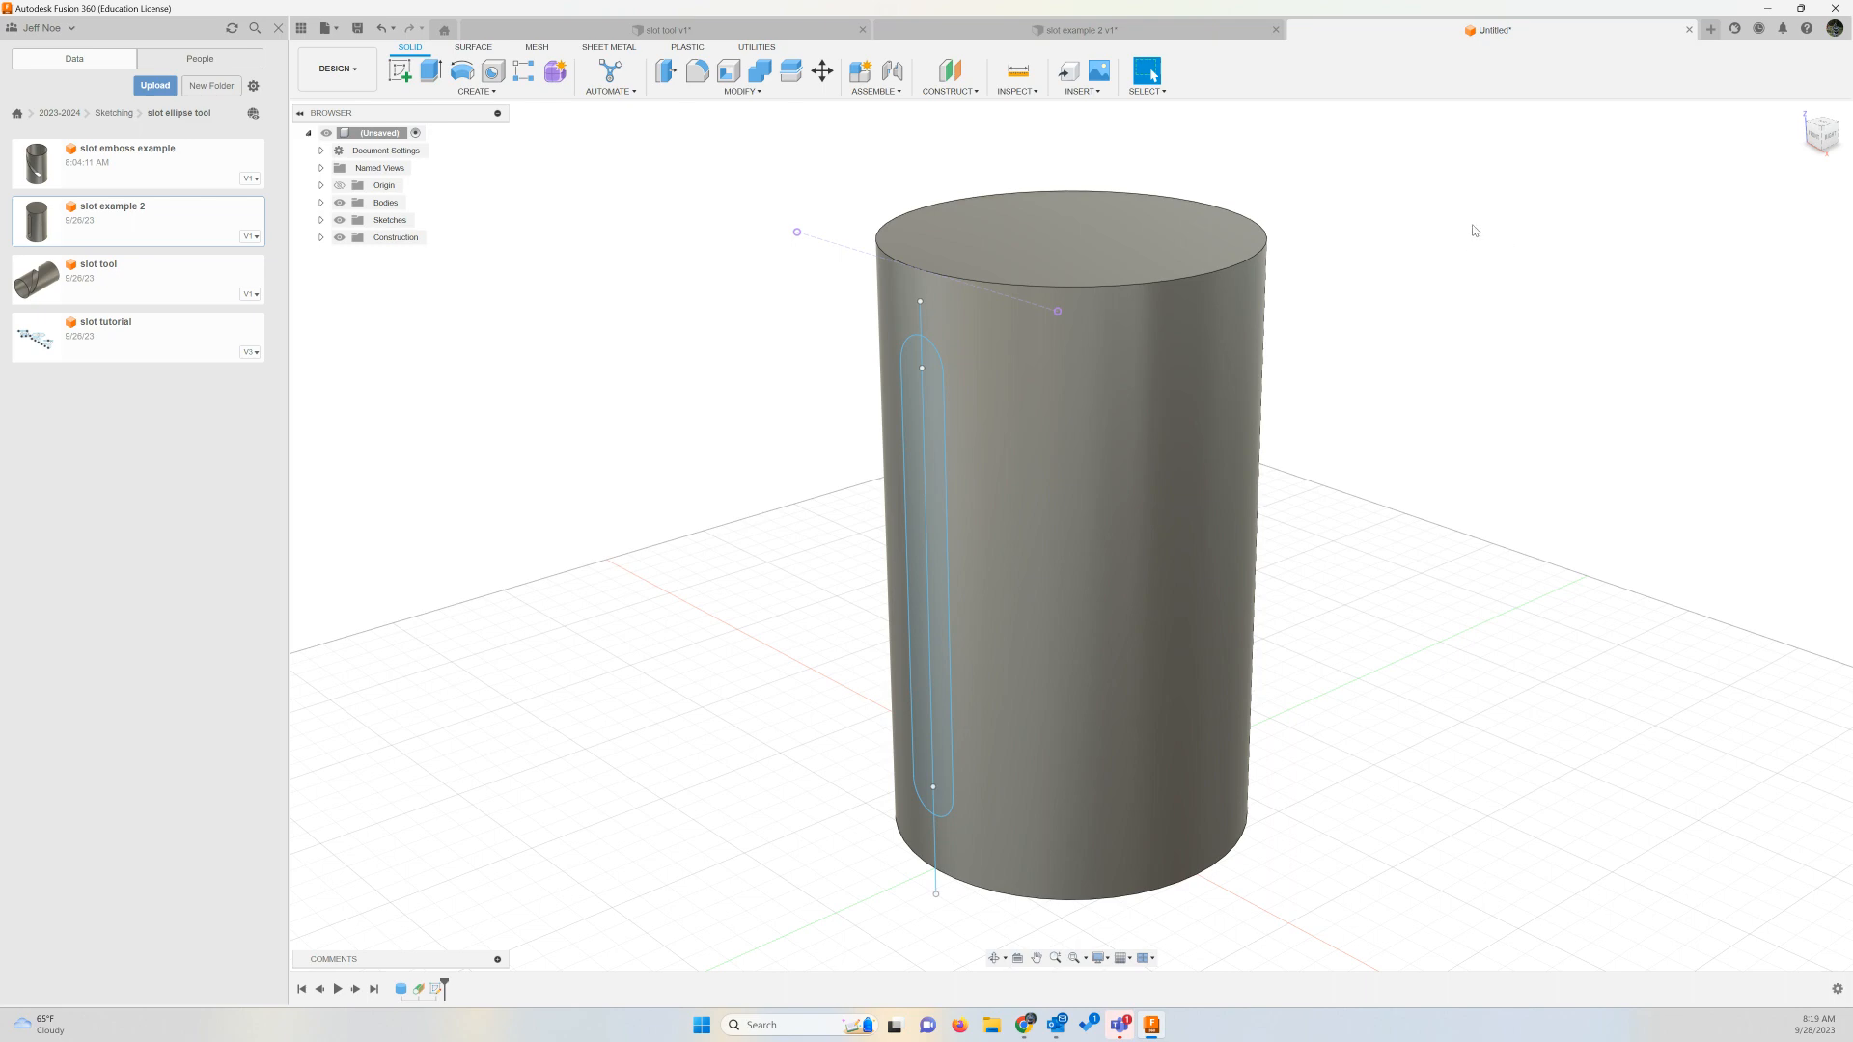
right_click(435, 990)
left_click(499, 847)
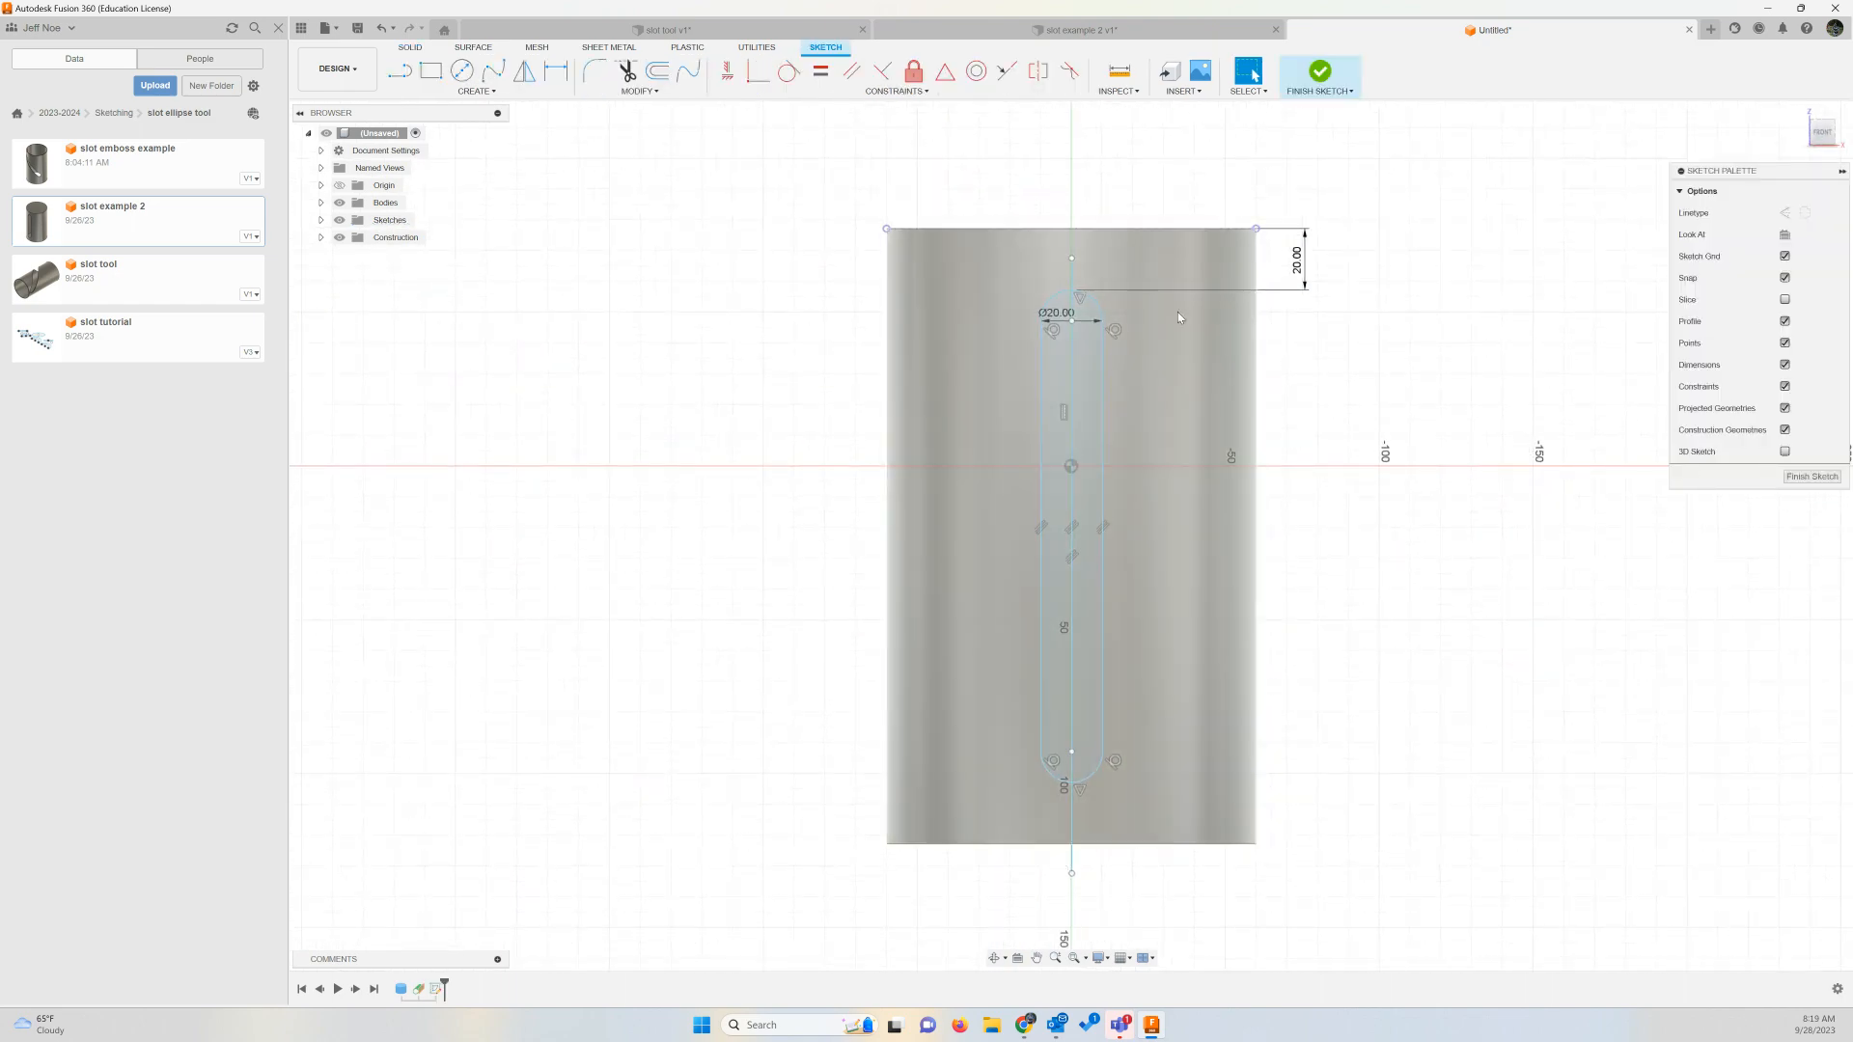
left_click(1072, 367)
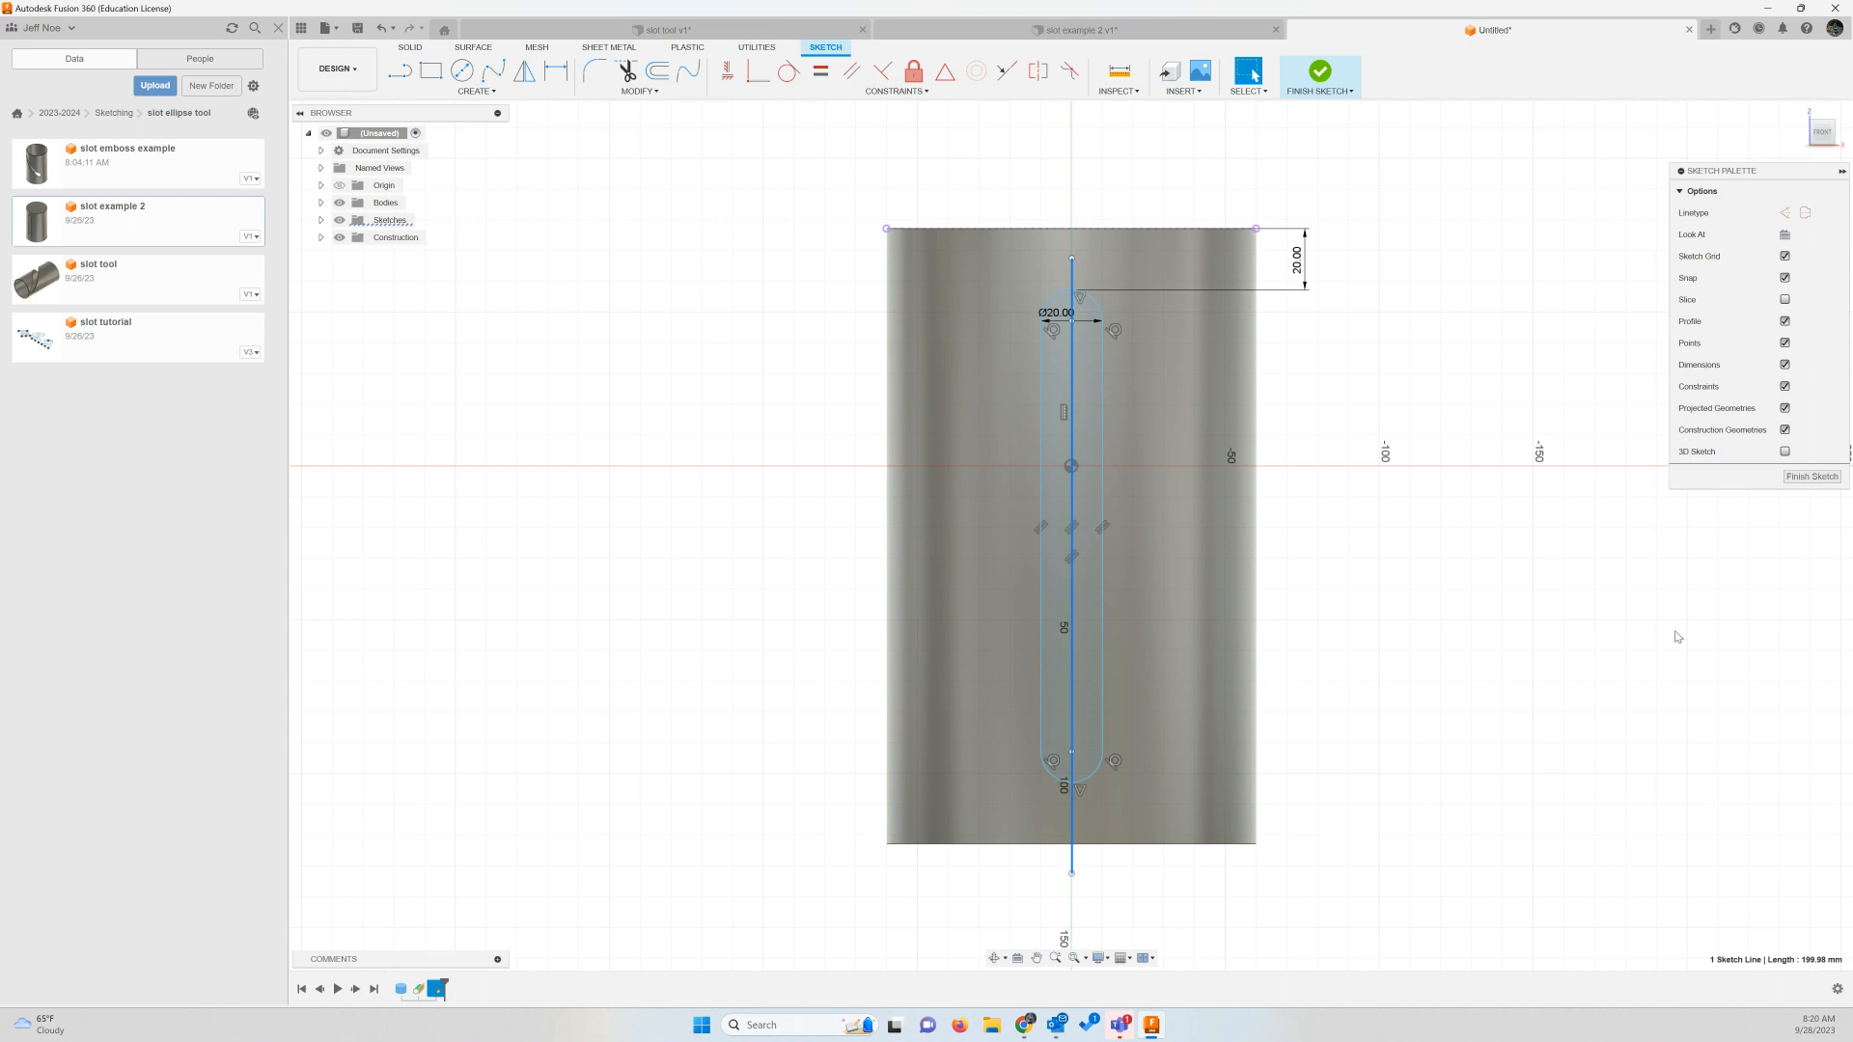
key("Delete")
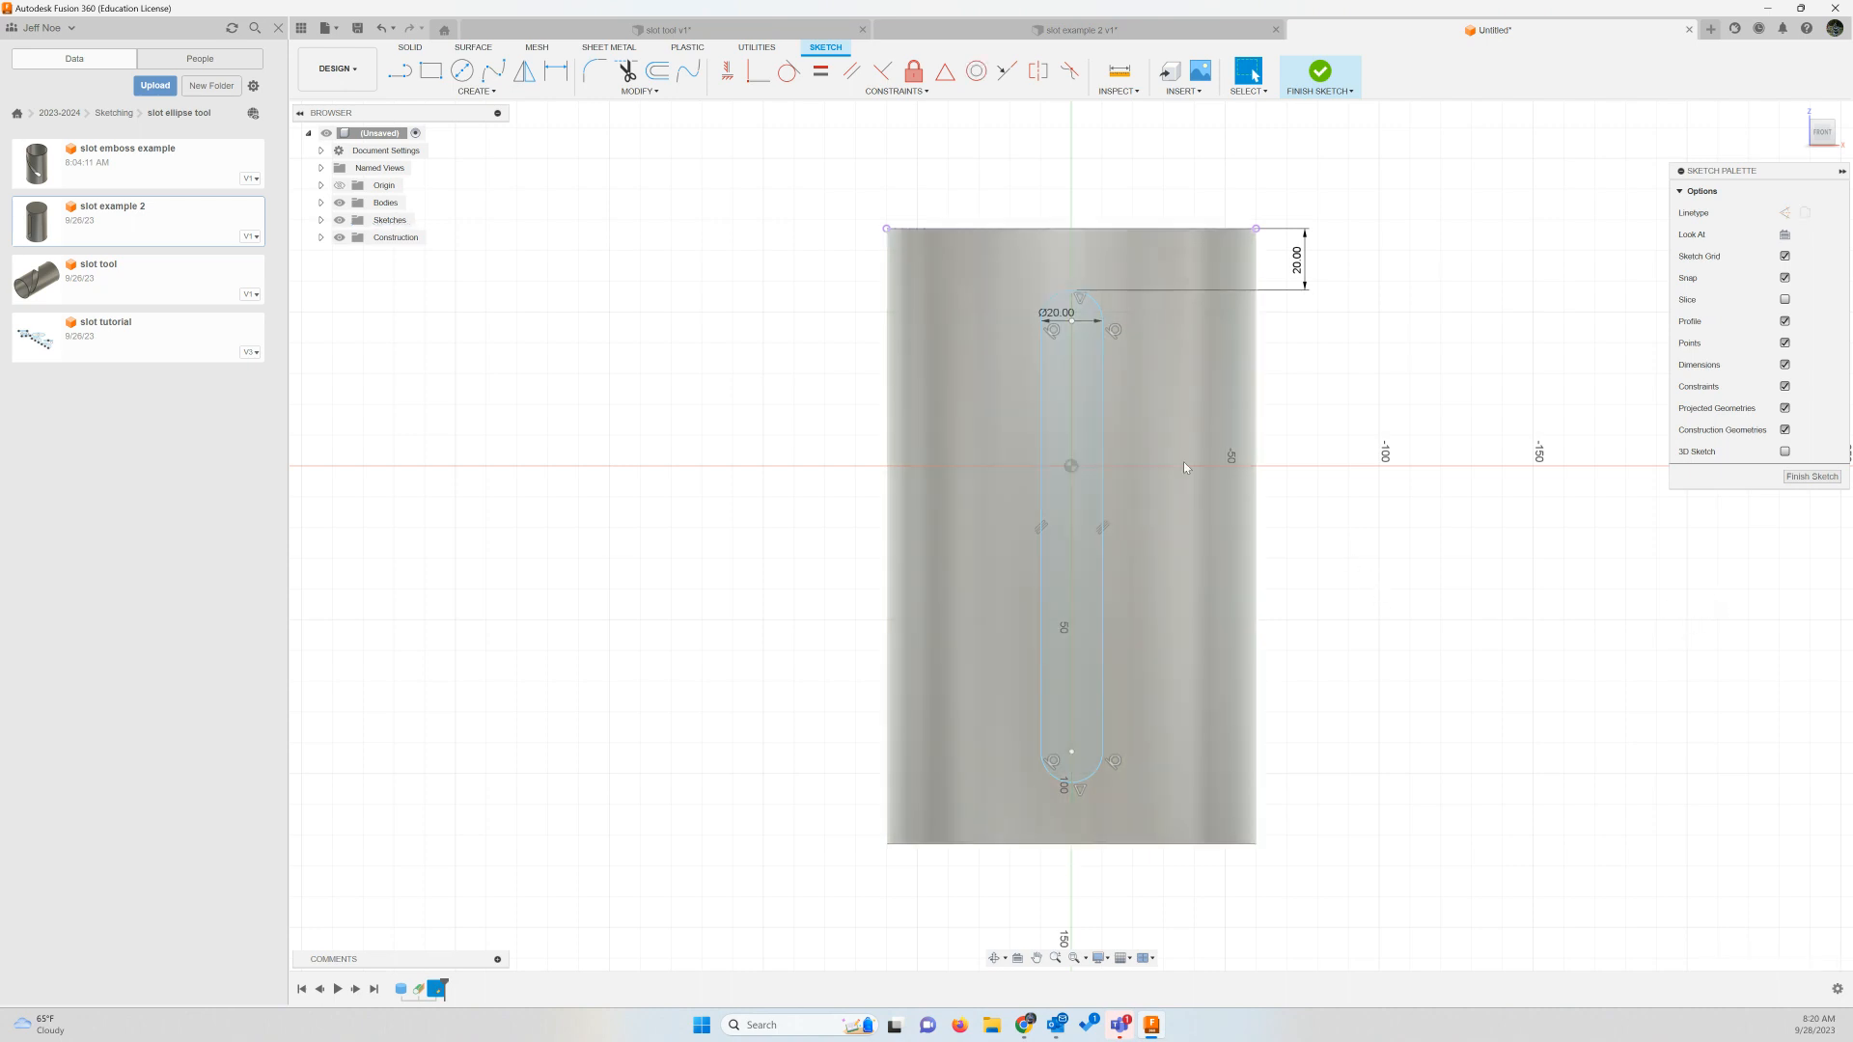
left_click(1071, 415)
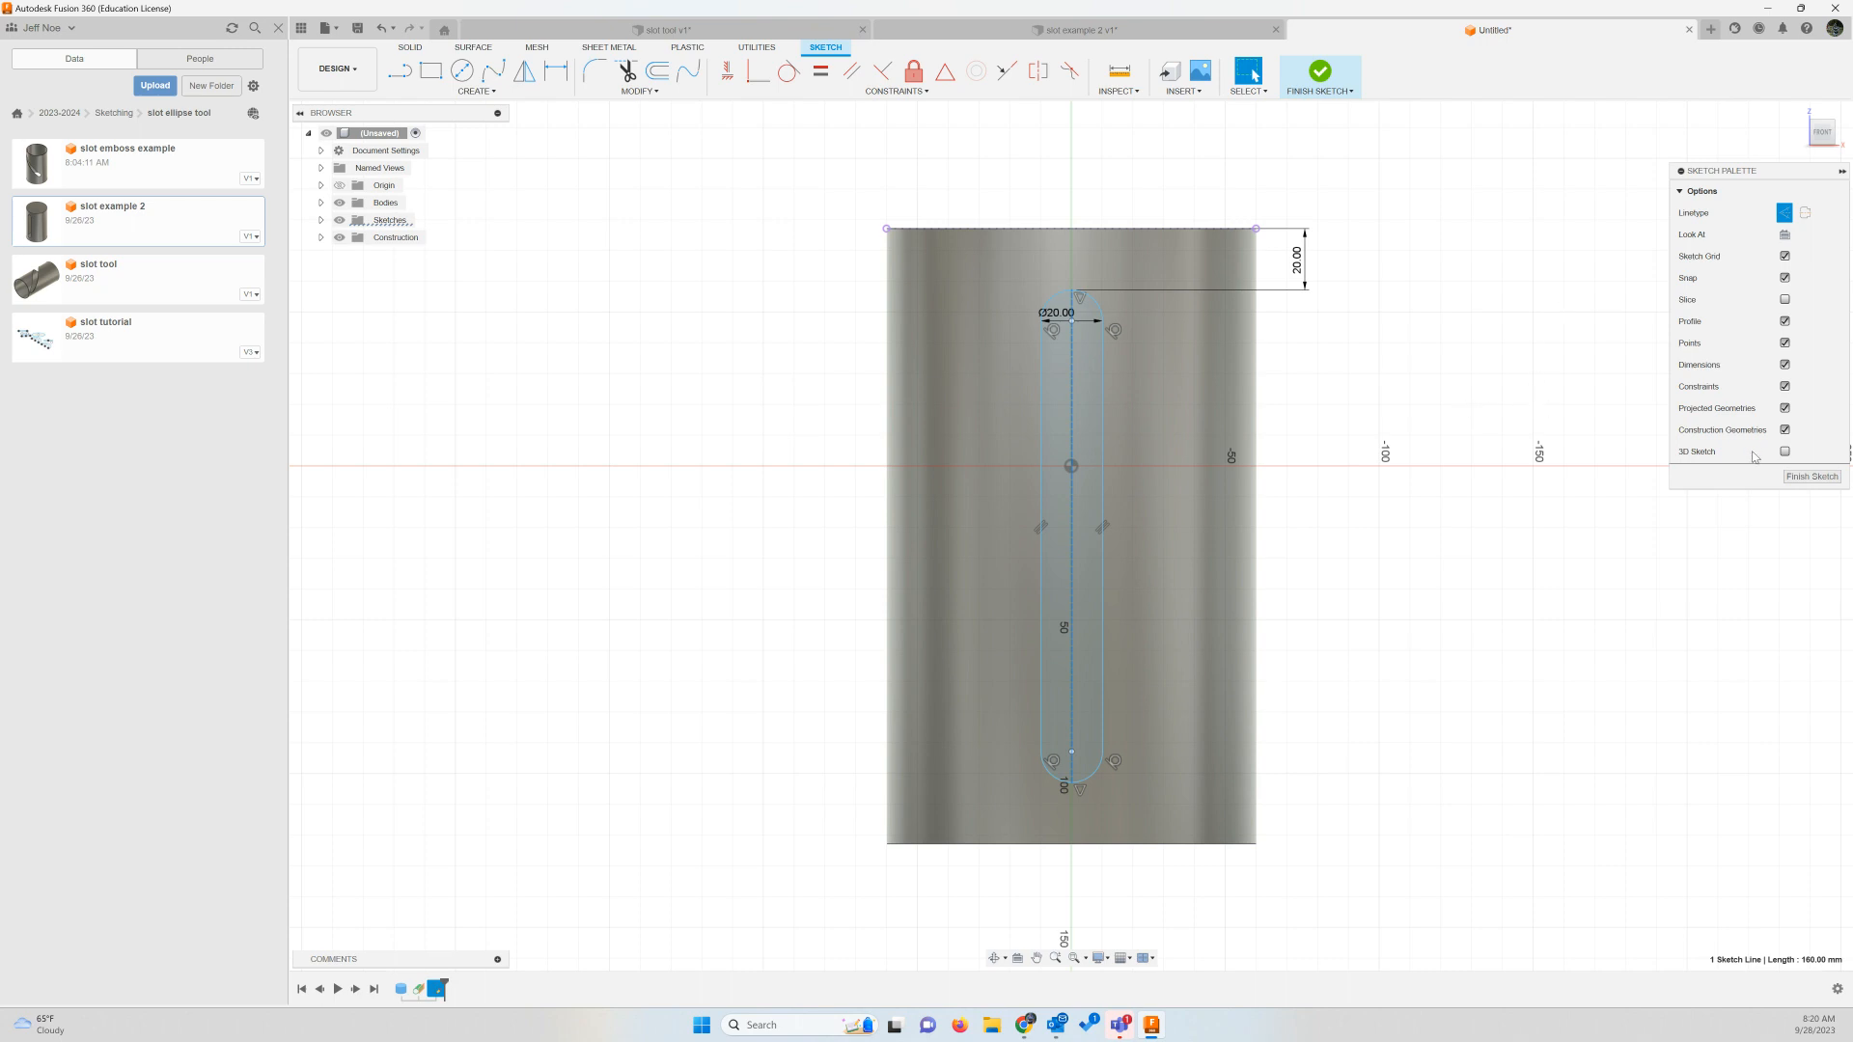
left_click(1812, 477)
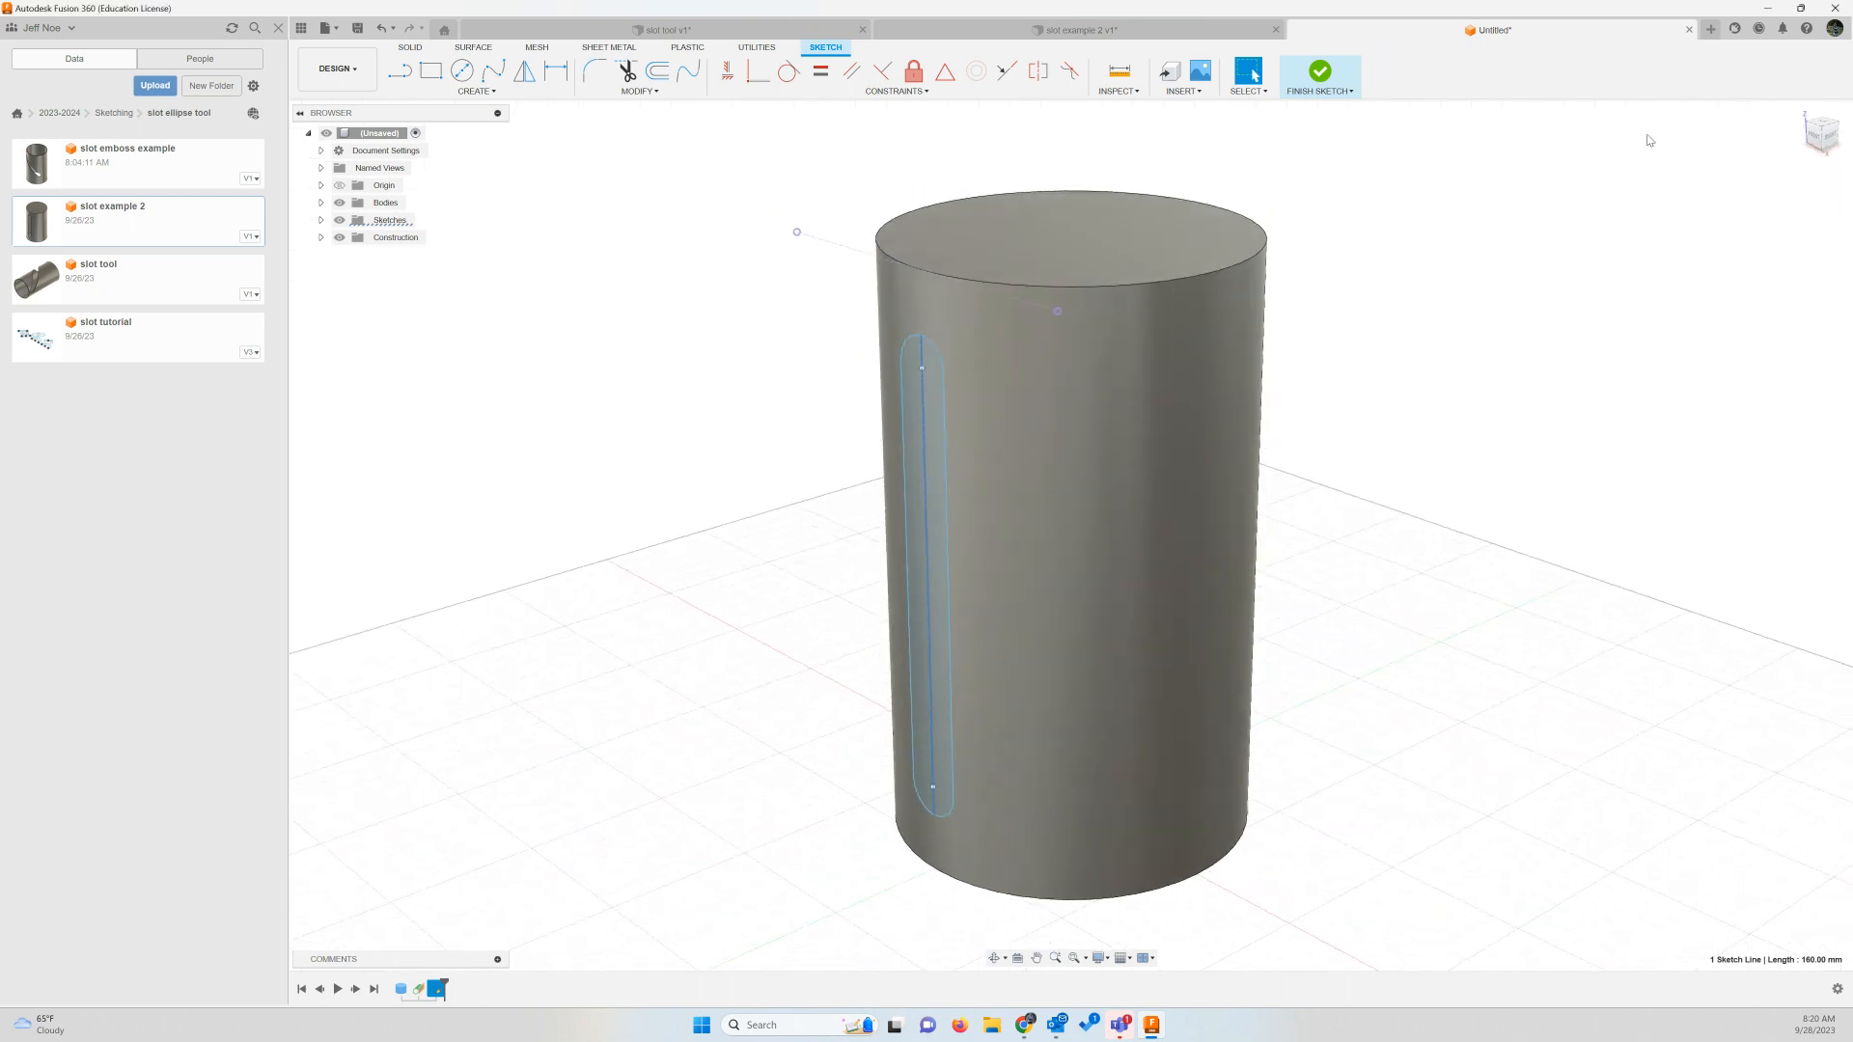
Extrude the slot profile -170 mm as a cut through the whole cylinder and check the opening on the other side
left_click(941, 457)
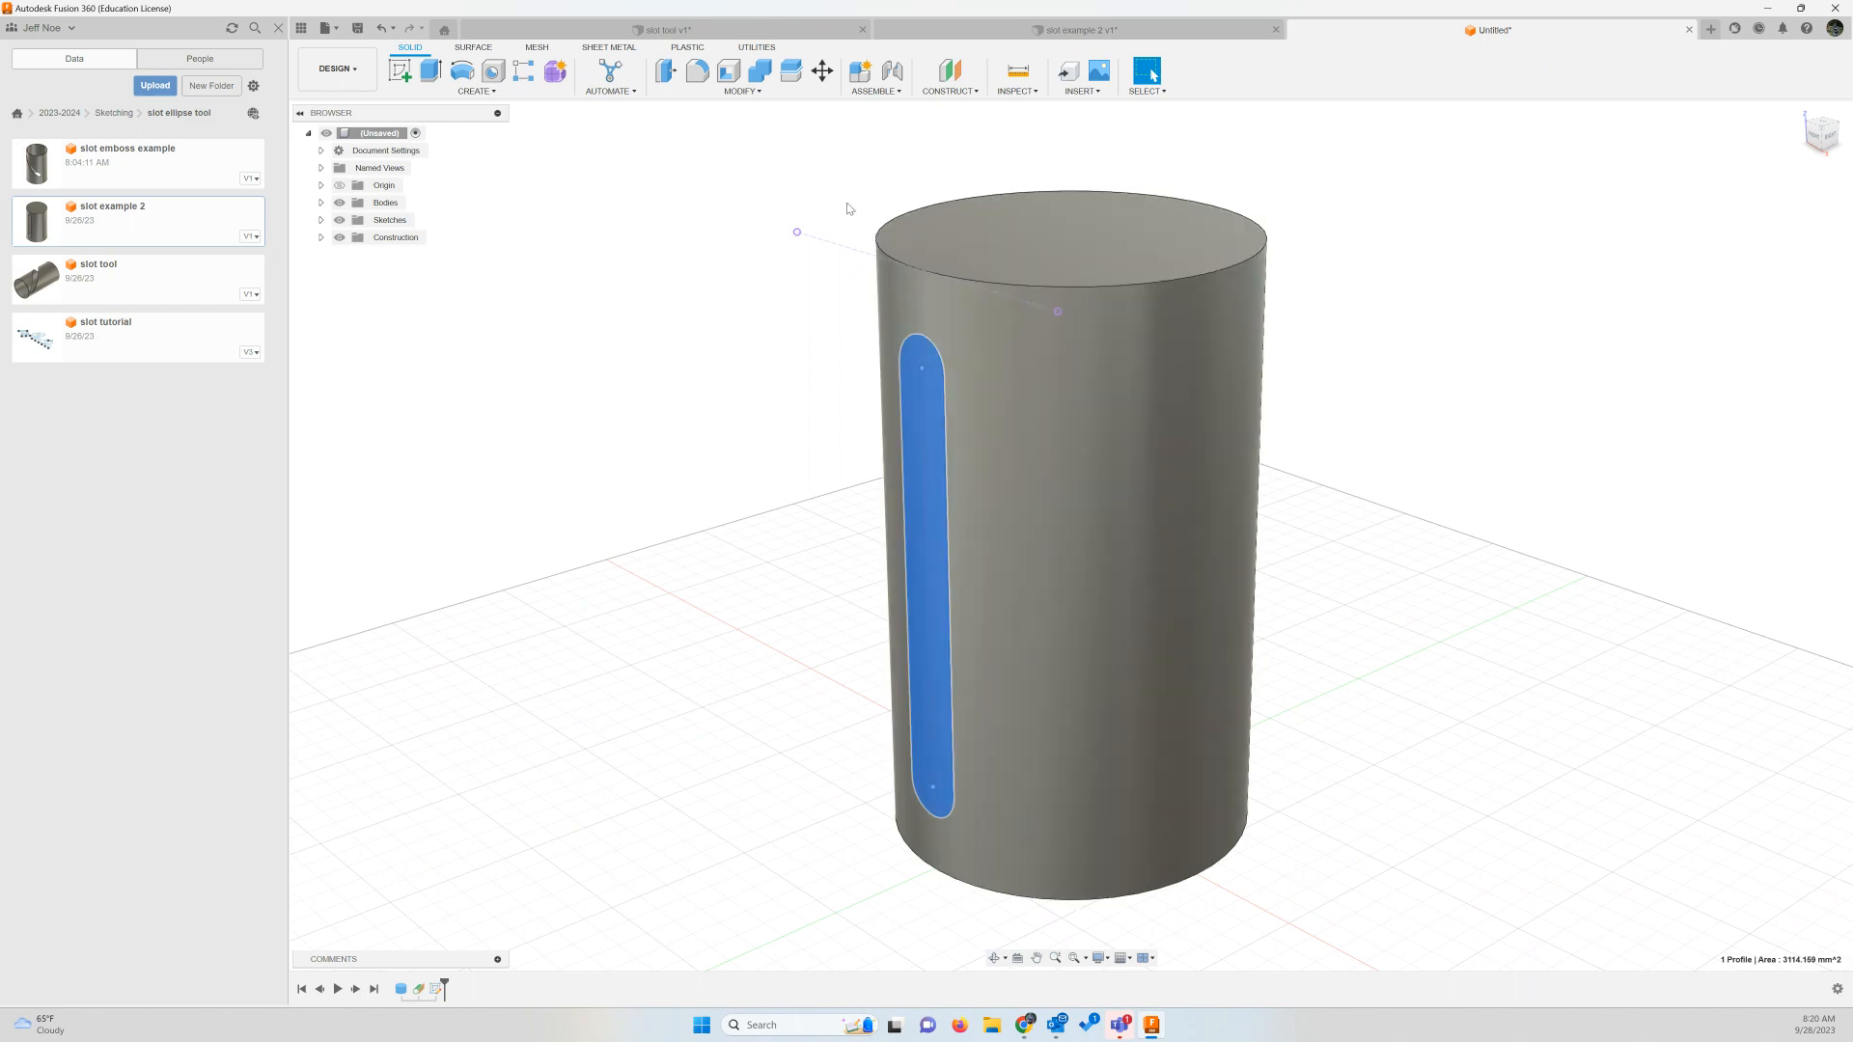
left_click(431, 69)
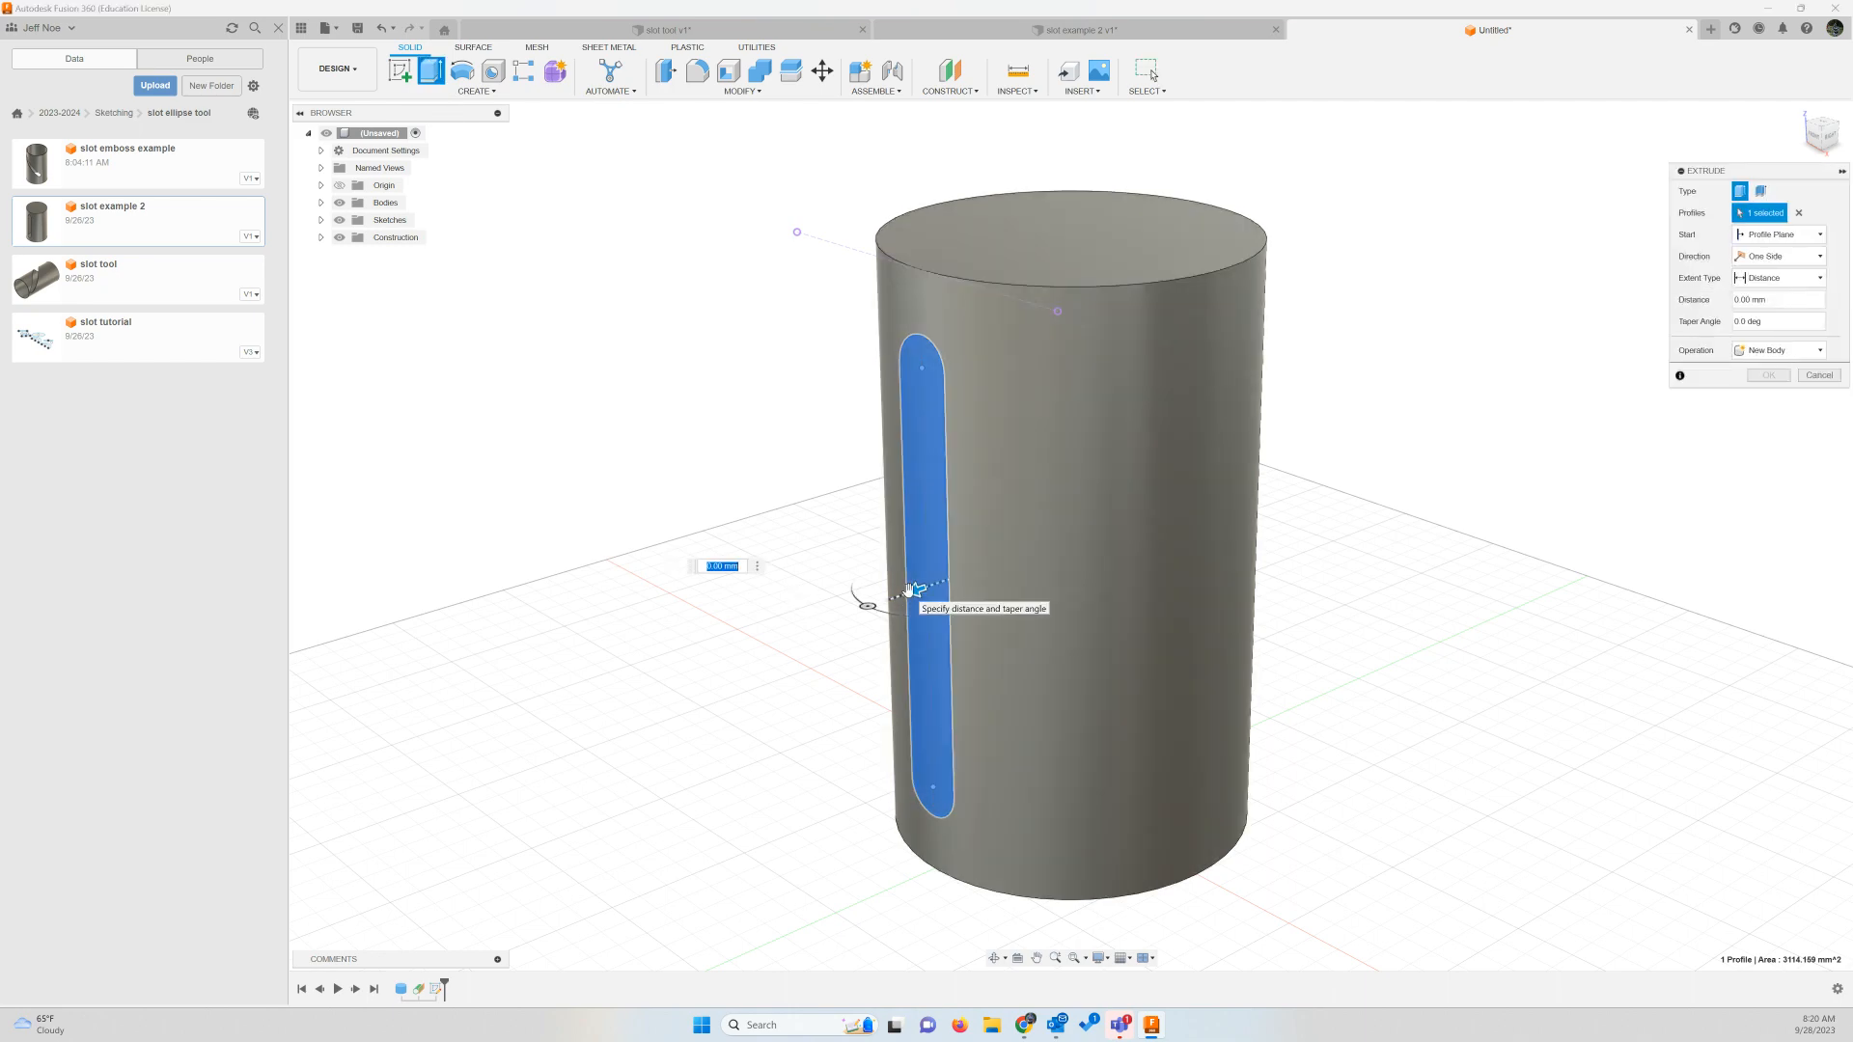
left_click_drag(913, 590, 1305, 456)
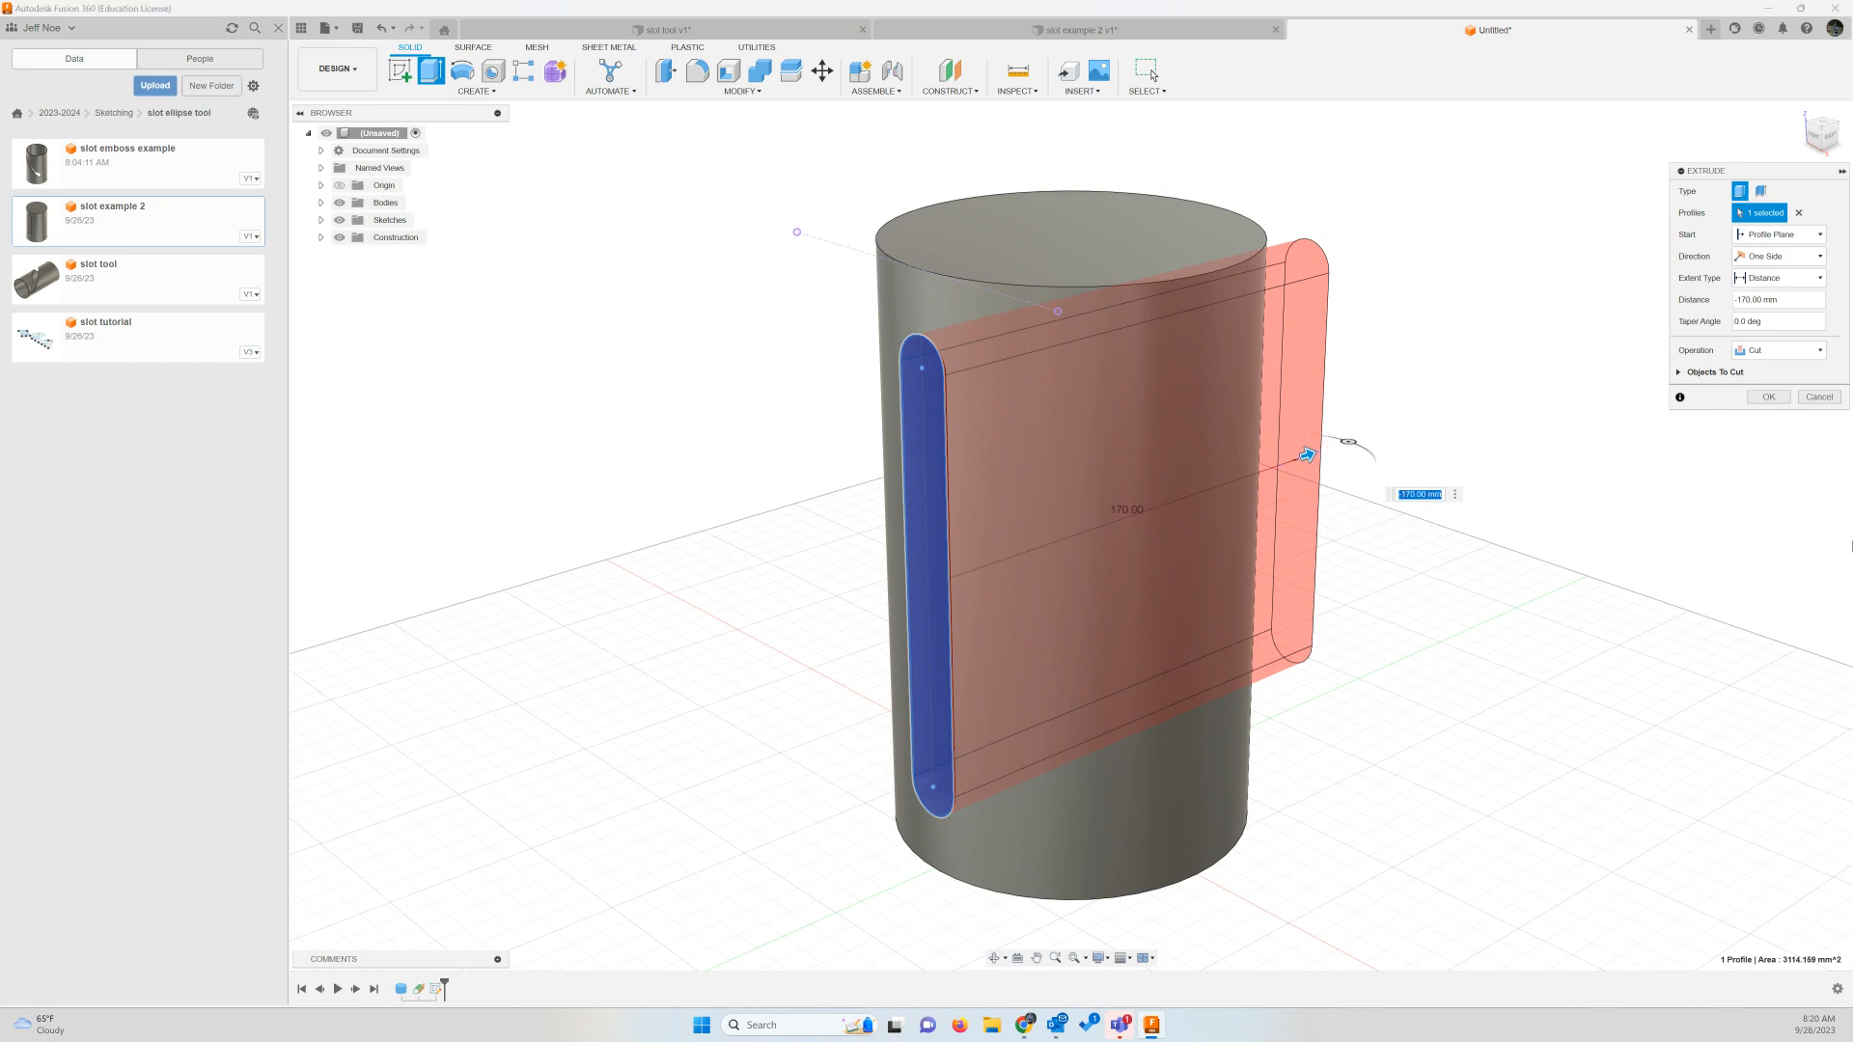
left_click(1768, 397)
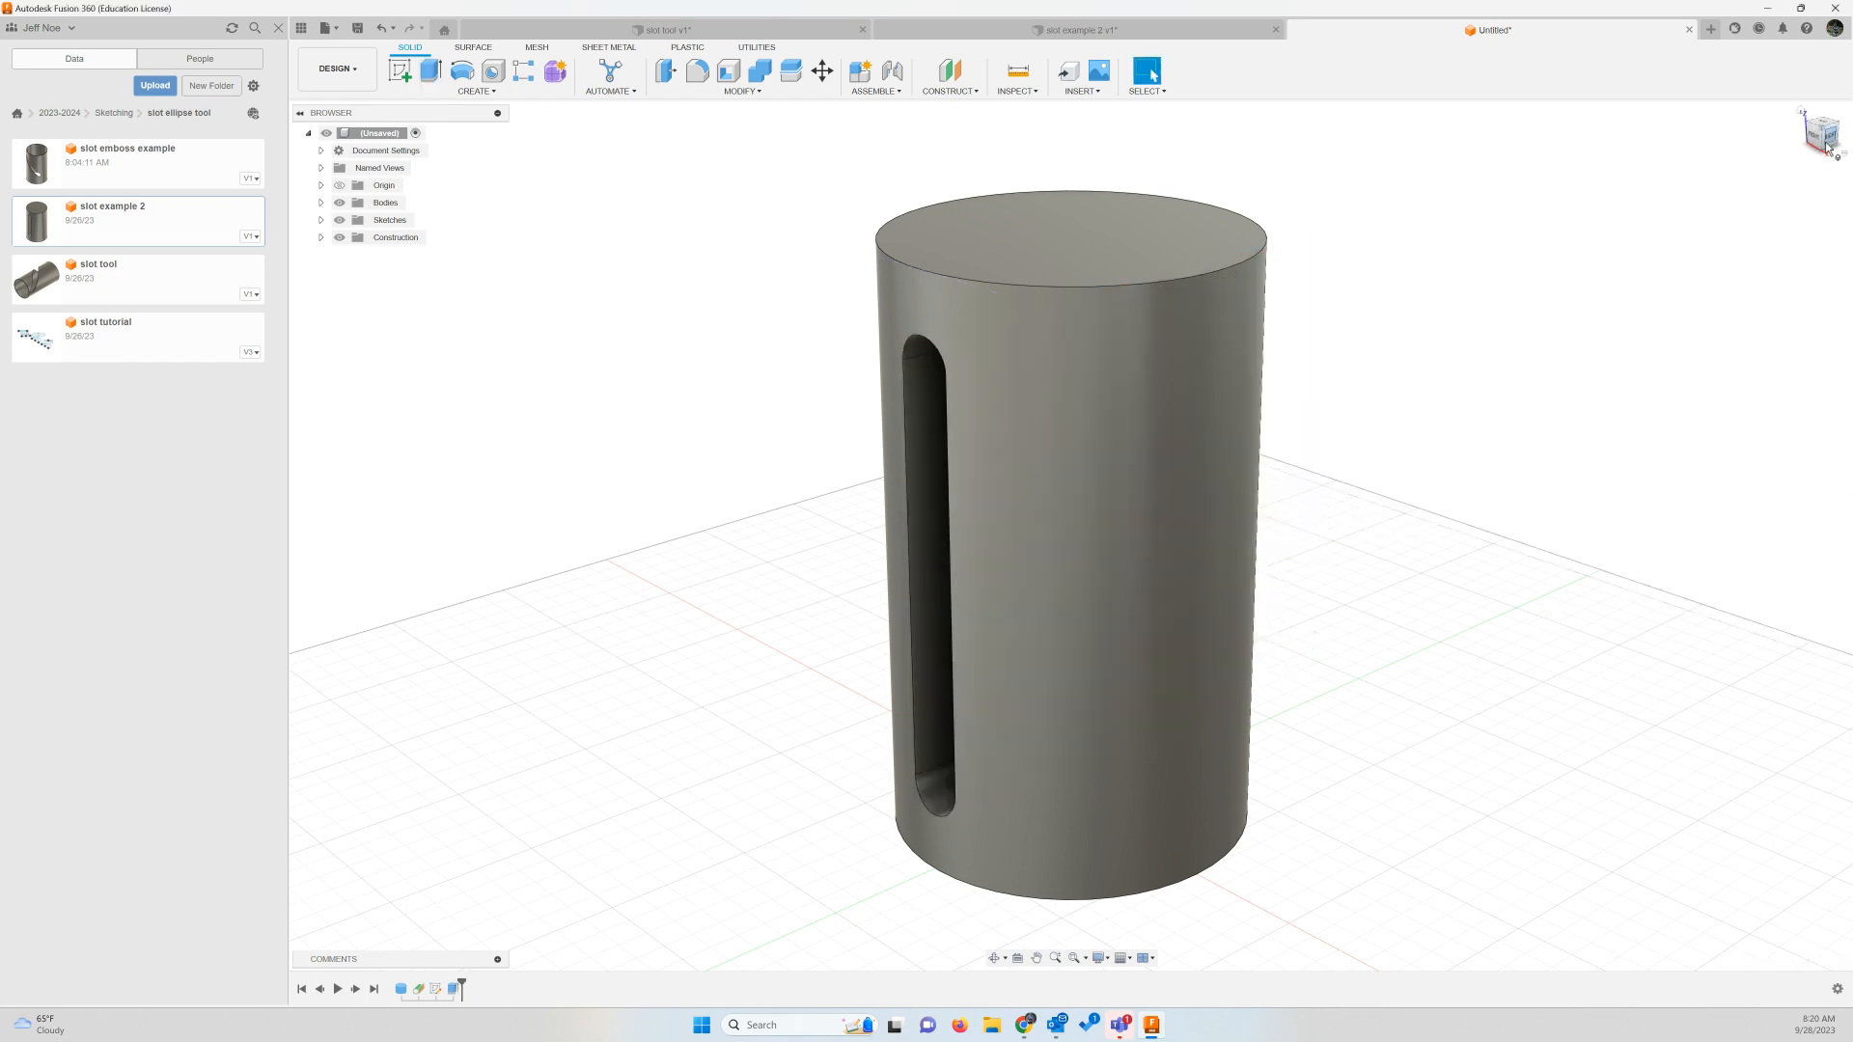
mouse_move(1822, 141)
left_mouse_down()
mouse_move(1757, 179)
mouse_move(1621, 141)
mouse_move(1670, 139)
mouse_move(1706, 108)
mouse_move(1685, 110)
mouse_move(1729, 201)
left_mouse_up()
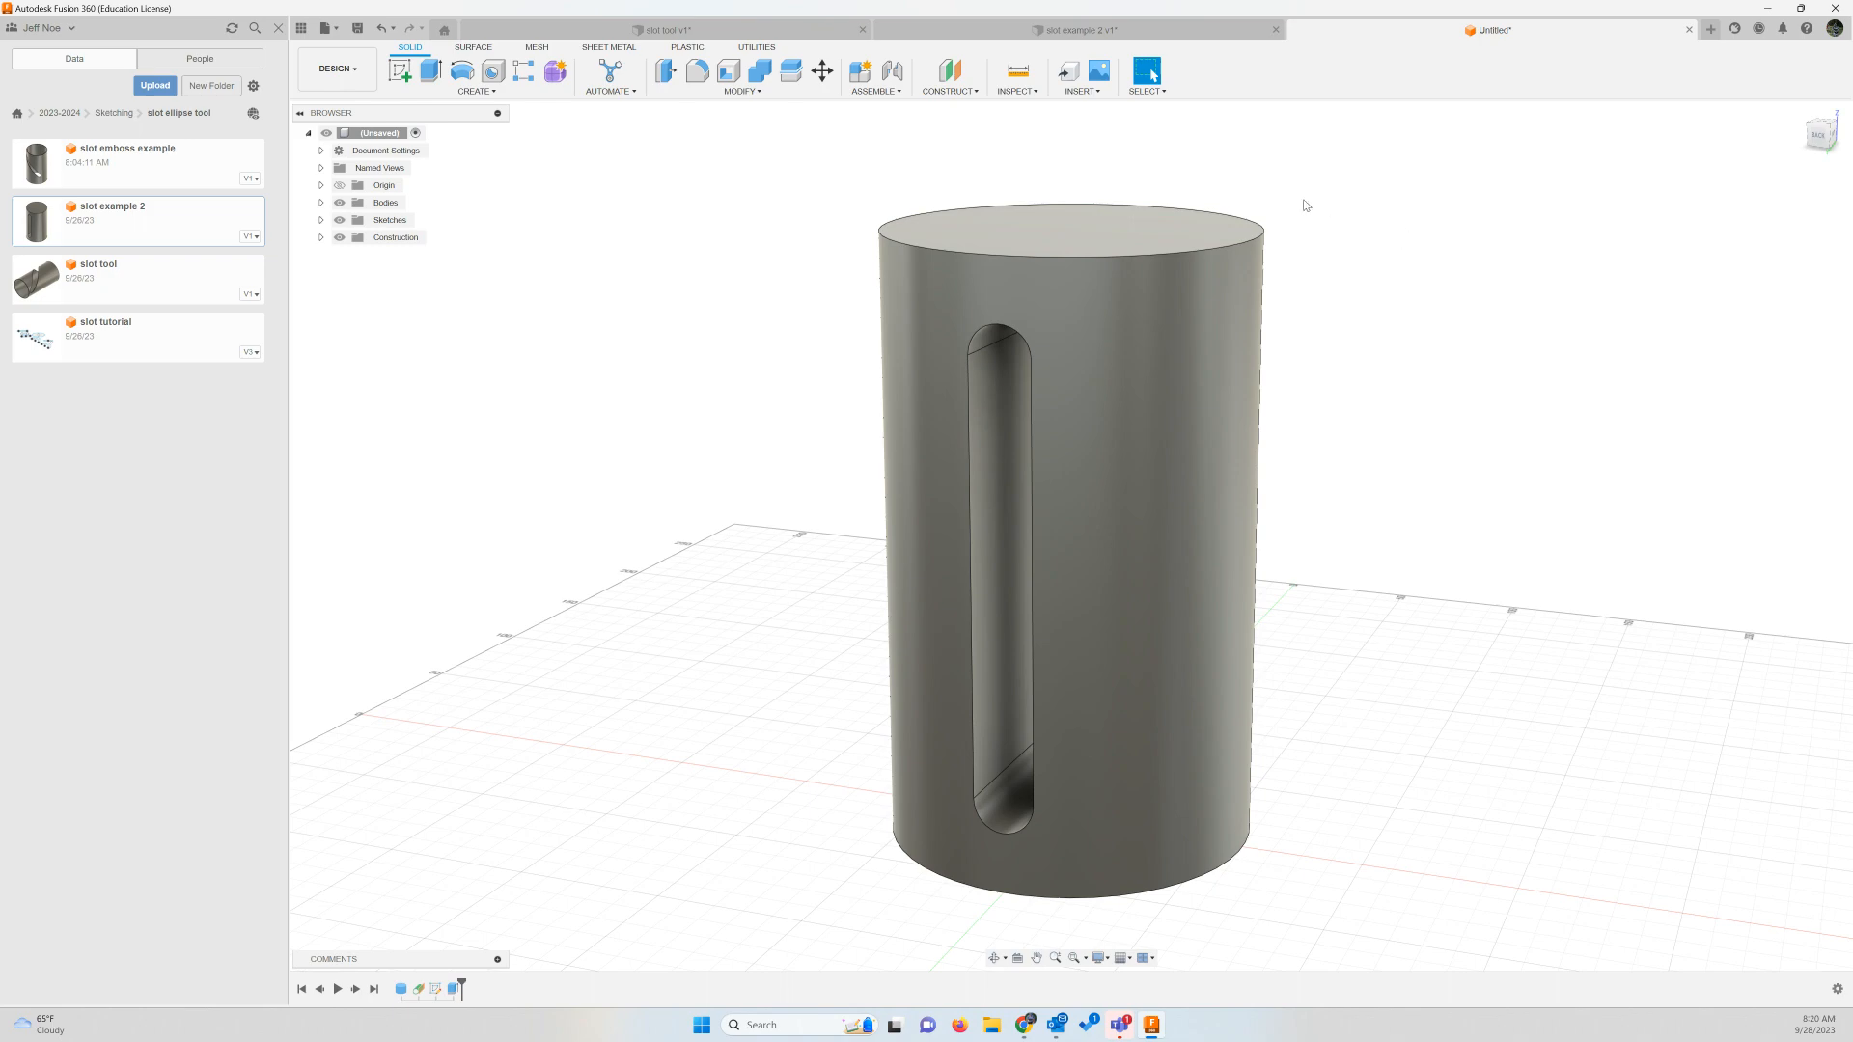
Create a new design, look over the angled slot in the slot tool model for reference, and return to the new design
left_click(1710, 30)
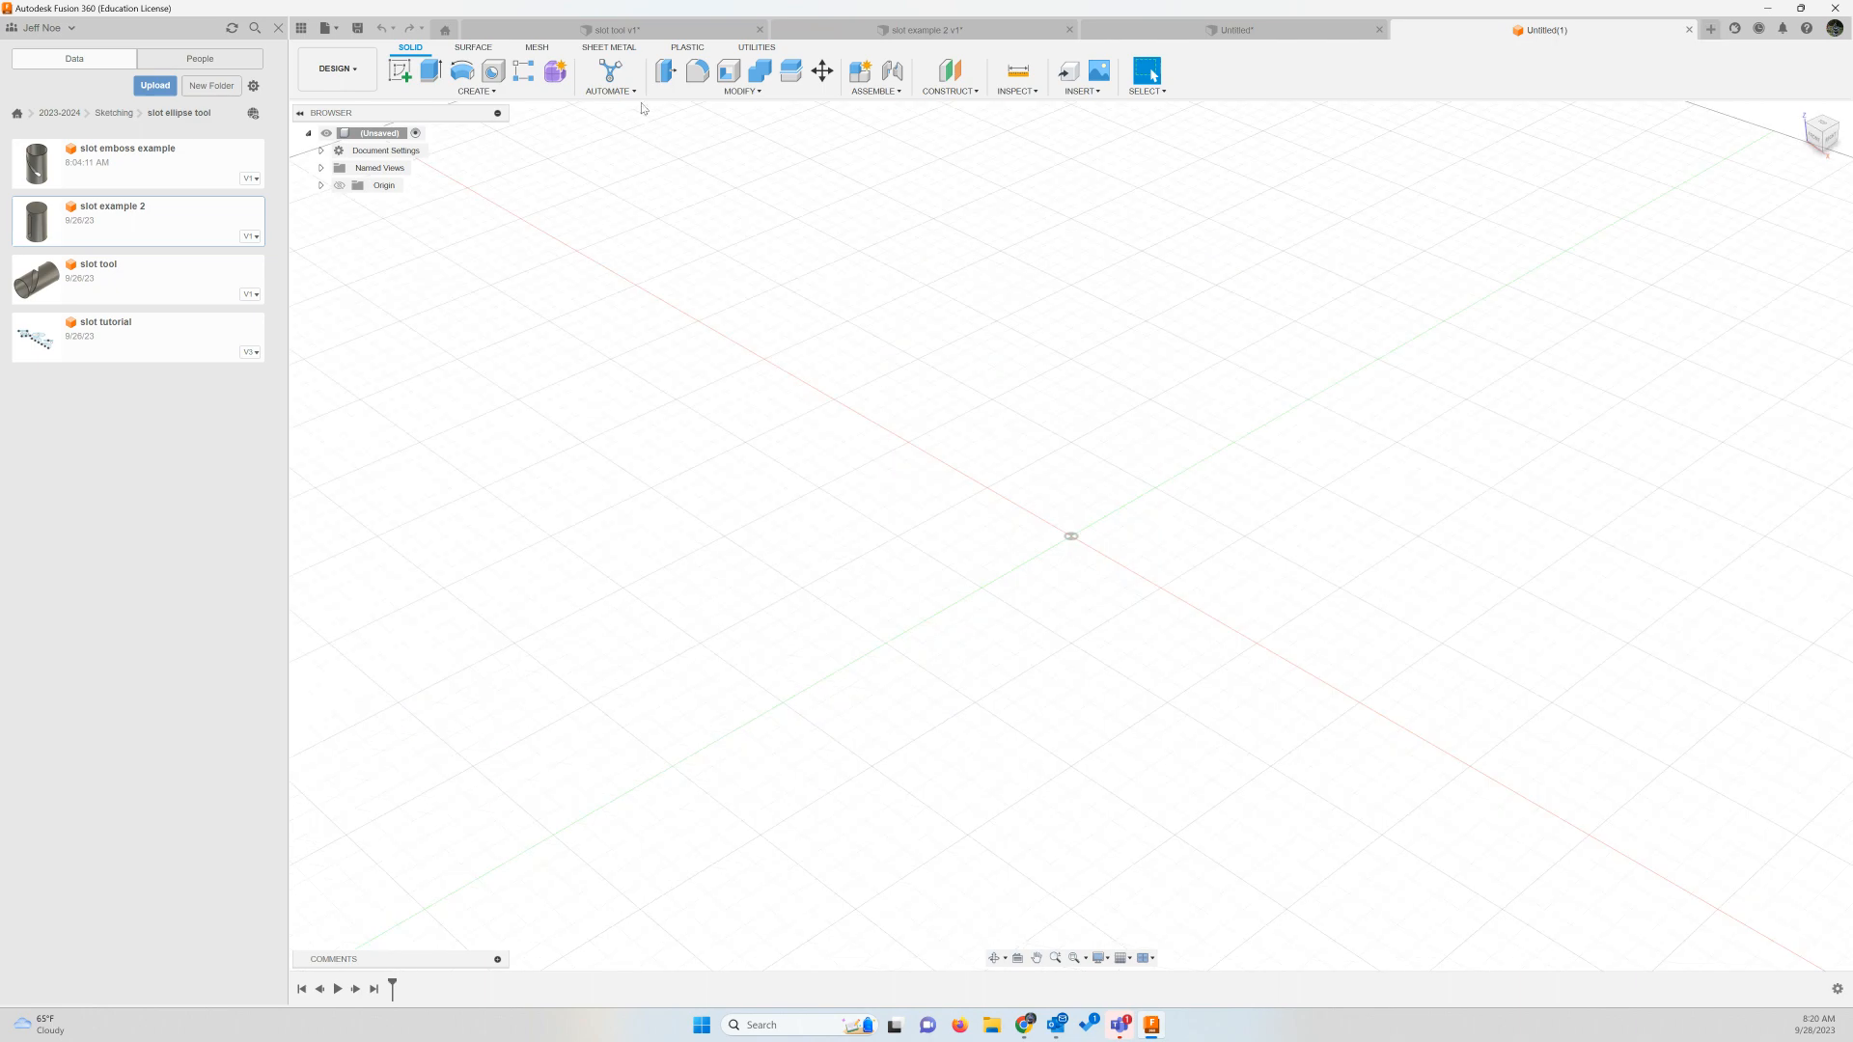
left_click(718, 21)
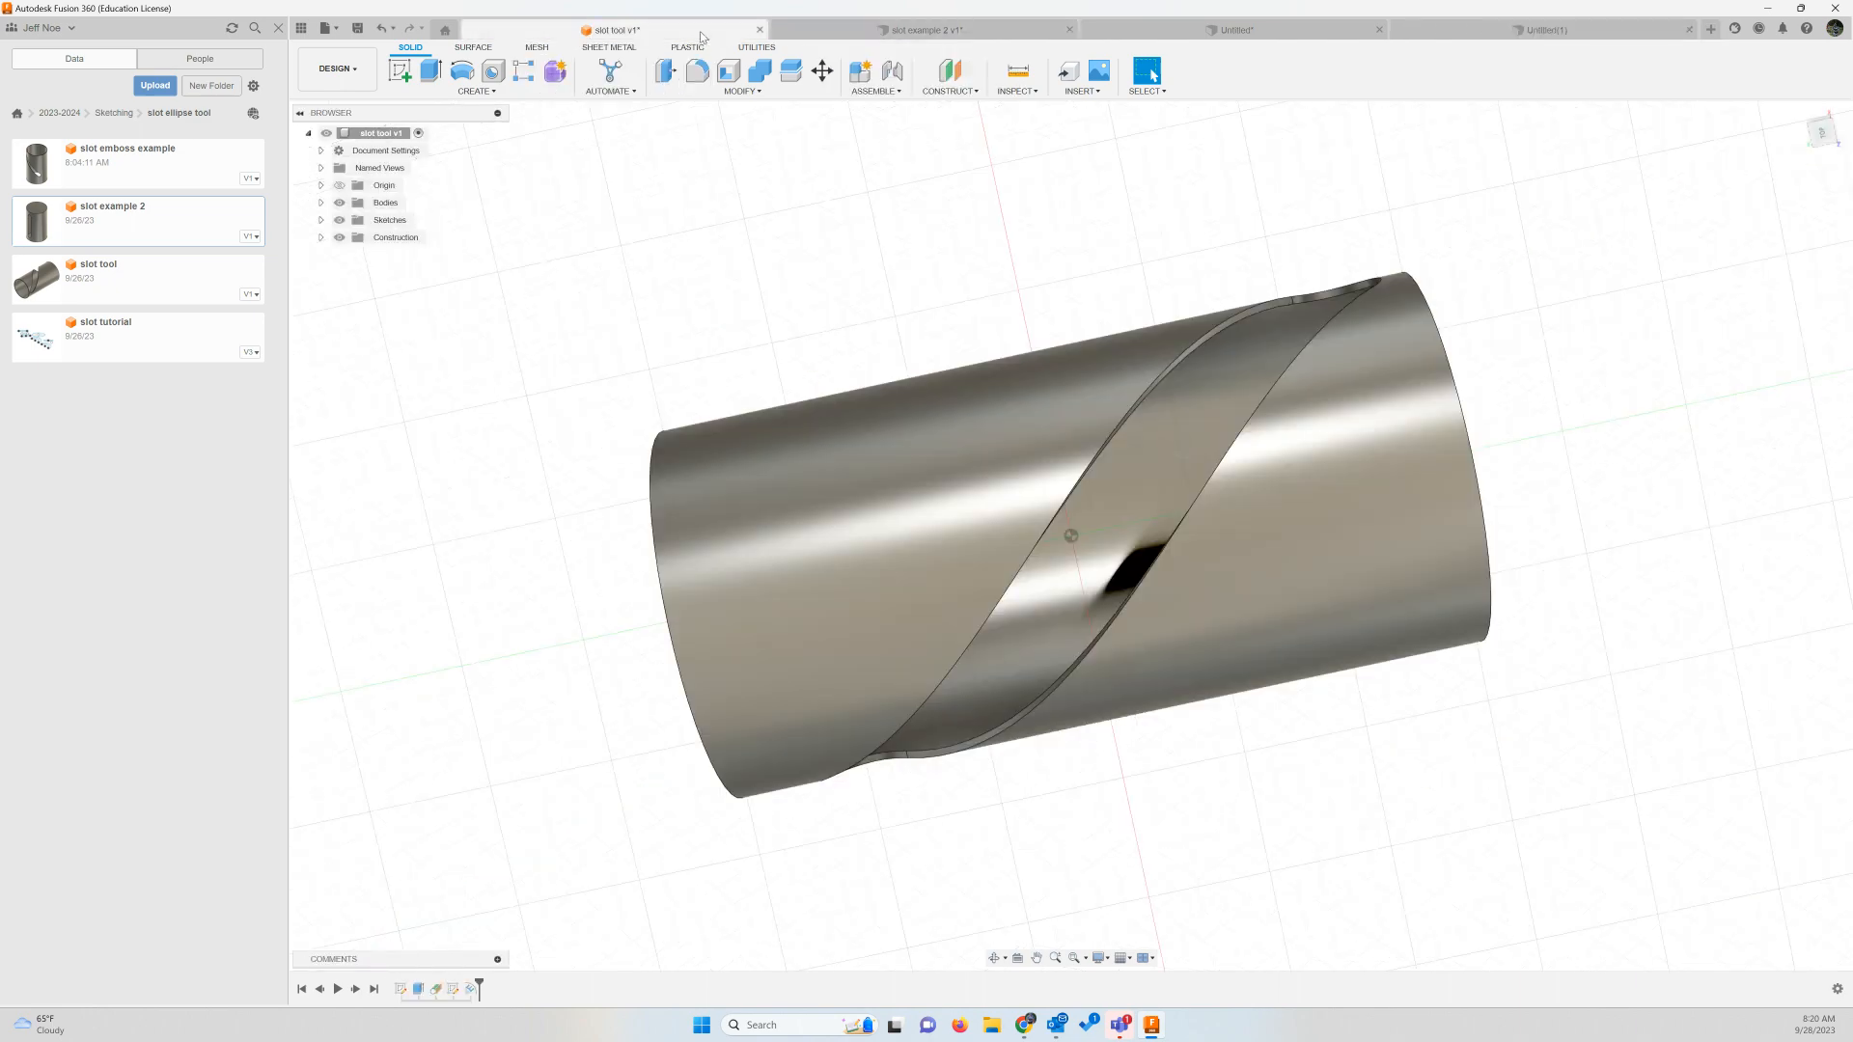
left_click(1801, 113)
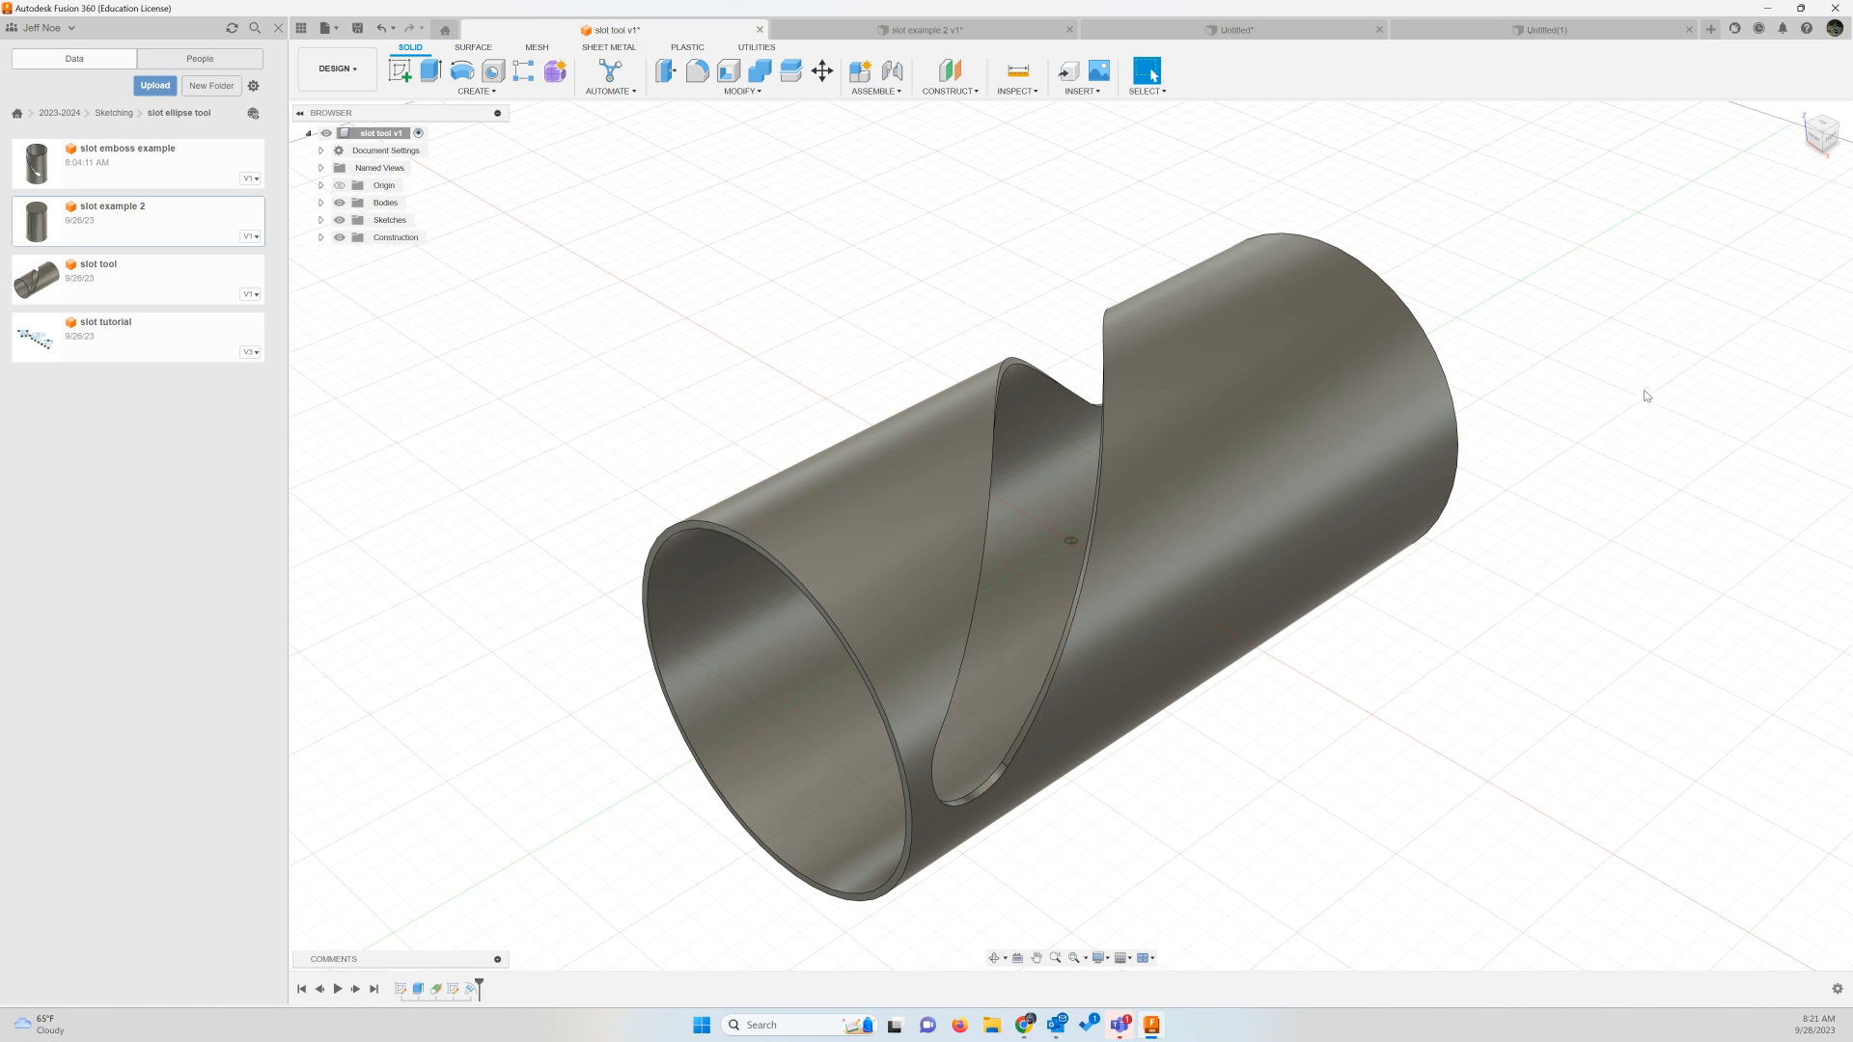
left_click(1445, 36)
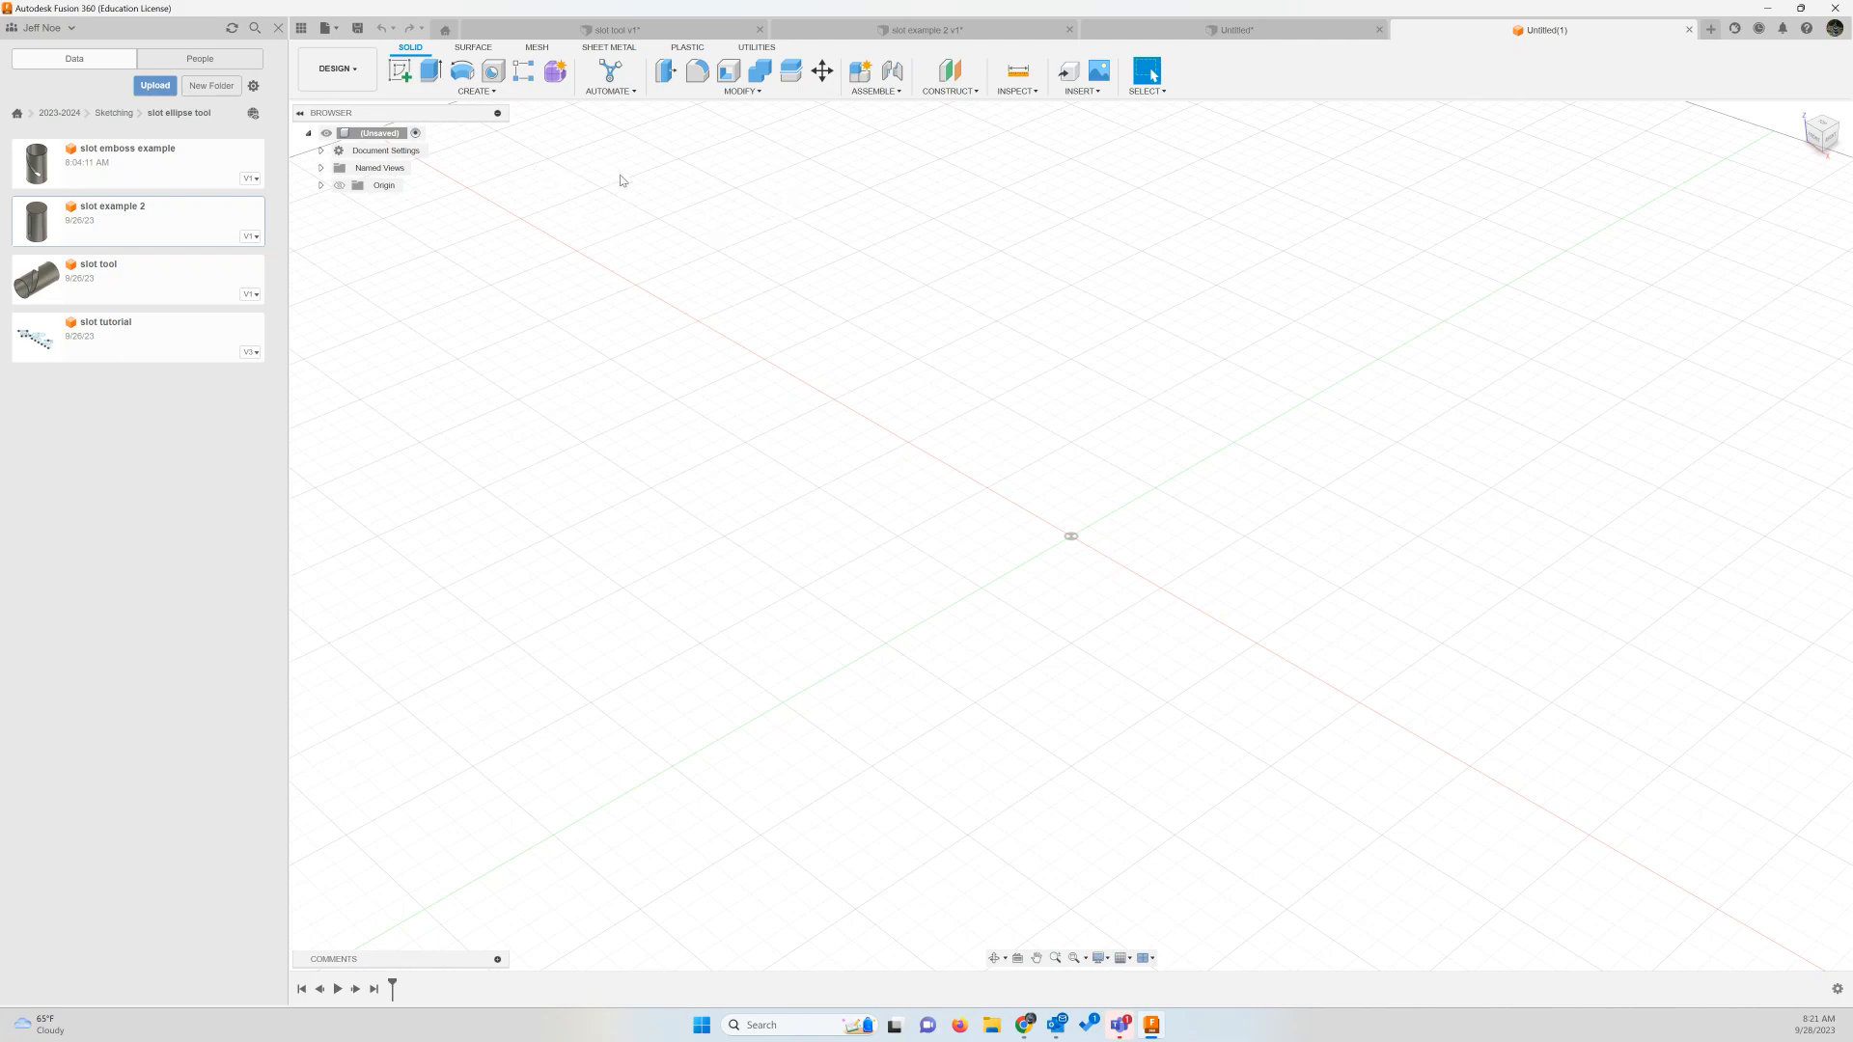
Sketch a 75 mm diameter circle centred on the origin on the front plane and finish the sketch
left_click(400, 70)
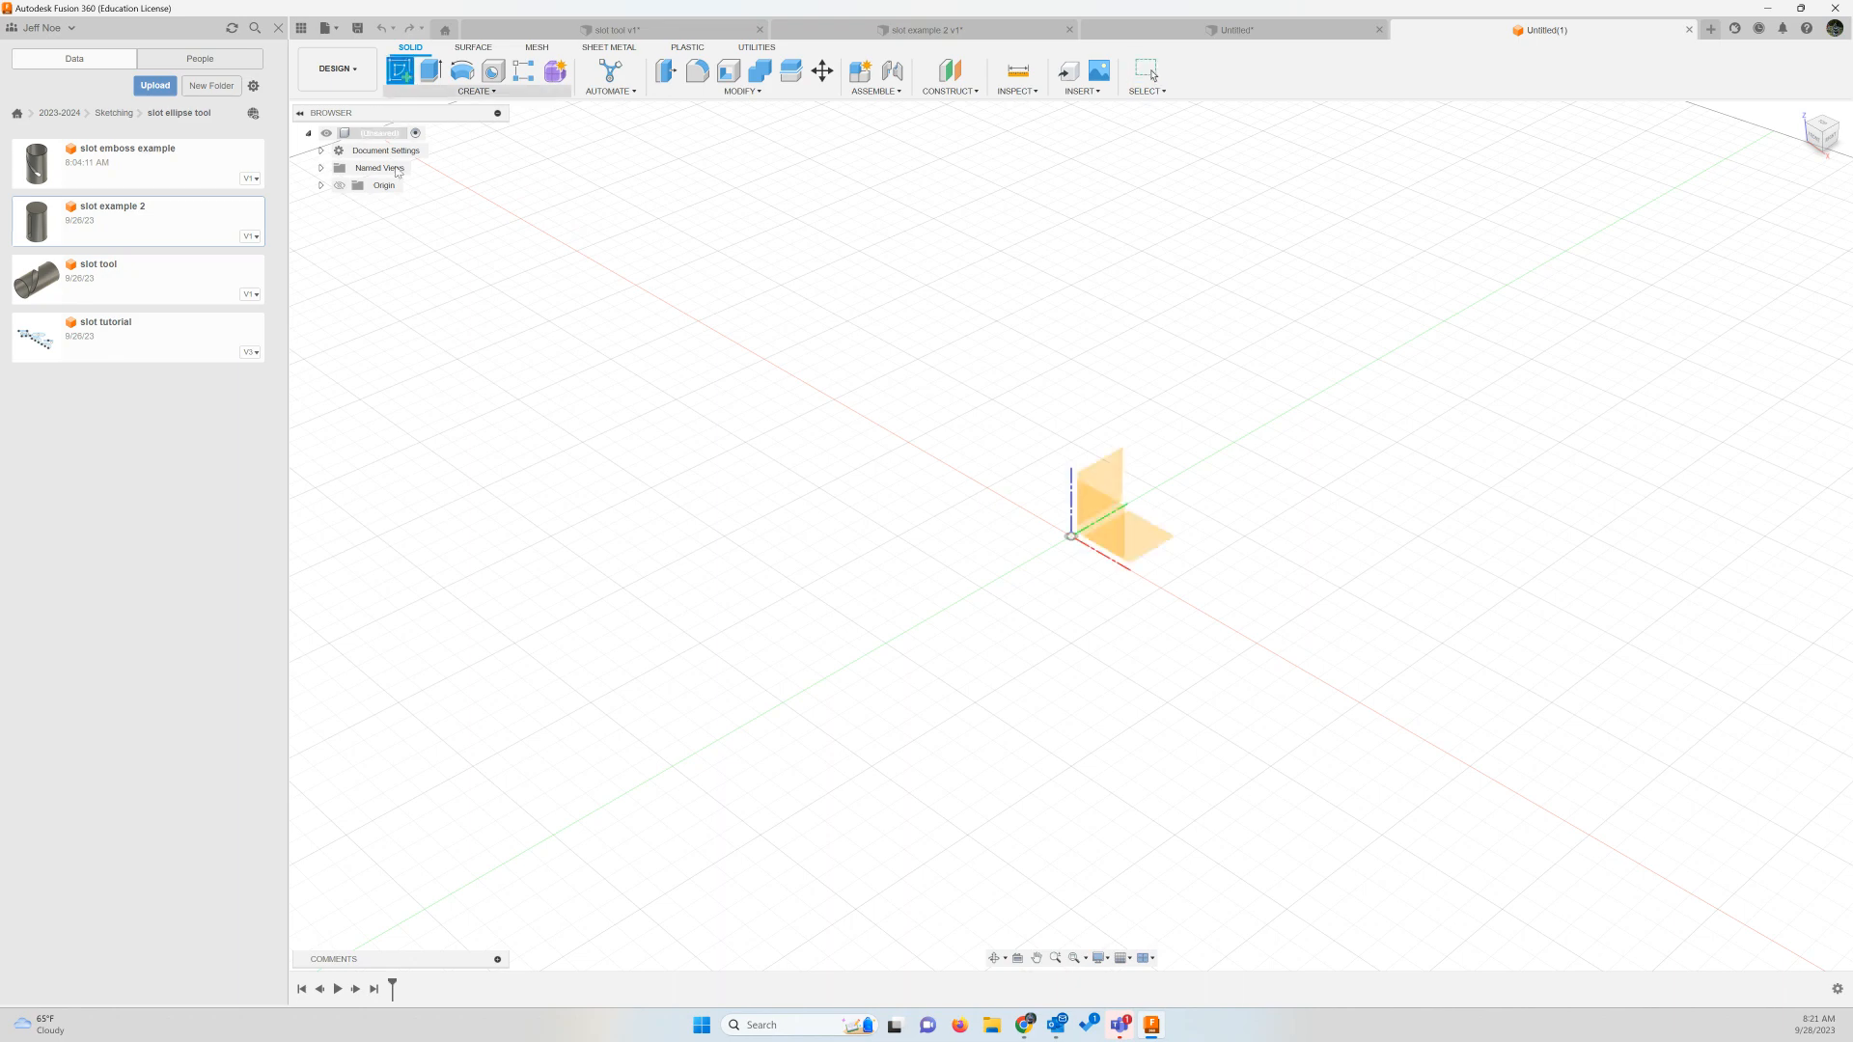
left_click(1105, 528)
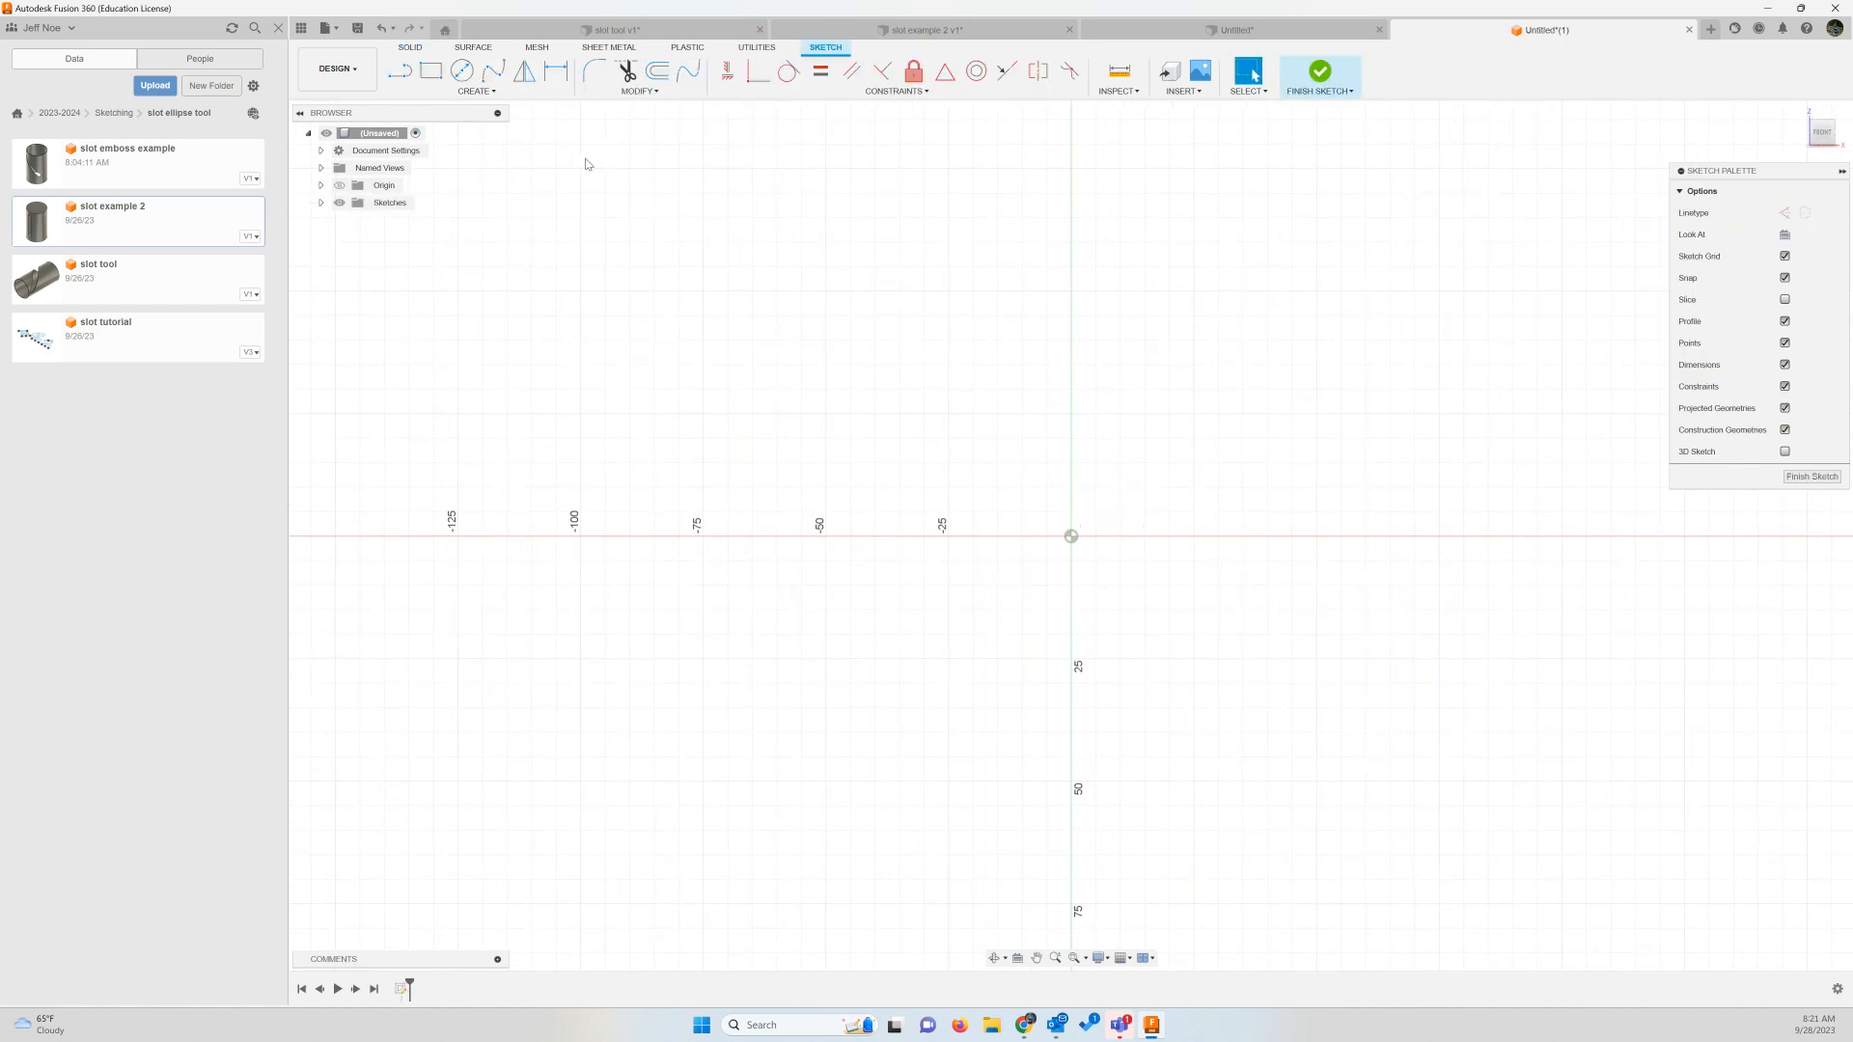
left_click(462, 74)
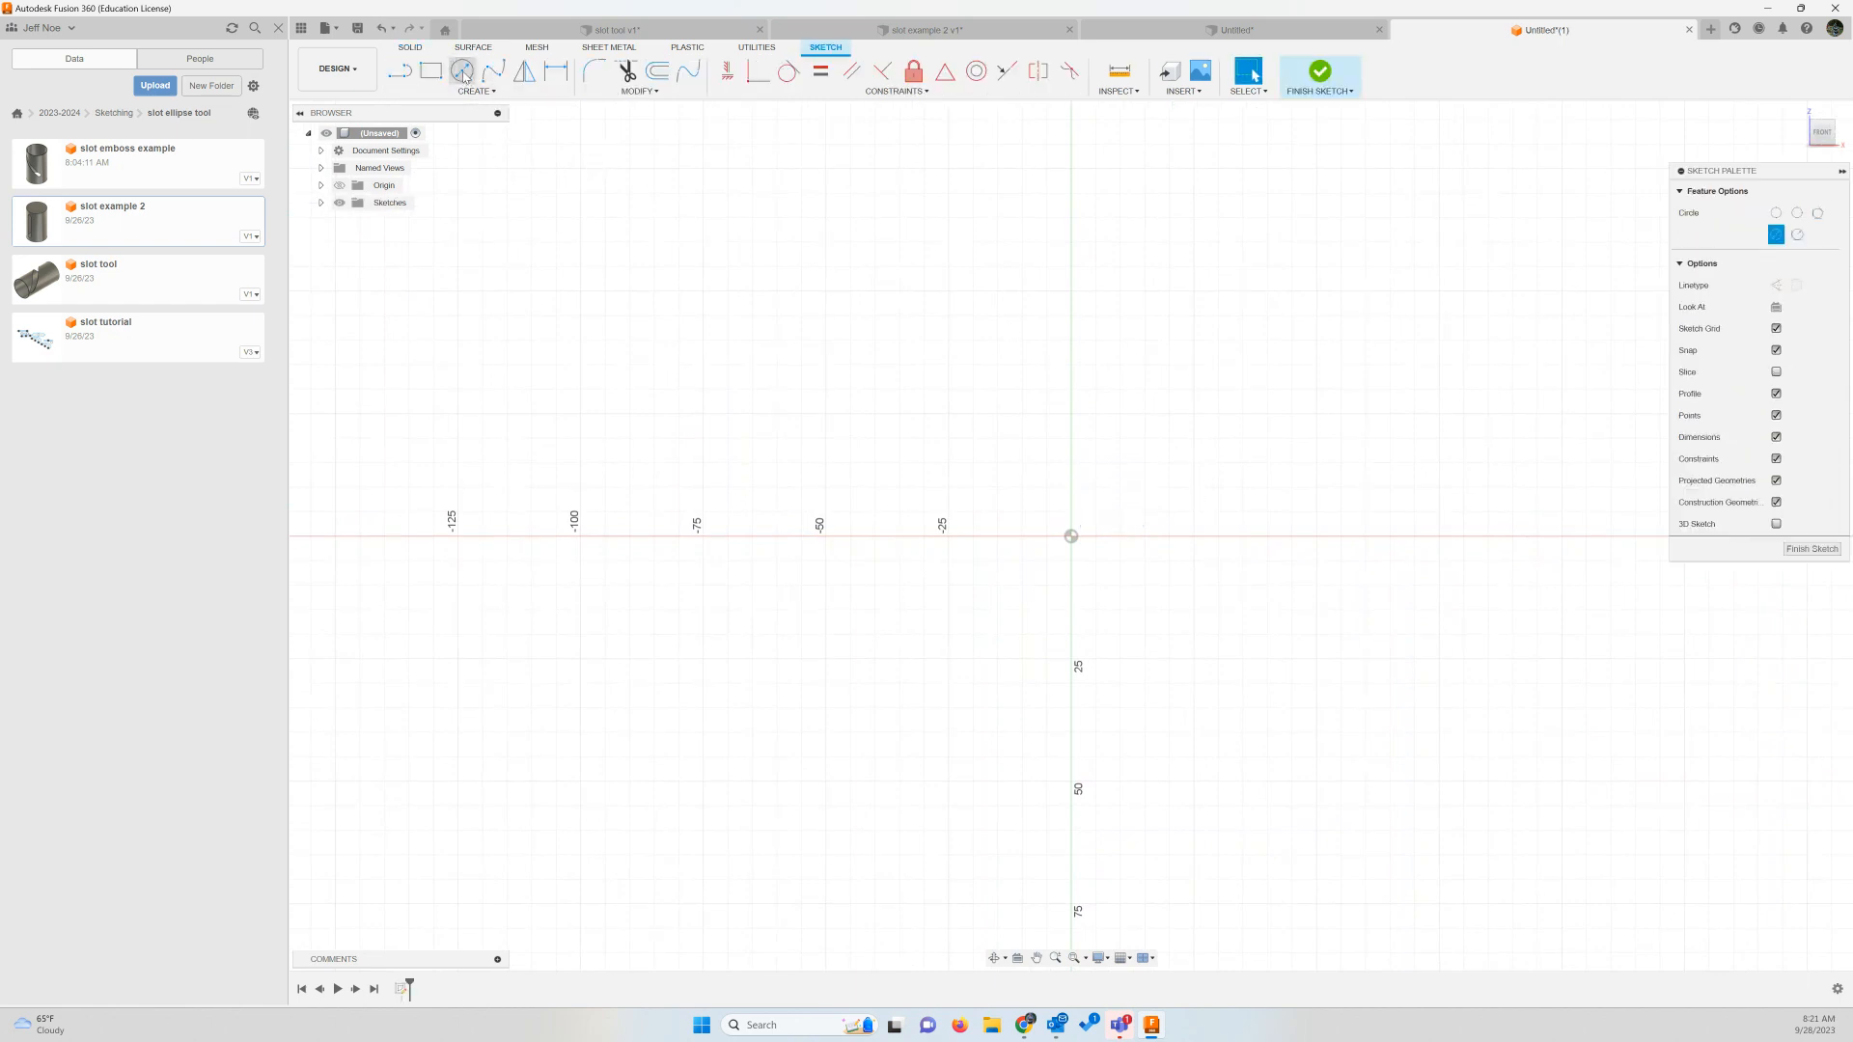
left_click(1071, 536)
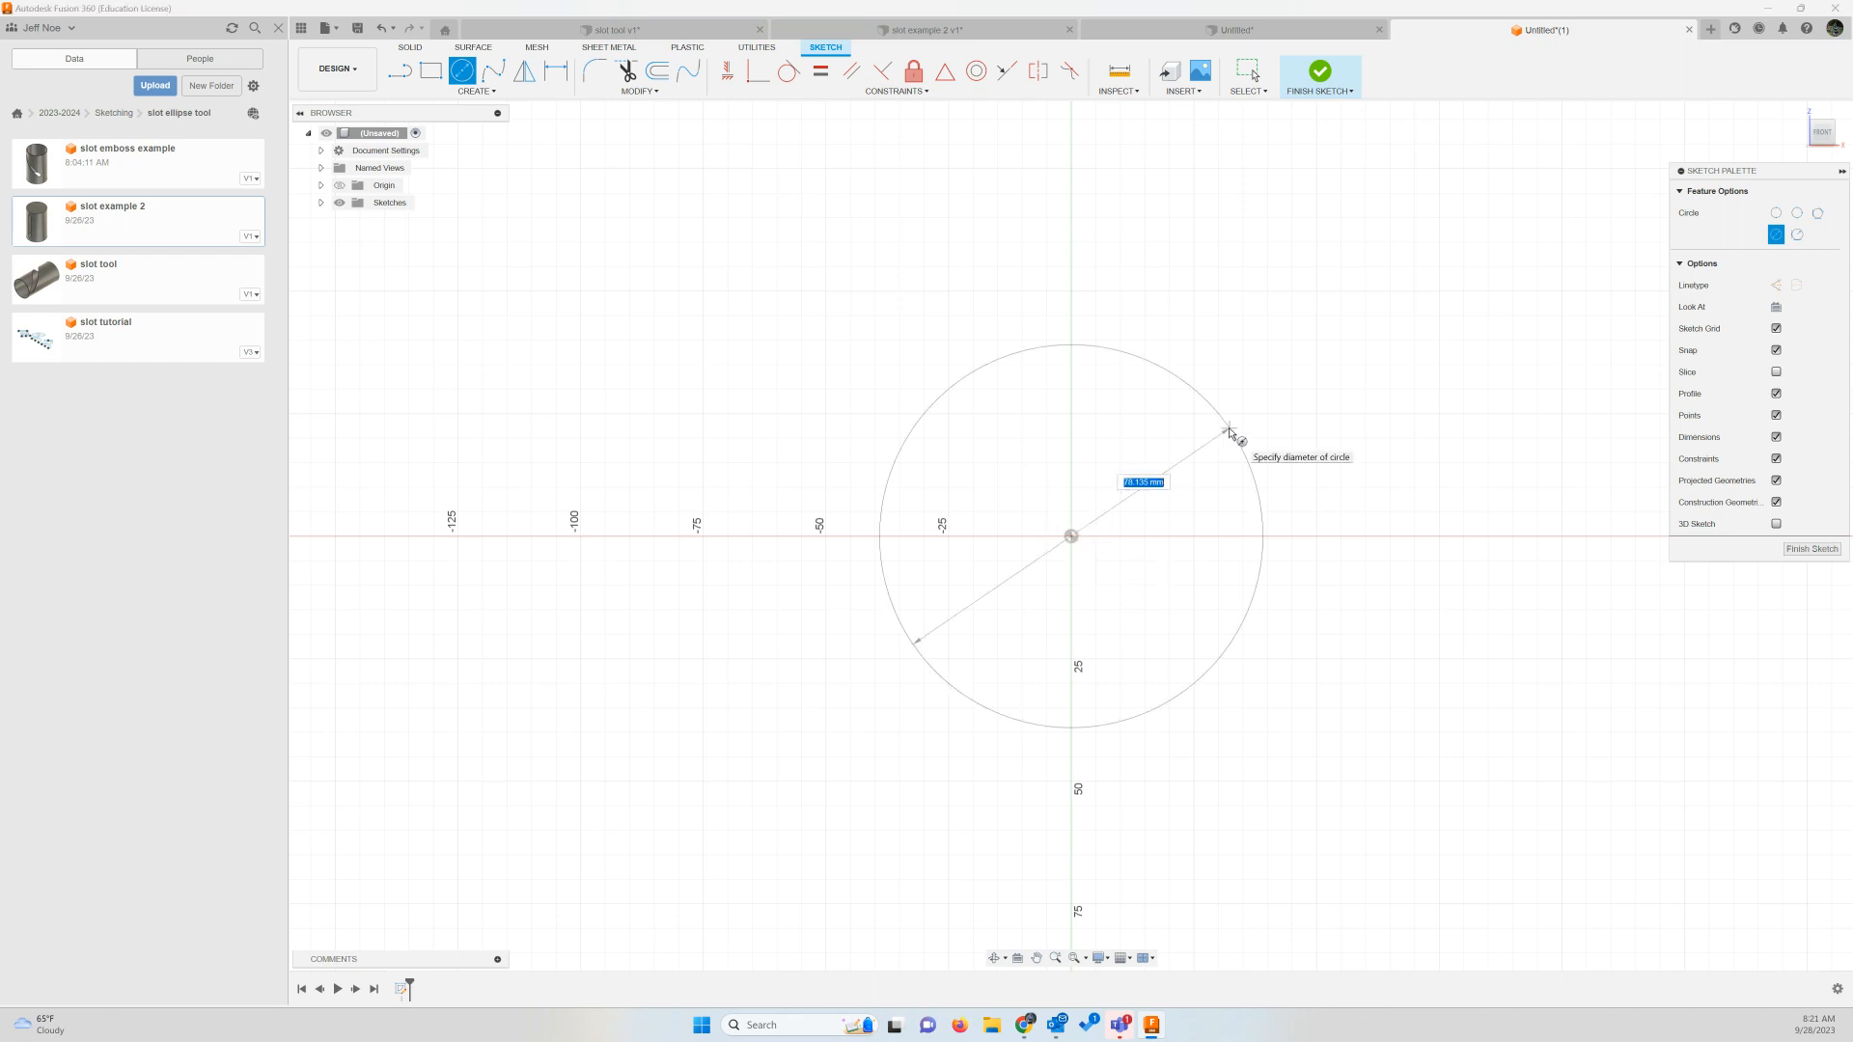
type("75")
key("Tab")
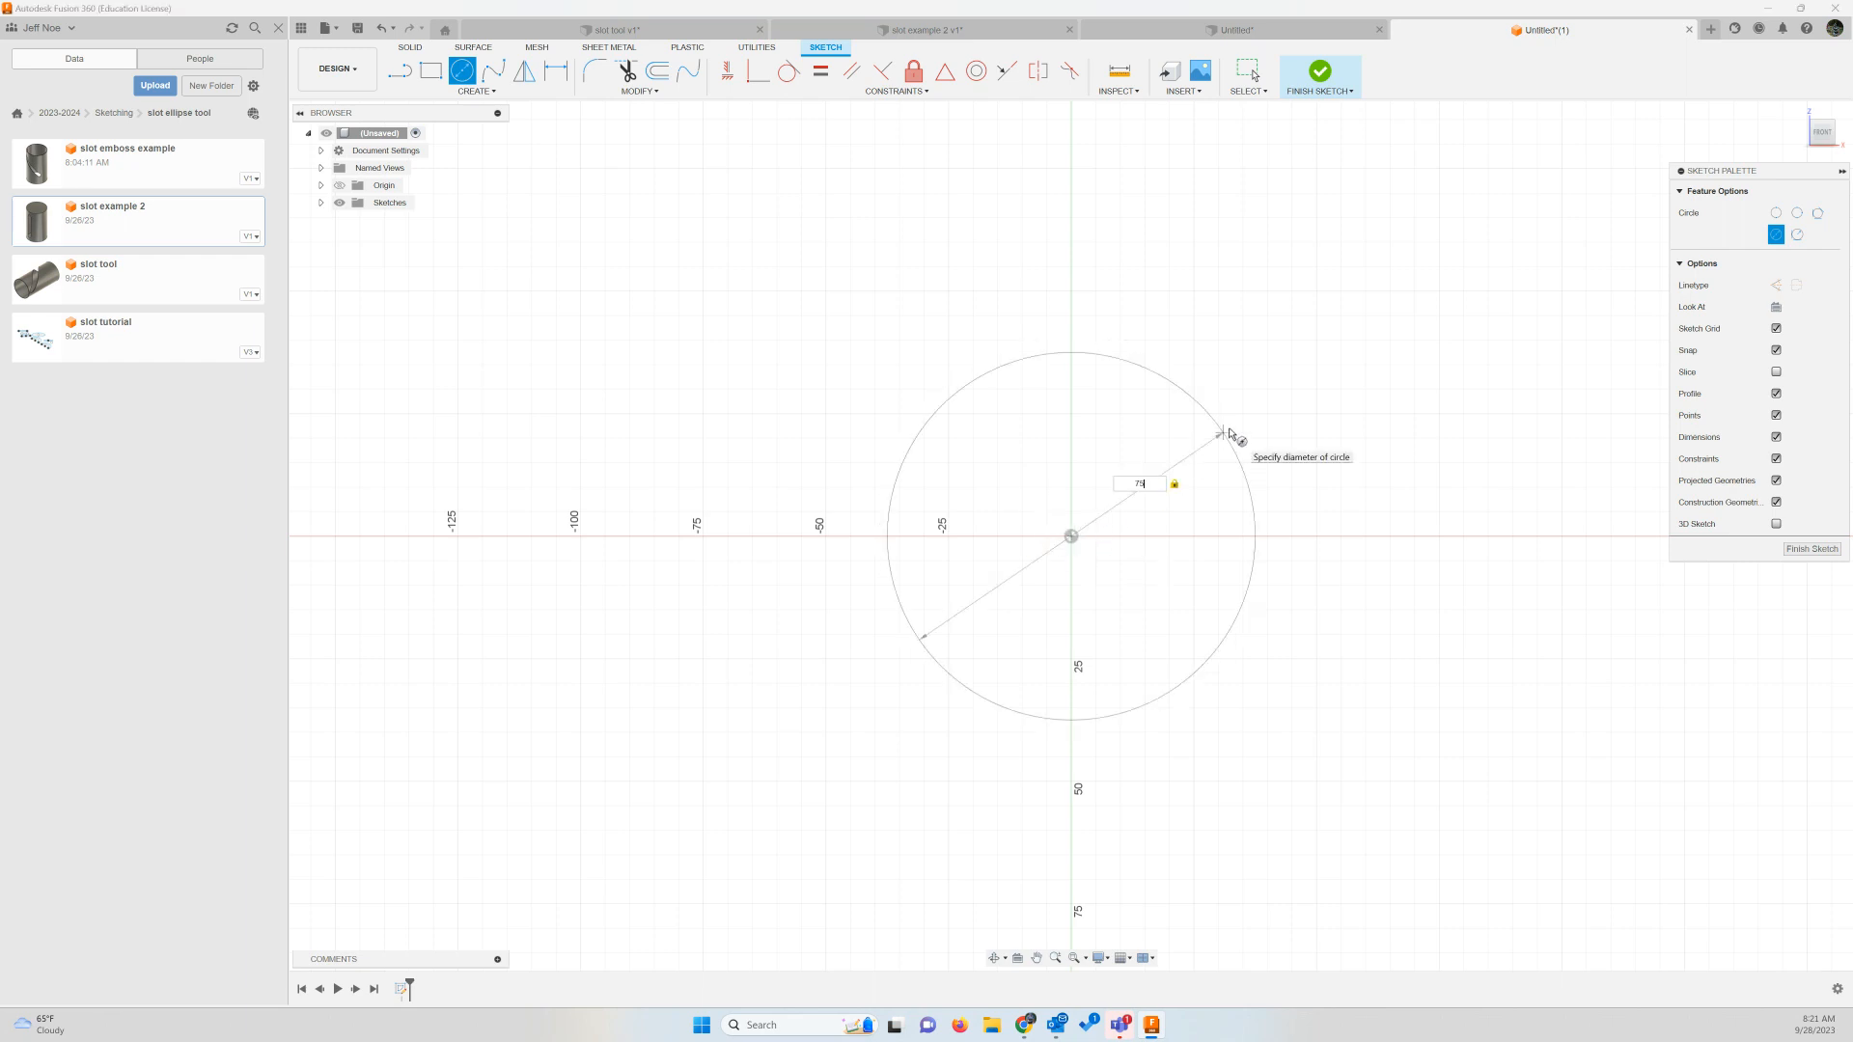
key("Return")
key("Escape")
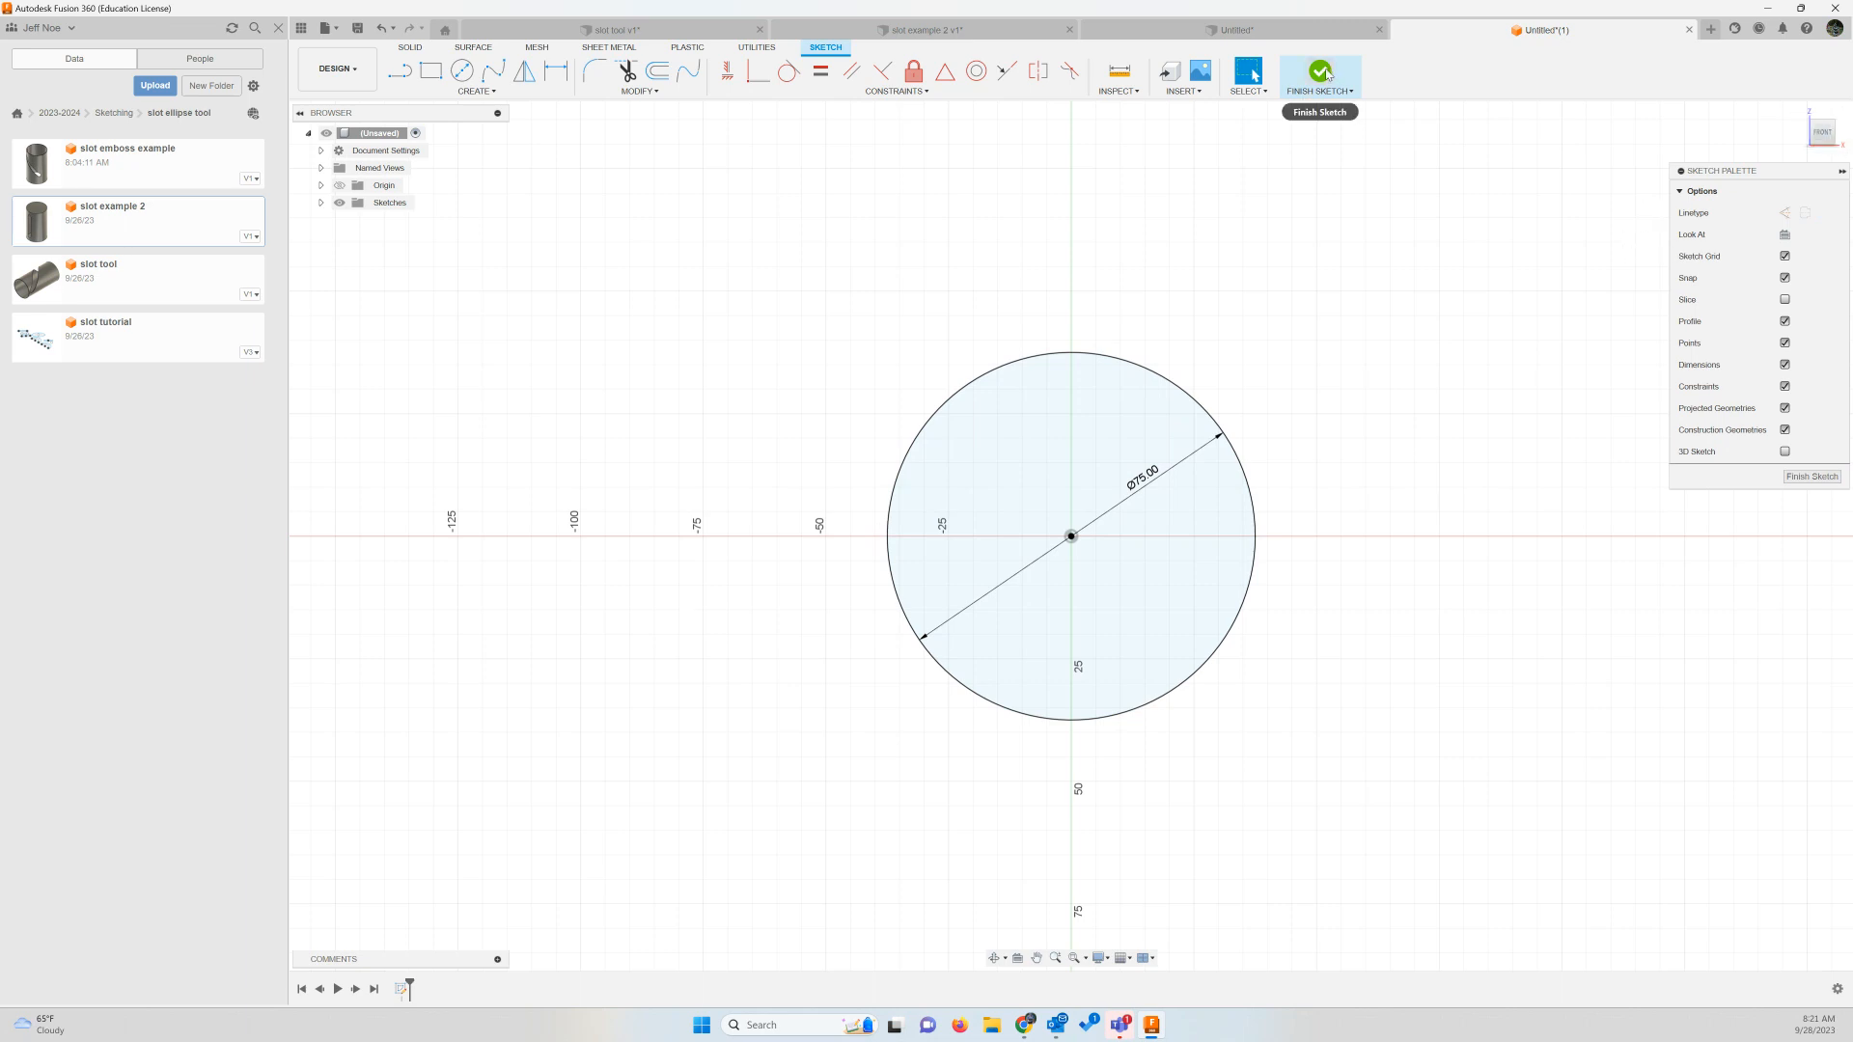
left_click(1344, 99)
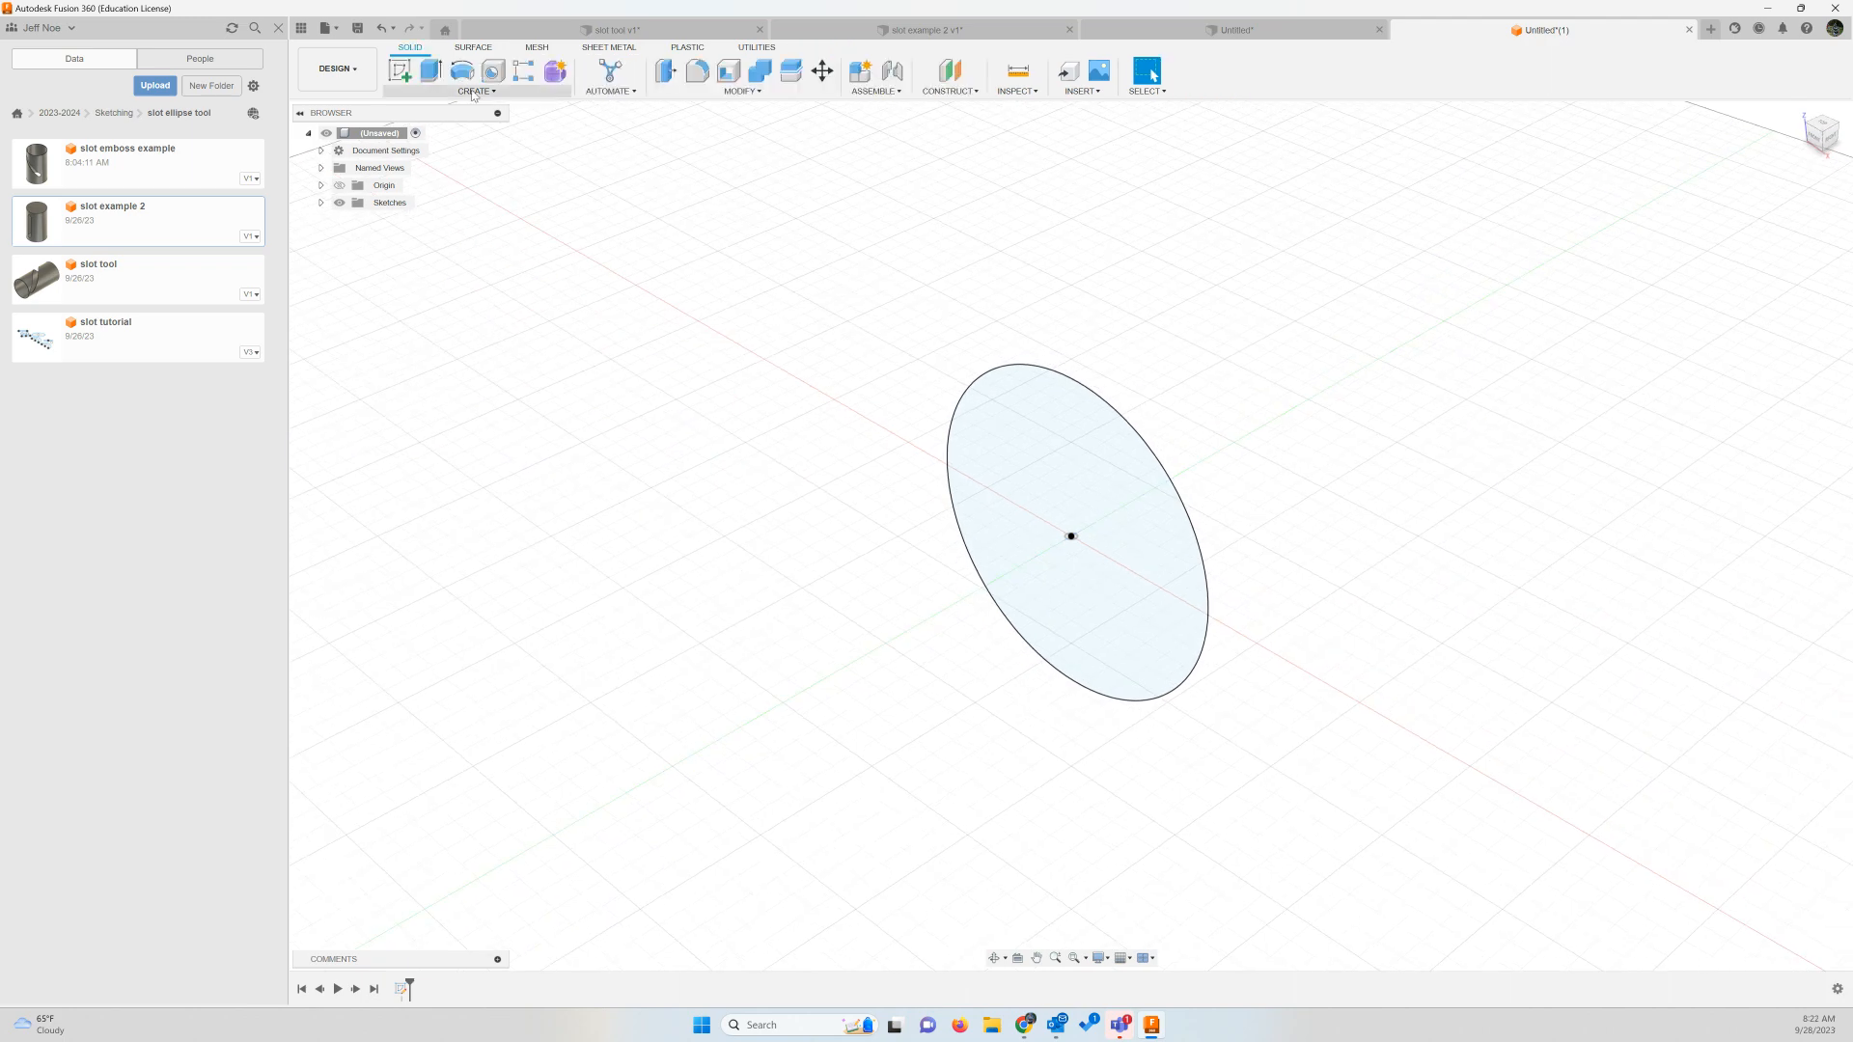
Extrude the circle symmetrically as a new body, using the whole-length measurement with a distance of 150 mm
left_click(431, 75)
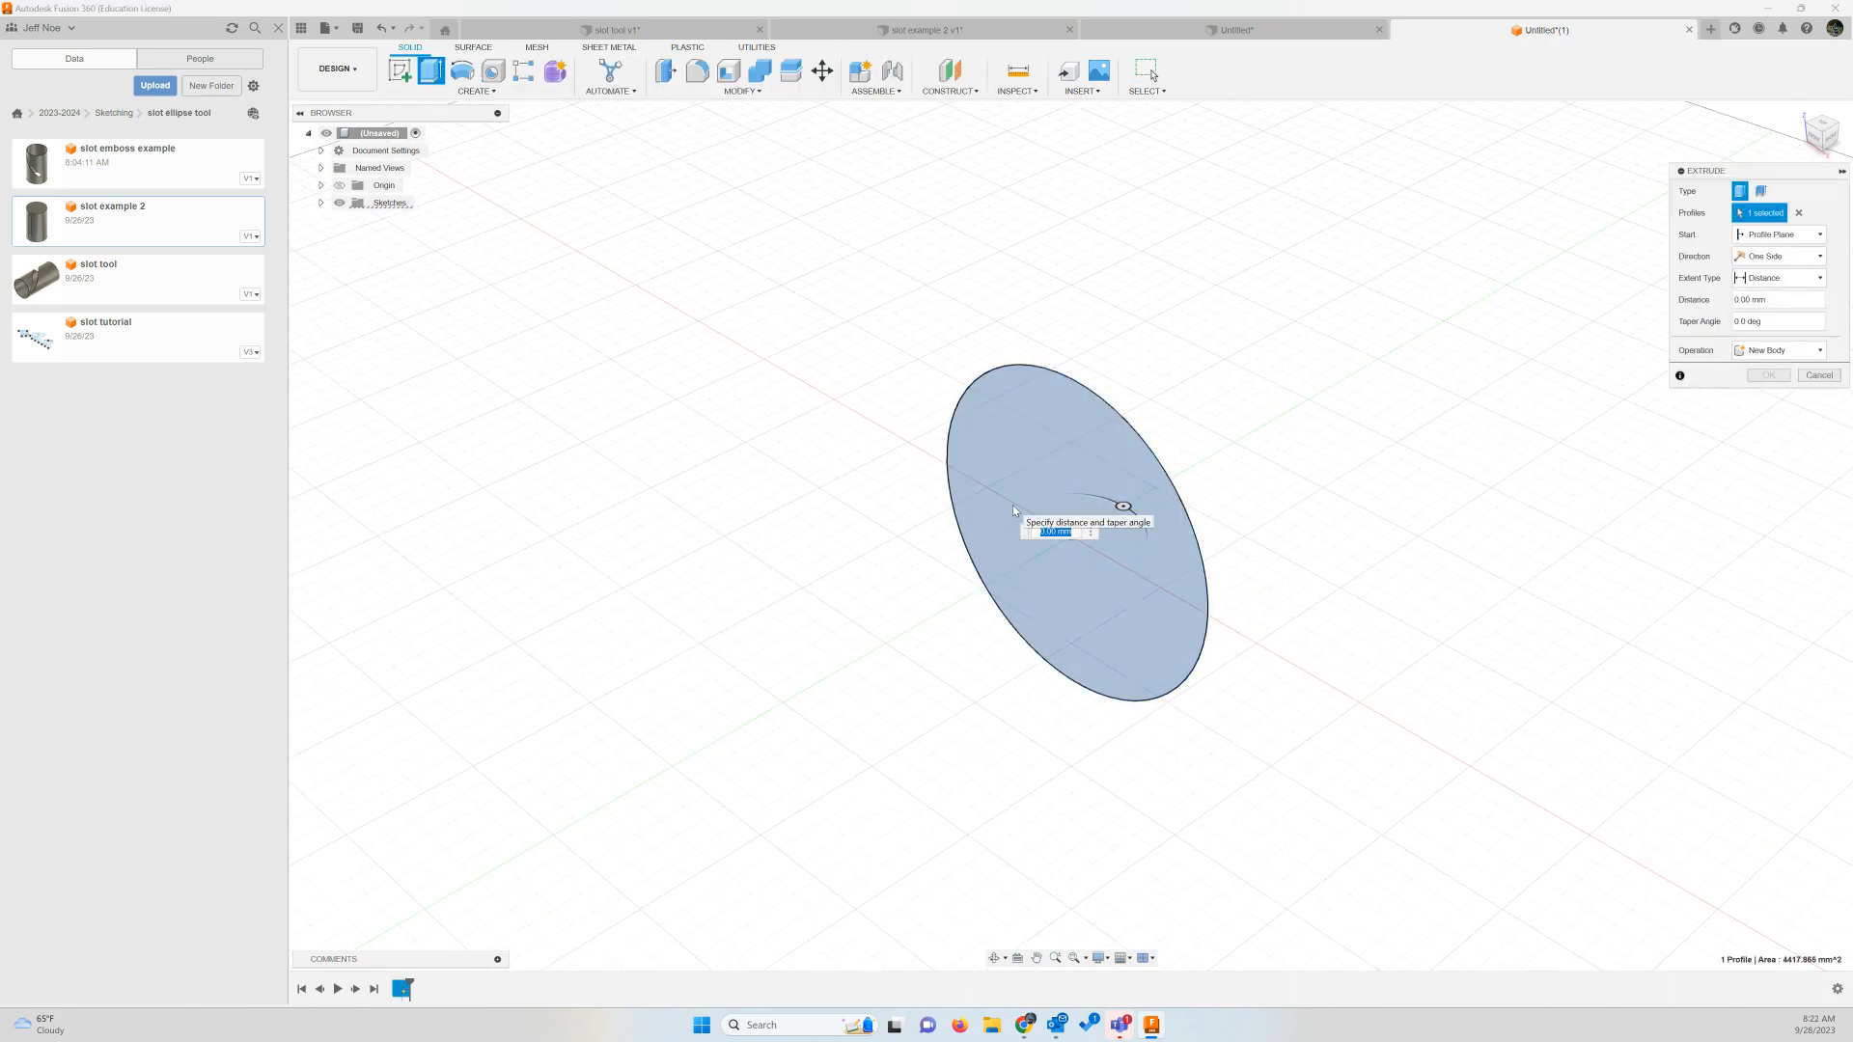
left_click(1819, 257)
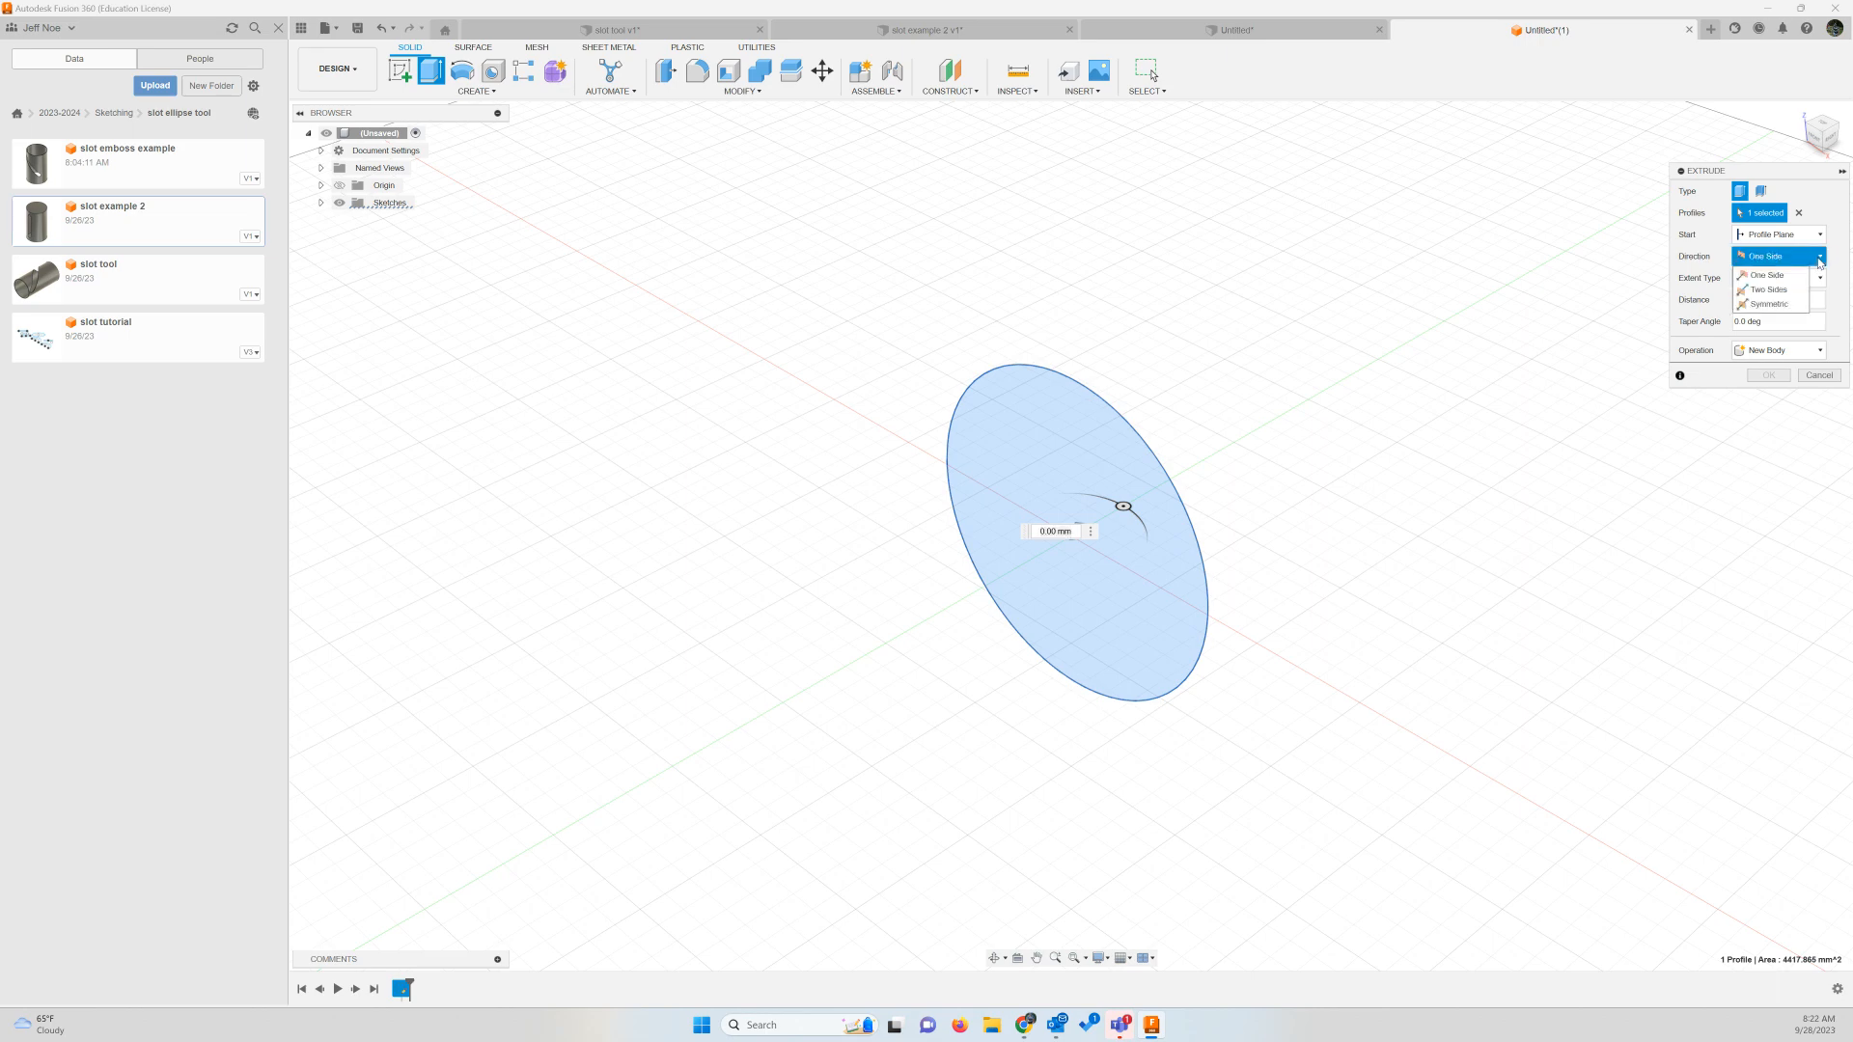
left_click(1778, 305)
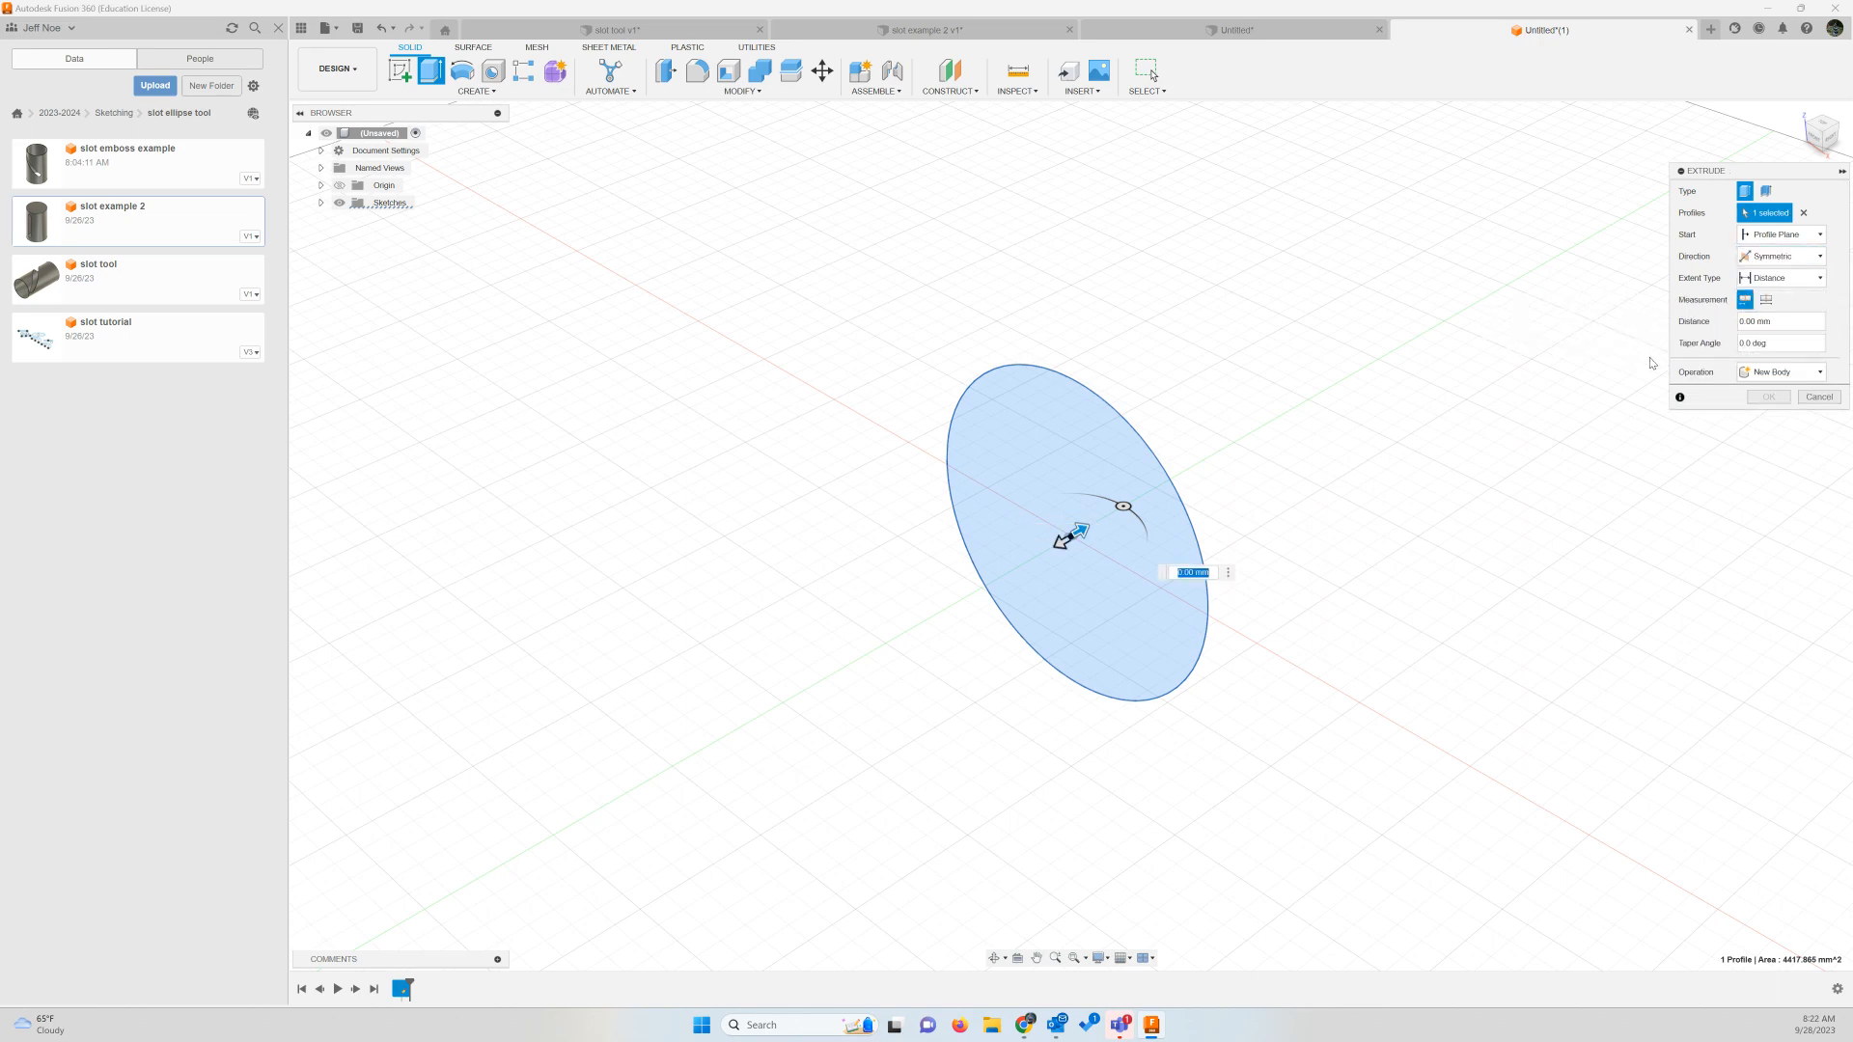
left_click(1768, 302)
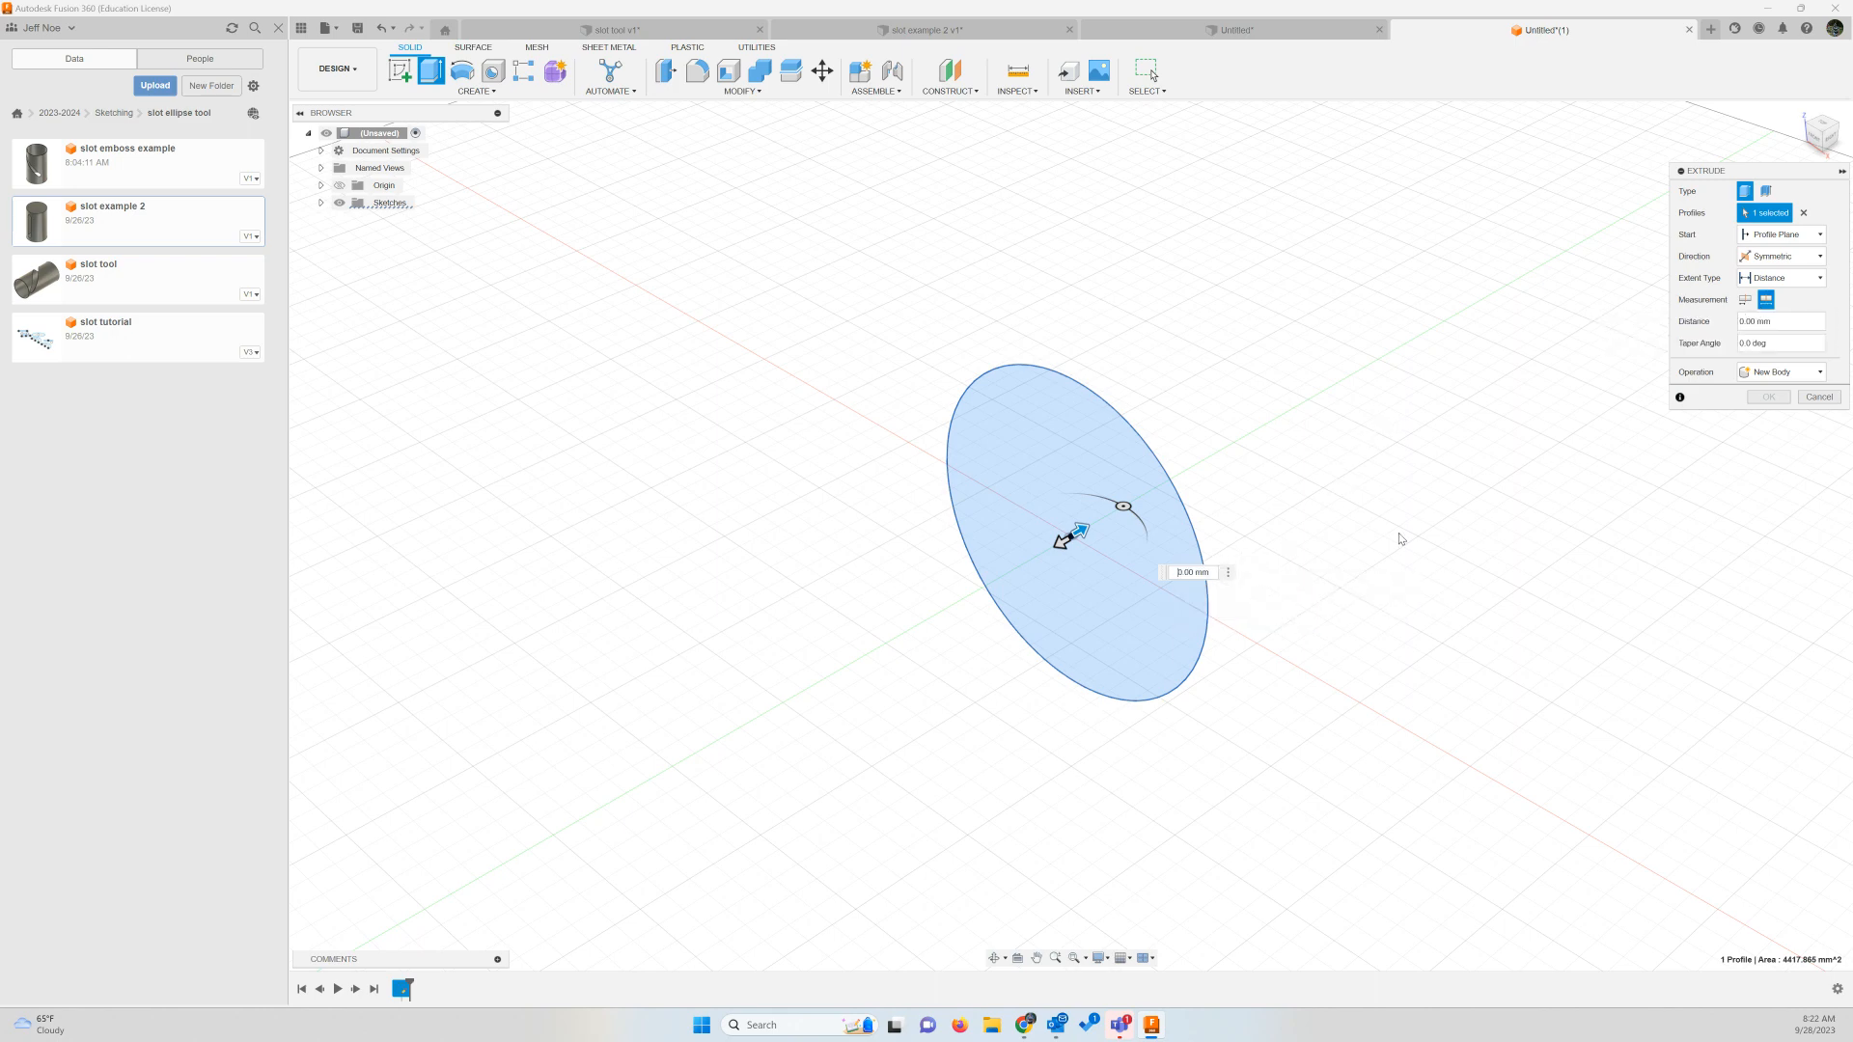
type("1500")
key("Return")
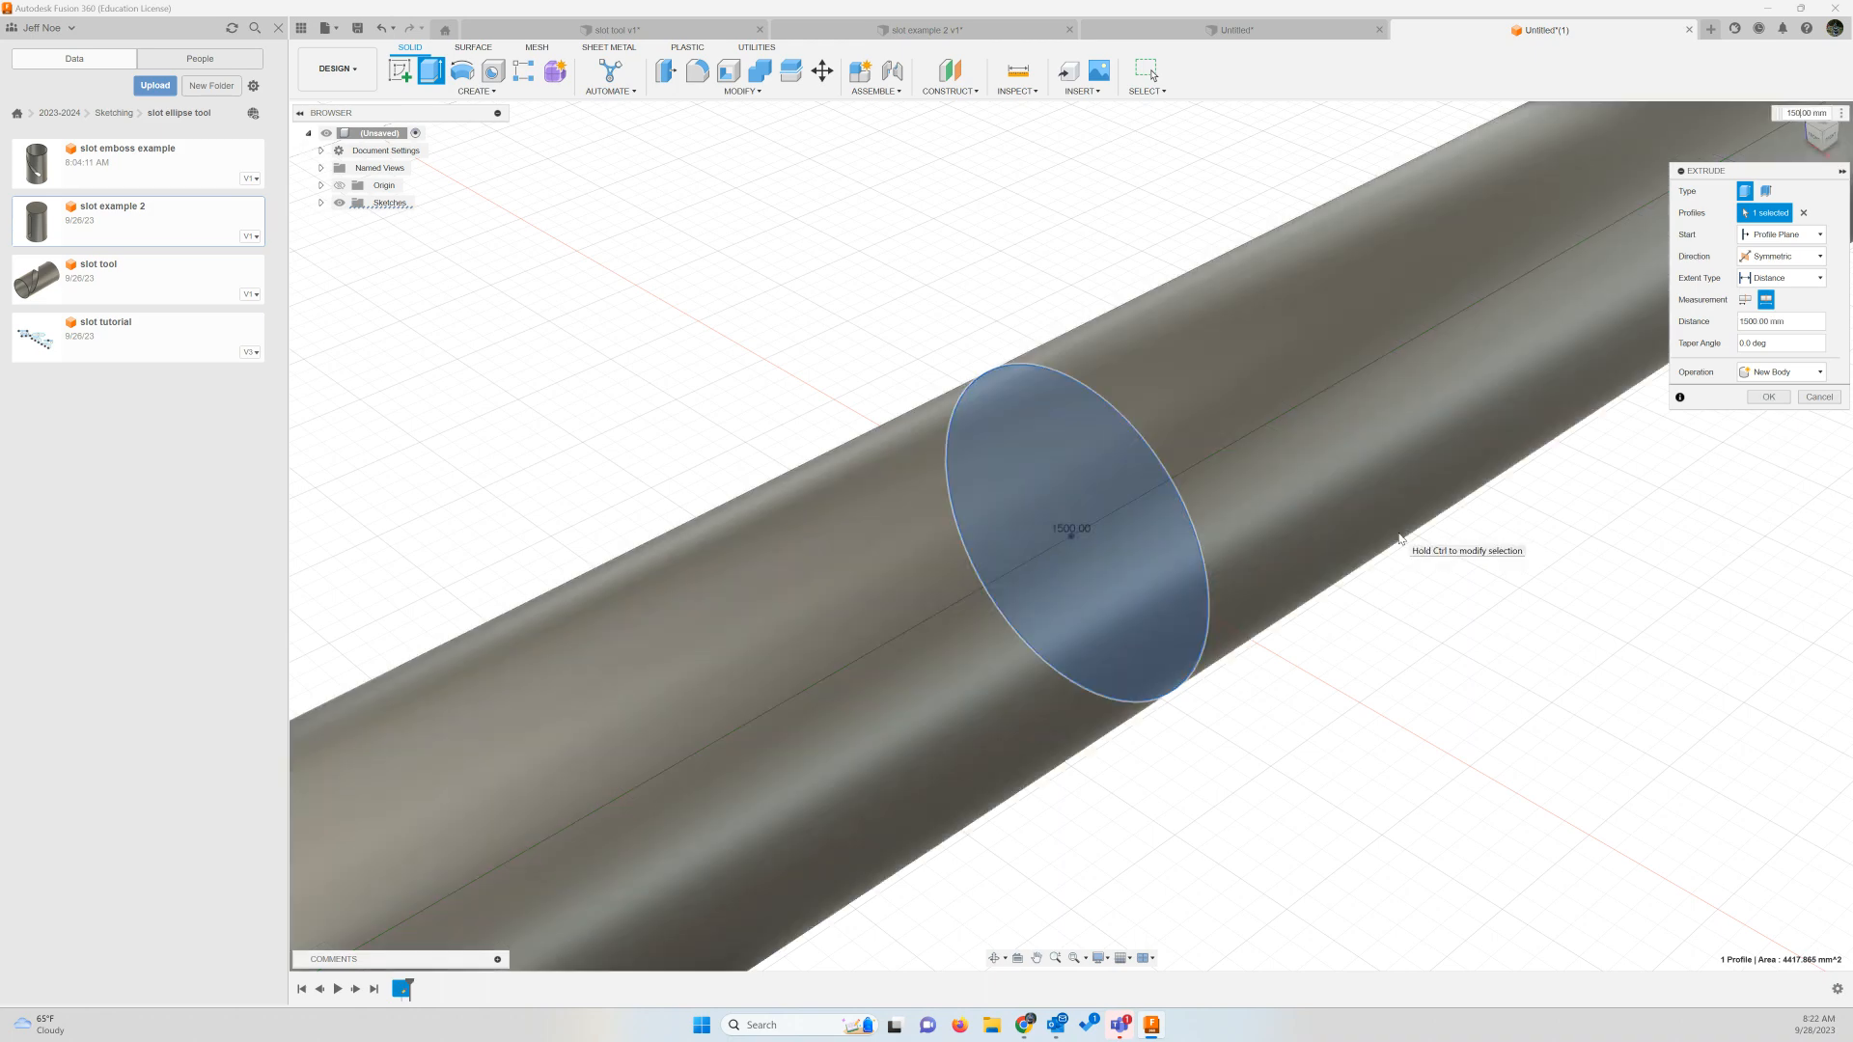
key("Return")
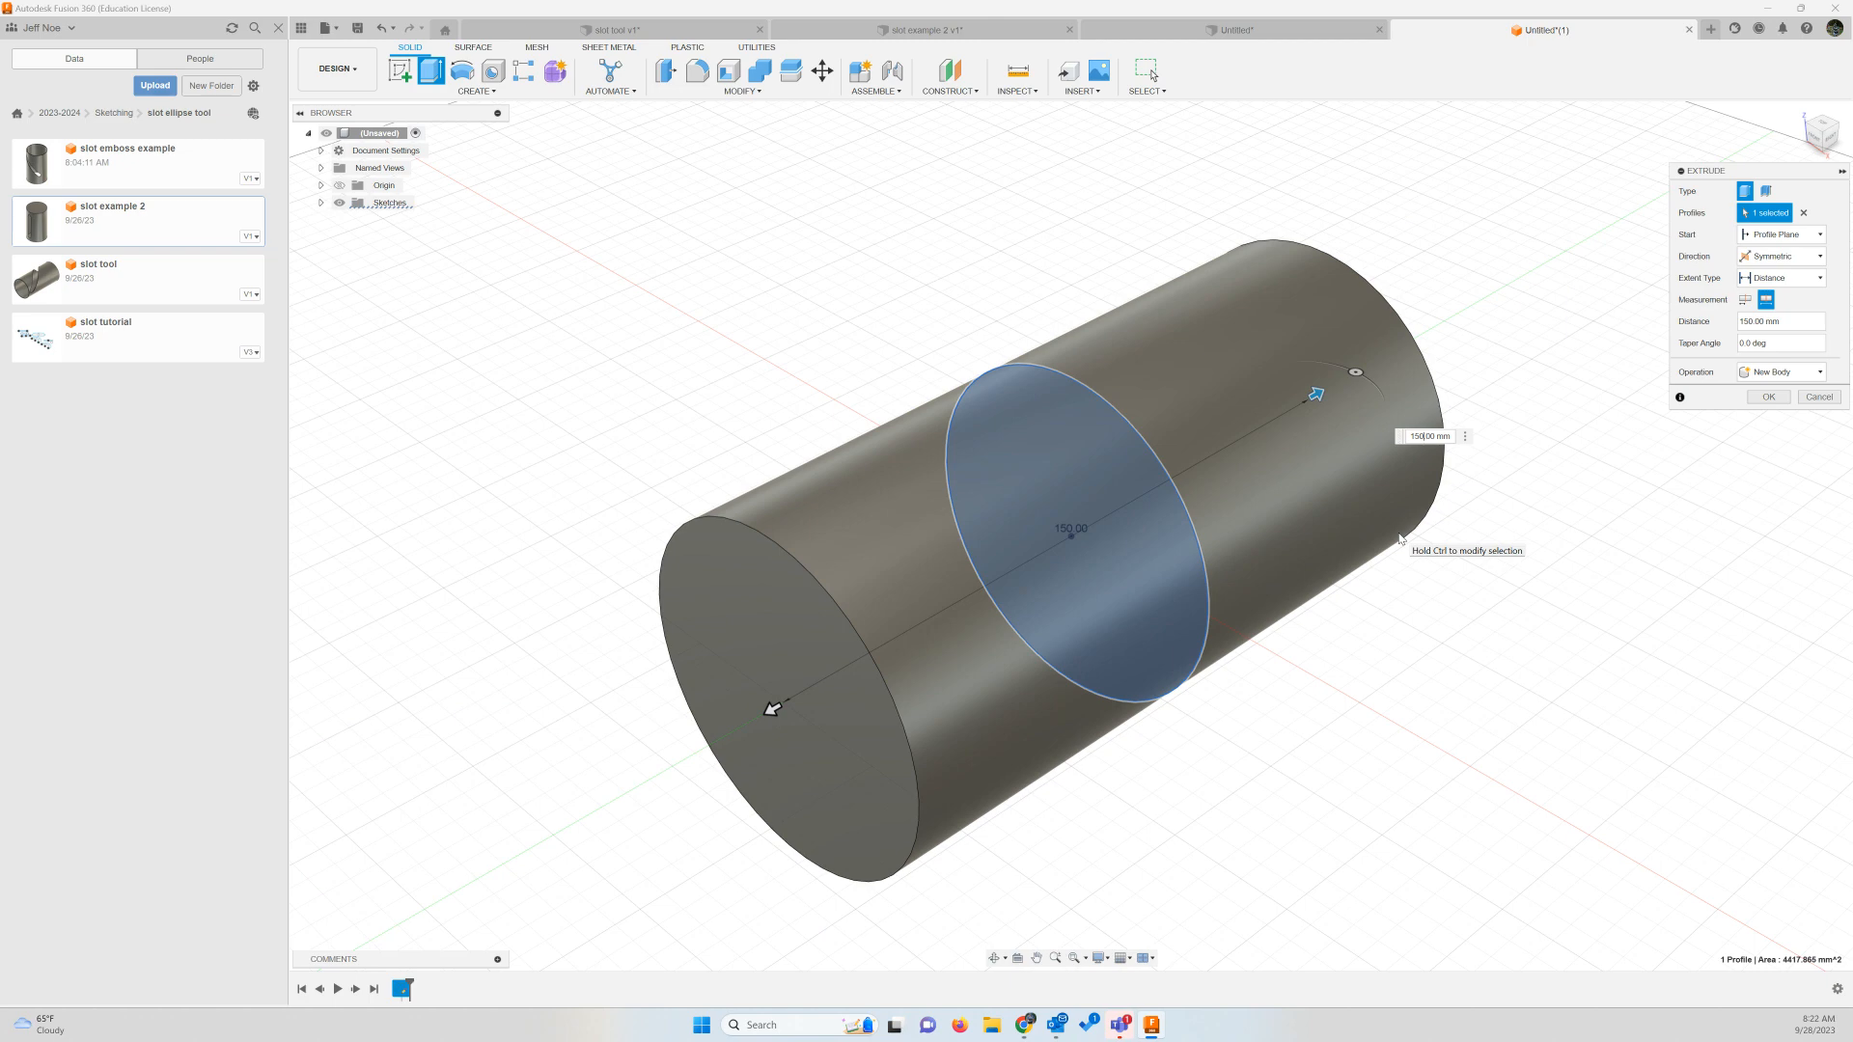
left_click(1768, 398)
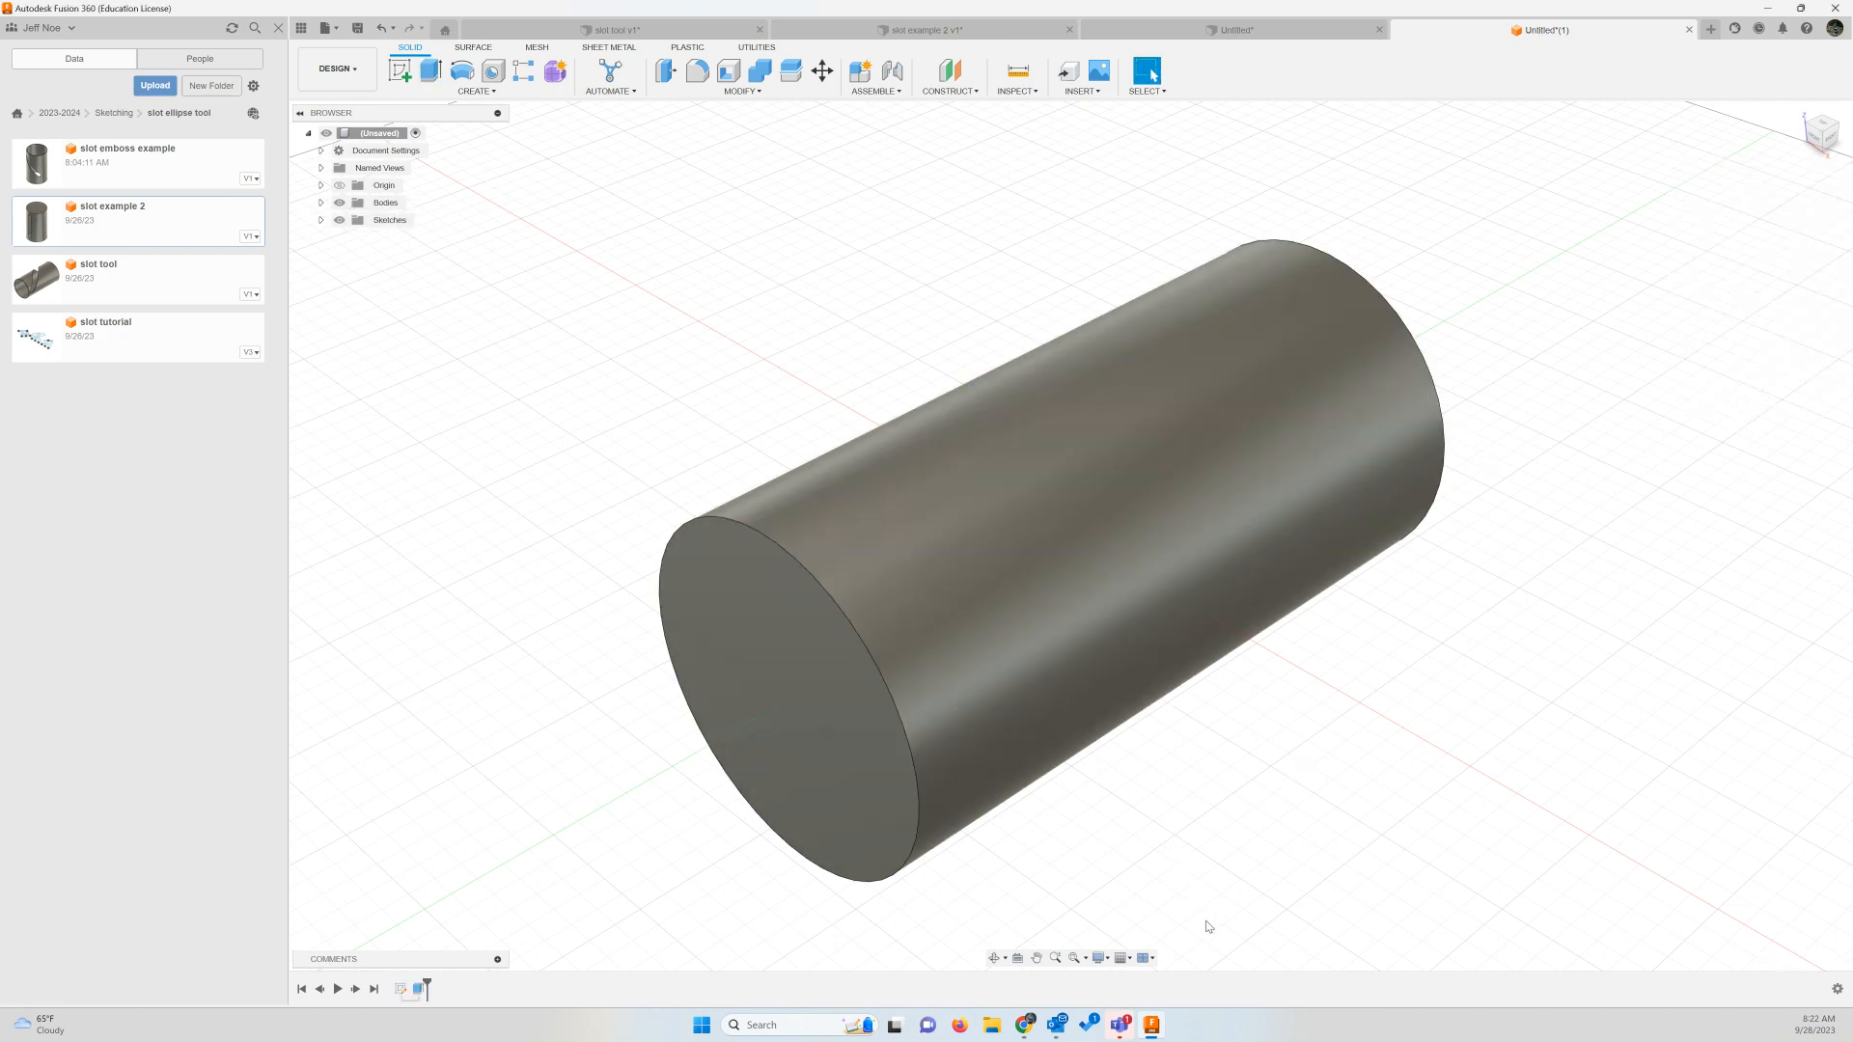
Check the camera projection options and return the cylinder to the home view
left_click(1100, 959)
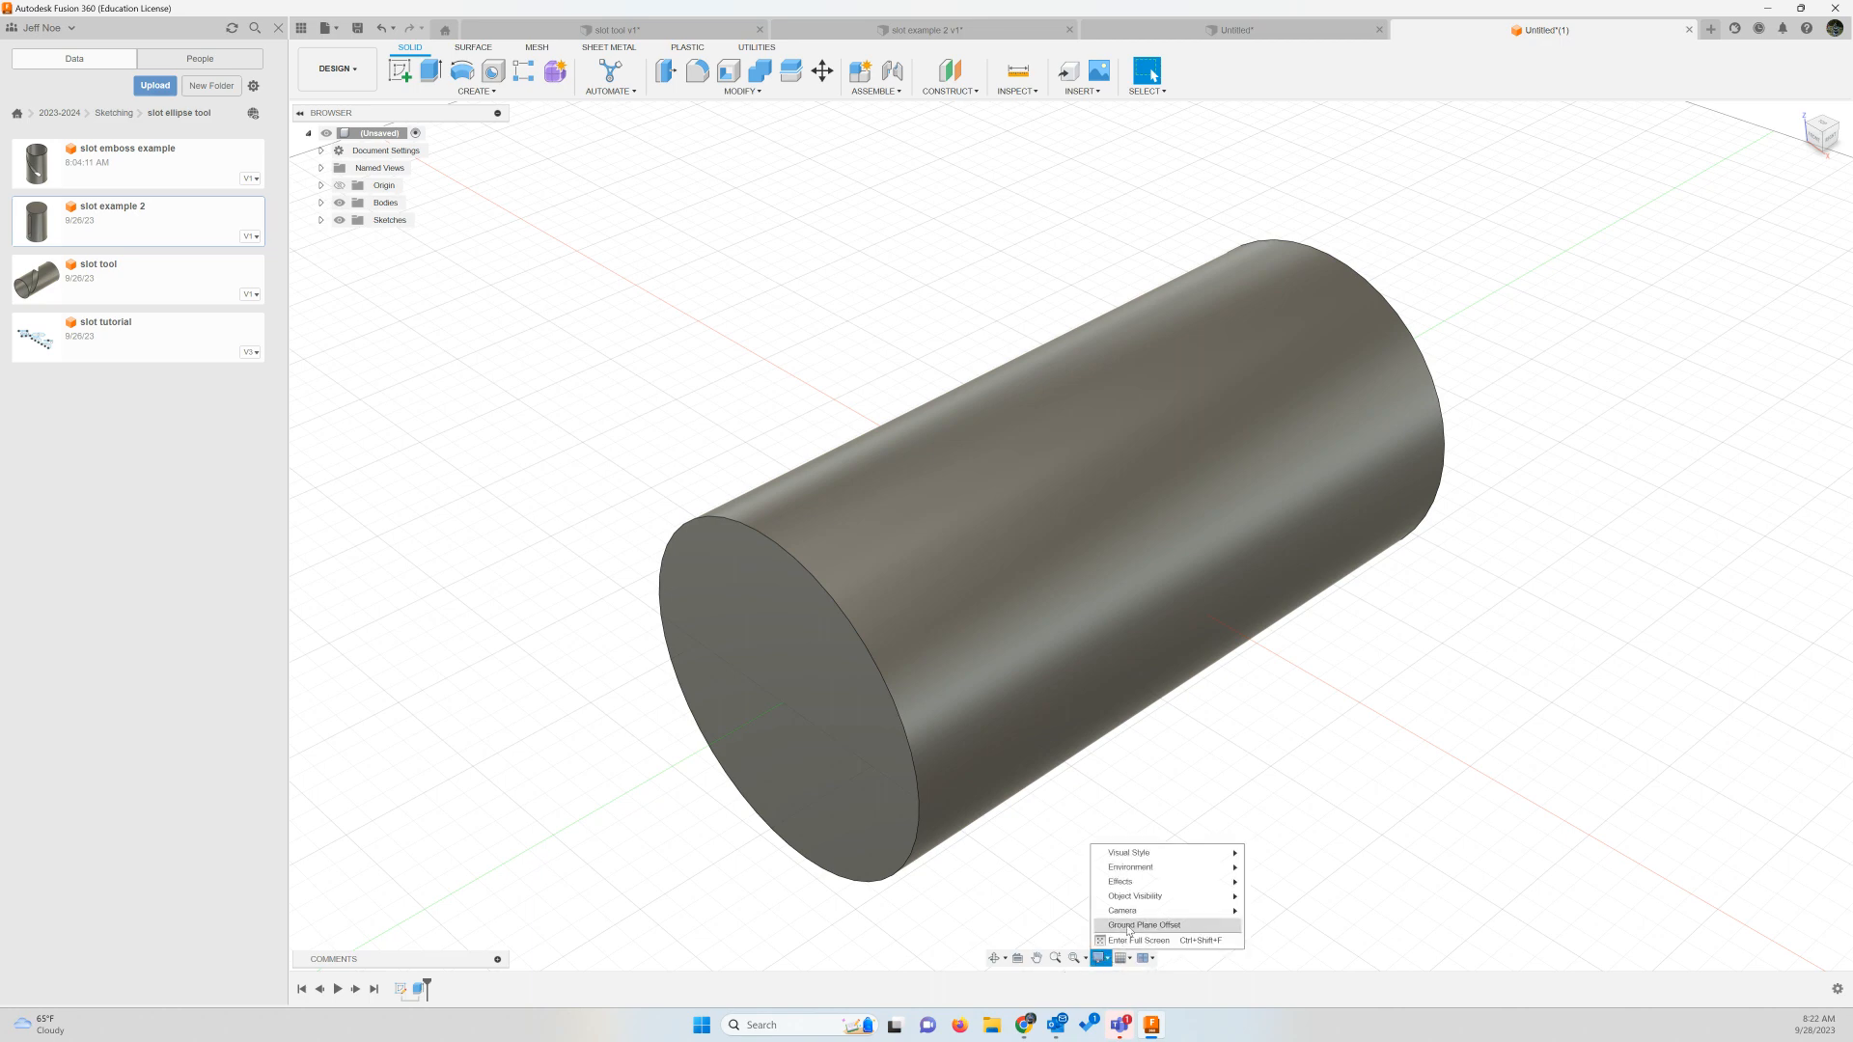
mouse_move(1187, 911)
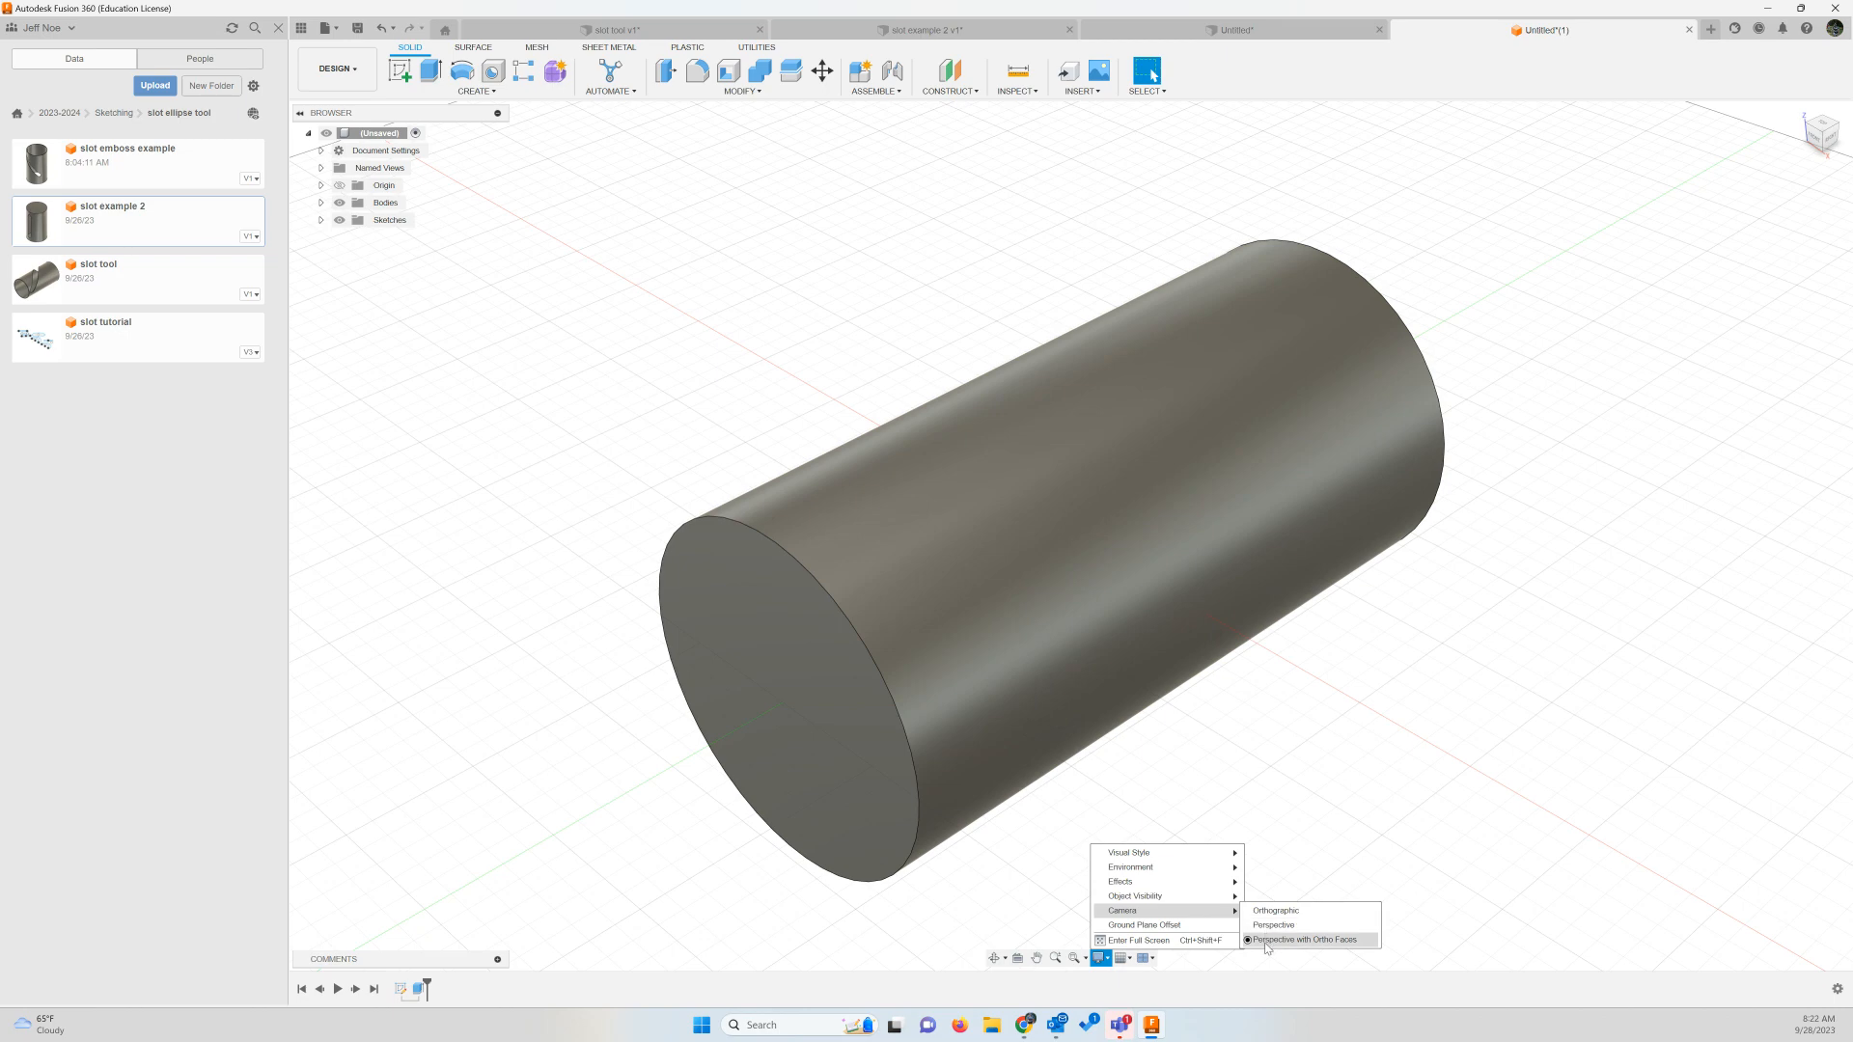
left_click(1477, 744)
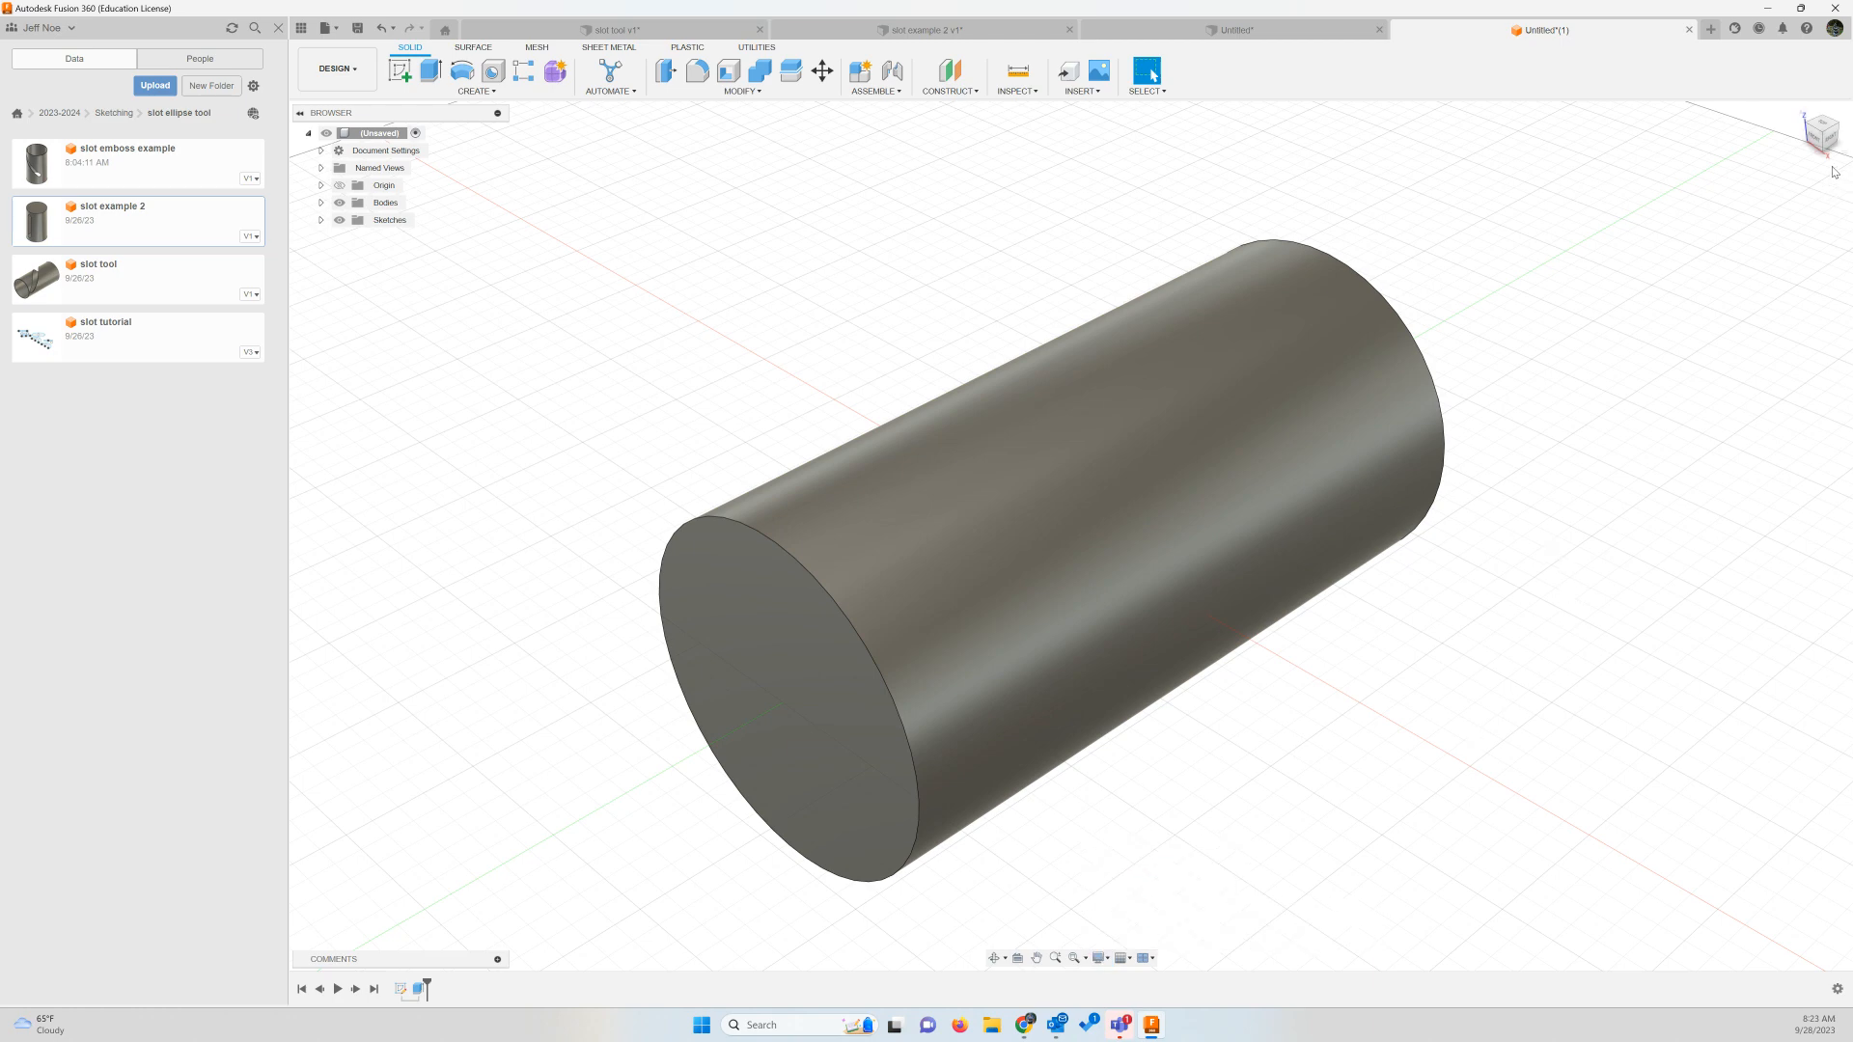
left_click(1801, 114)
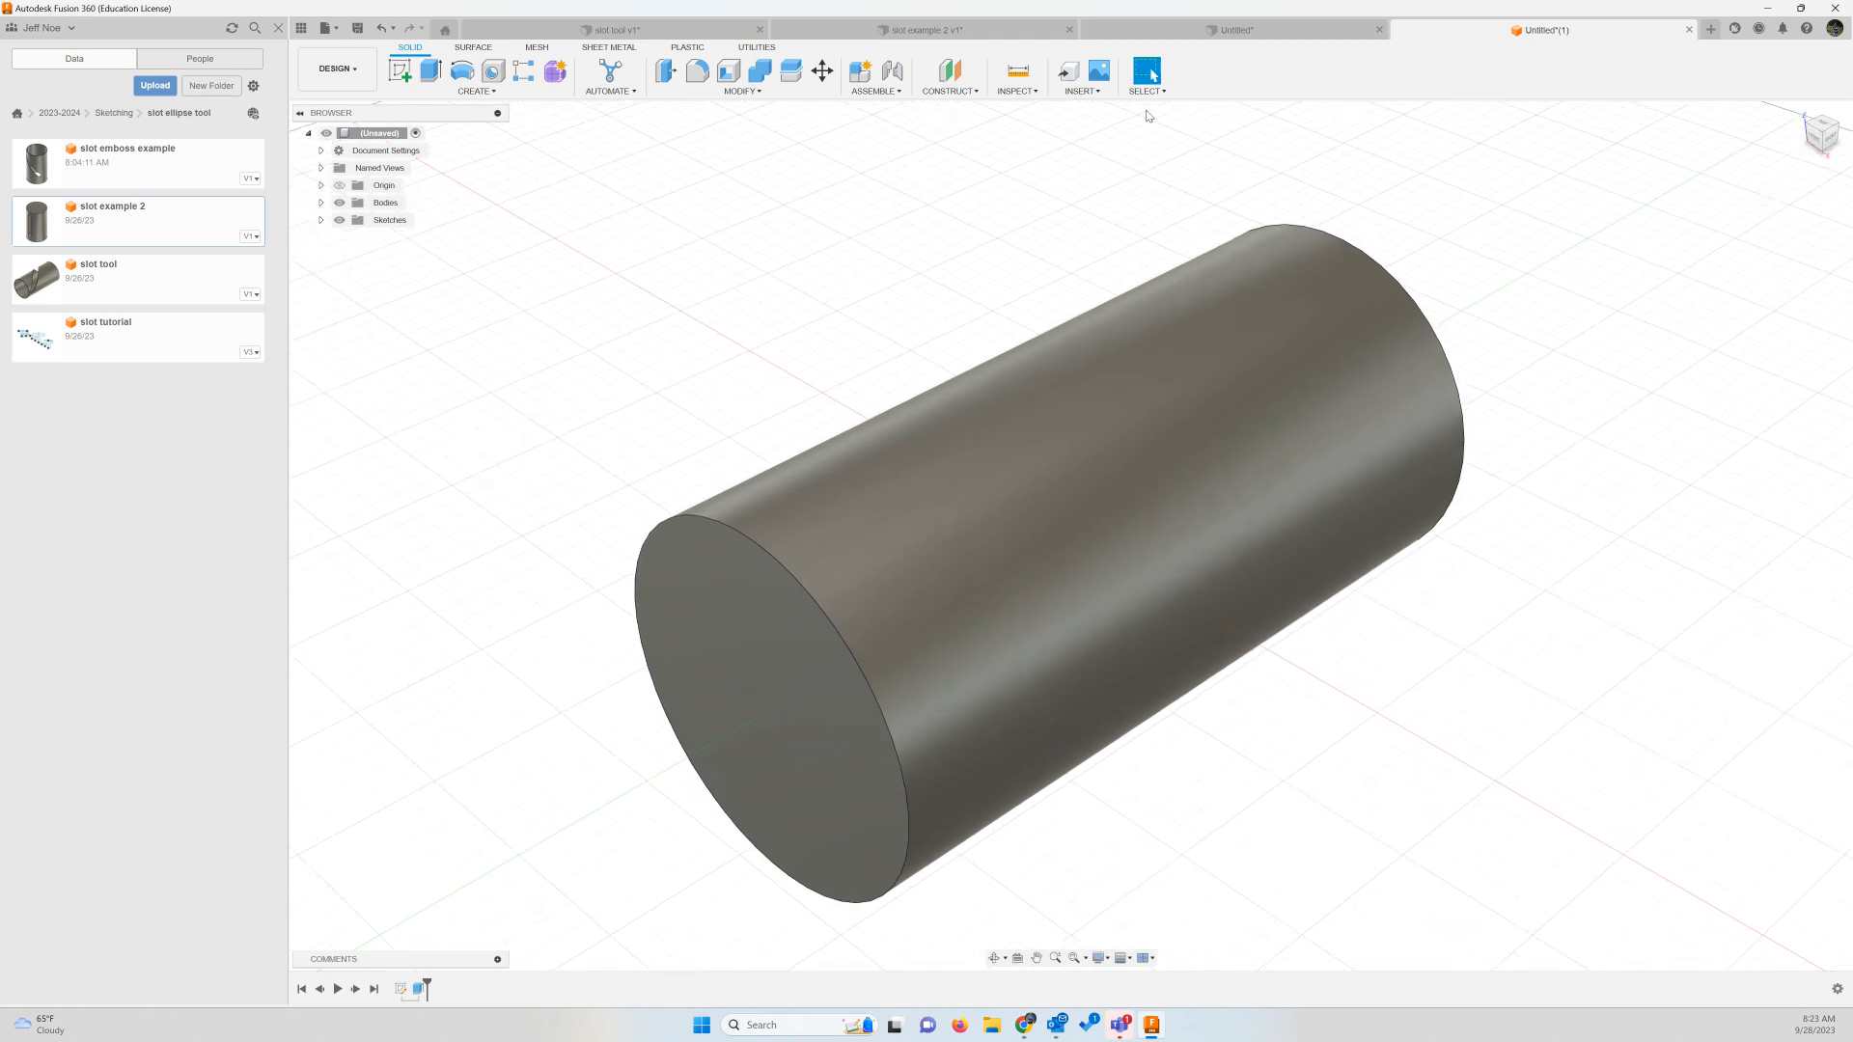
Construct a tangent plane on the cylinder's curved face at an angle of 0 degrees
left_click(975, 93)
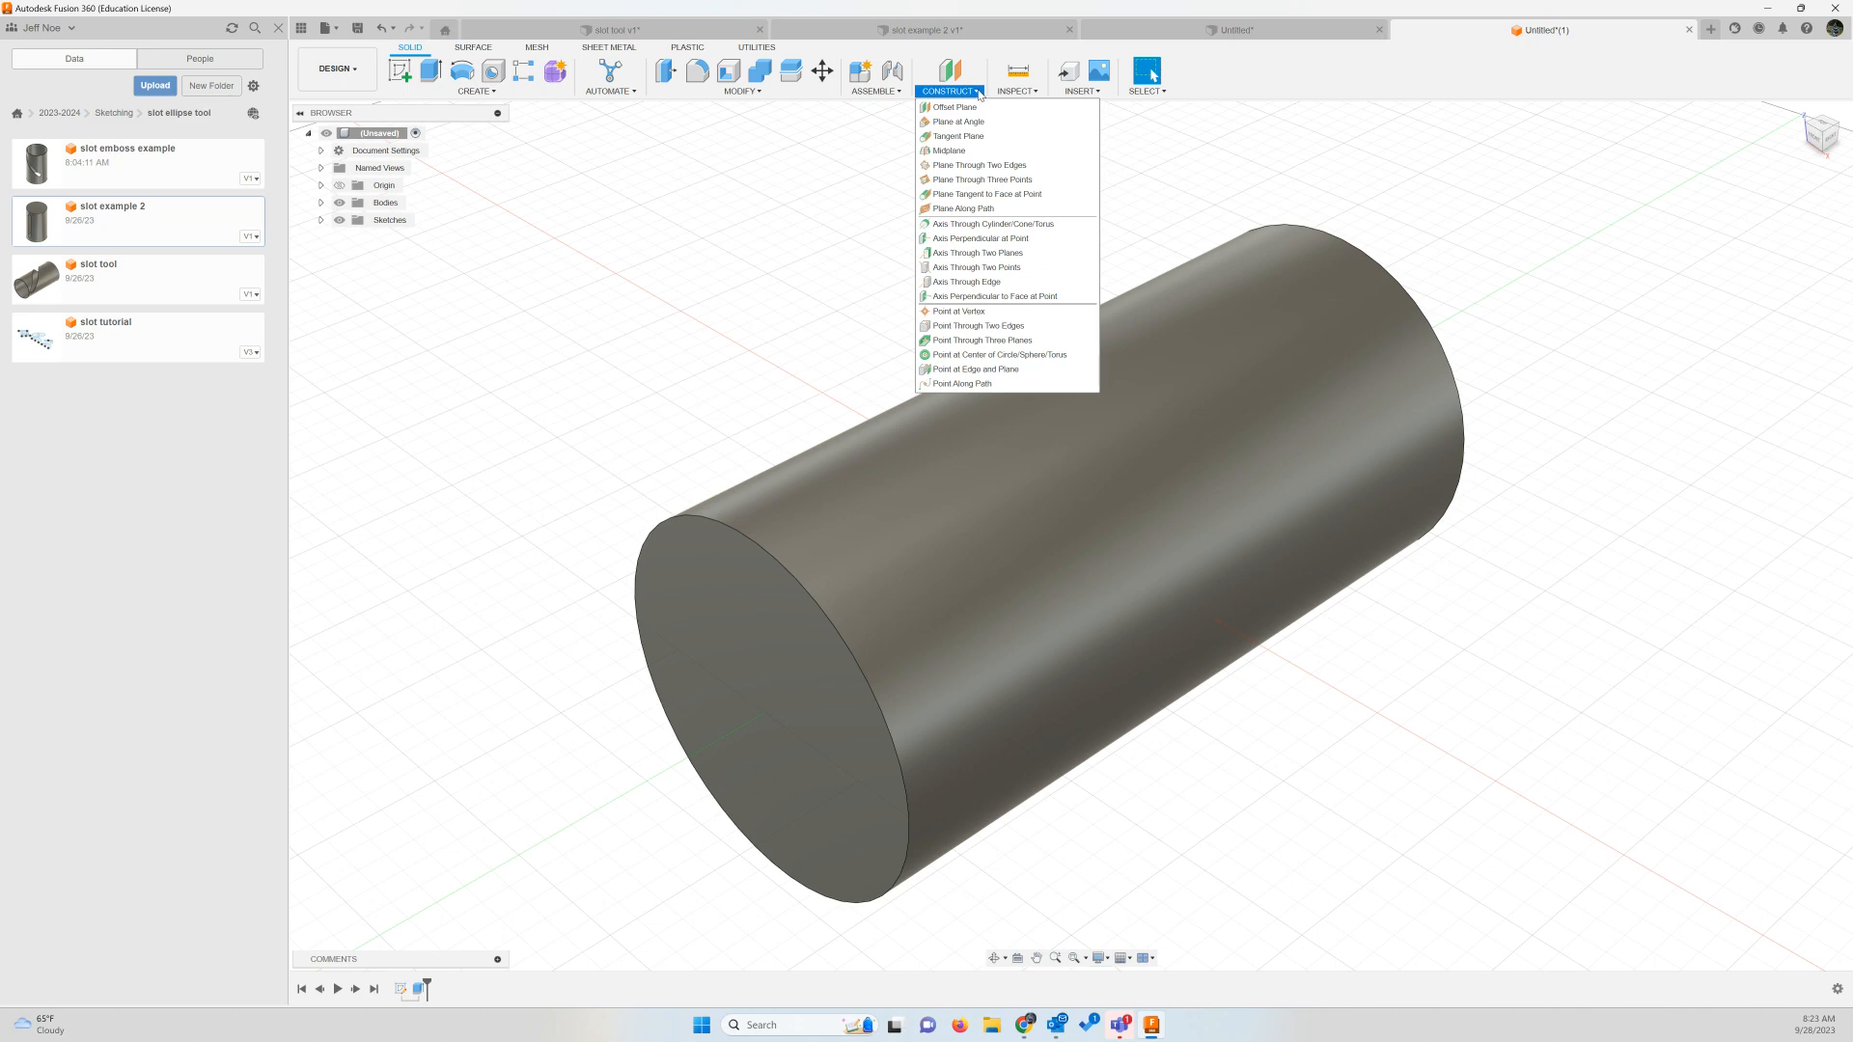
left_click(983, 138)
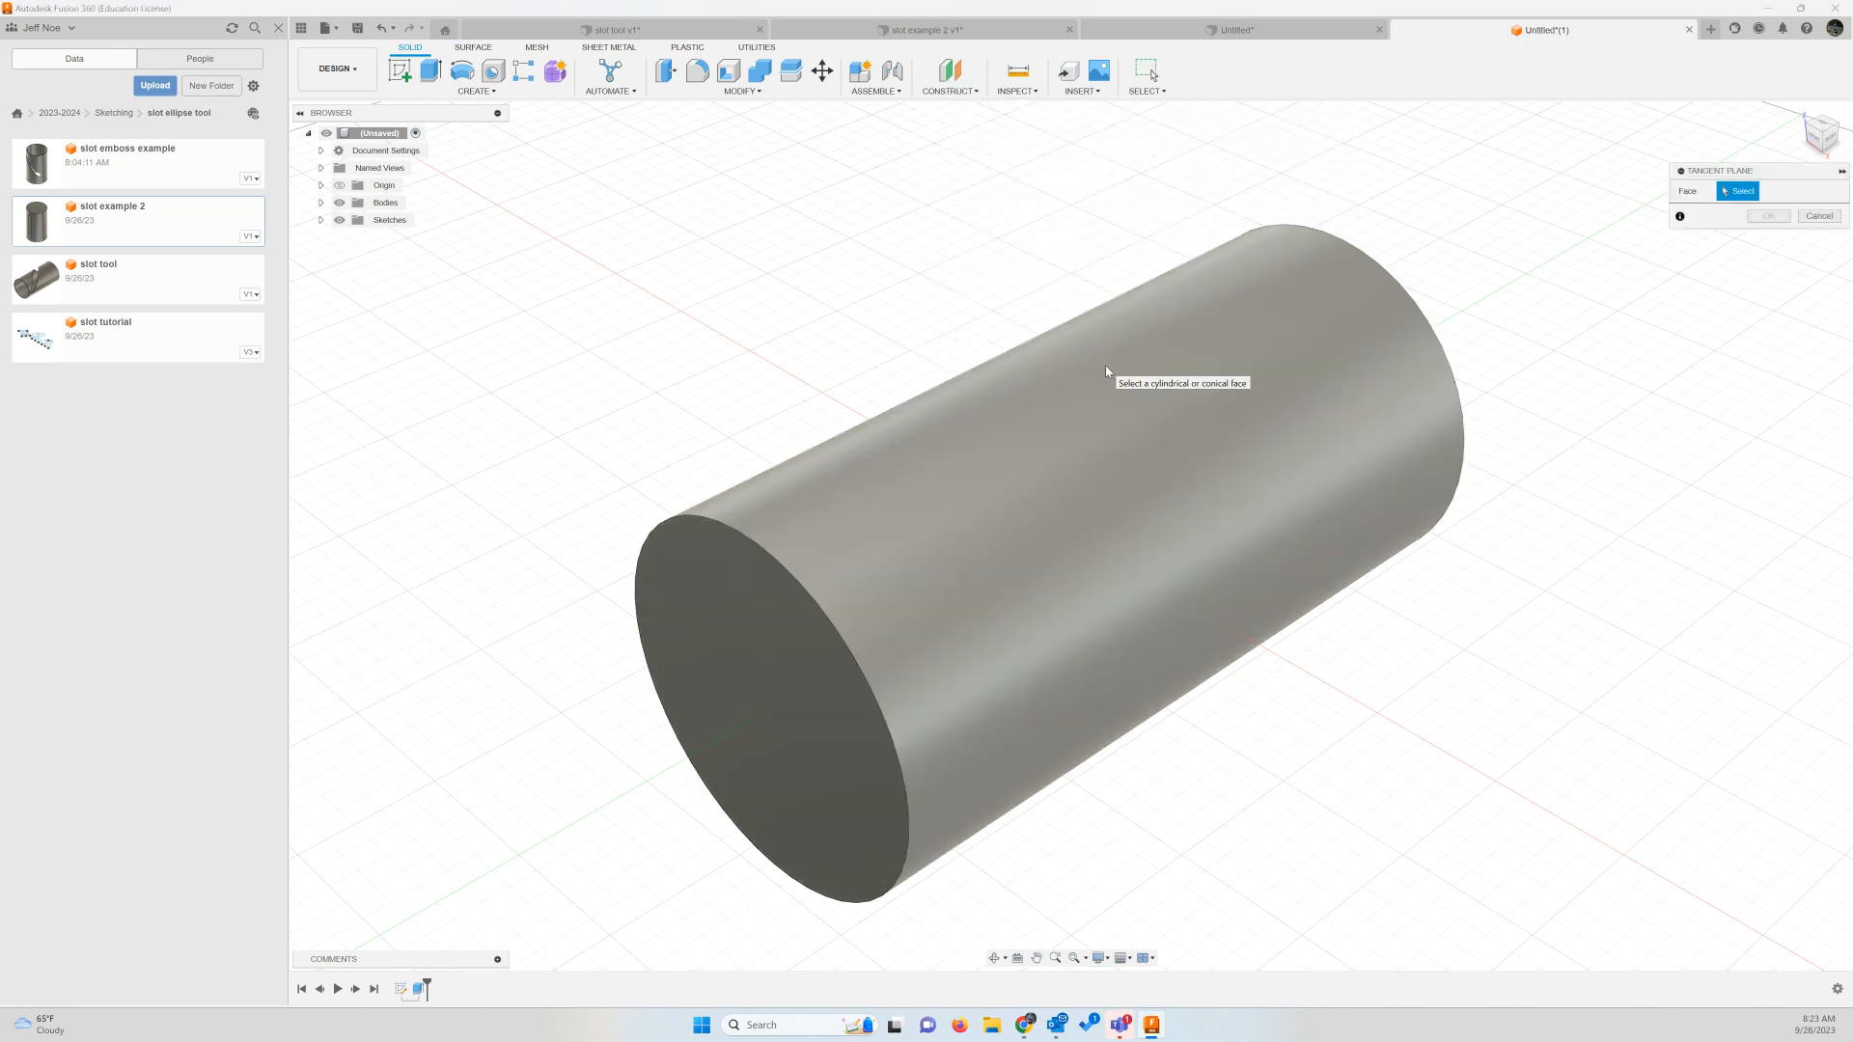
left_click(1106, 367)
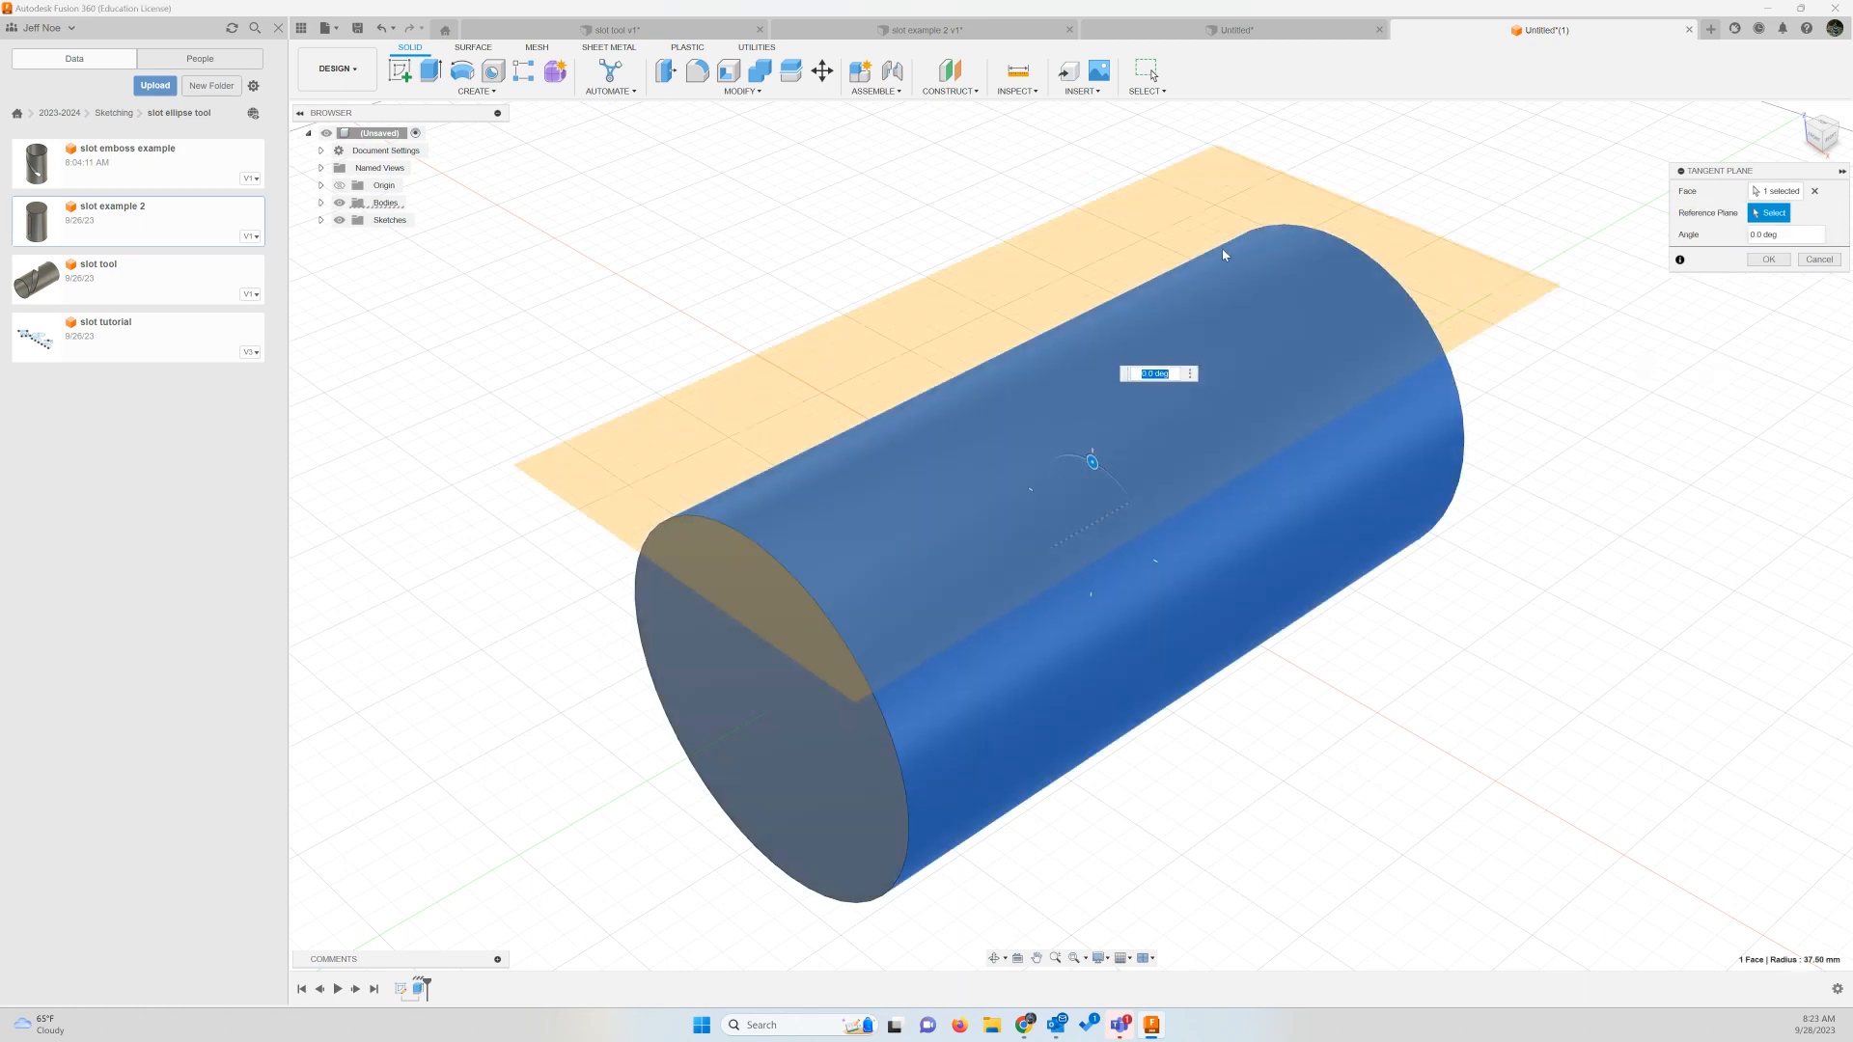
left_click(1766, 260)
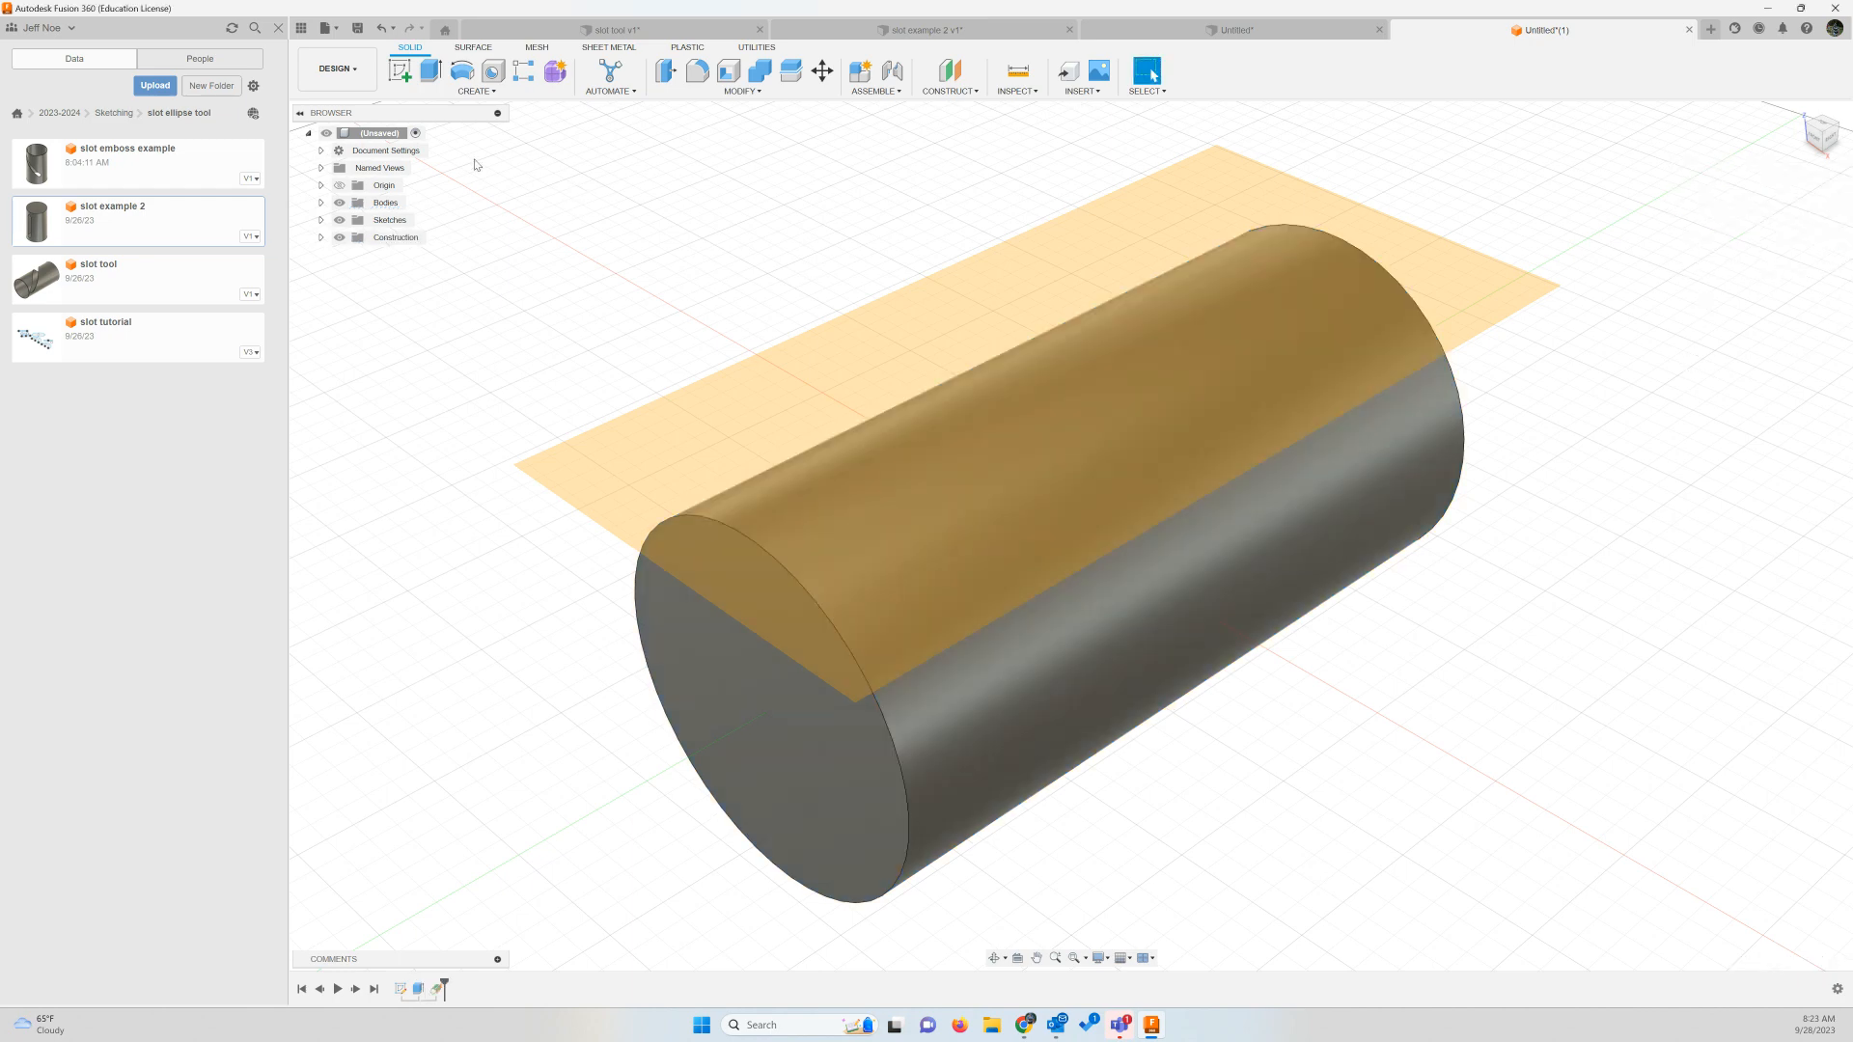
Start a sketch on the tangent plane and draw a vertical construction line through the origin from the cylinder's upper edge to its lower edge
left_click(399, 71)
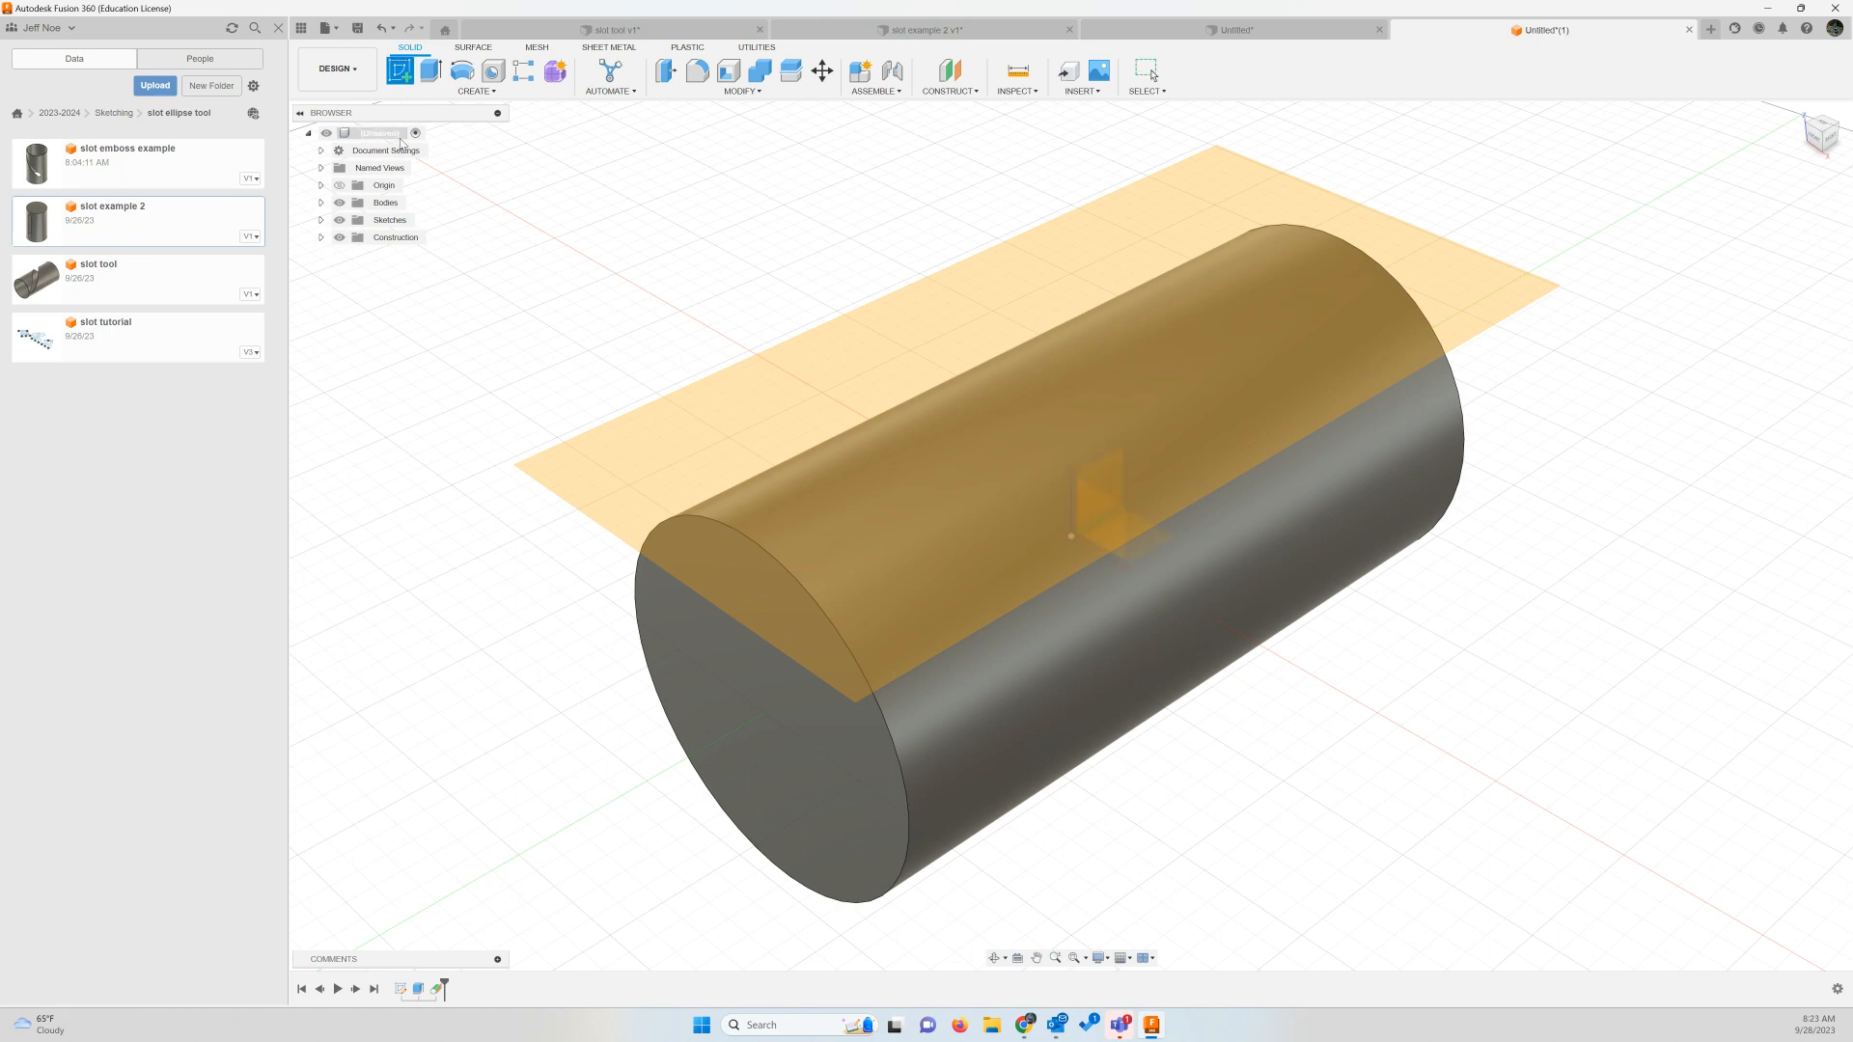
left_click(1158, 257)
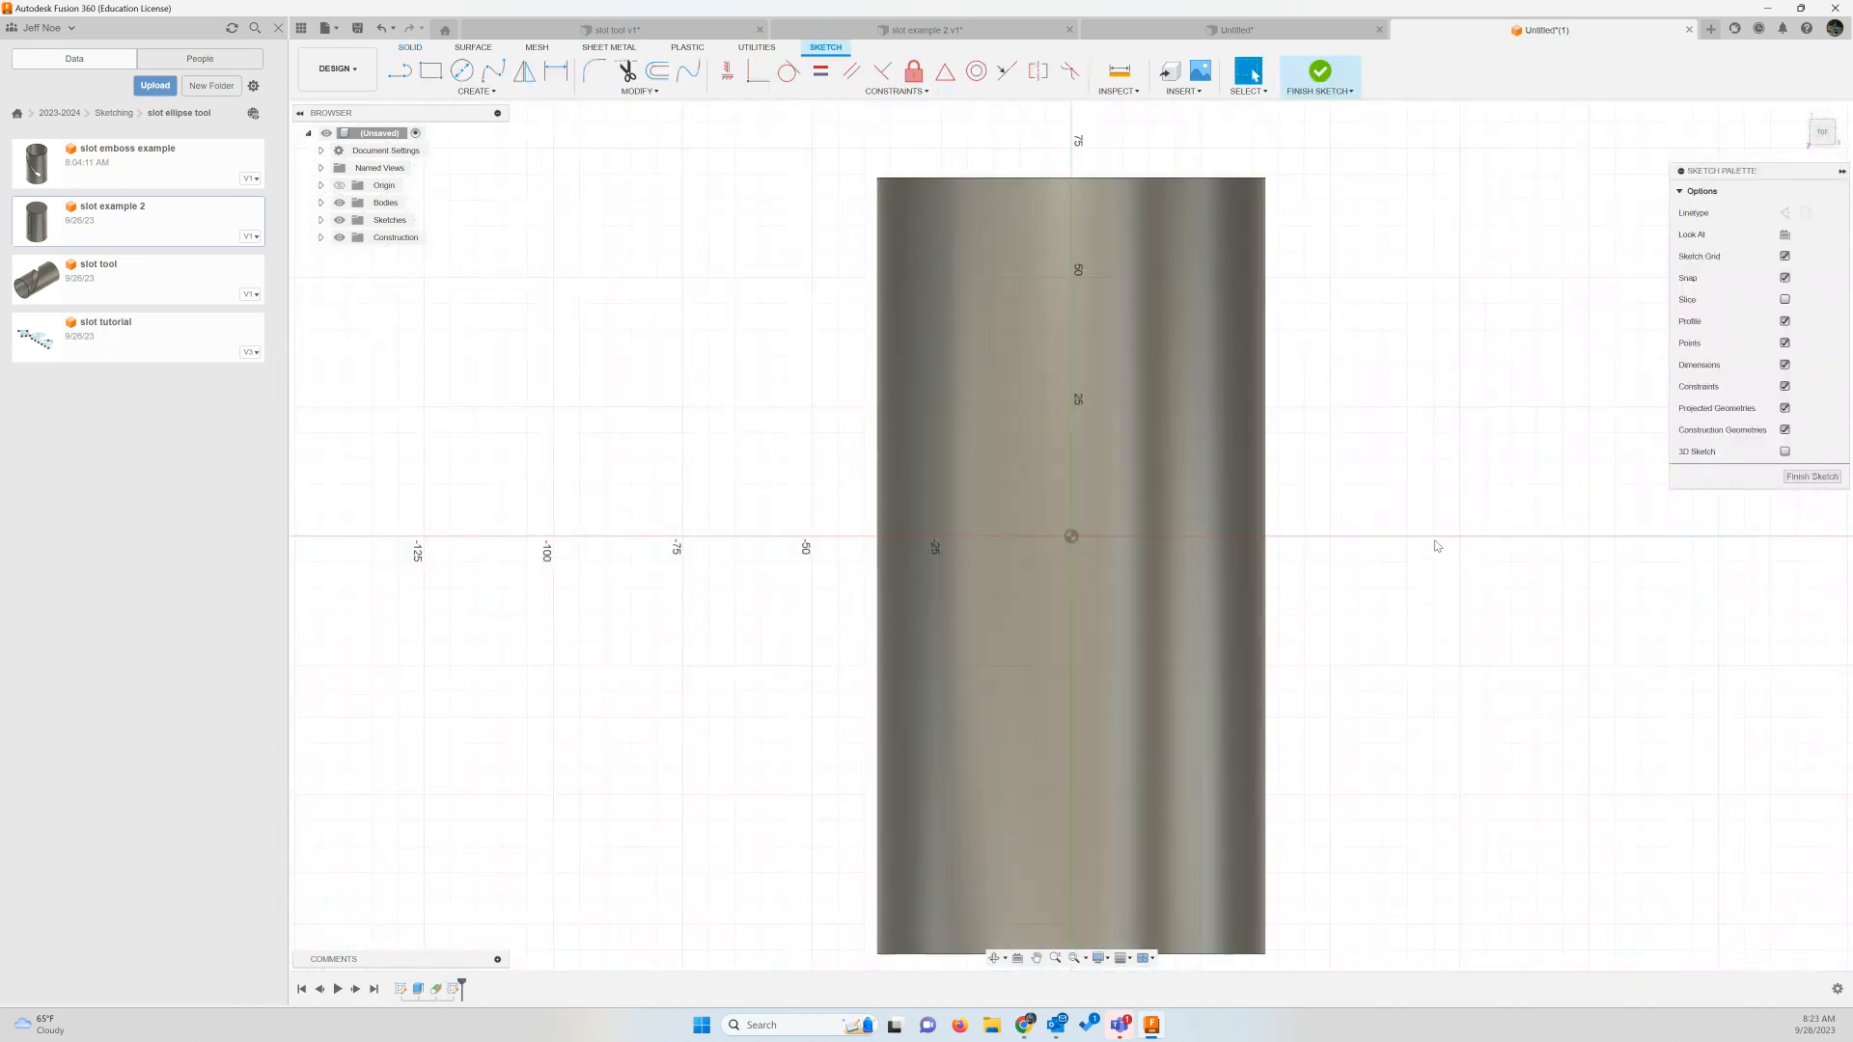
scroll(1435, 546, "down", 1)
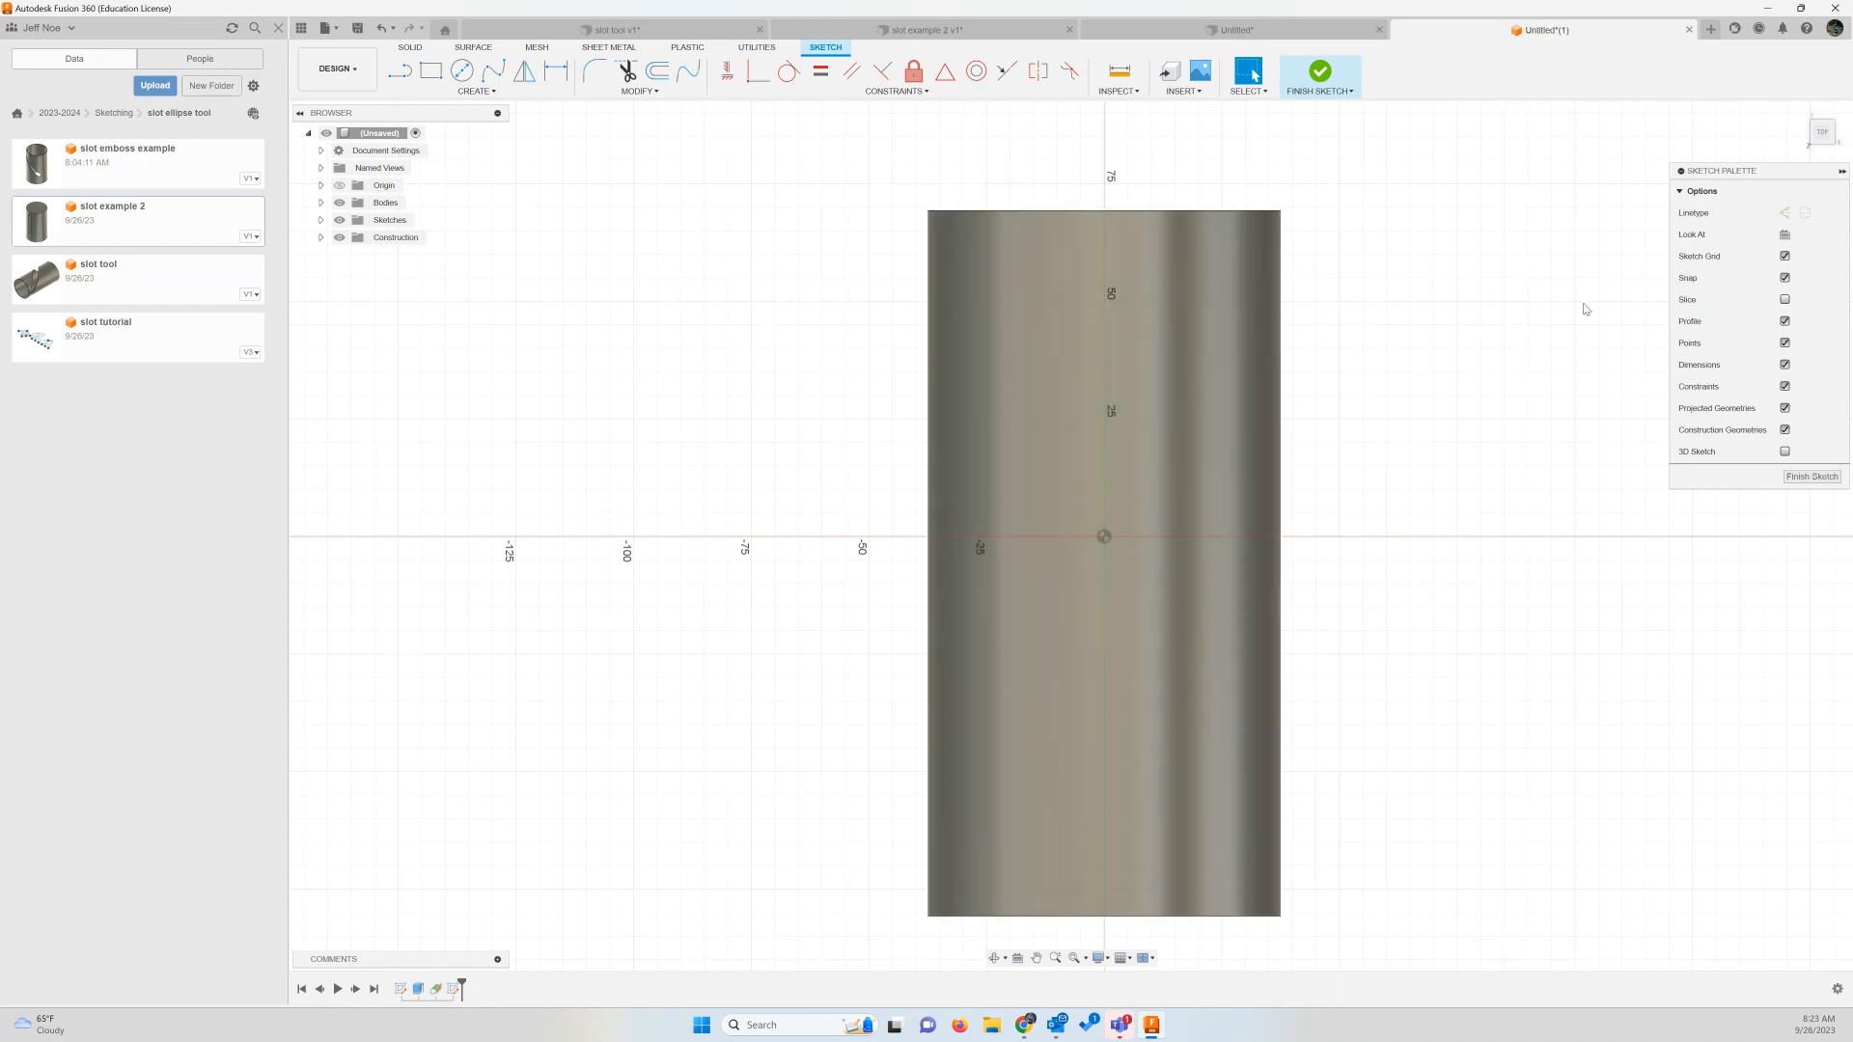
left_click(1785, 213)
left_click(407, 81)
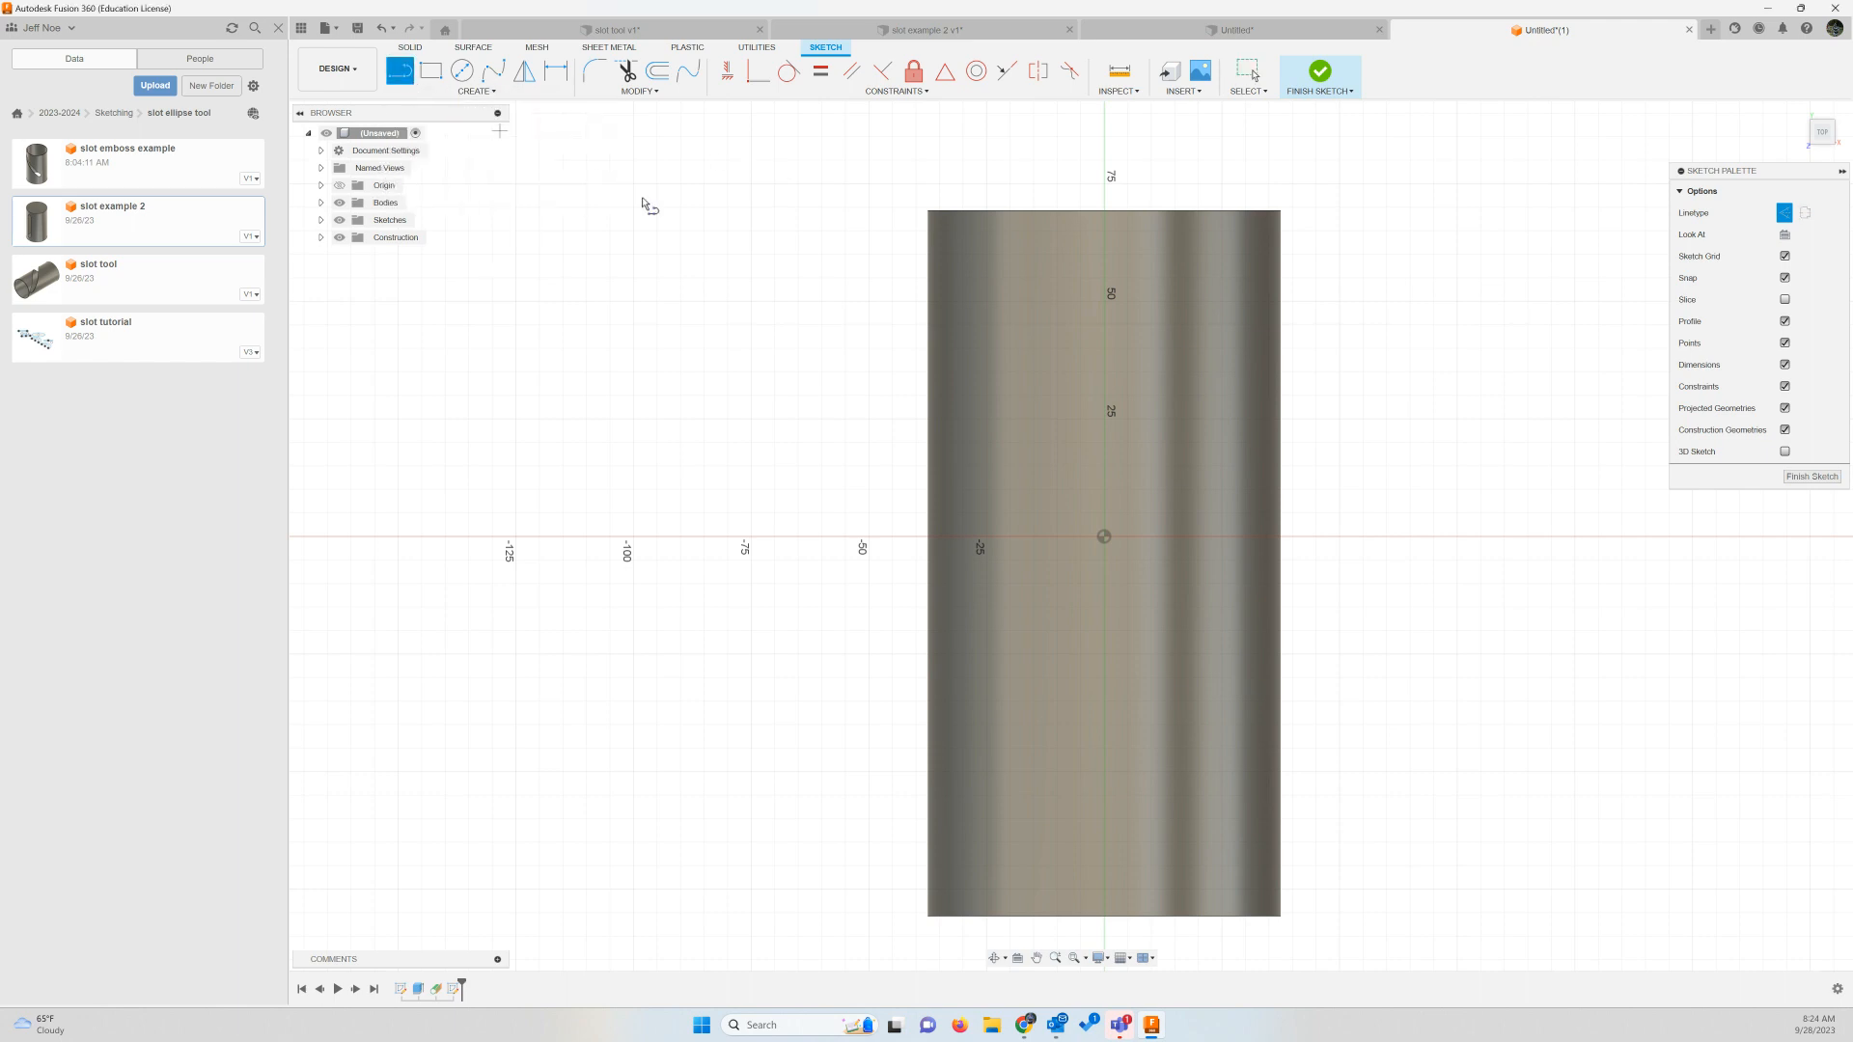
left_click(1105, 209)
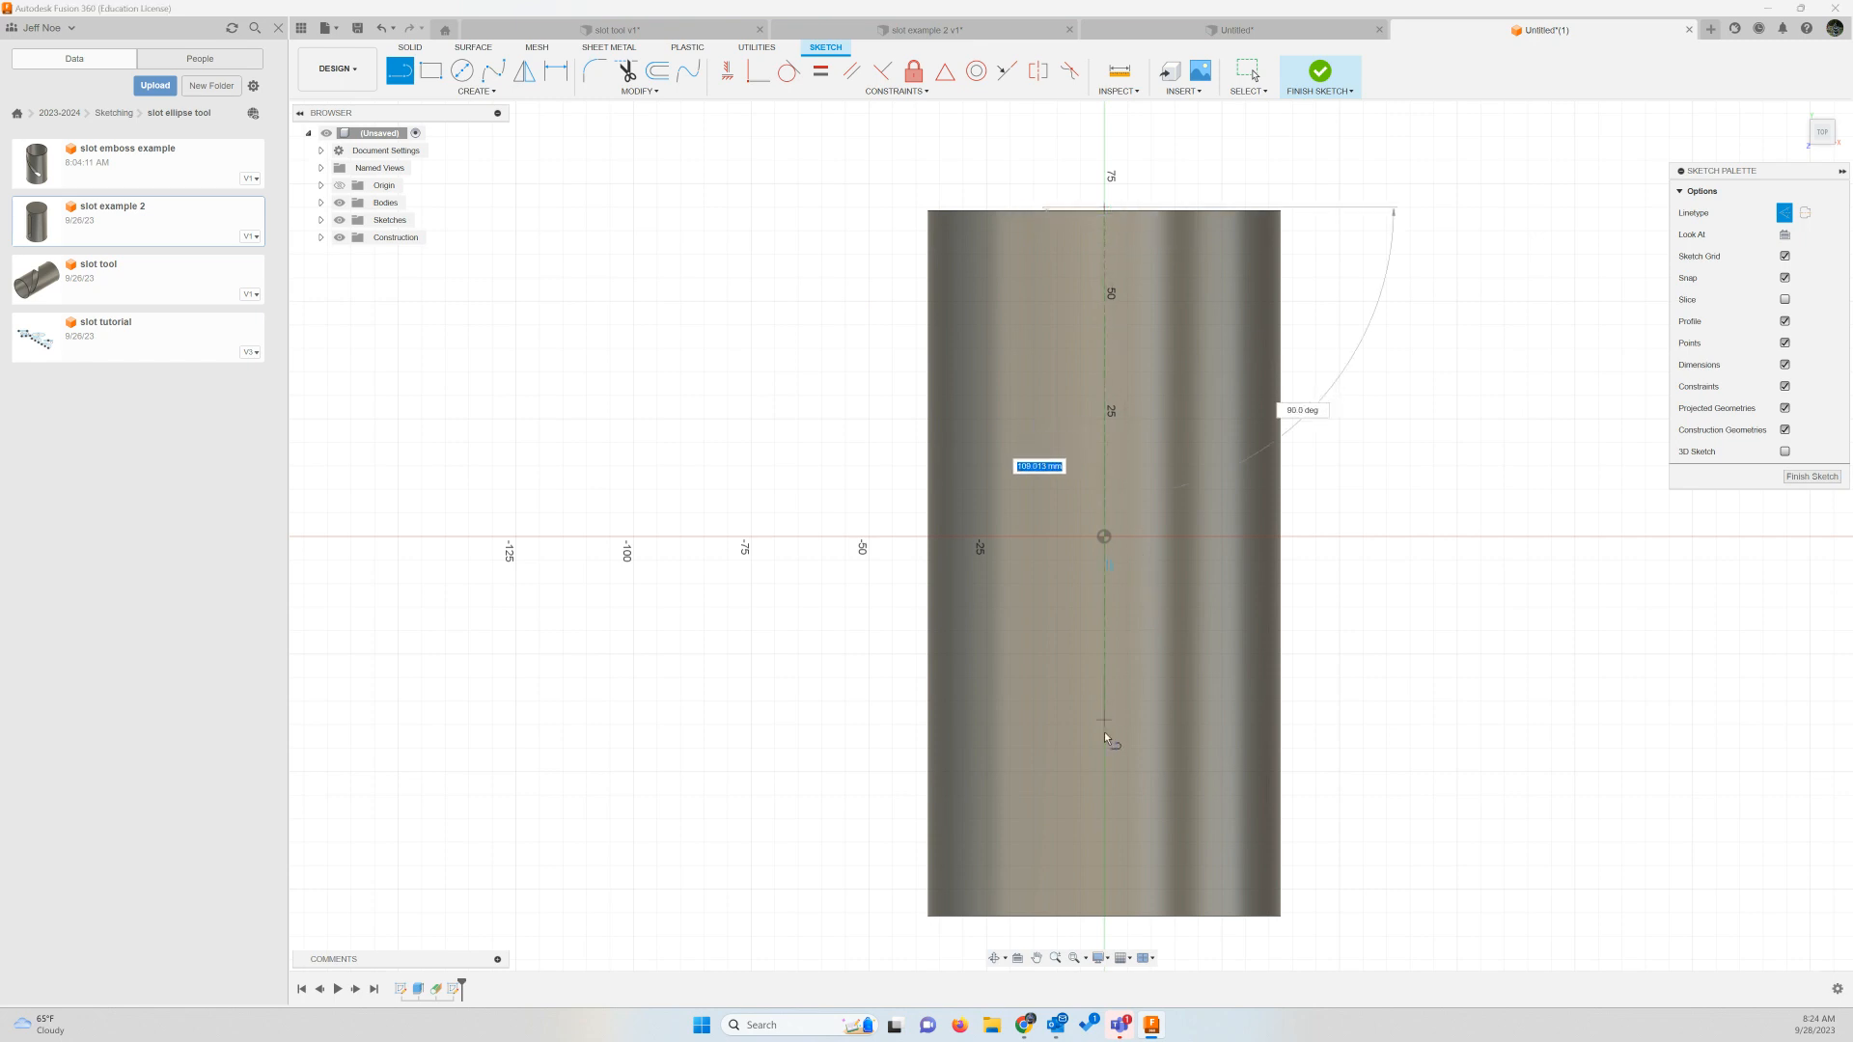
left_click(1104, 916)
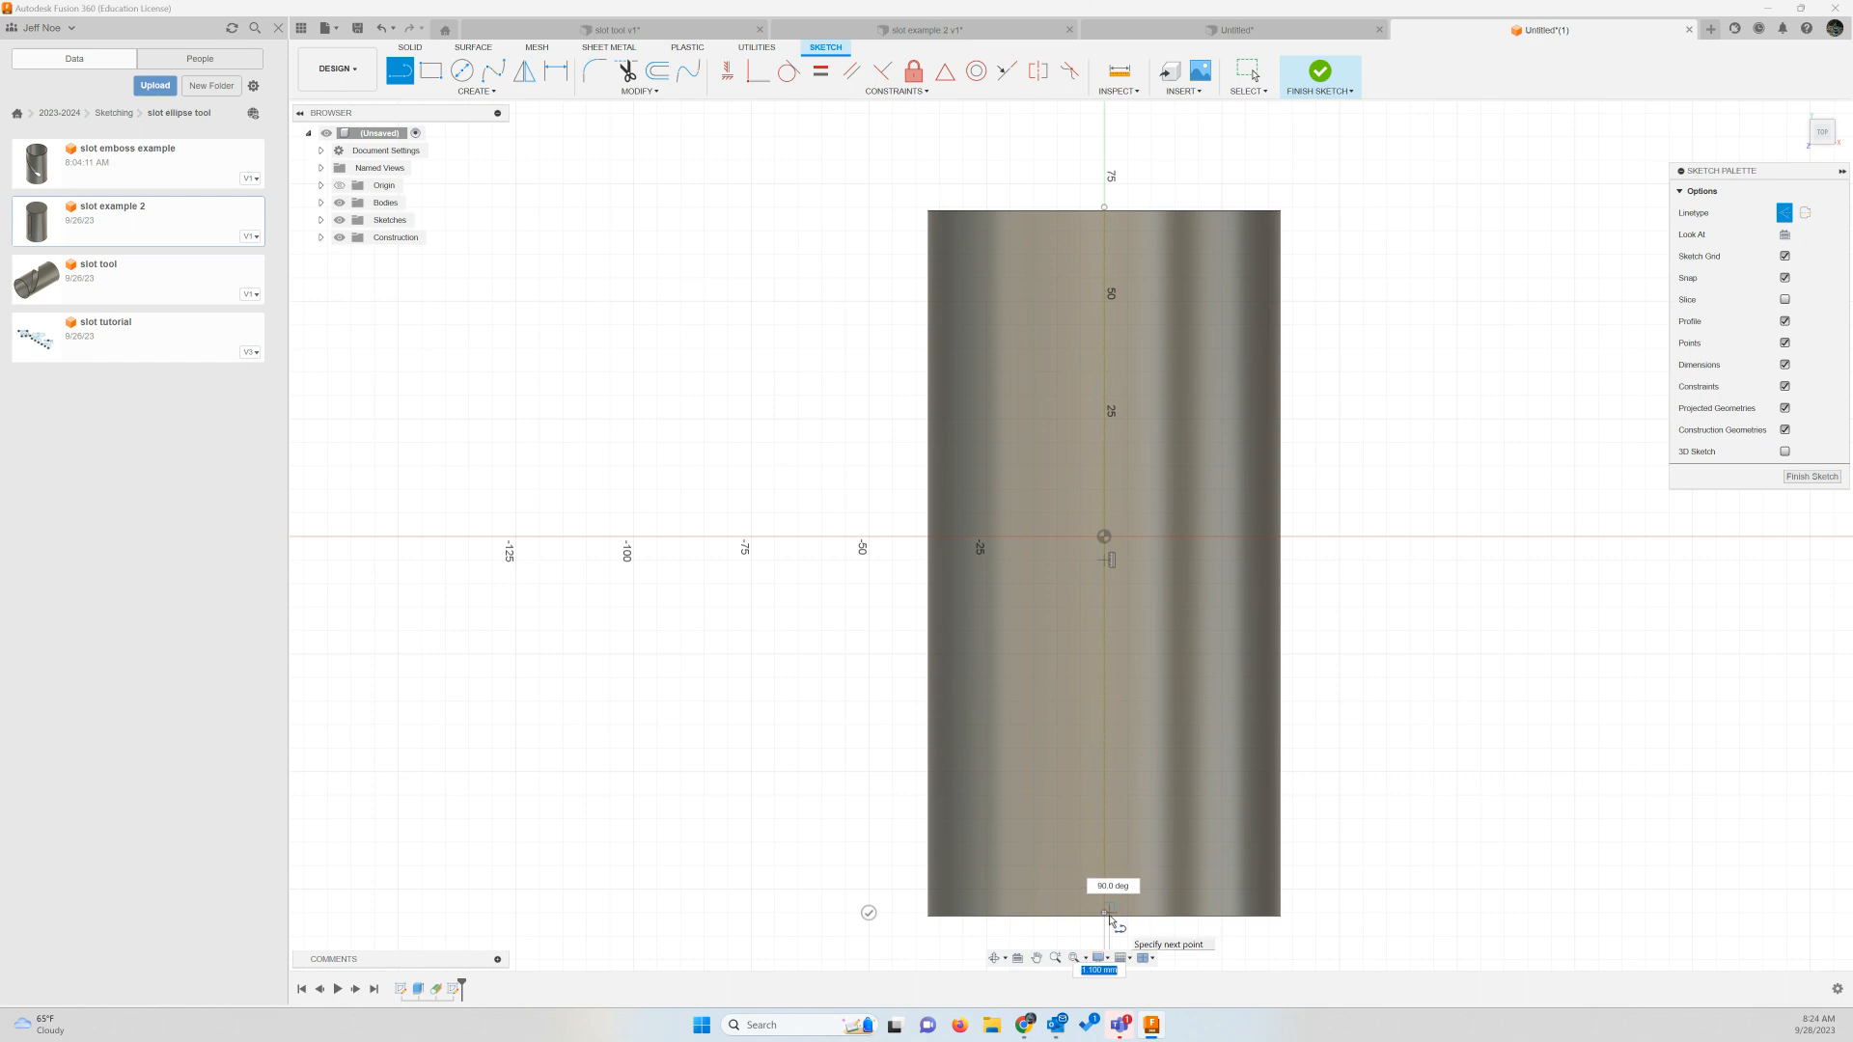
key("Escape")
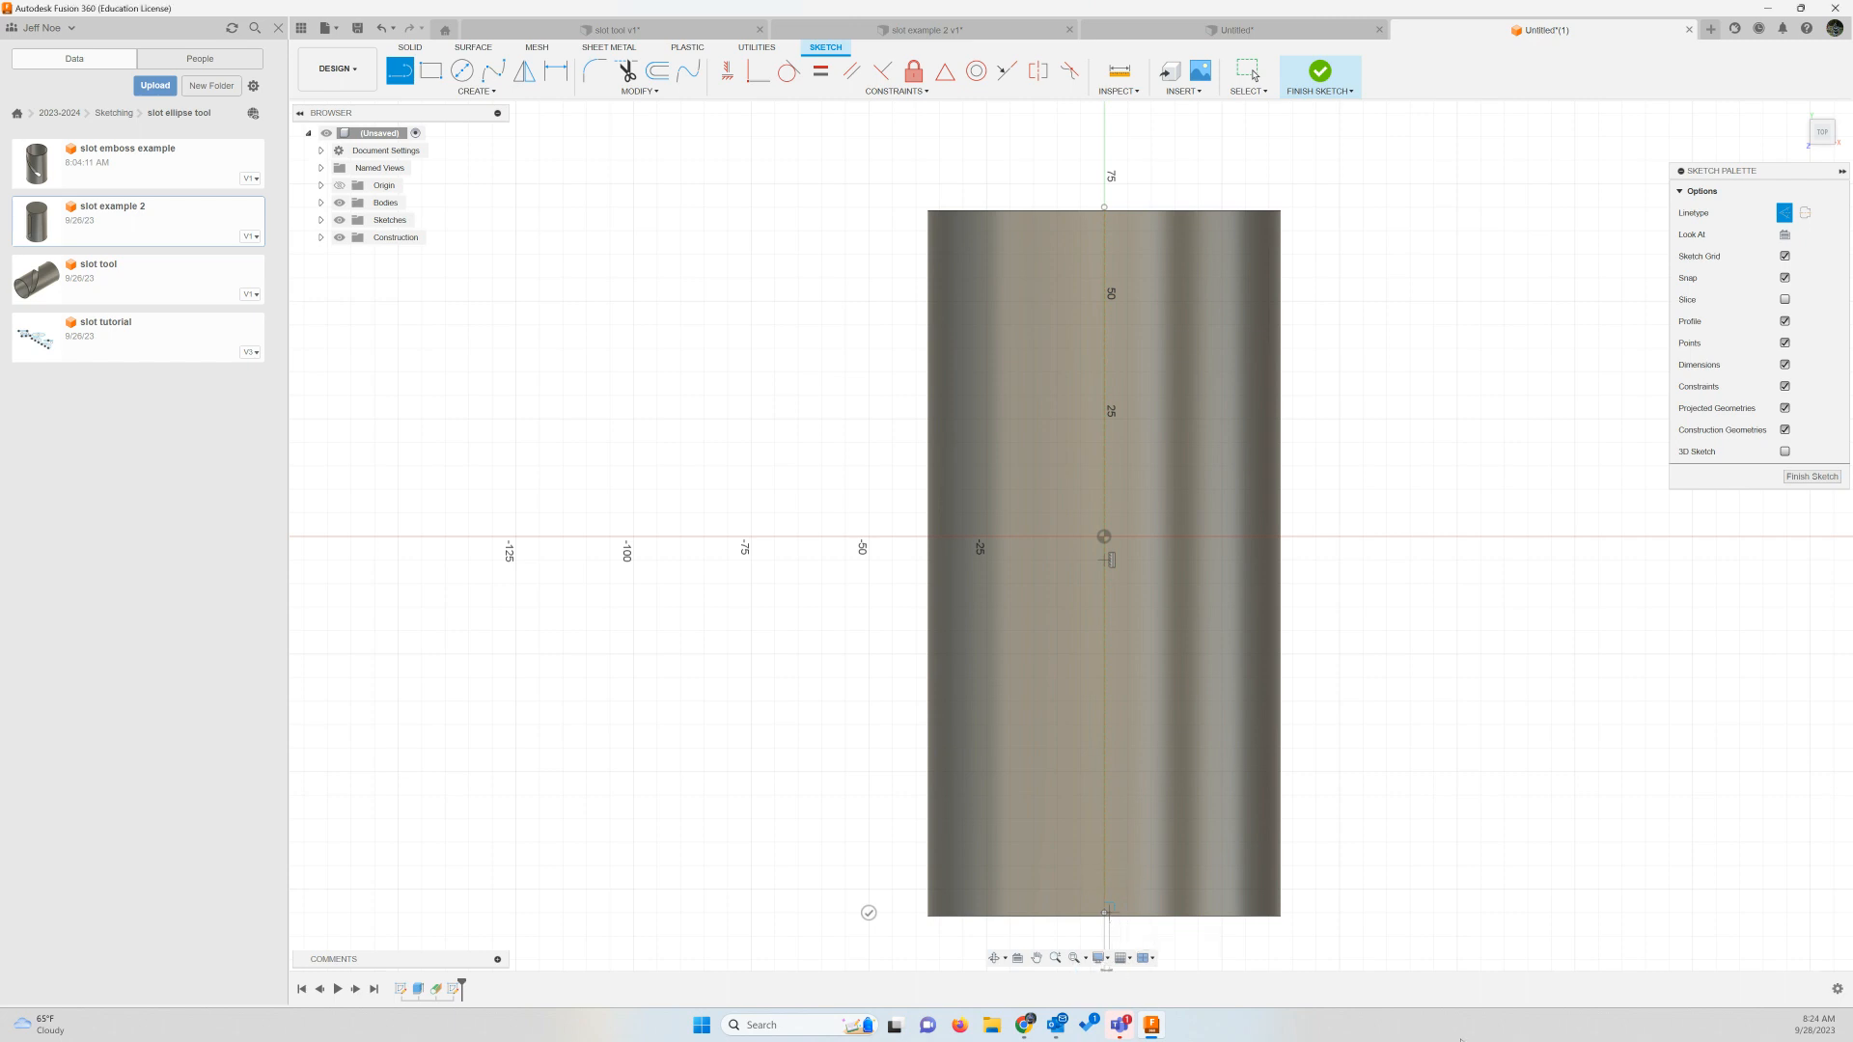
Draw a diagonal center-to-center slot about 161 mm long and 20 mm wide, from beyond the cylinder's lower right to beyond its upper left
left_click(1104, 479)
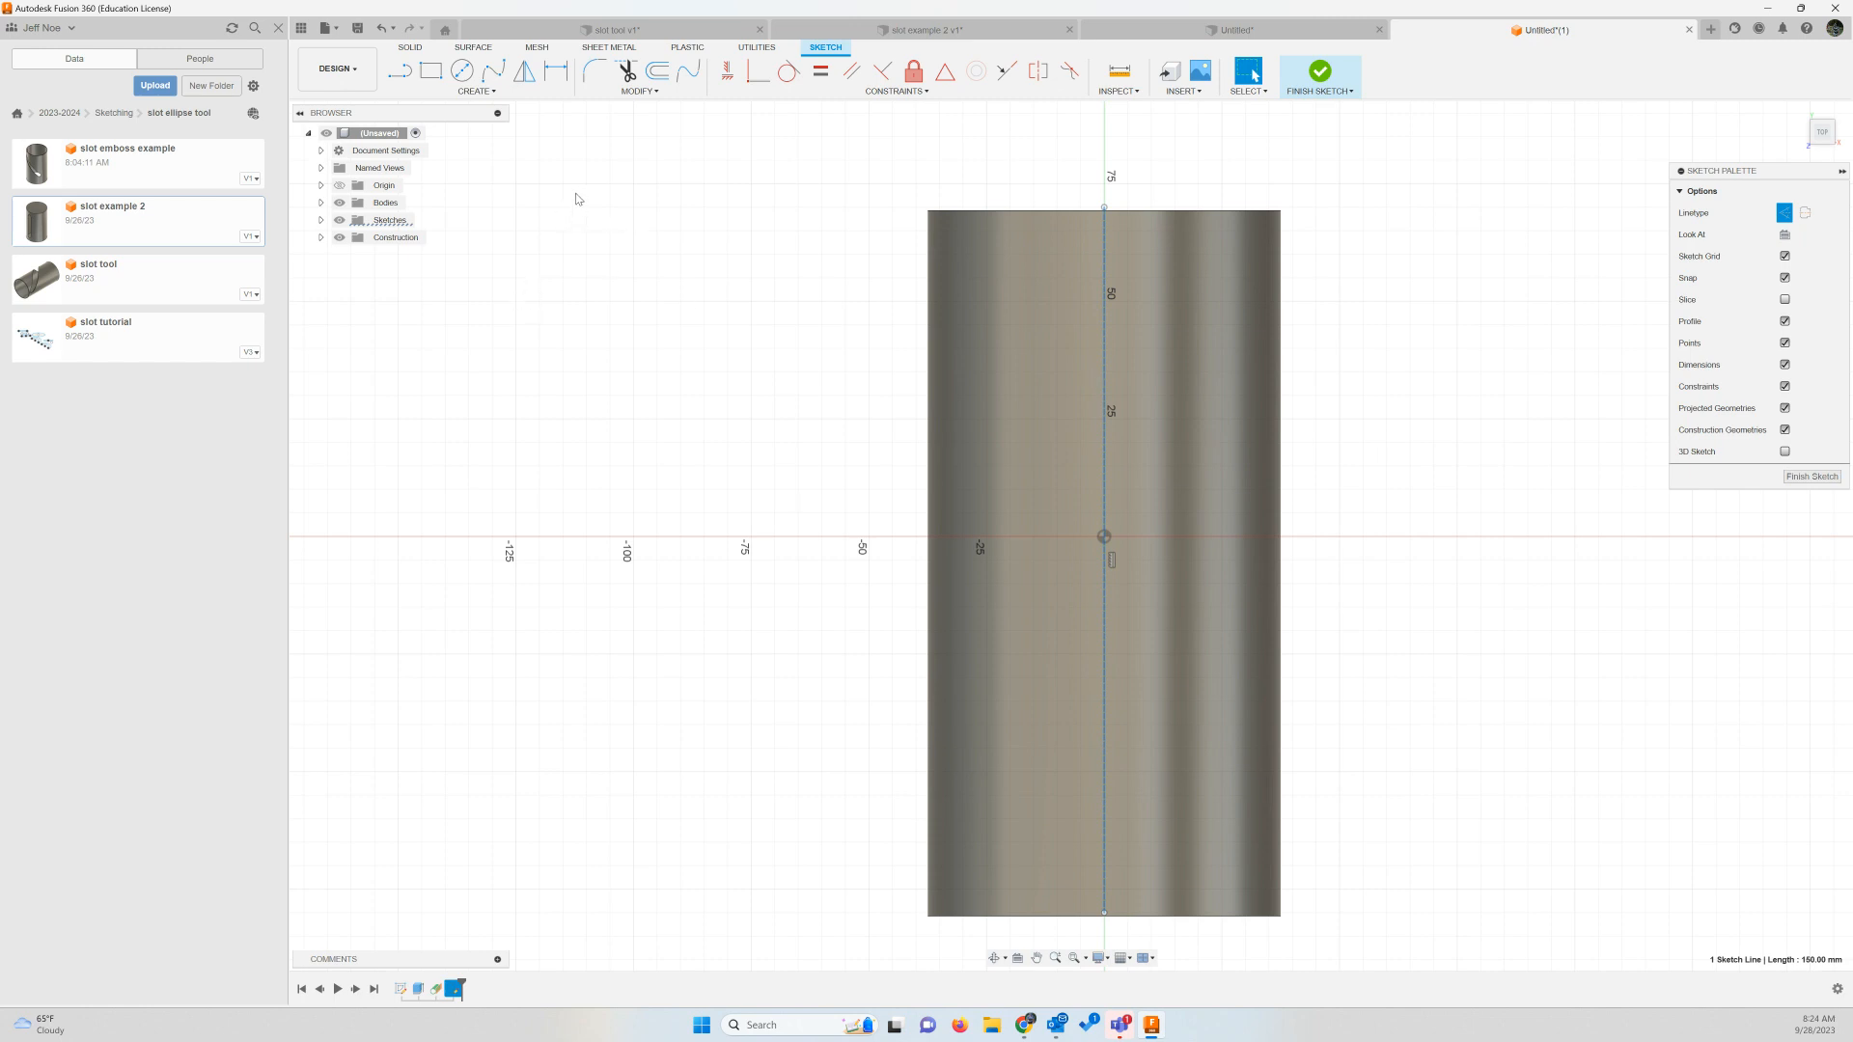
left_click(492, 93)
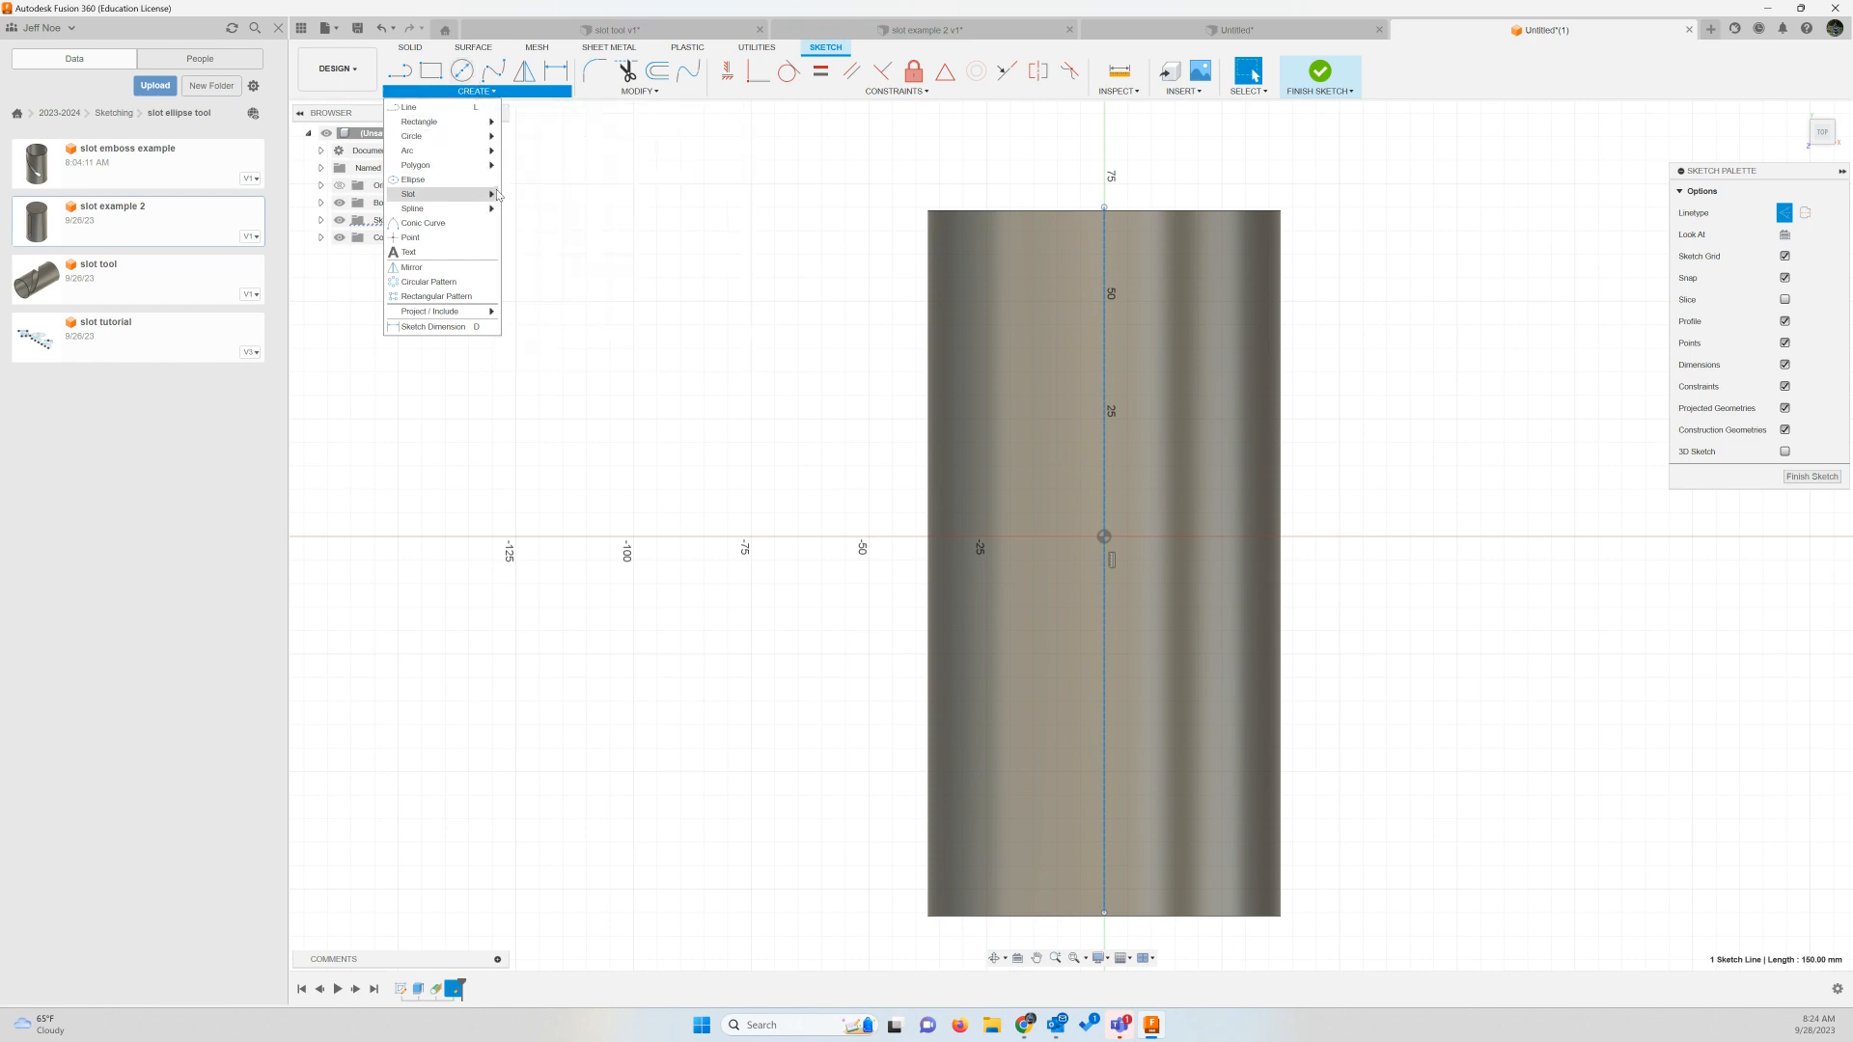
mouse_move(498, 195)
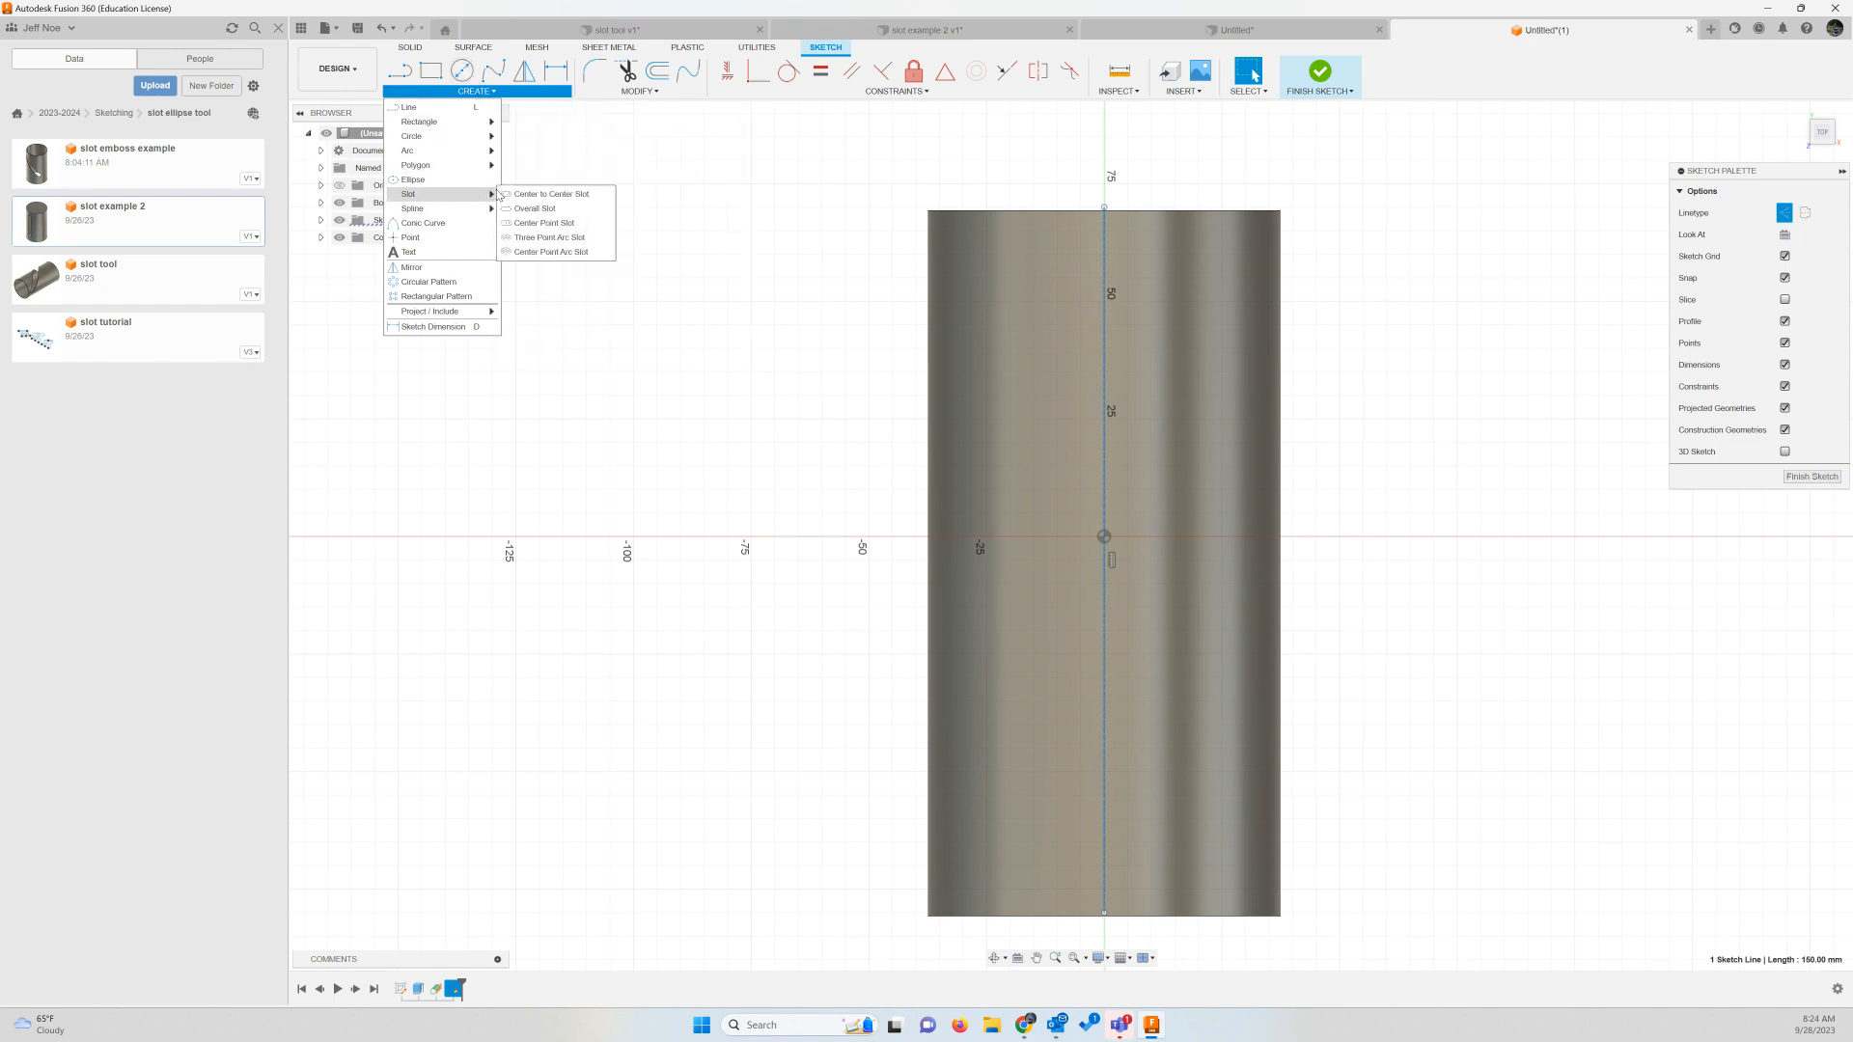
left_click(558, 196)
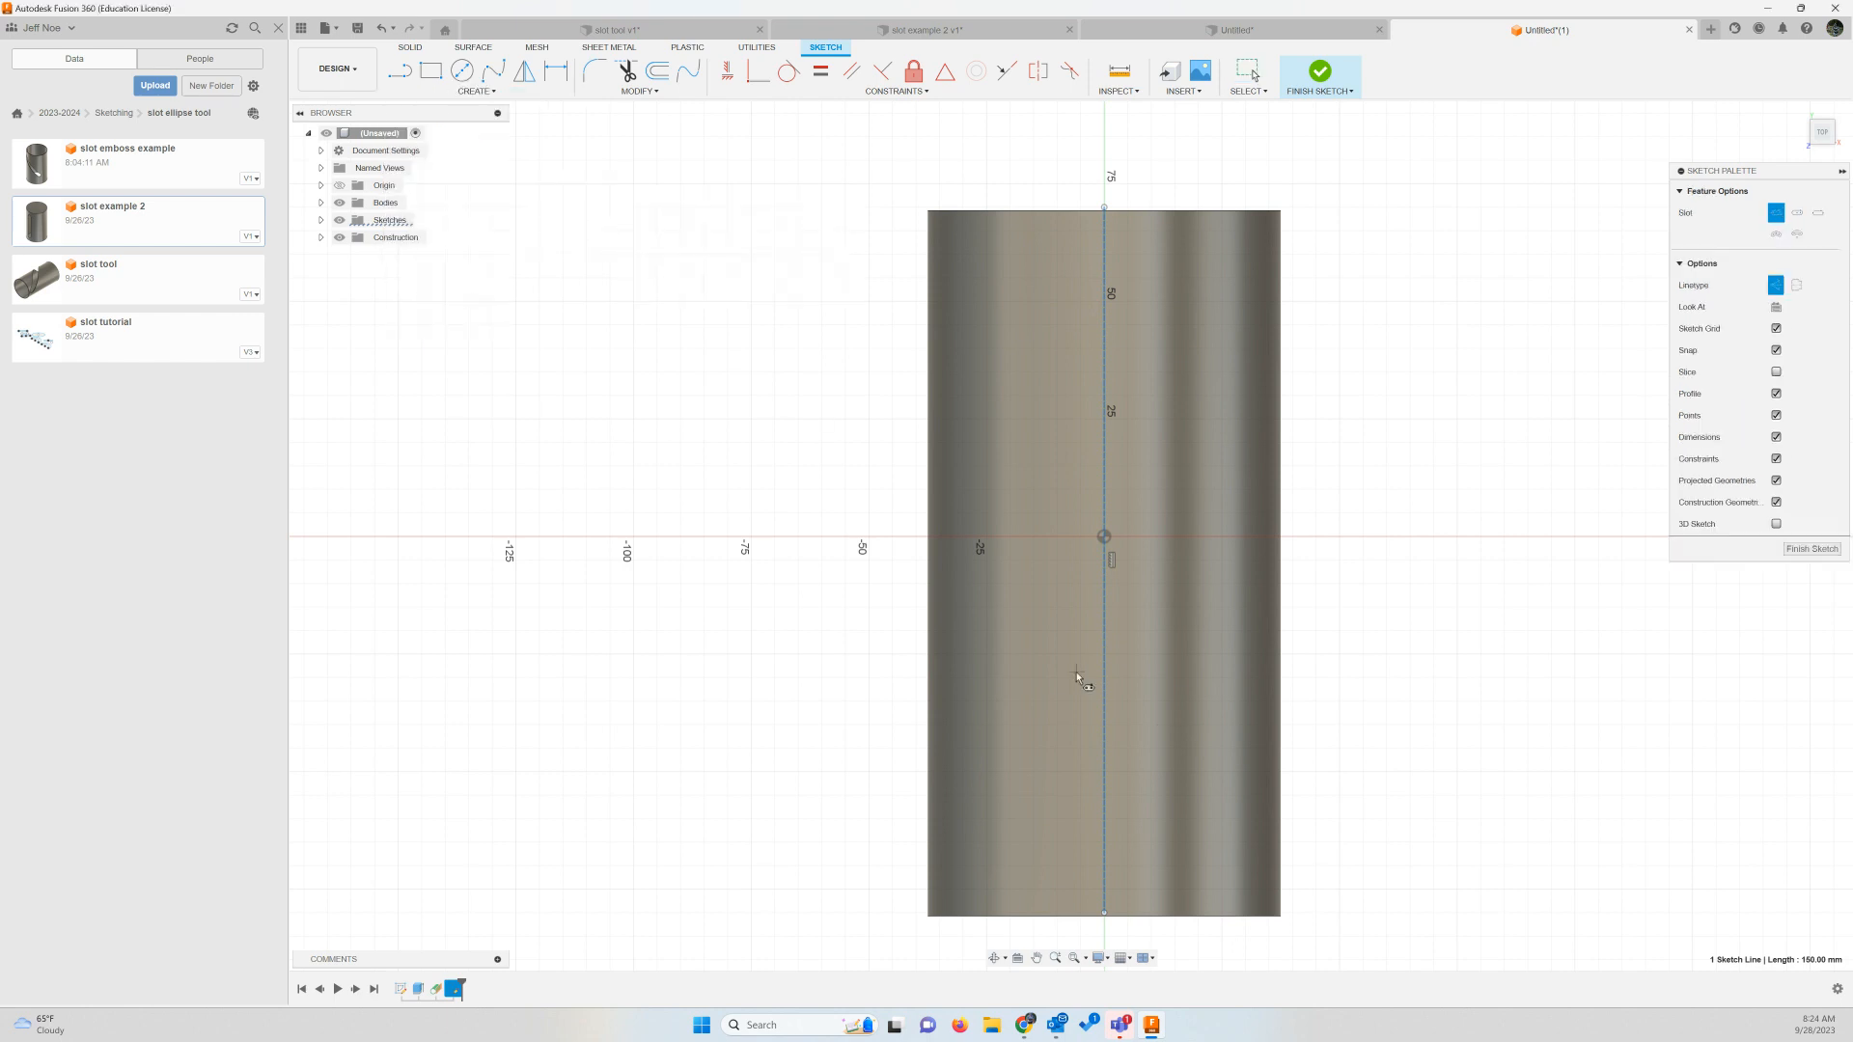
left_click(1316, 866)
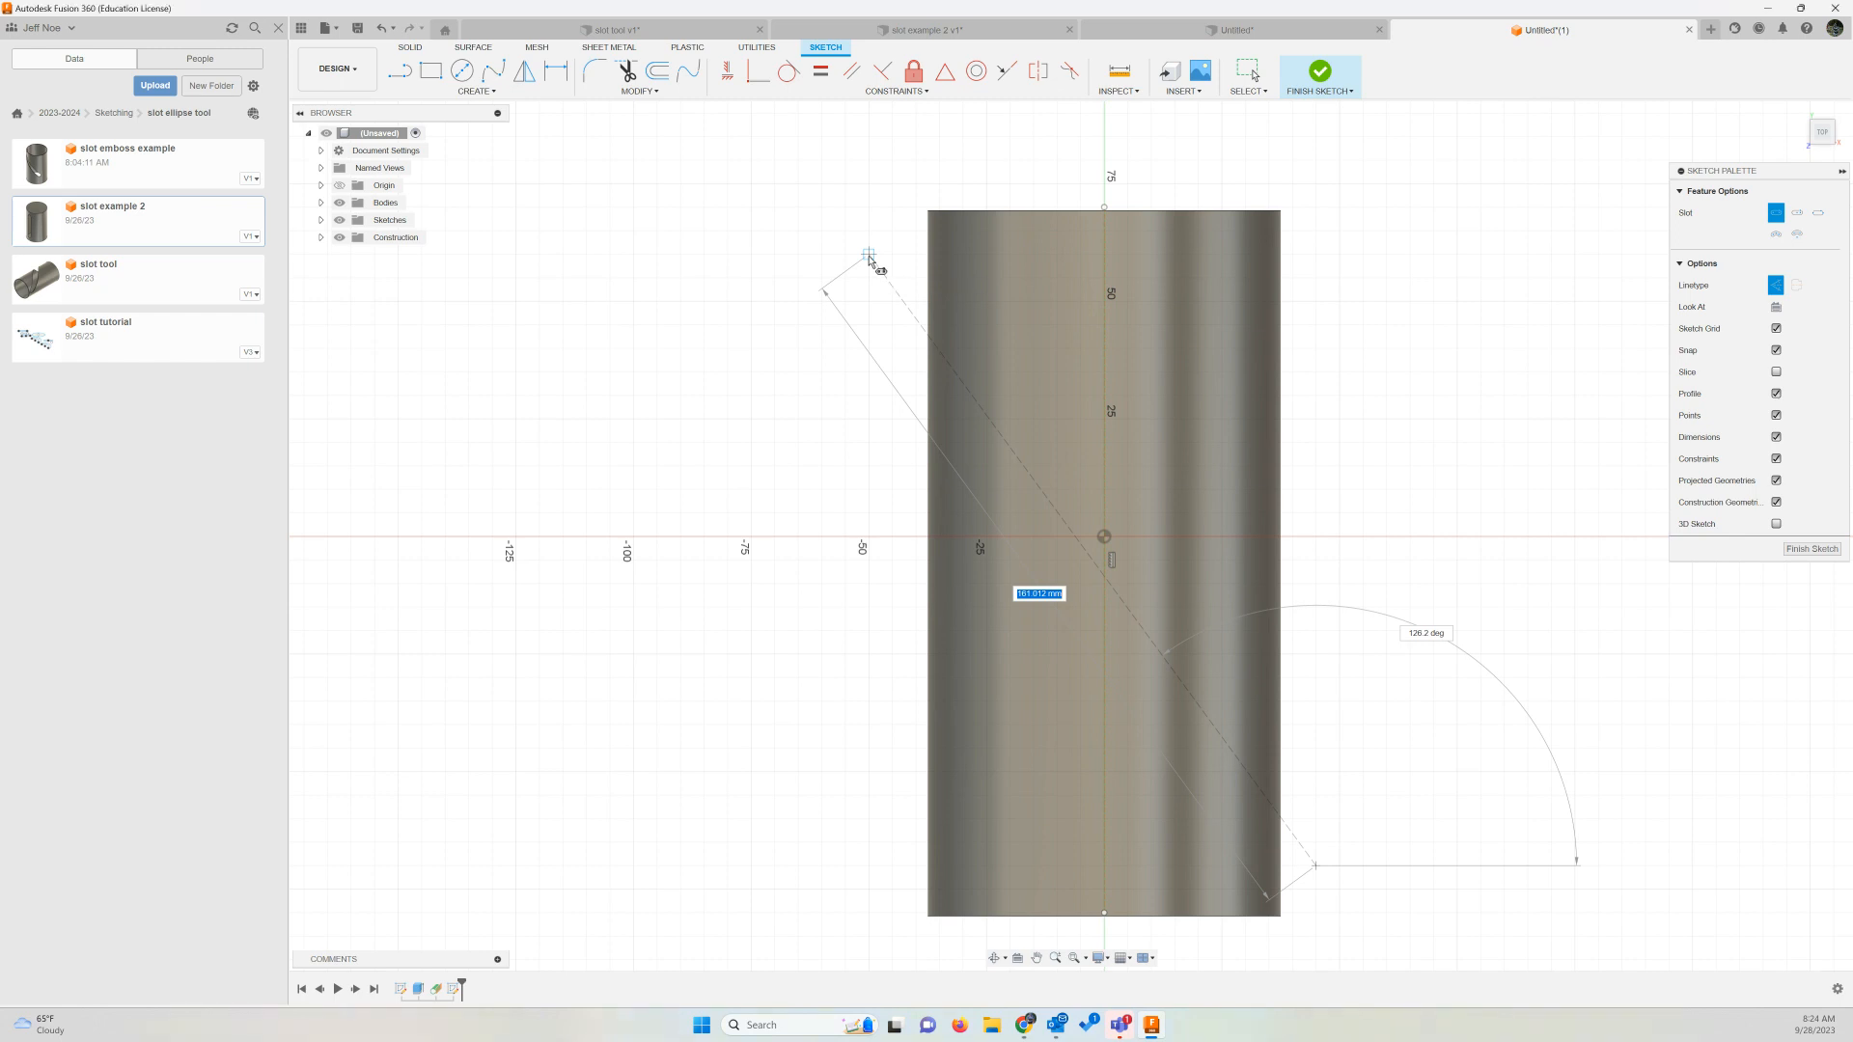
left_click(868, 257)
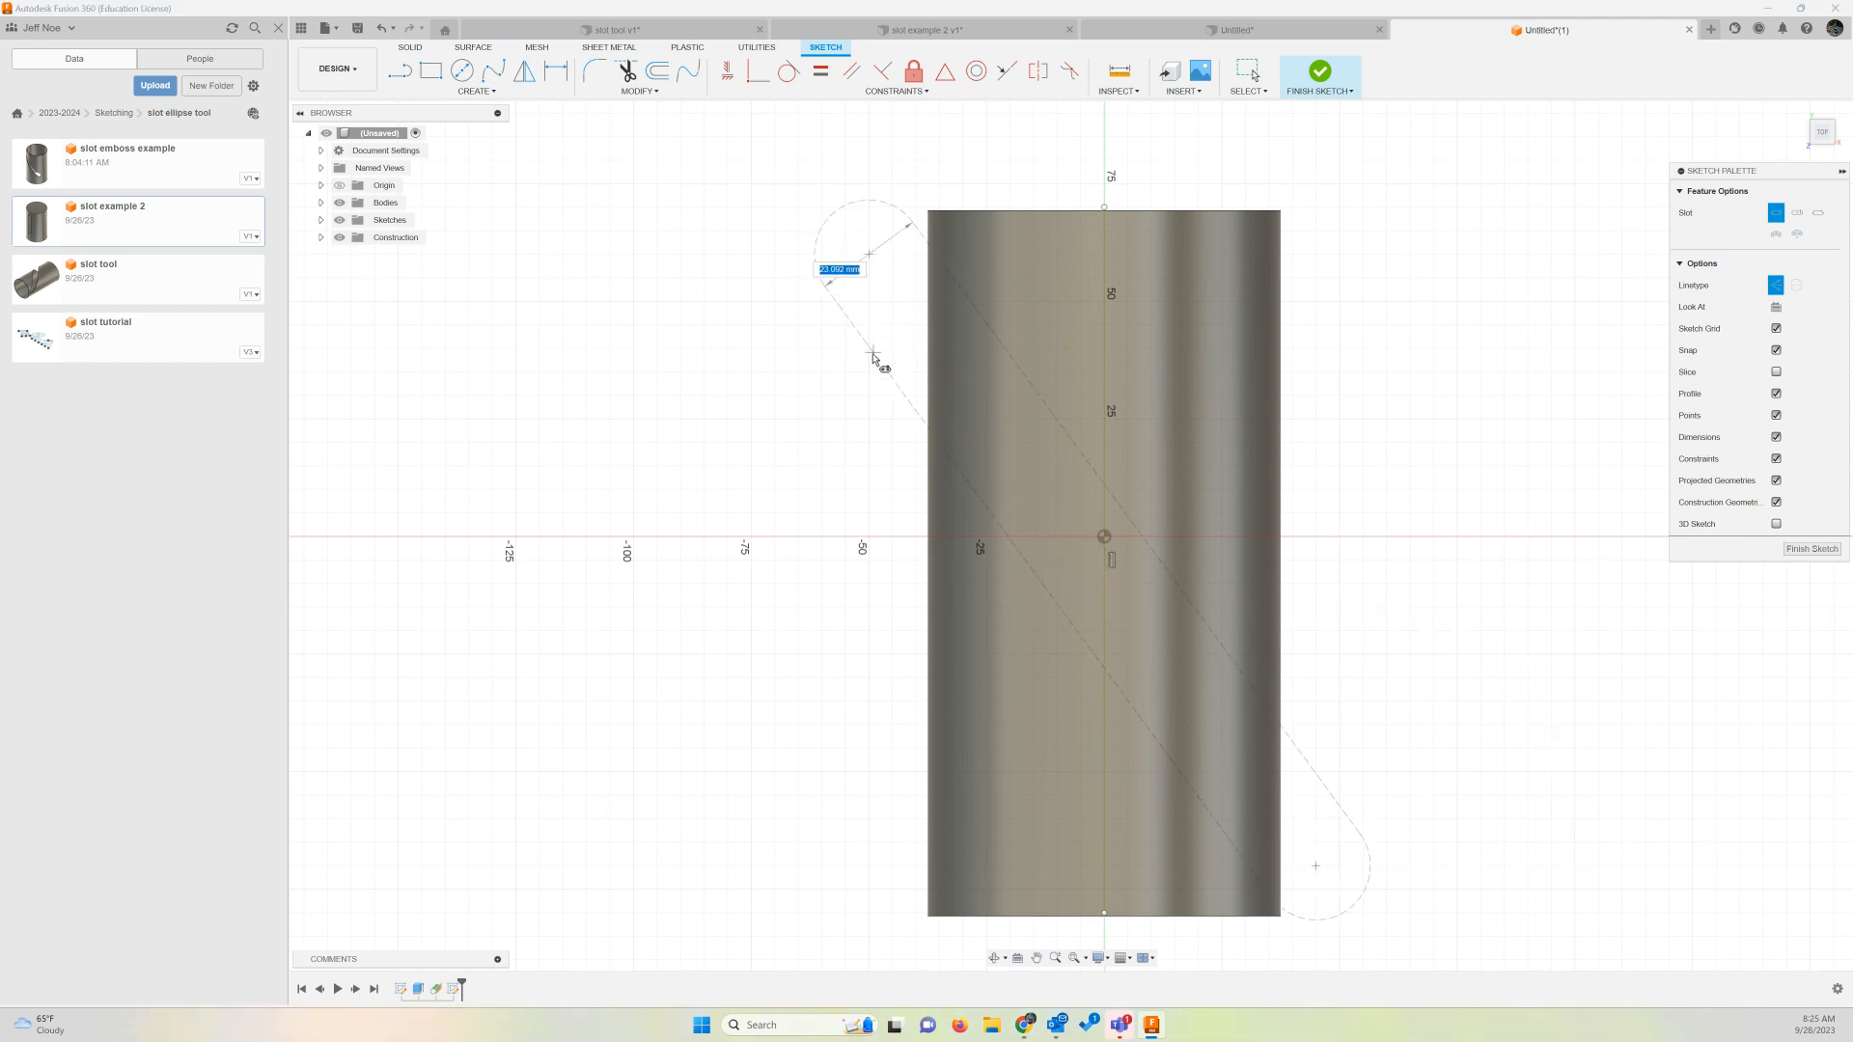
type("20")
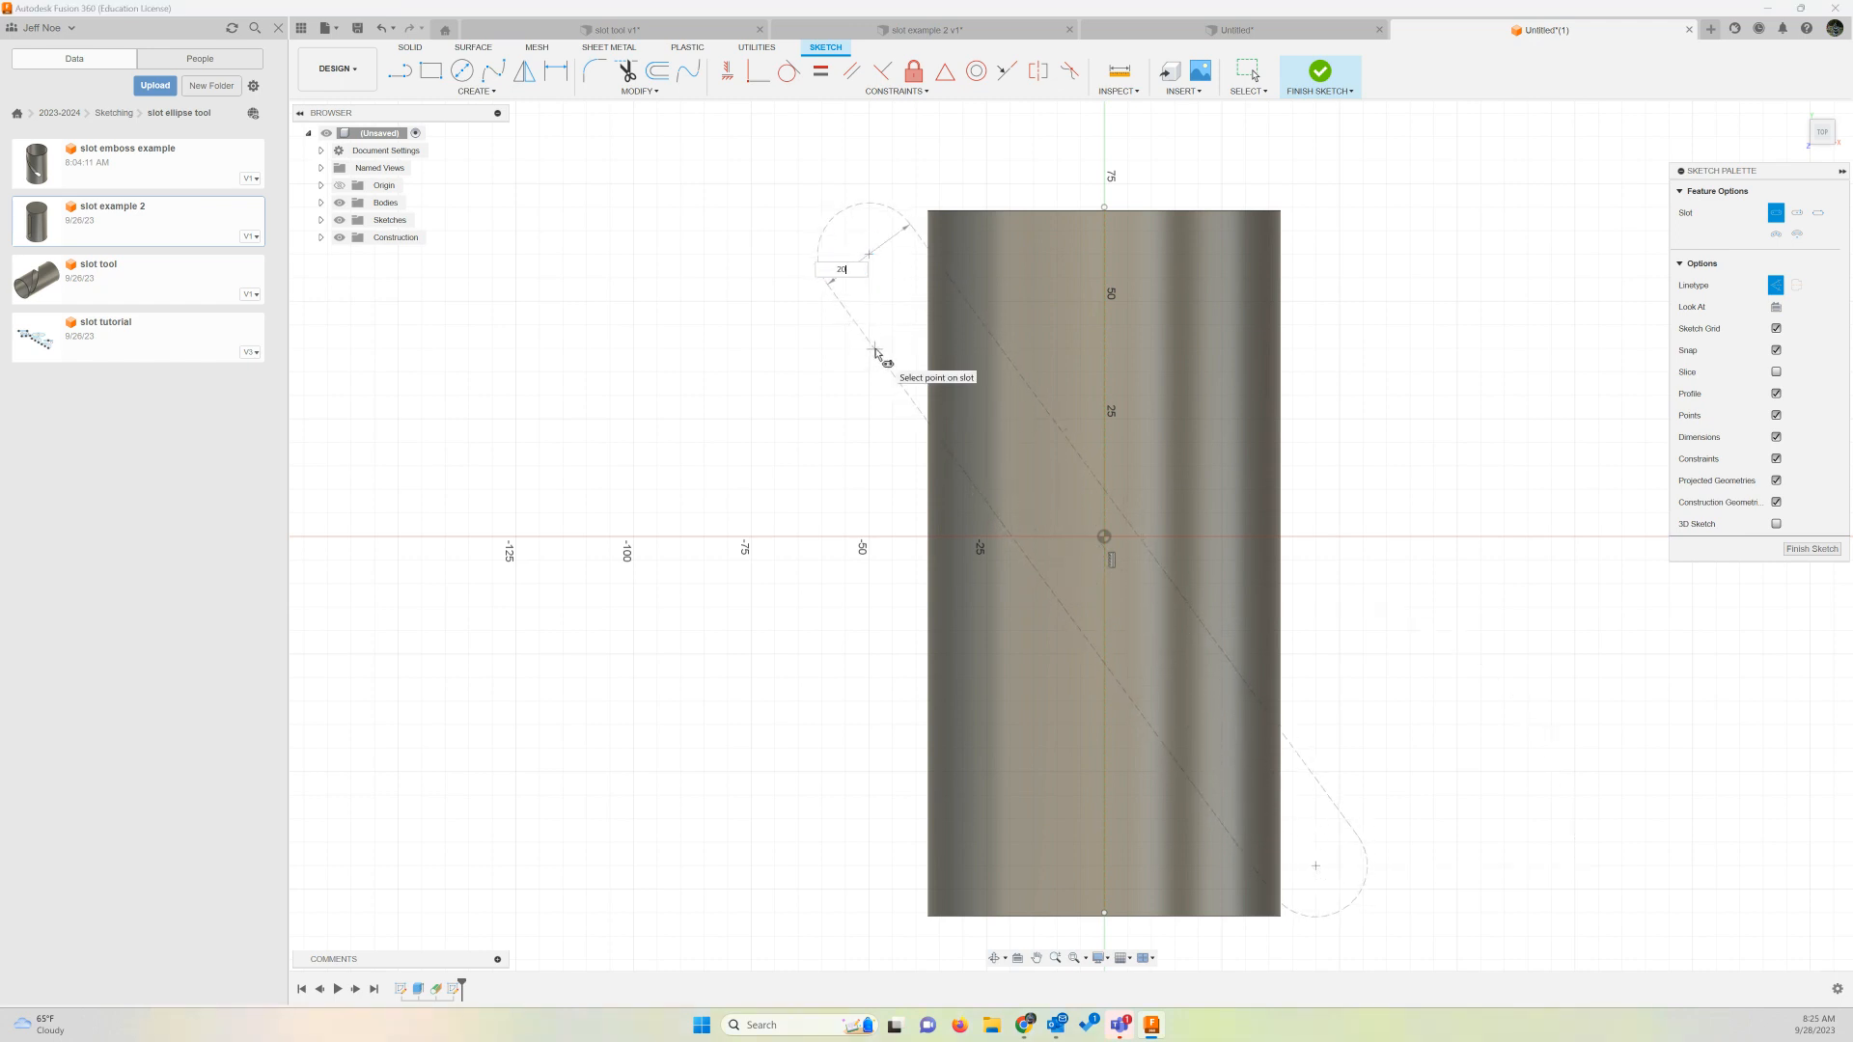
key("Tab")
key("Return")
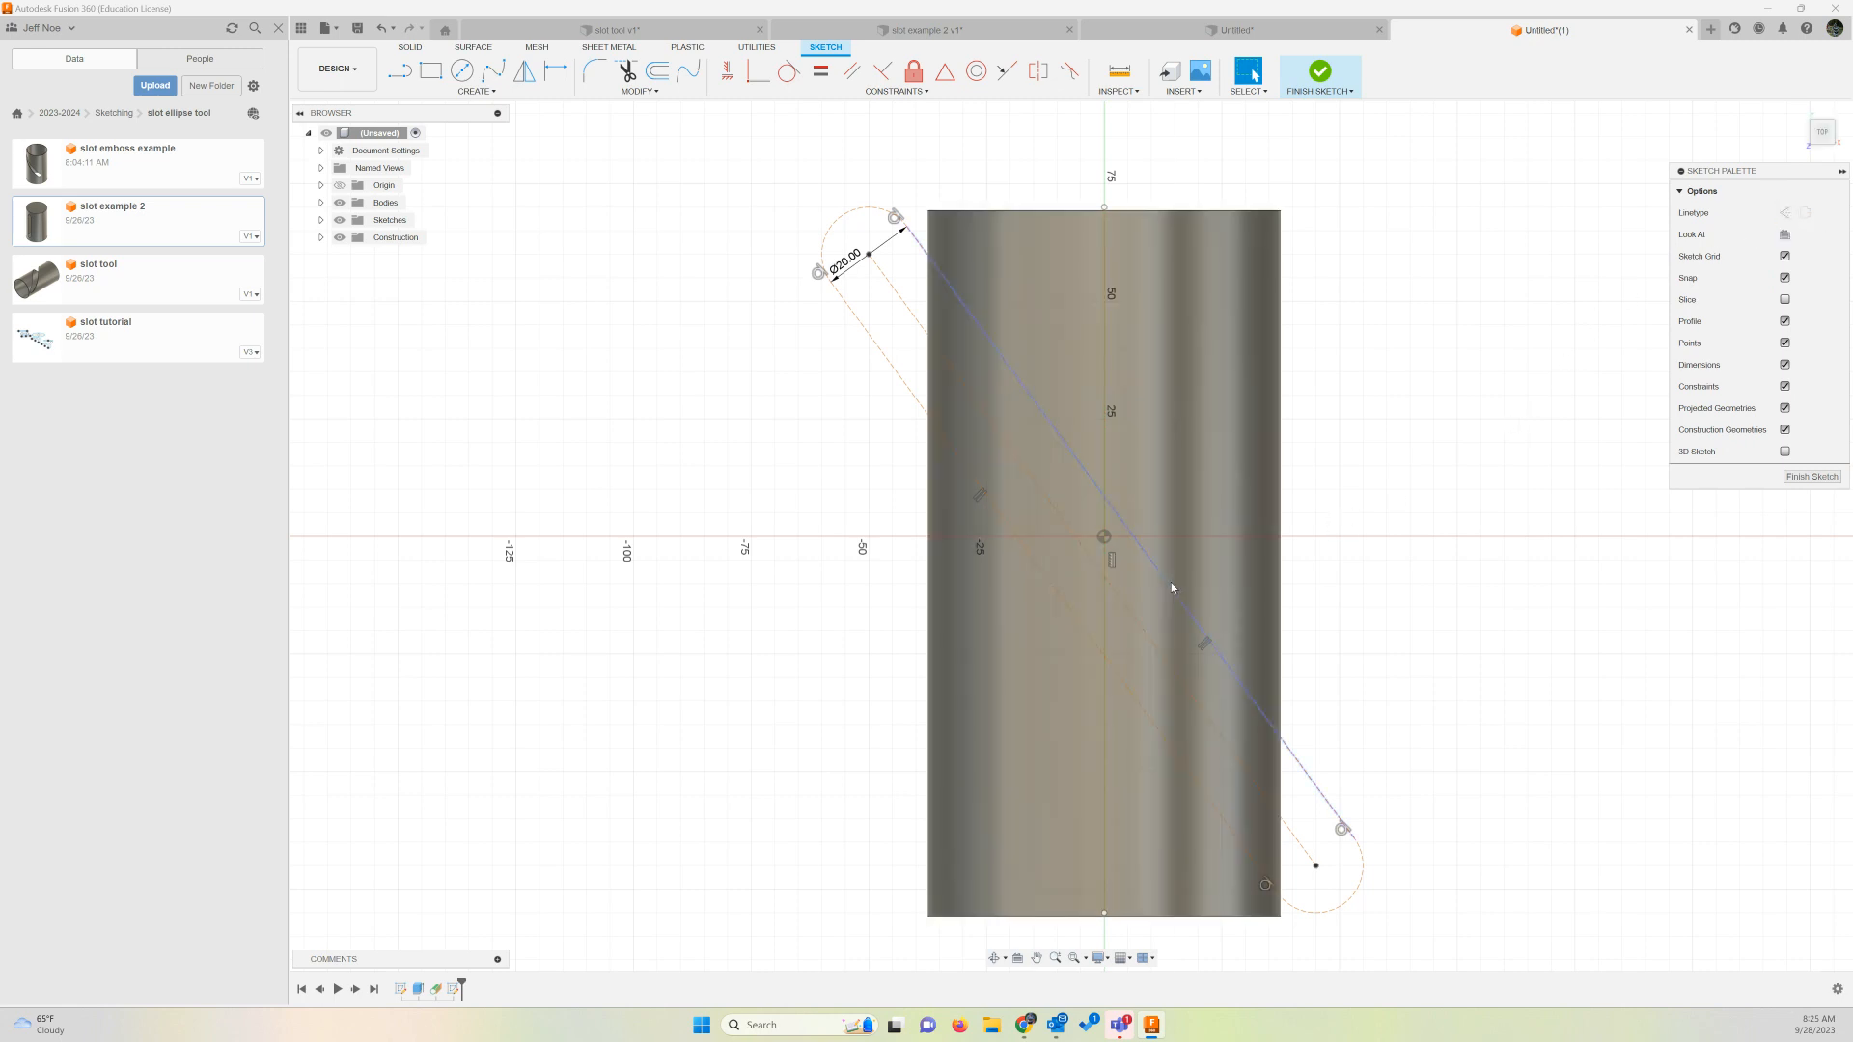
Convert the slot's two side lines and both end arcs from construction to normal geometry and check the closed profile
left_click(1171, 586)
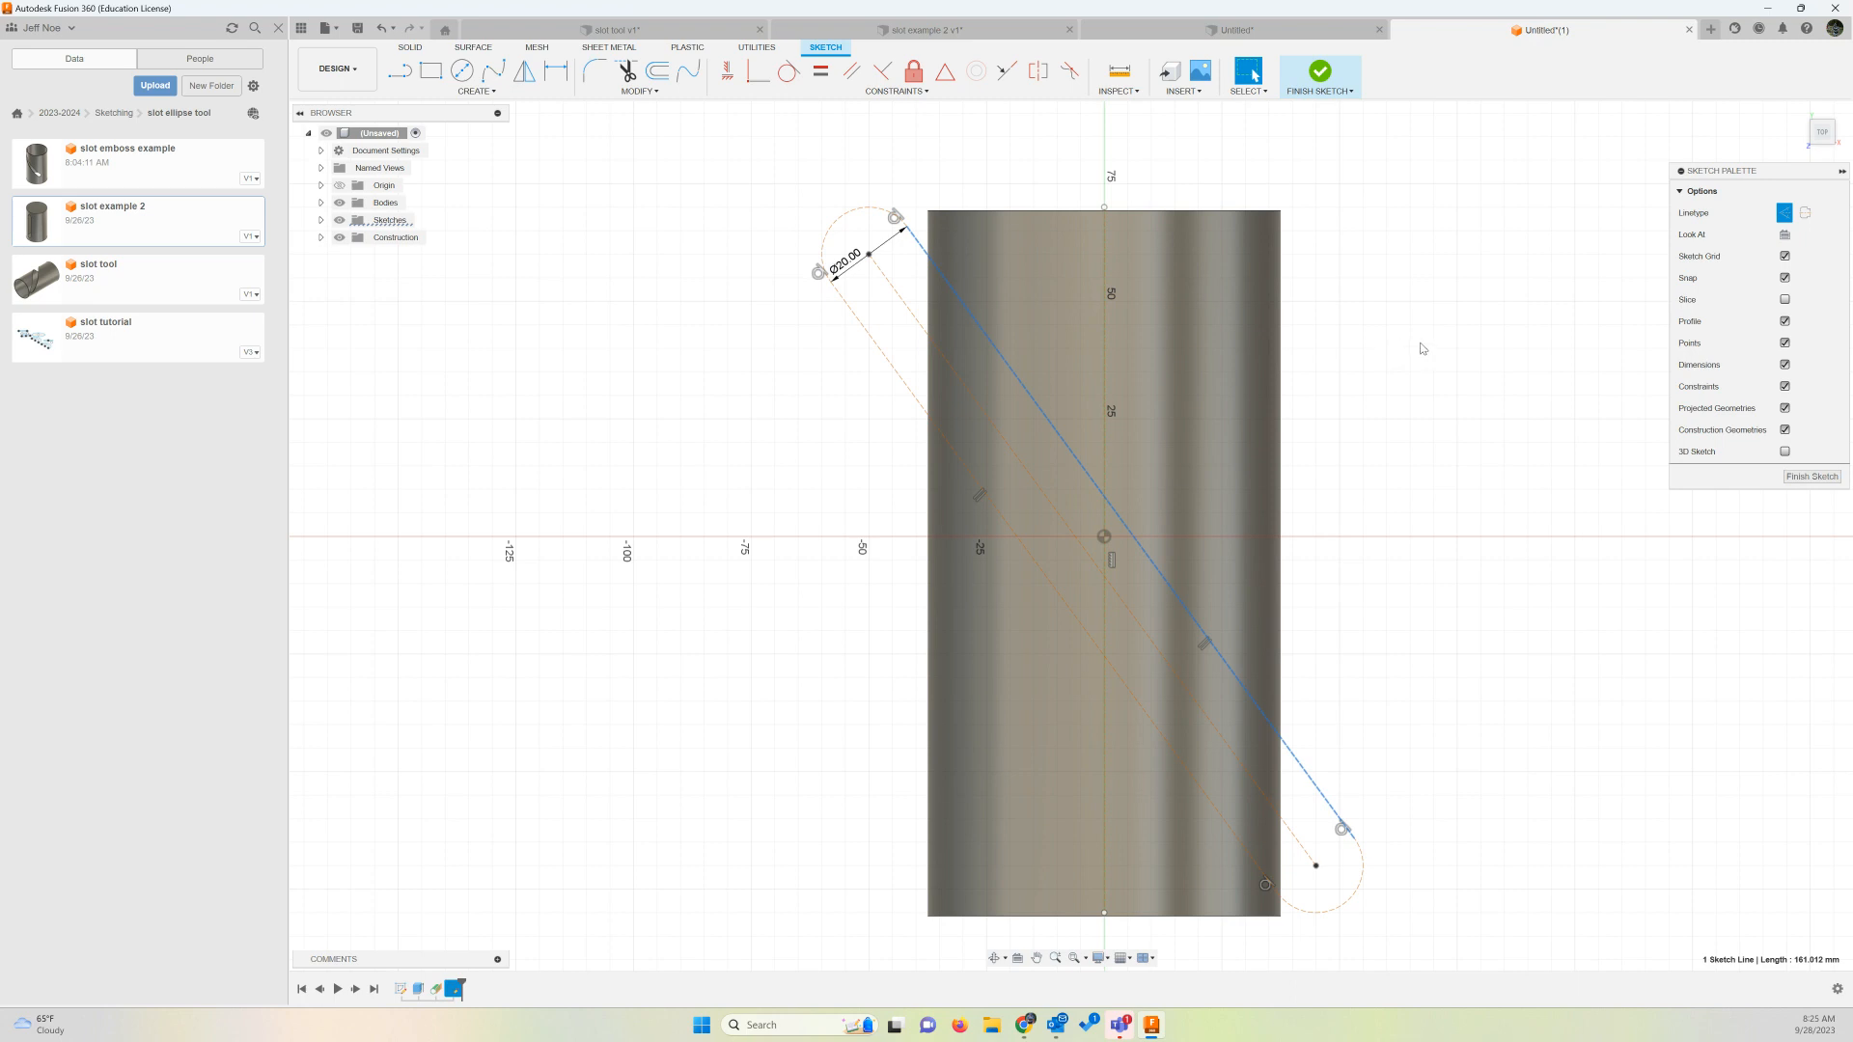
key("x")
left_click(840, 223)
key("x")
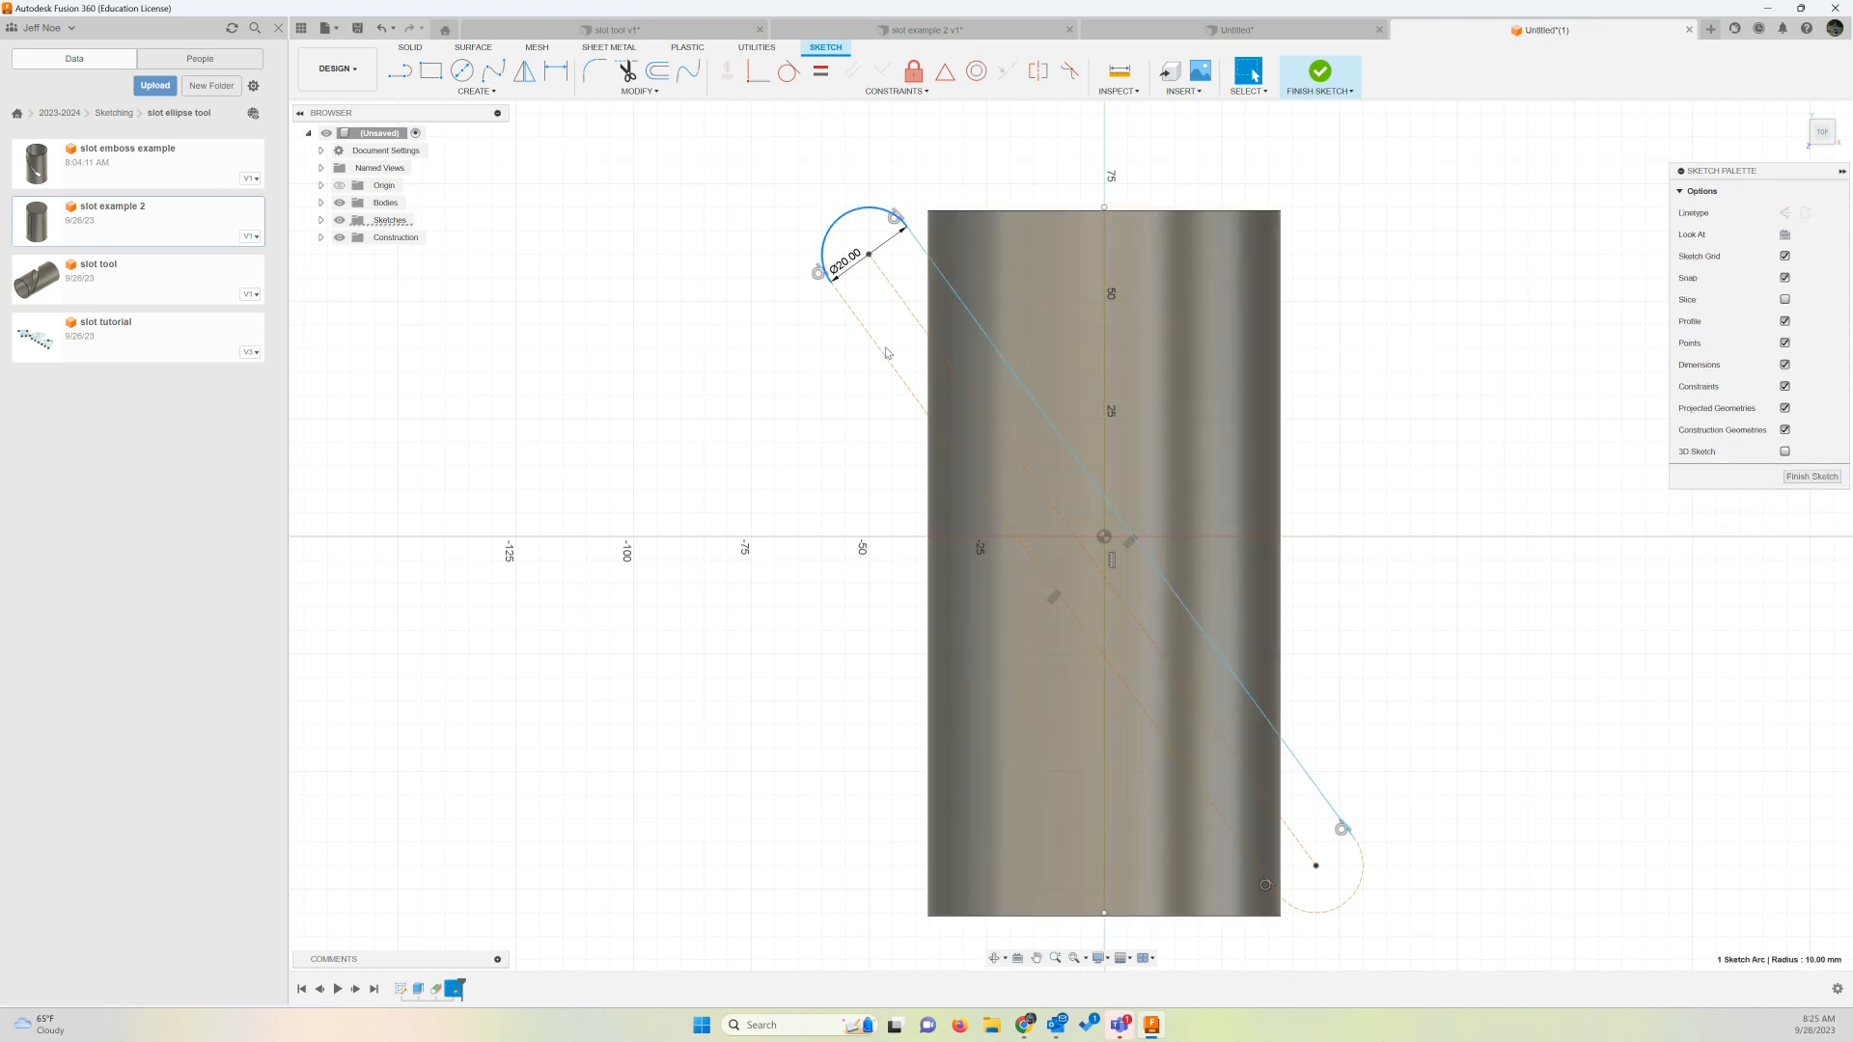
left_click(882, 360)
key("x")
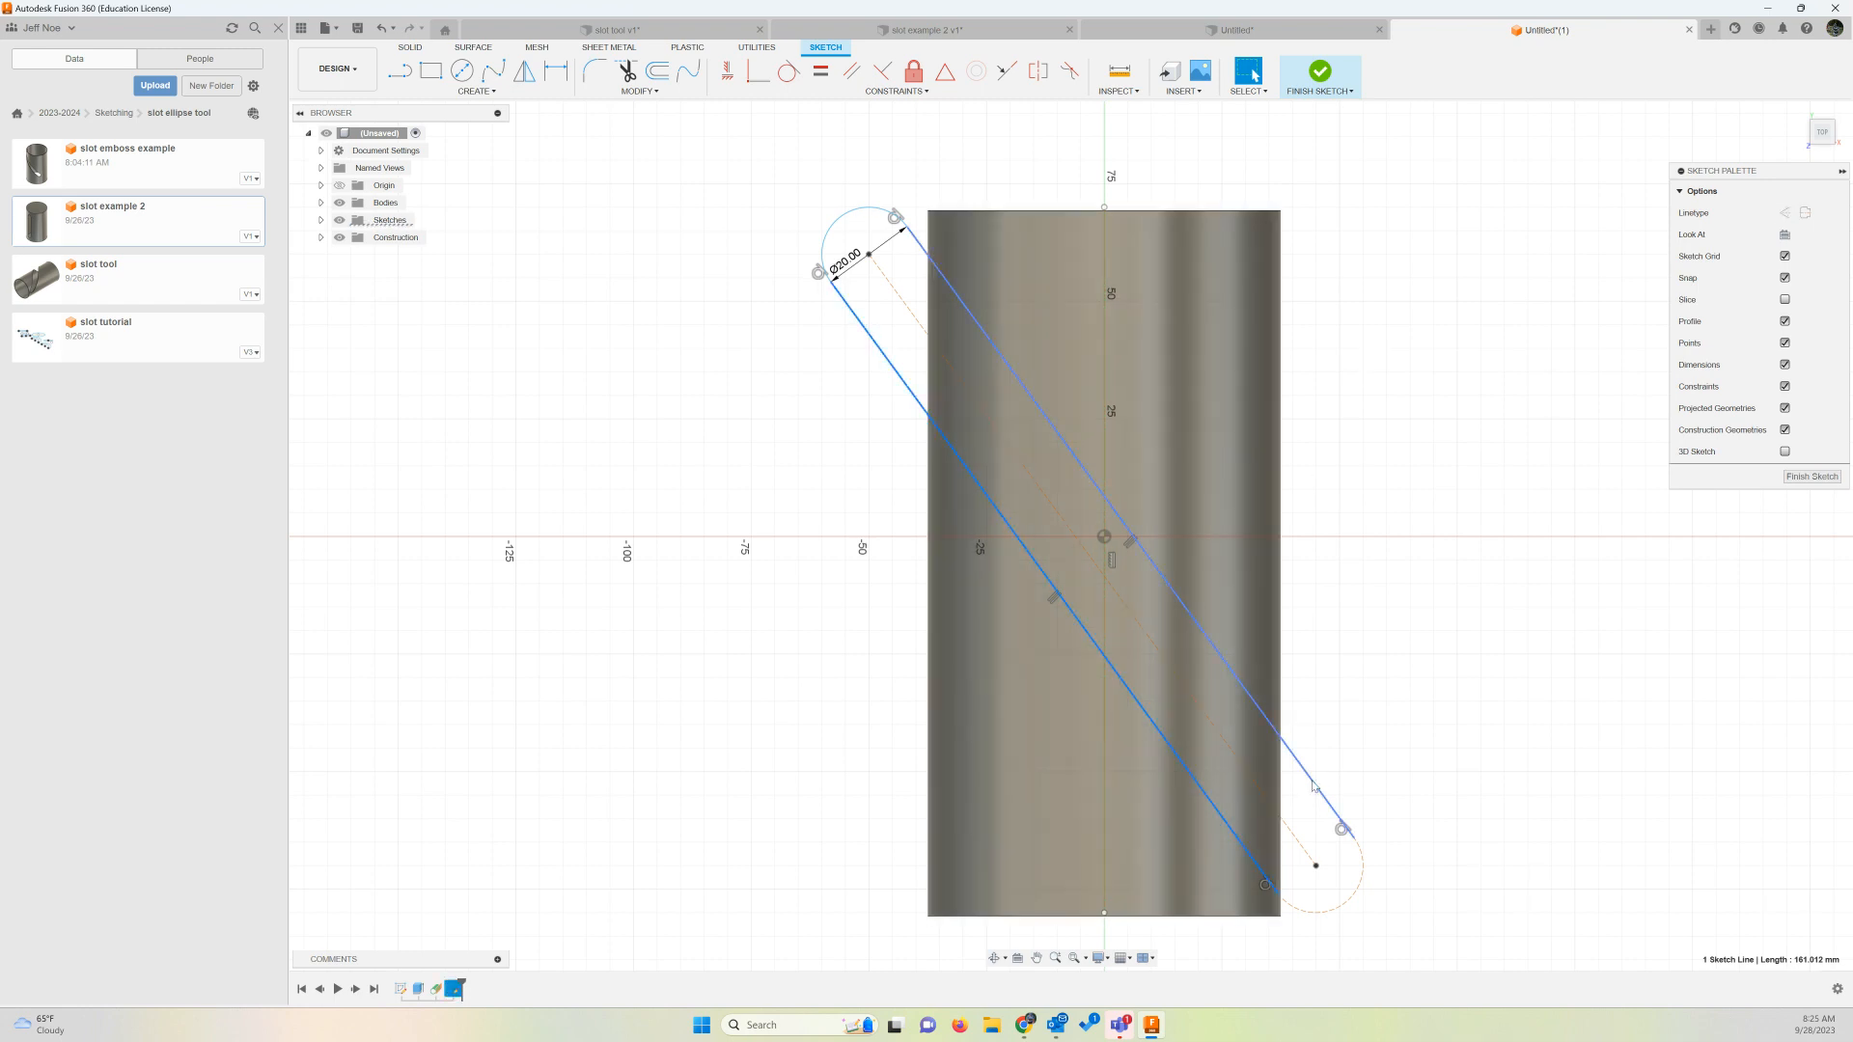
left_click(1361, 889)
key("x")
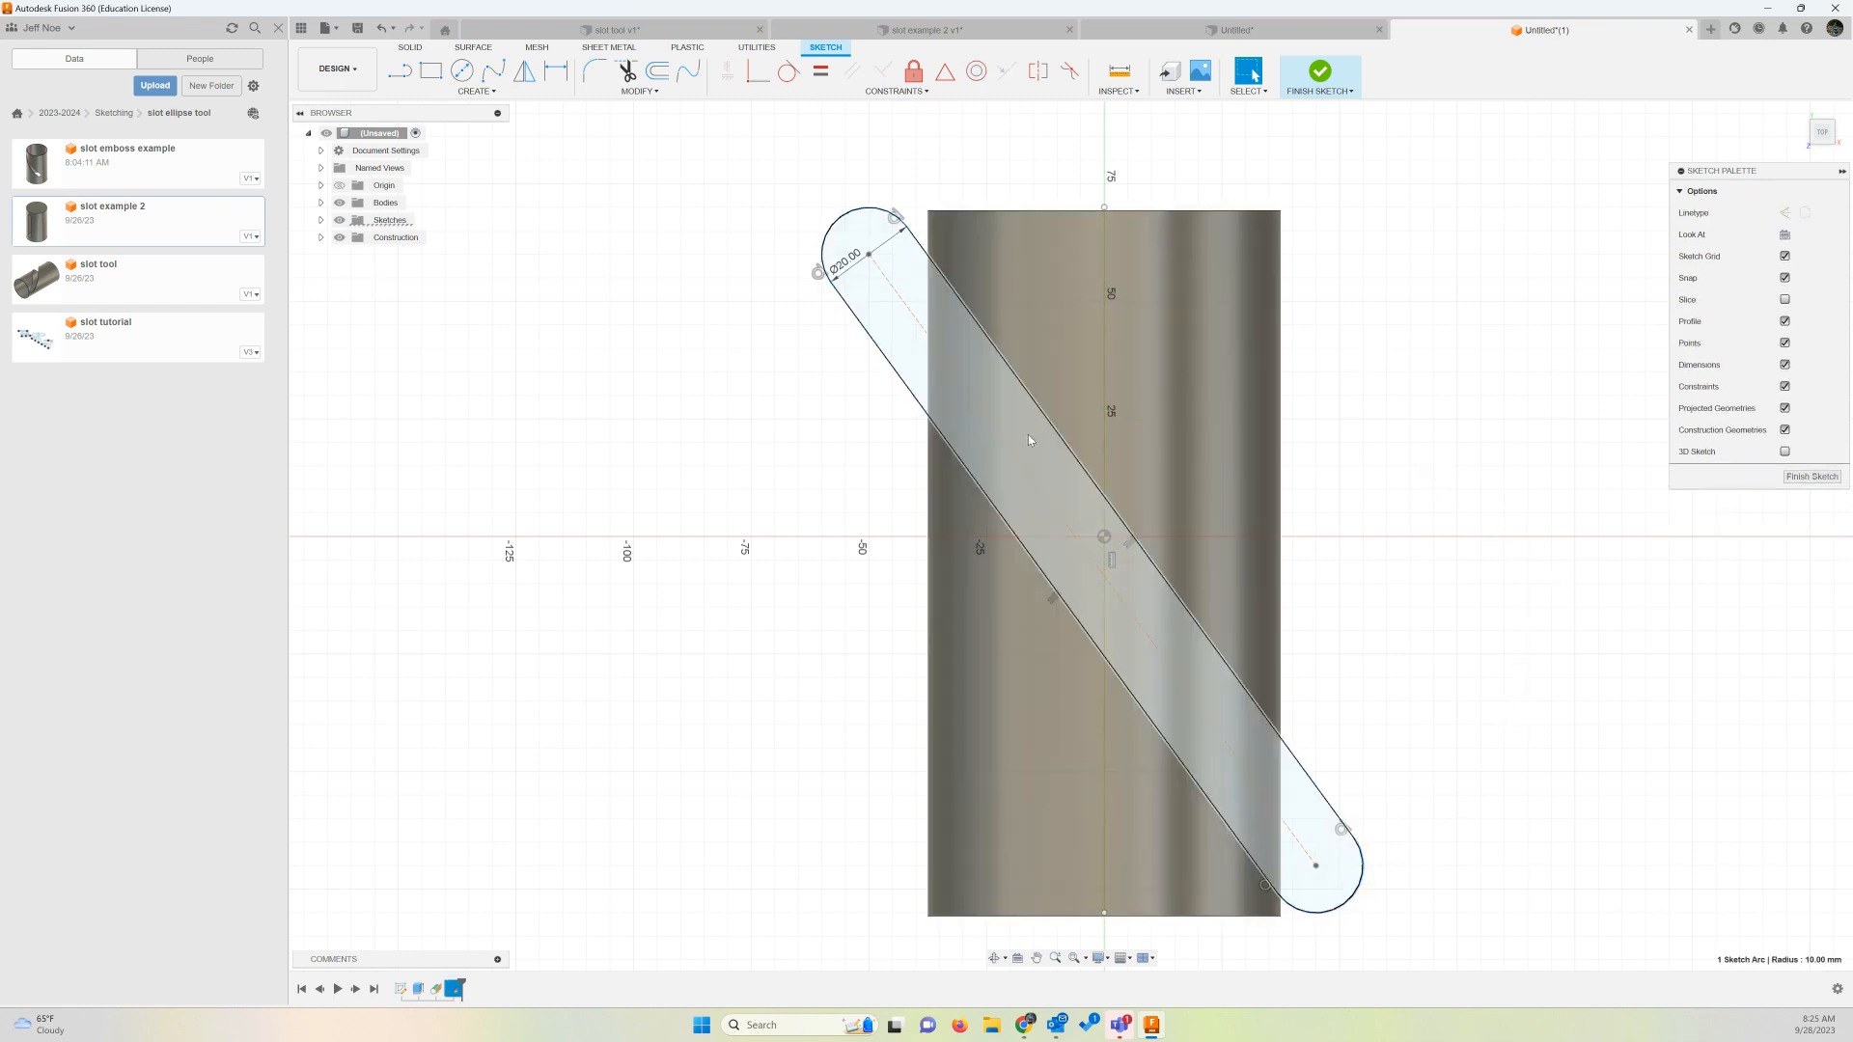
left_click(1028, 435)
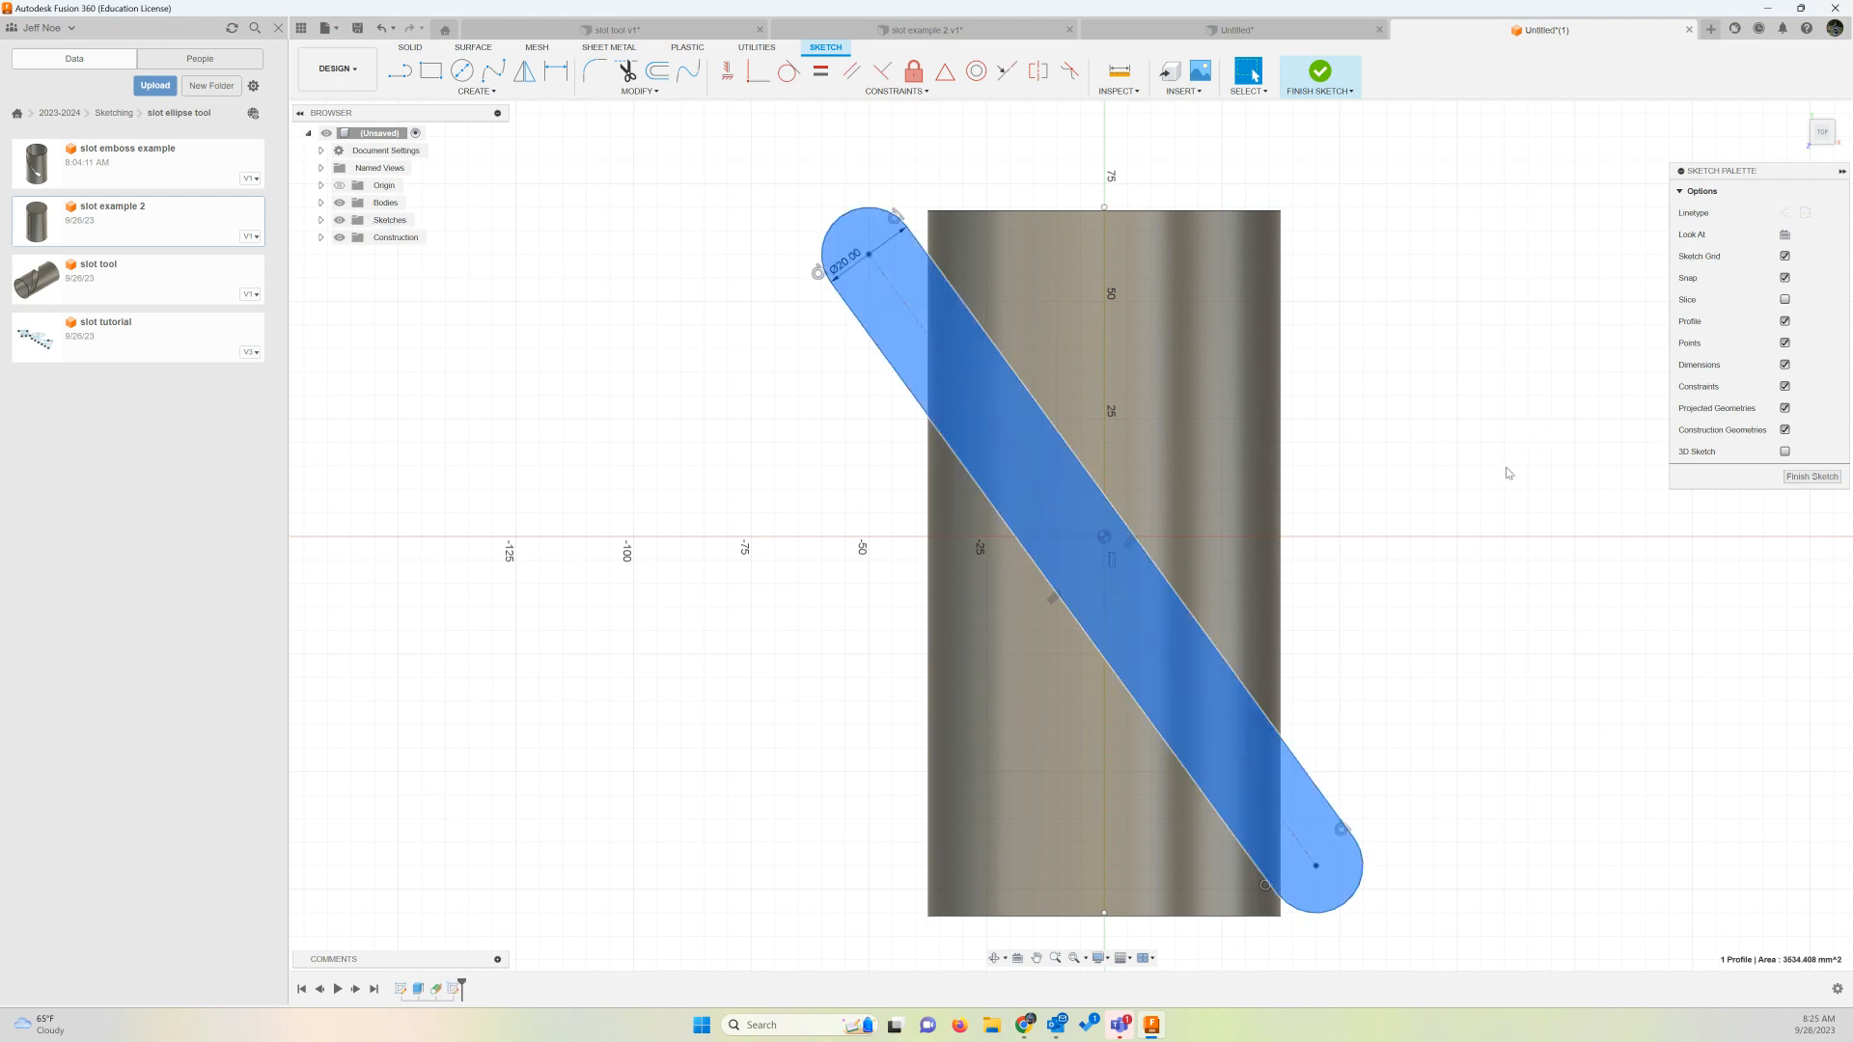
left_click(1488, 545)
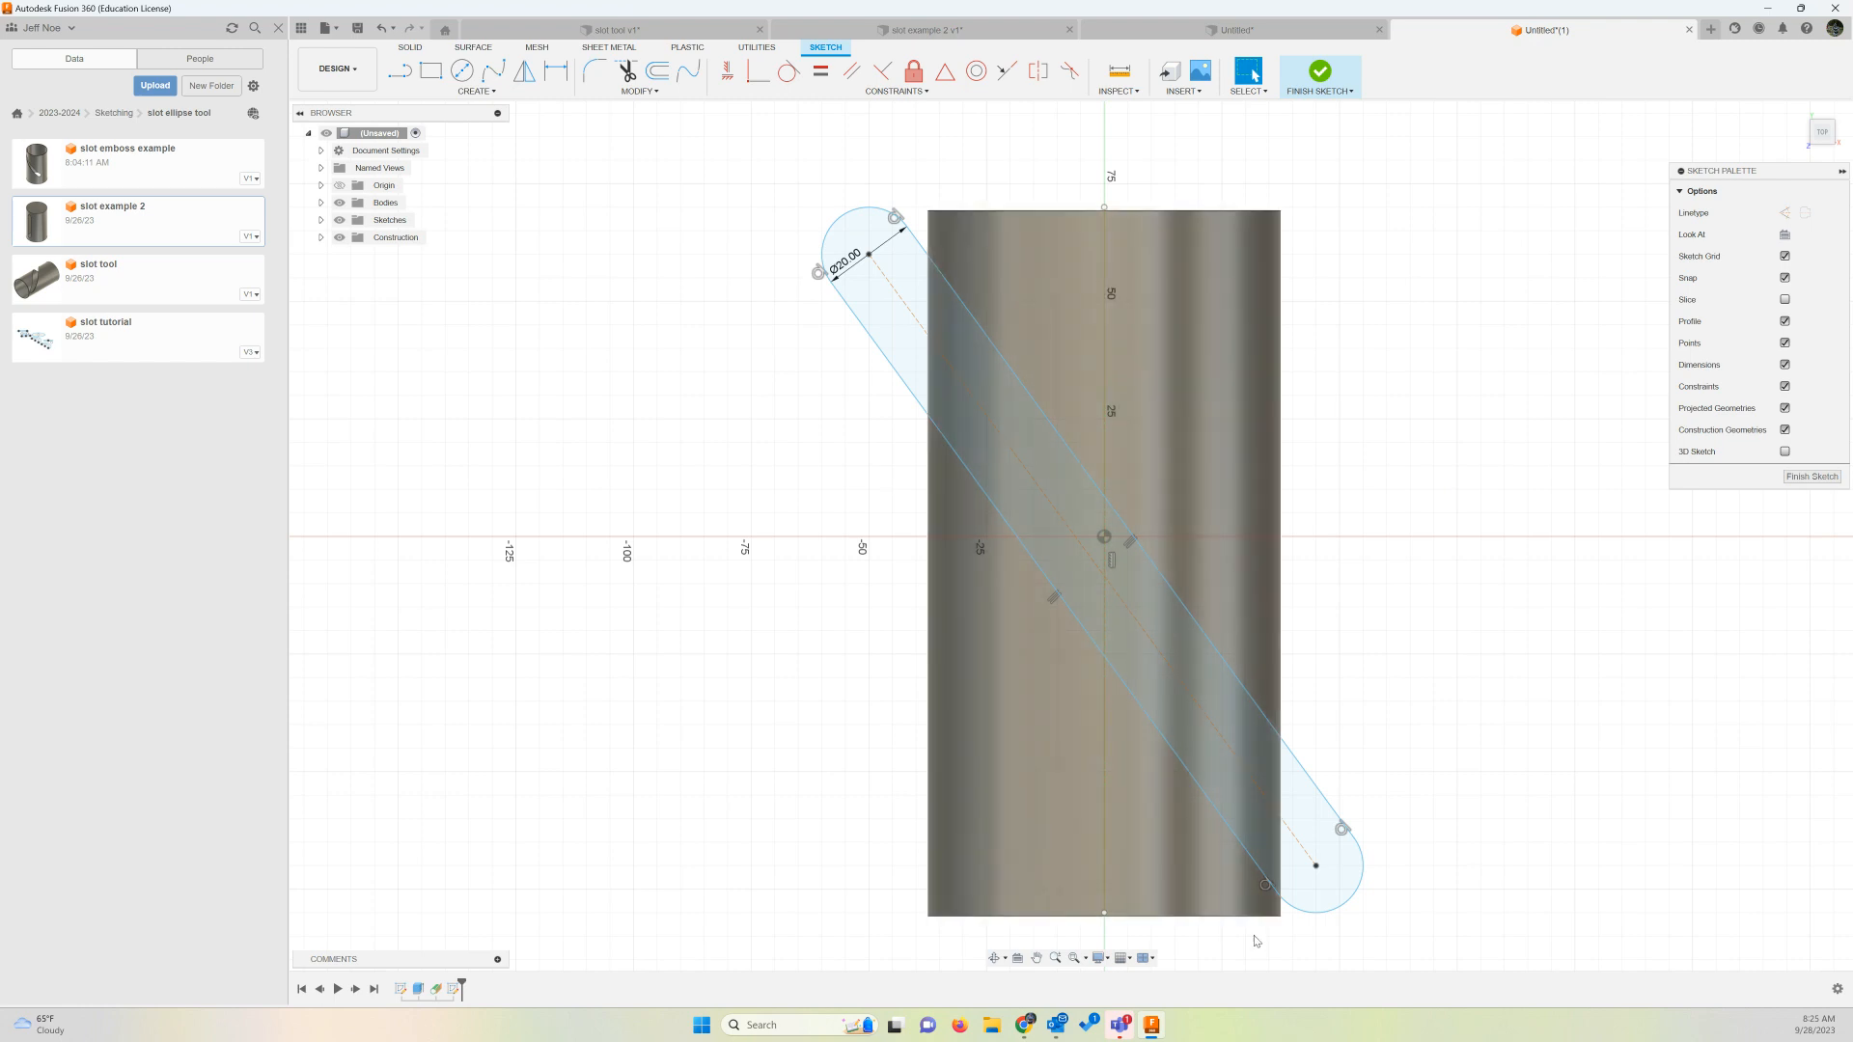
Dimension the slot's lower center point 15 mm above the cylinder's lower edge
left_click(1319, 887)
left_click(561, 77)
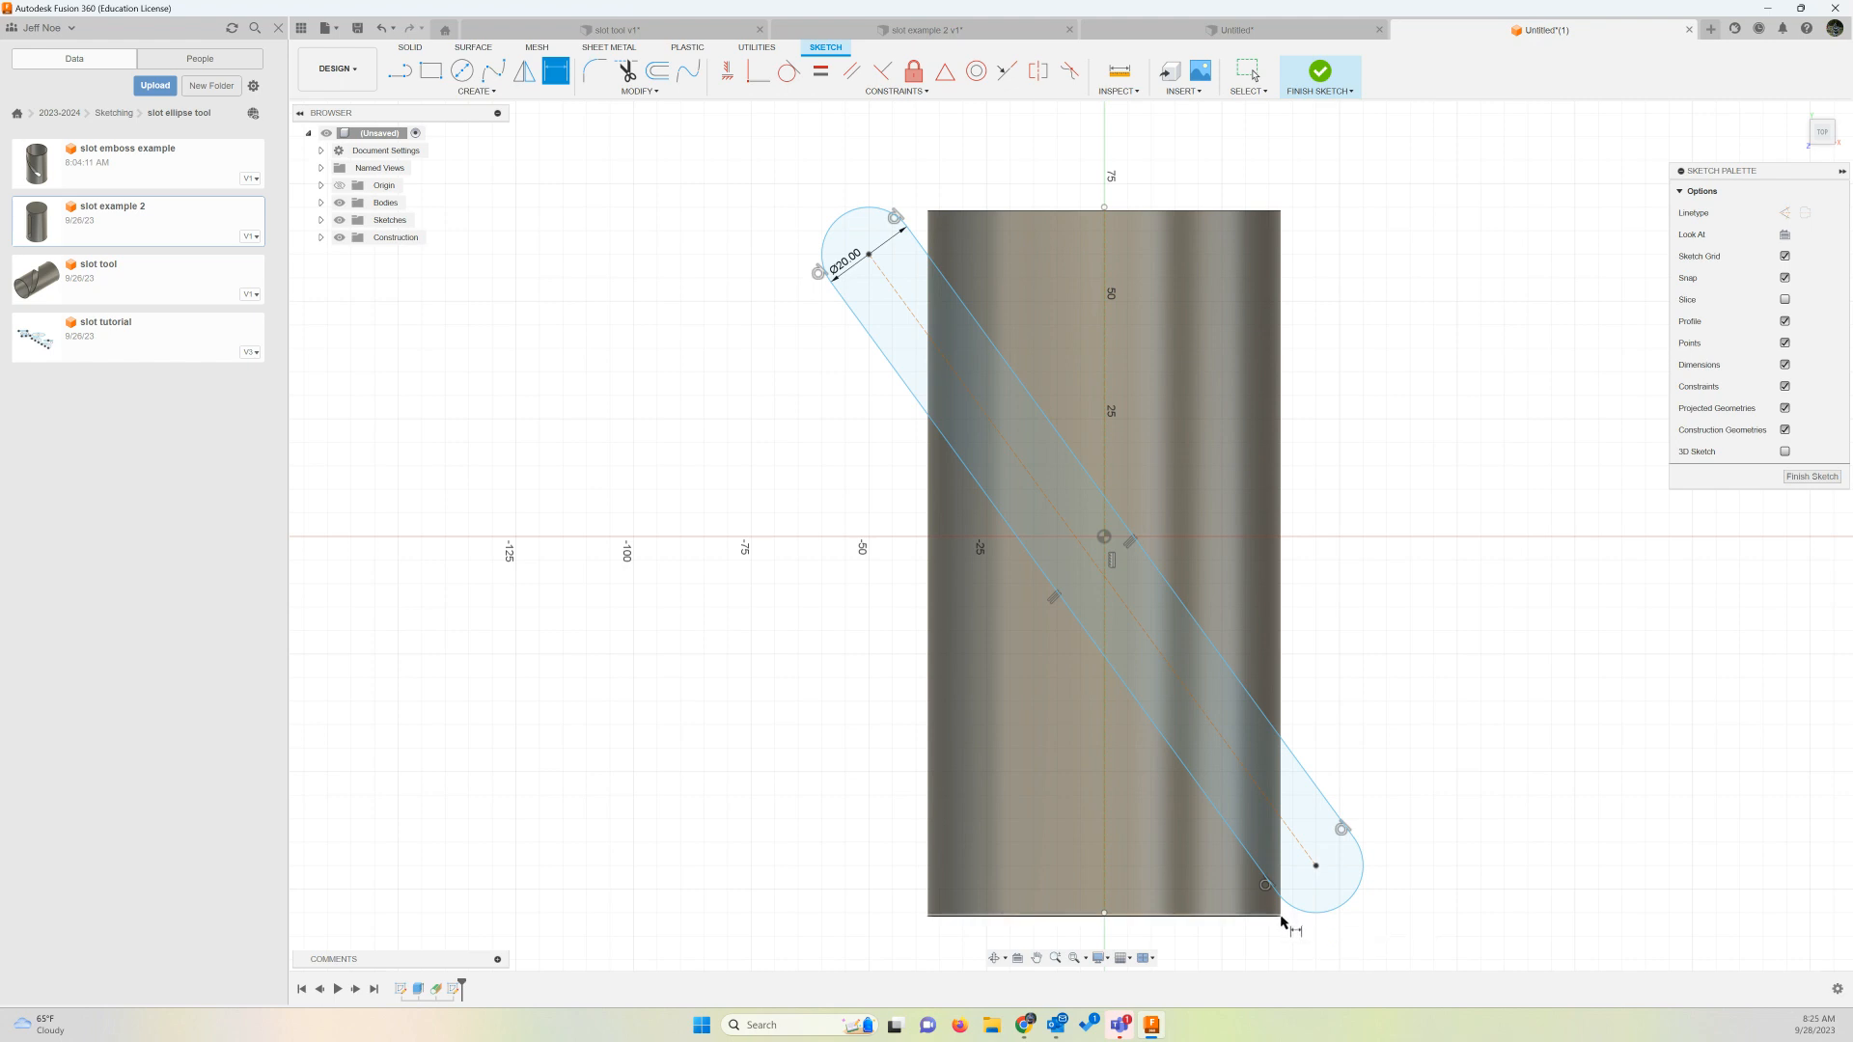
scroll(1279, 922, "up", 3)
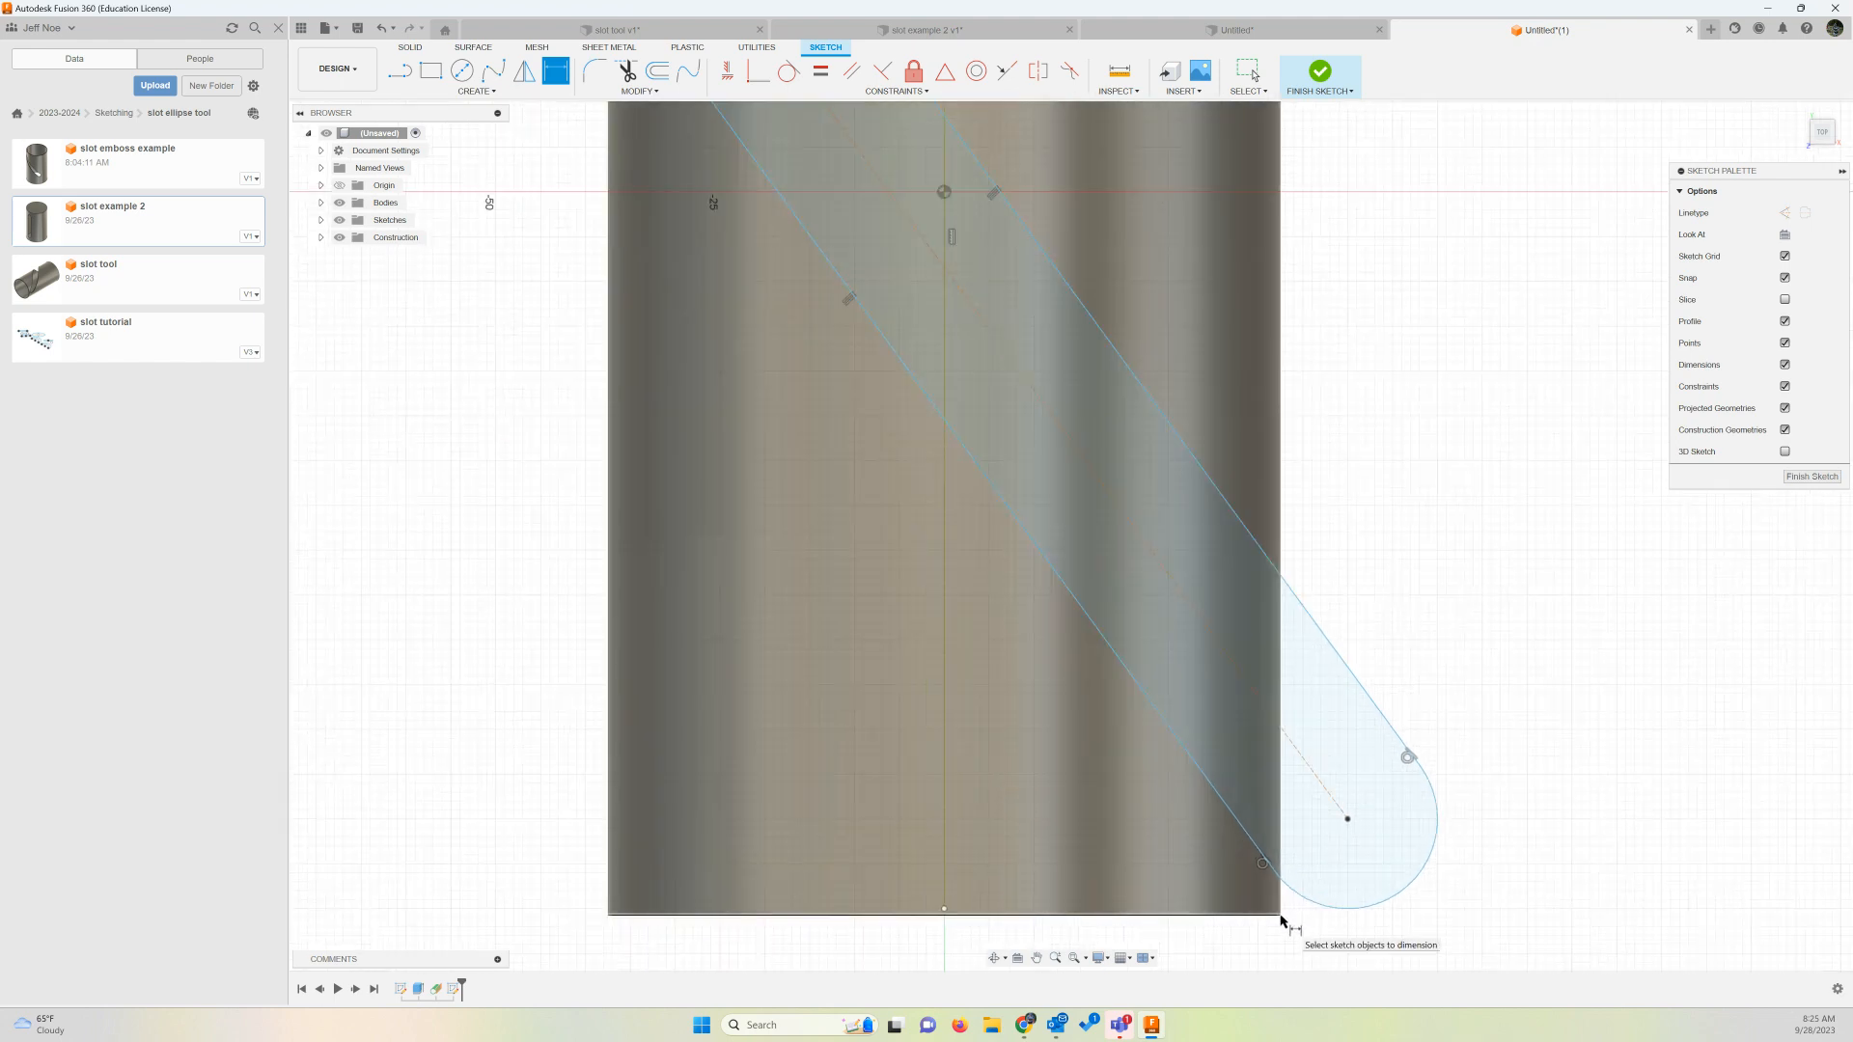
left_click(1281, 917)
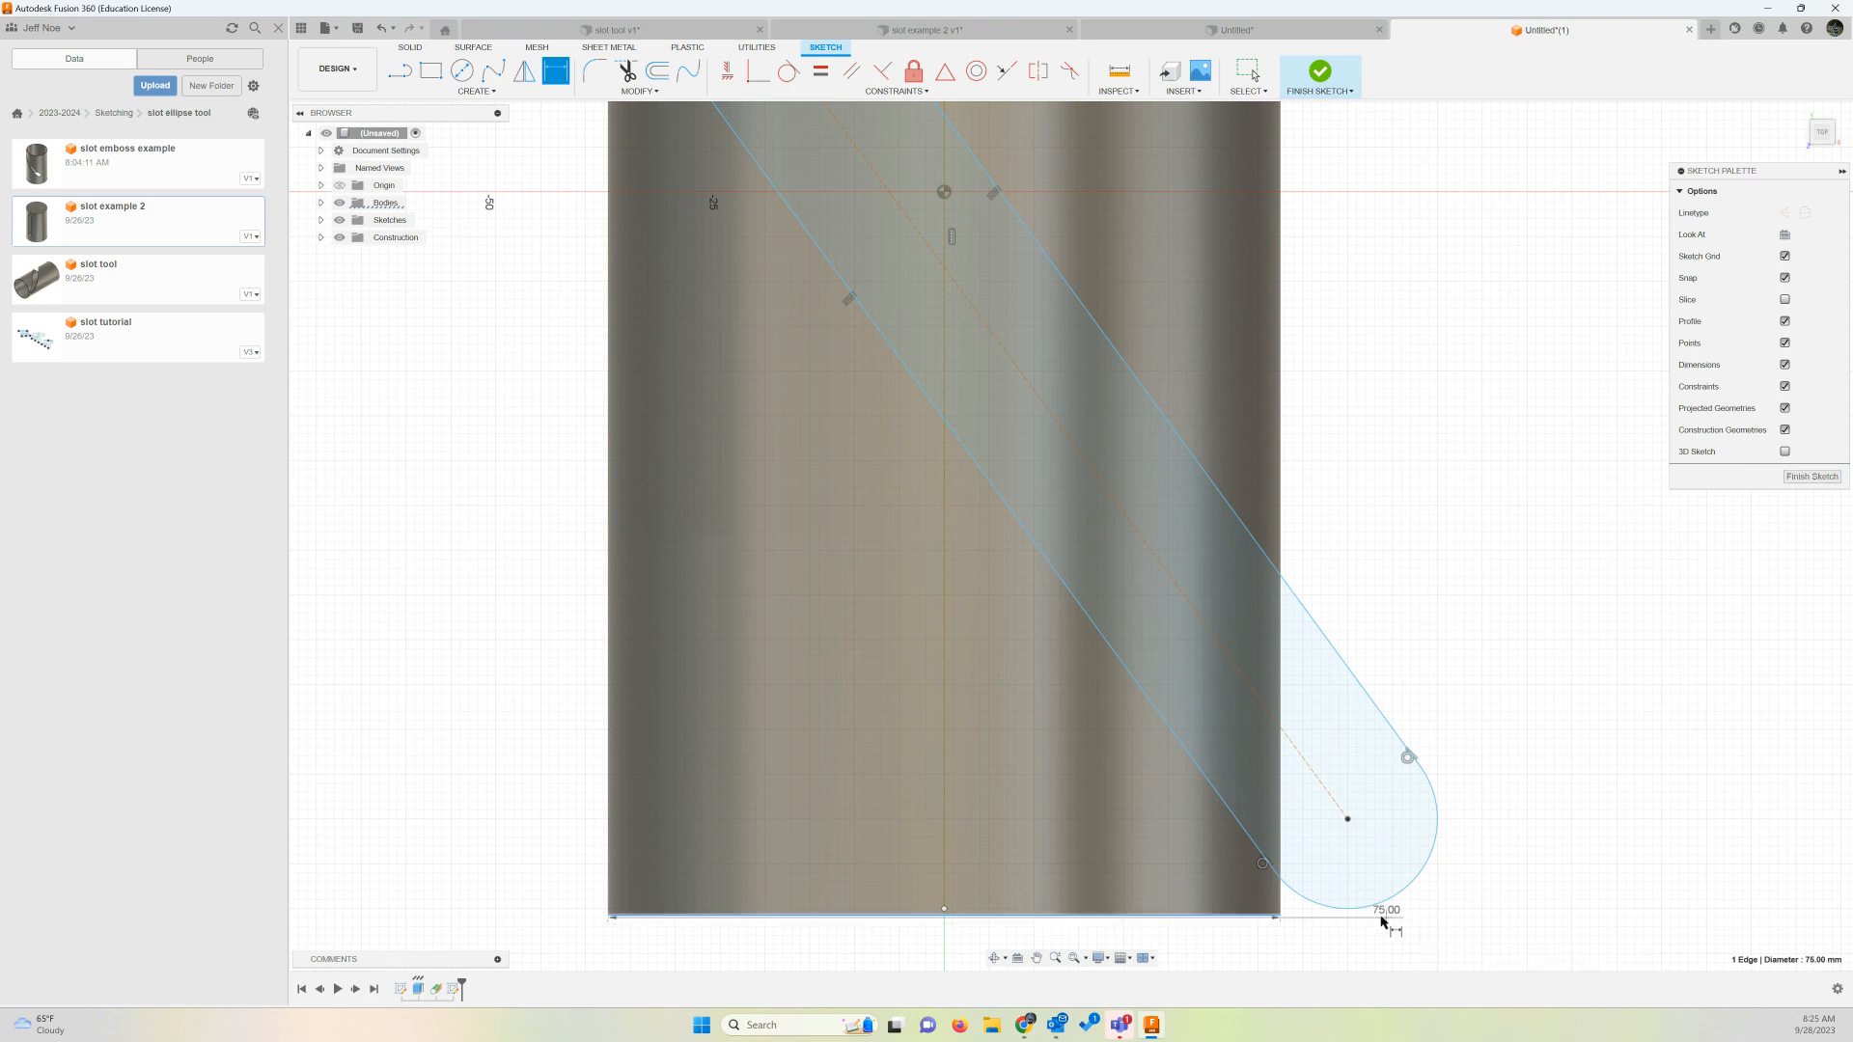
left_click(1347, 820)
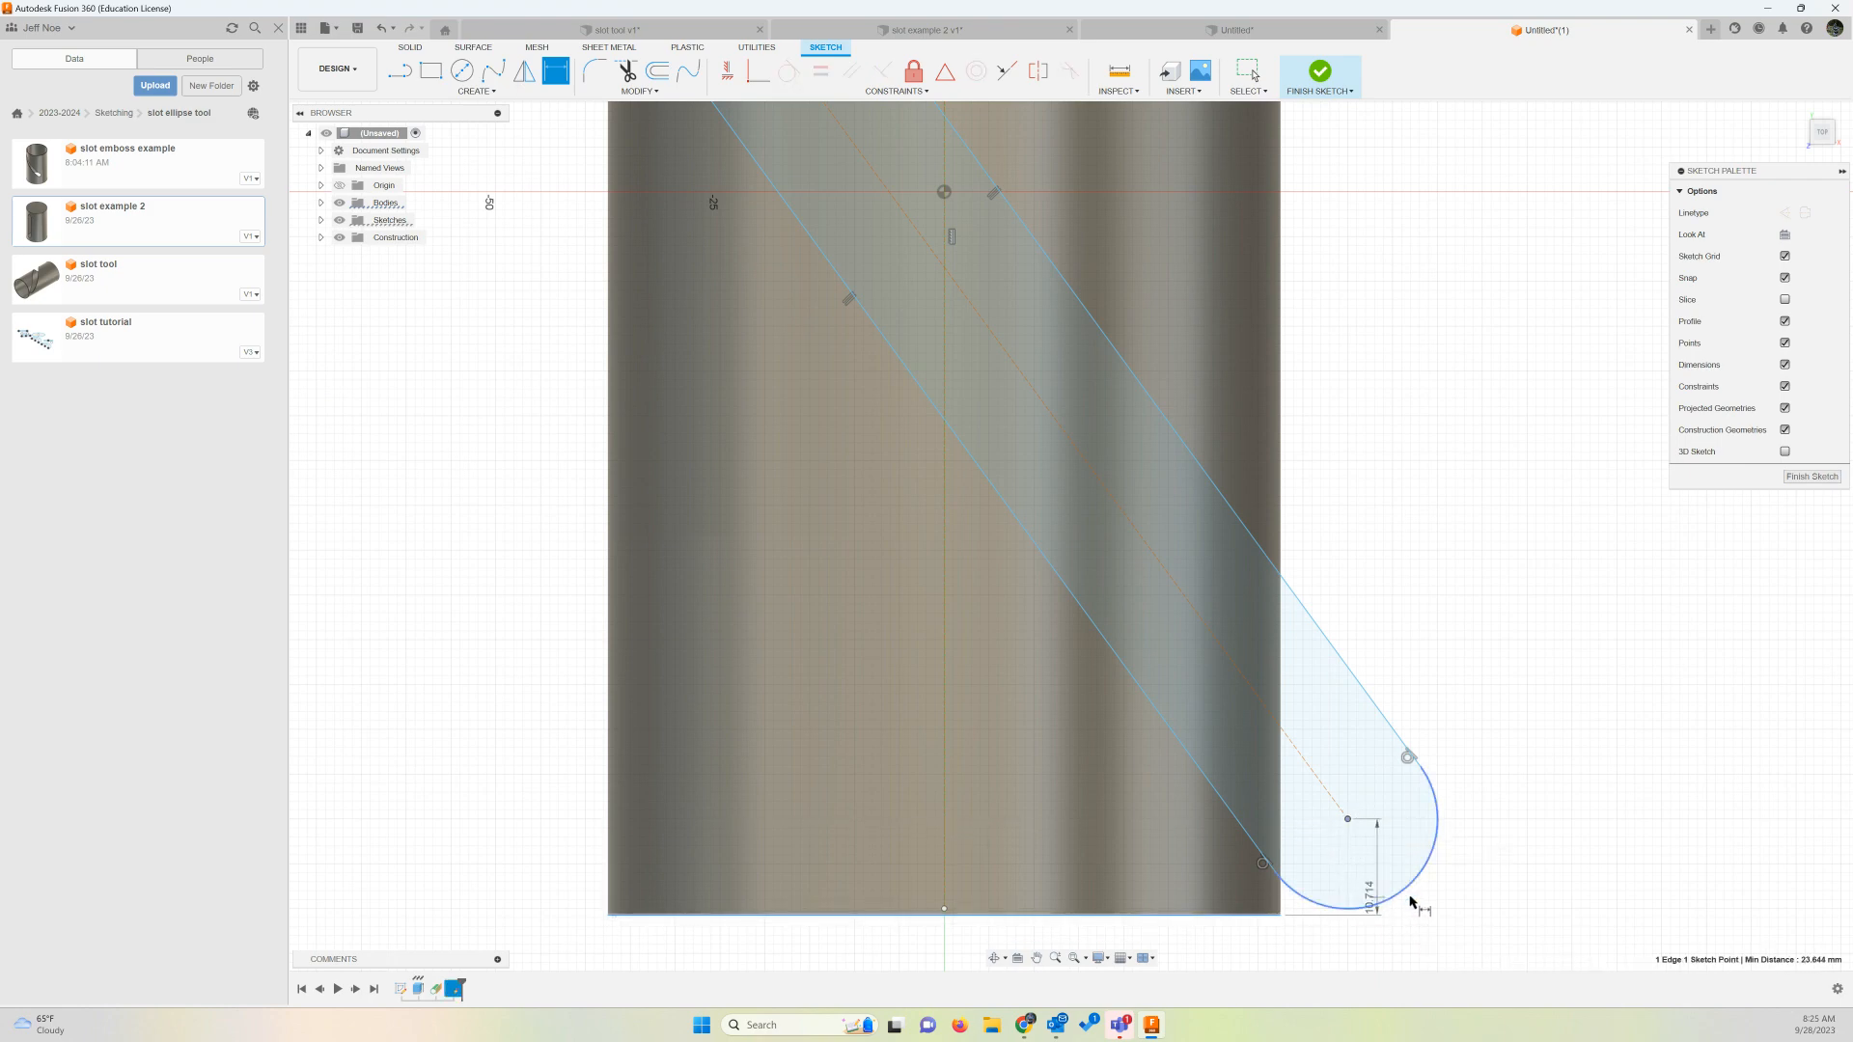
left_click(1448, 898)
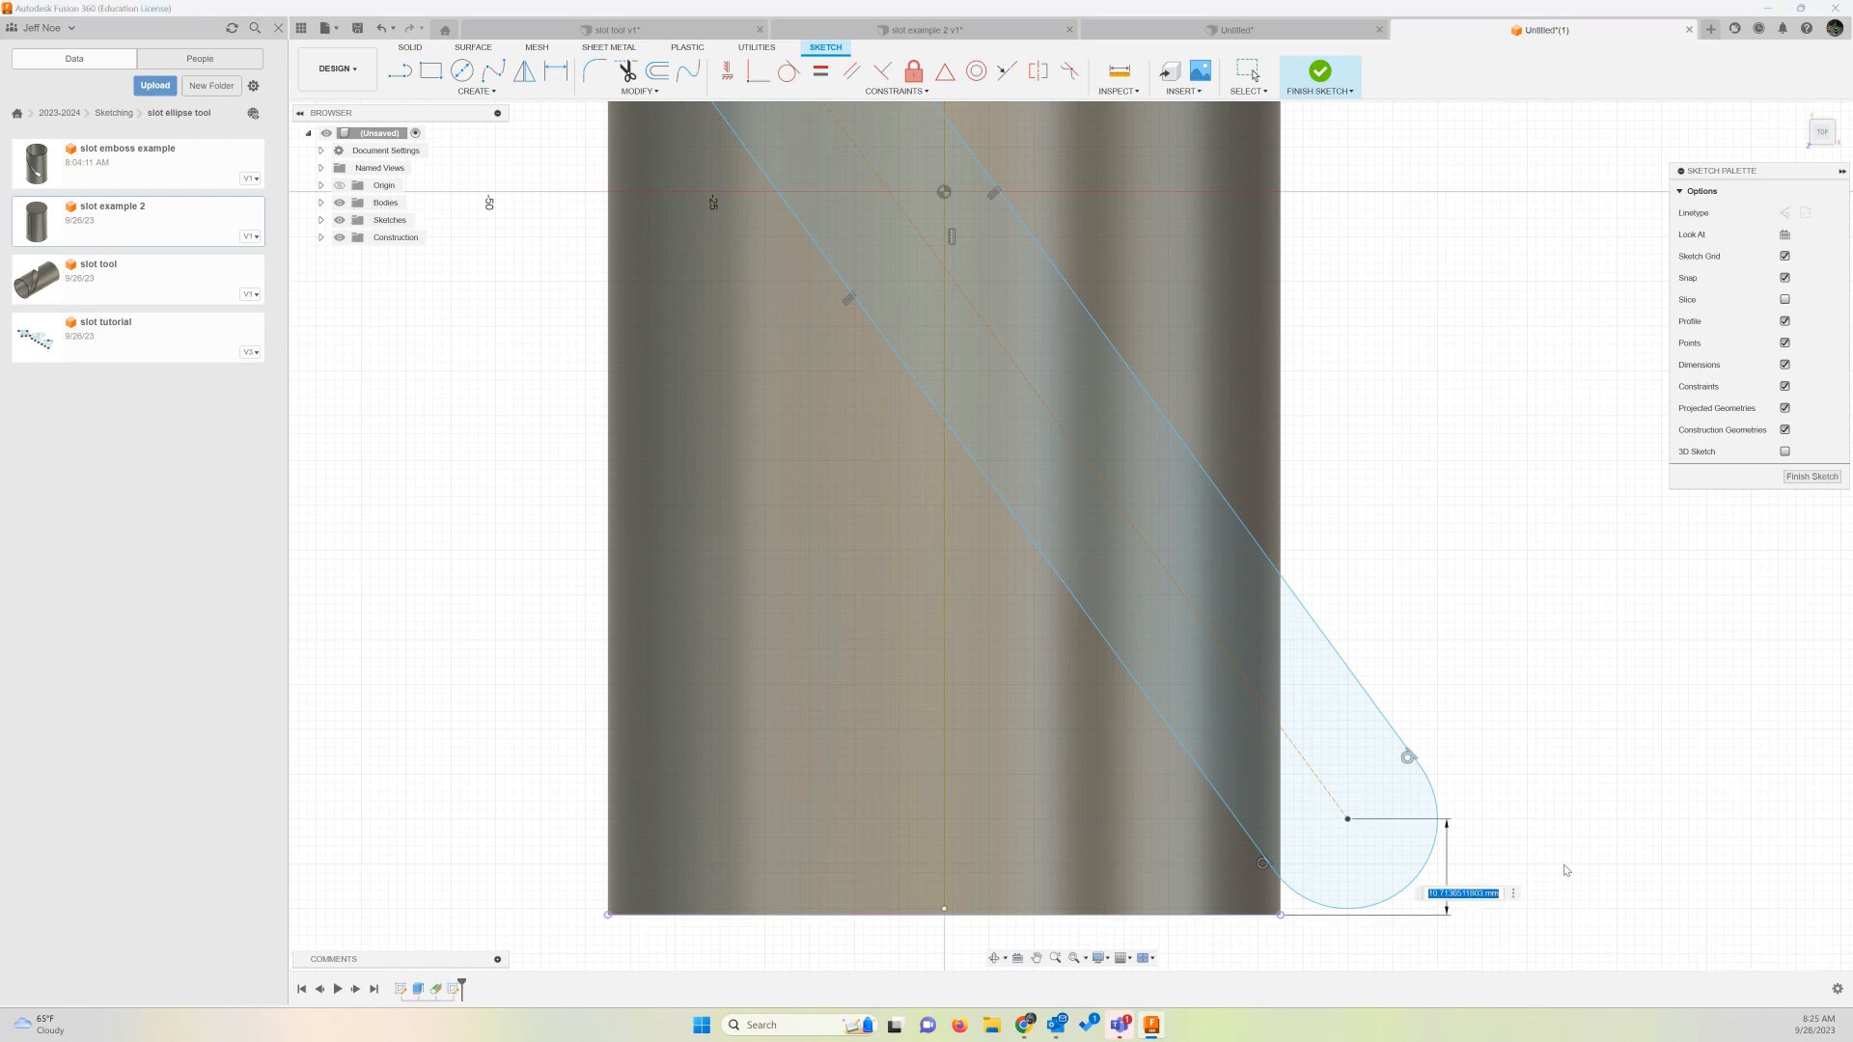
type("15")
key("Return")
scroll(1364, 943, "down", 3)
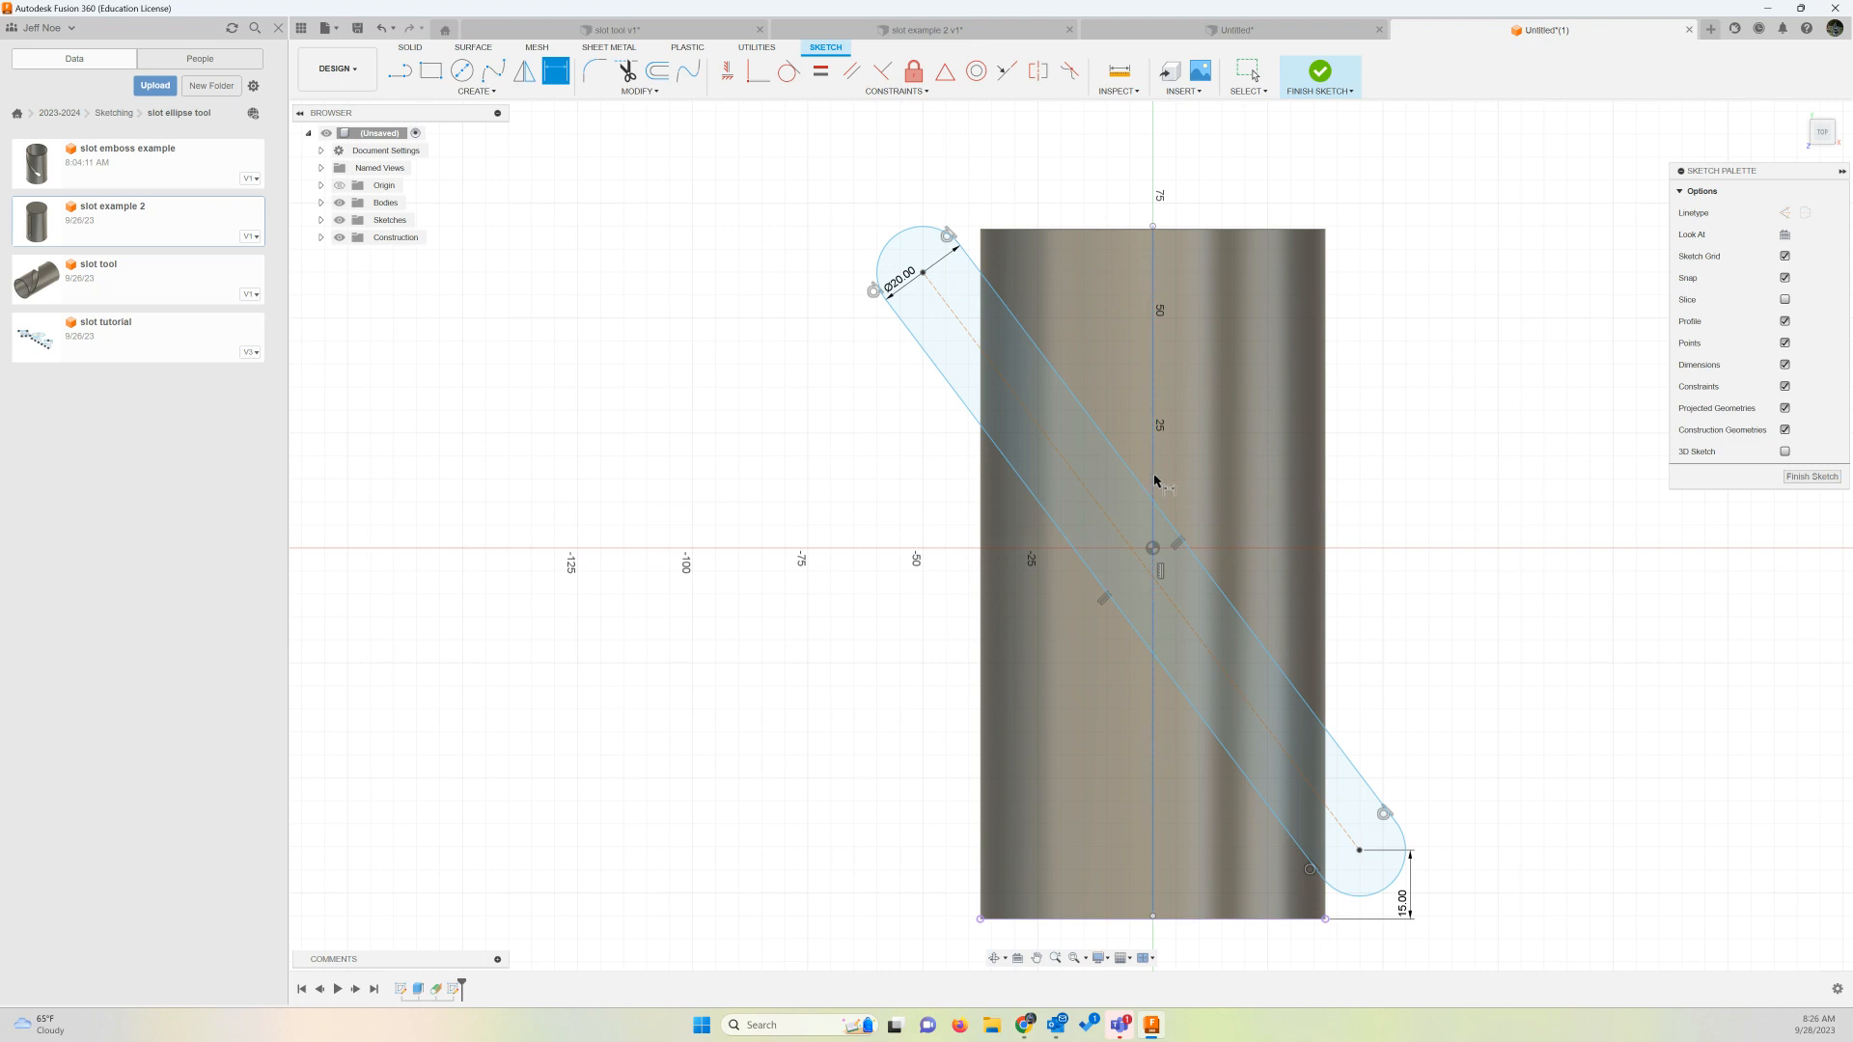
Set the angle between the slot's centerline and the vertical construction line to 45 degrees and finish the sketch
left_click(1125, 546)
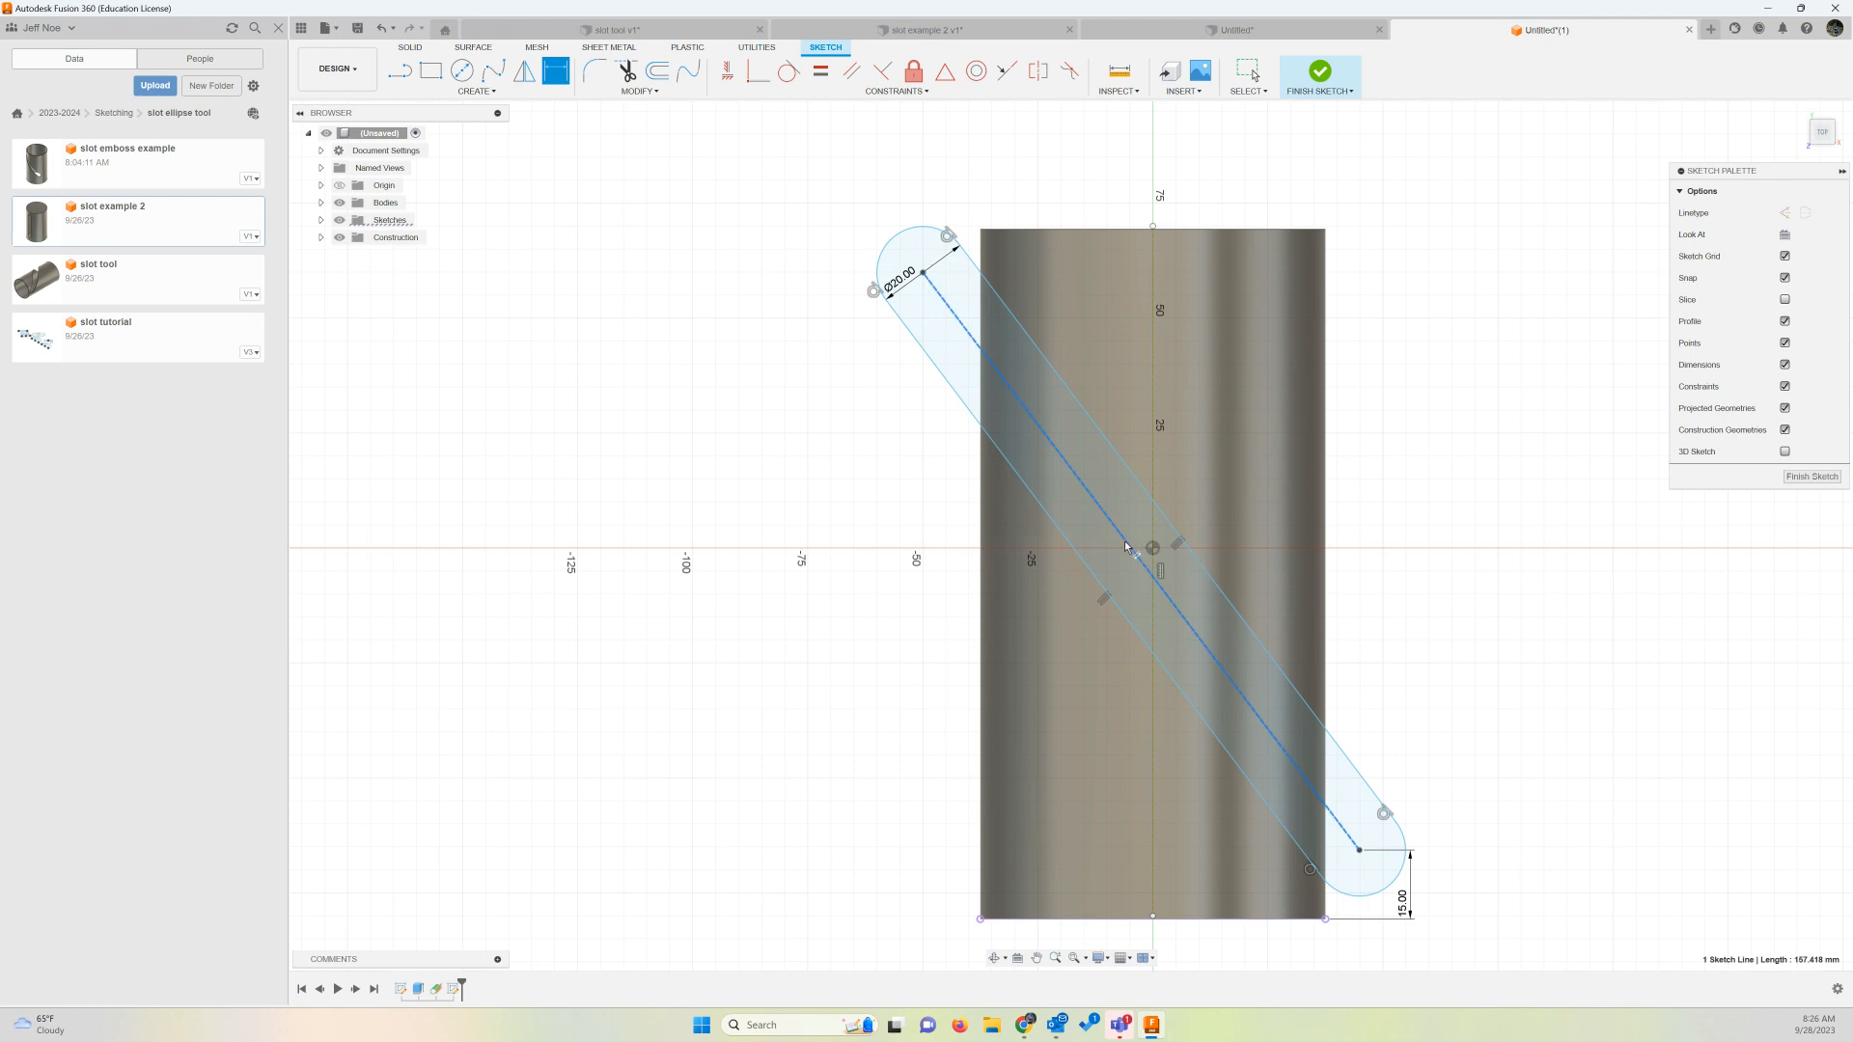
left_click(1154, 489)
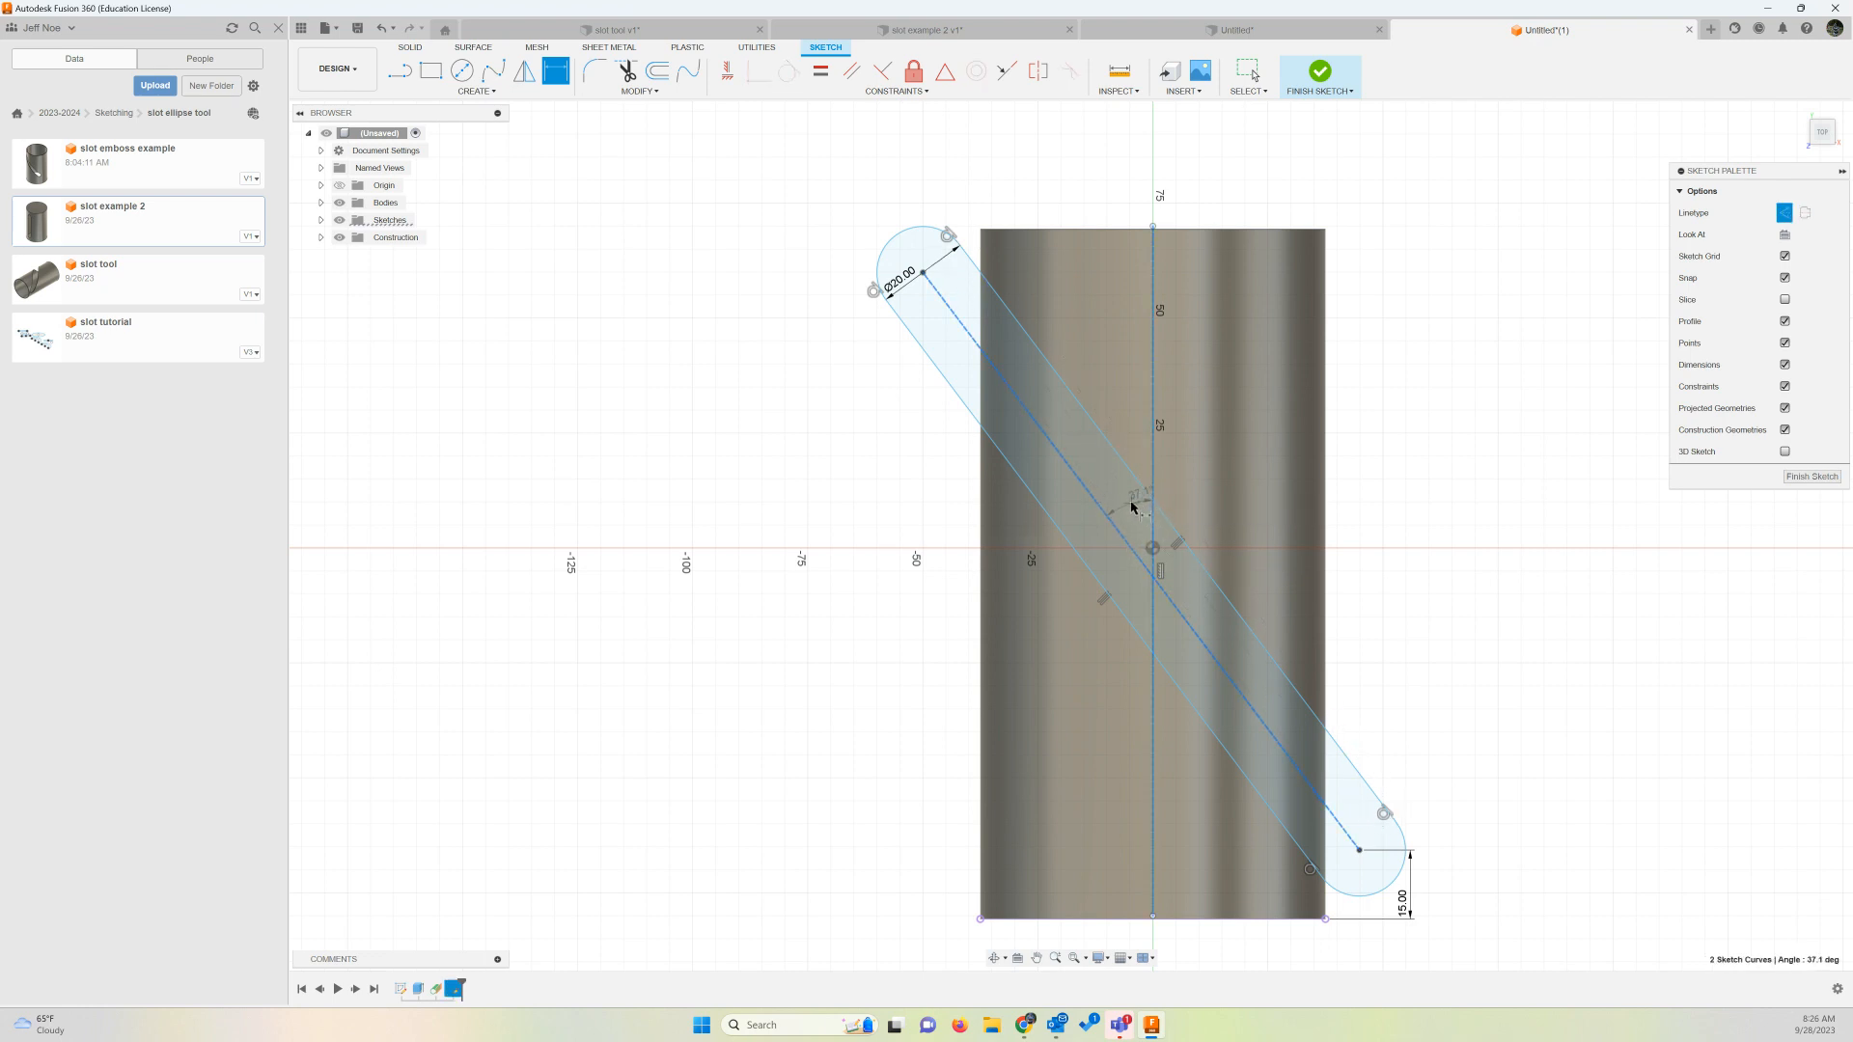
left_click(1137, 495)
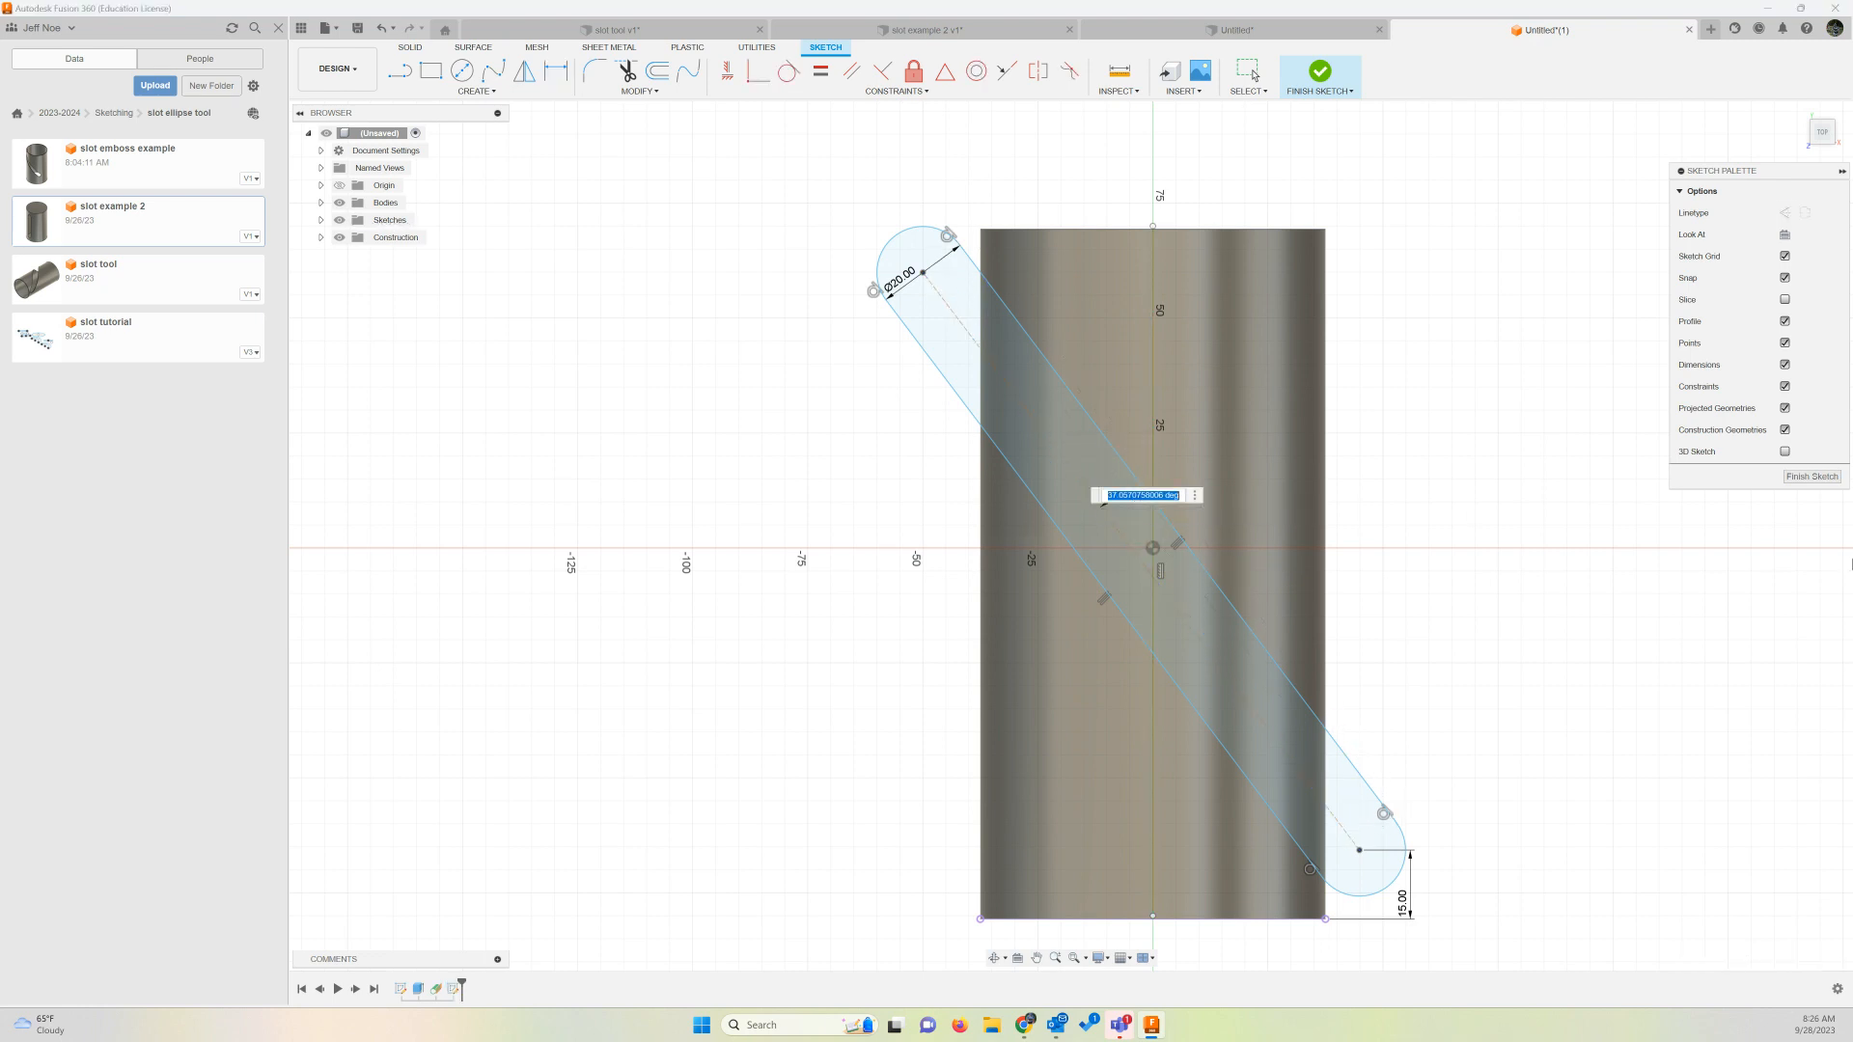
type("45")
key("Return")
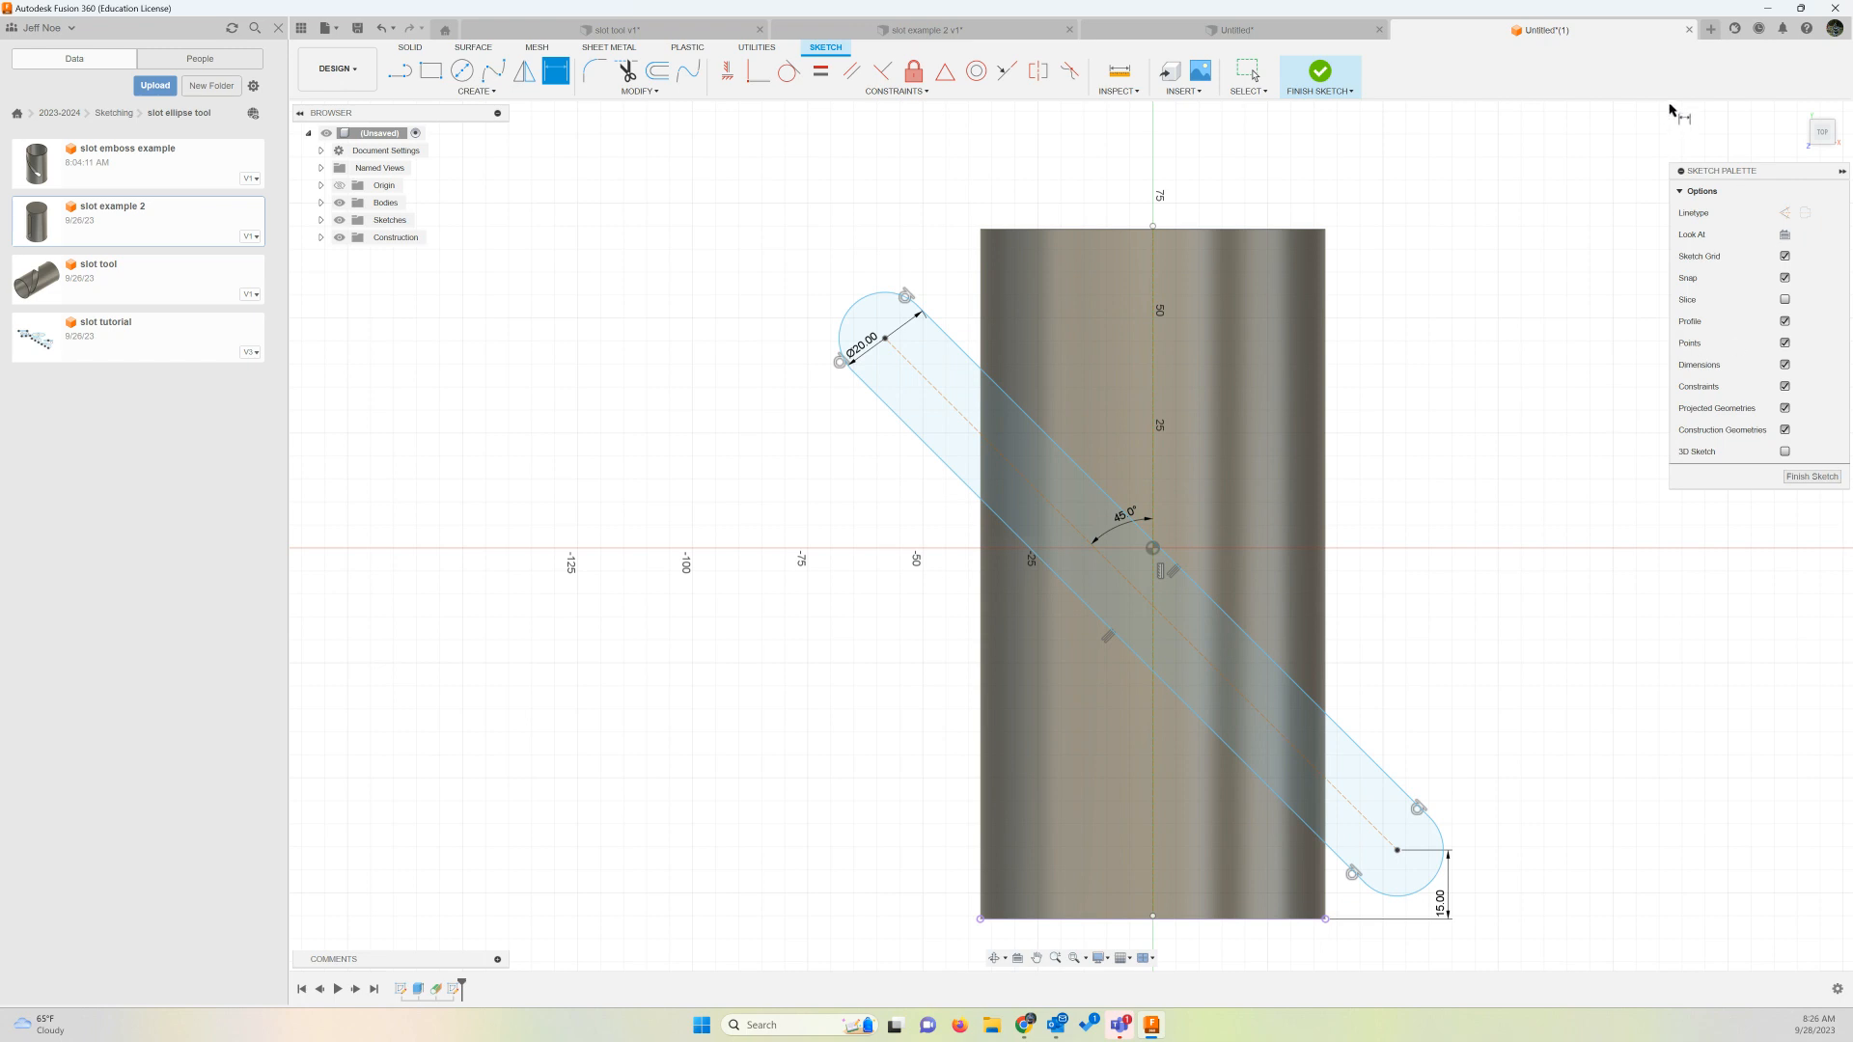
left_click(1331, 82)
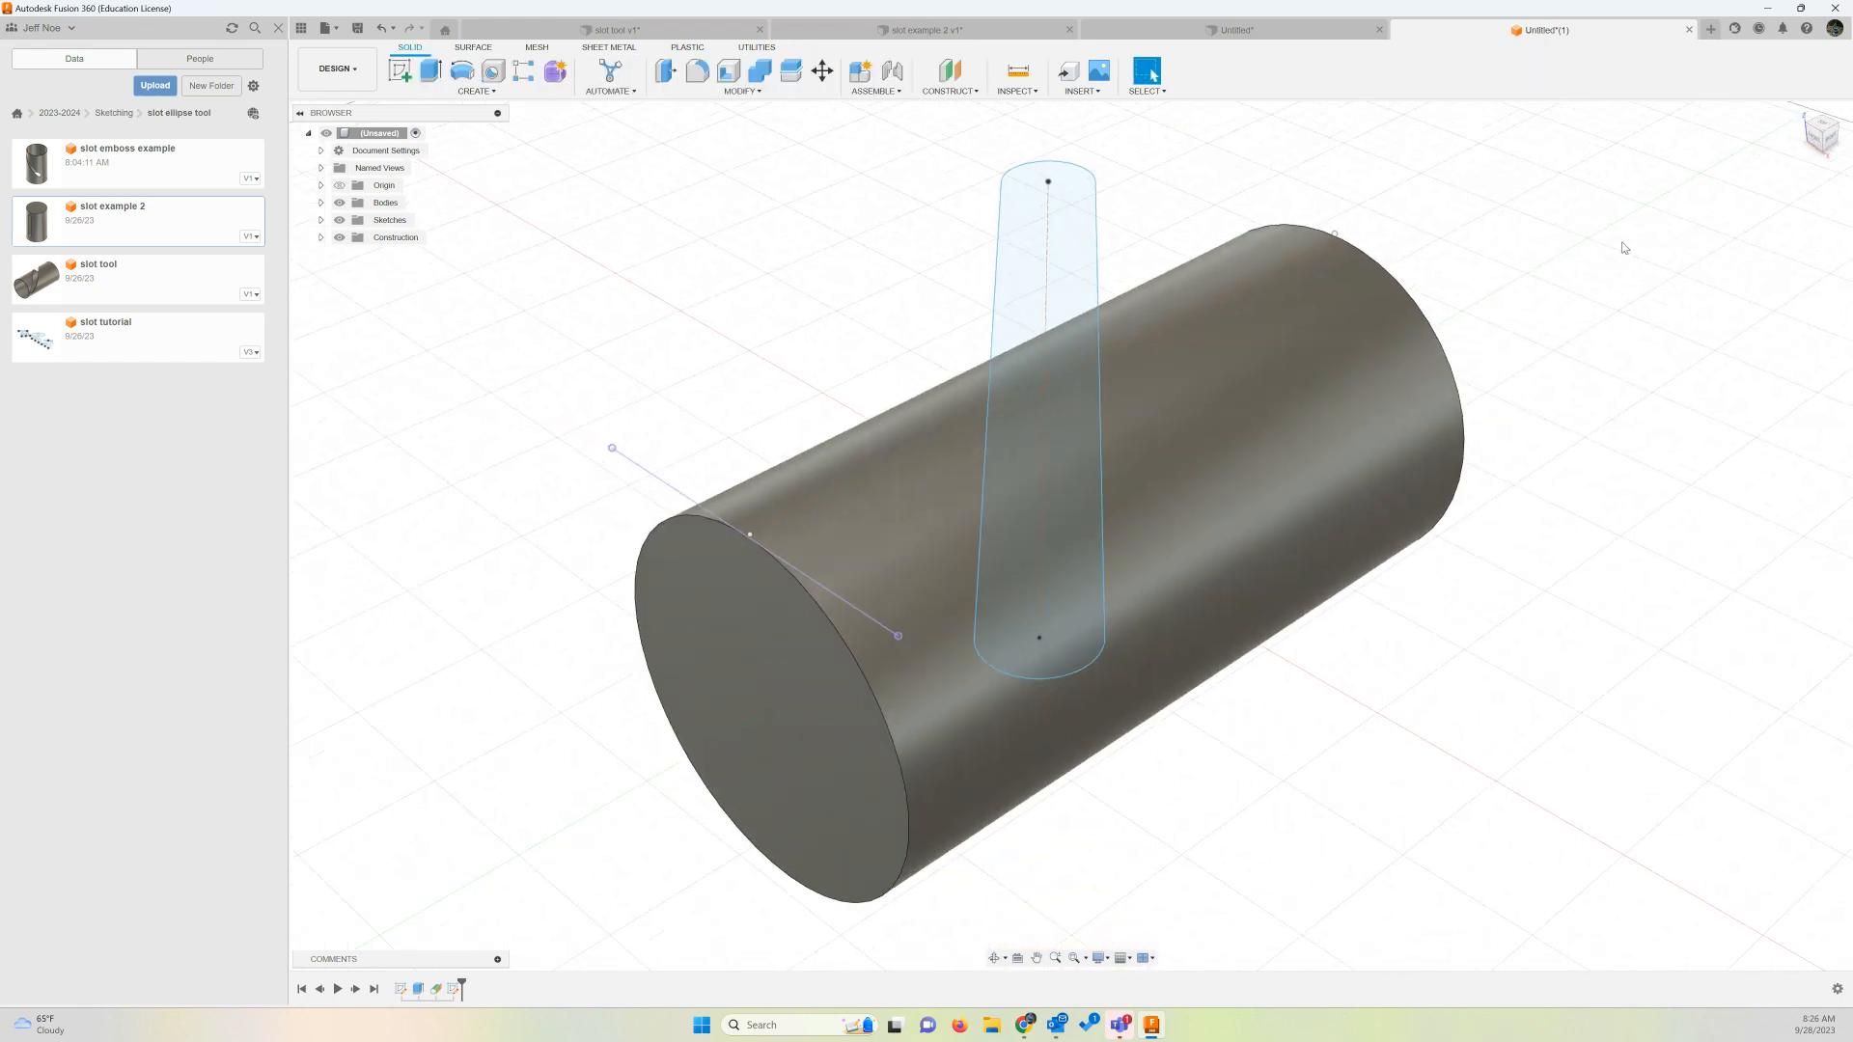
Emboss the slot profile into the cylinder's curved face using the deboss effect at 2 mm depth, and inspect the wrapped groove
left_click(1085, 269)
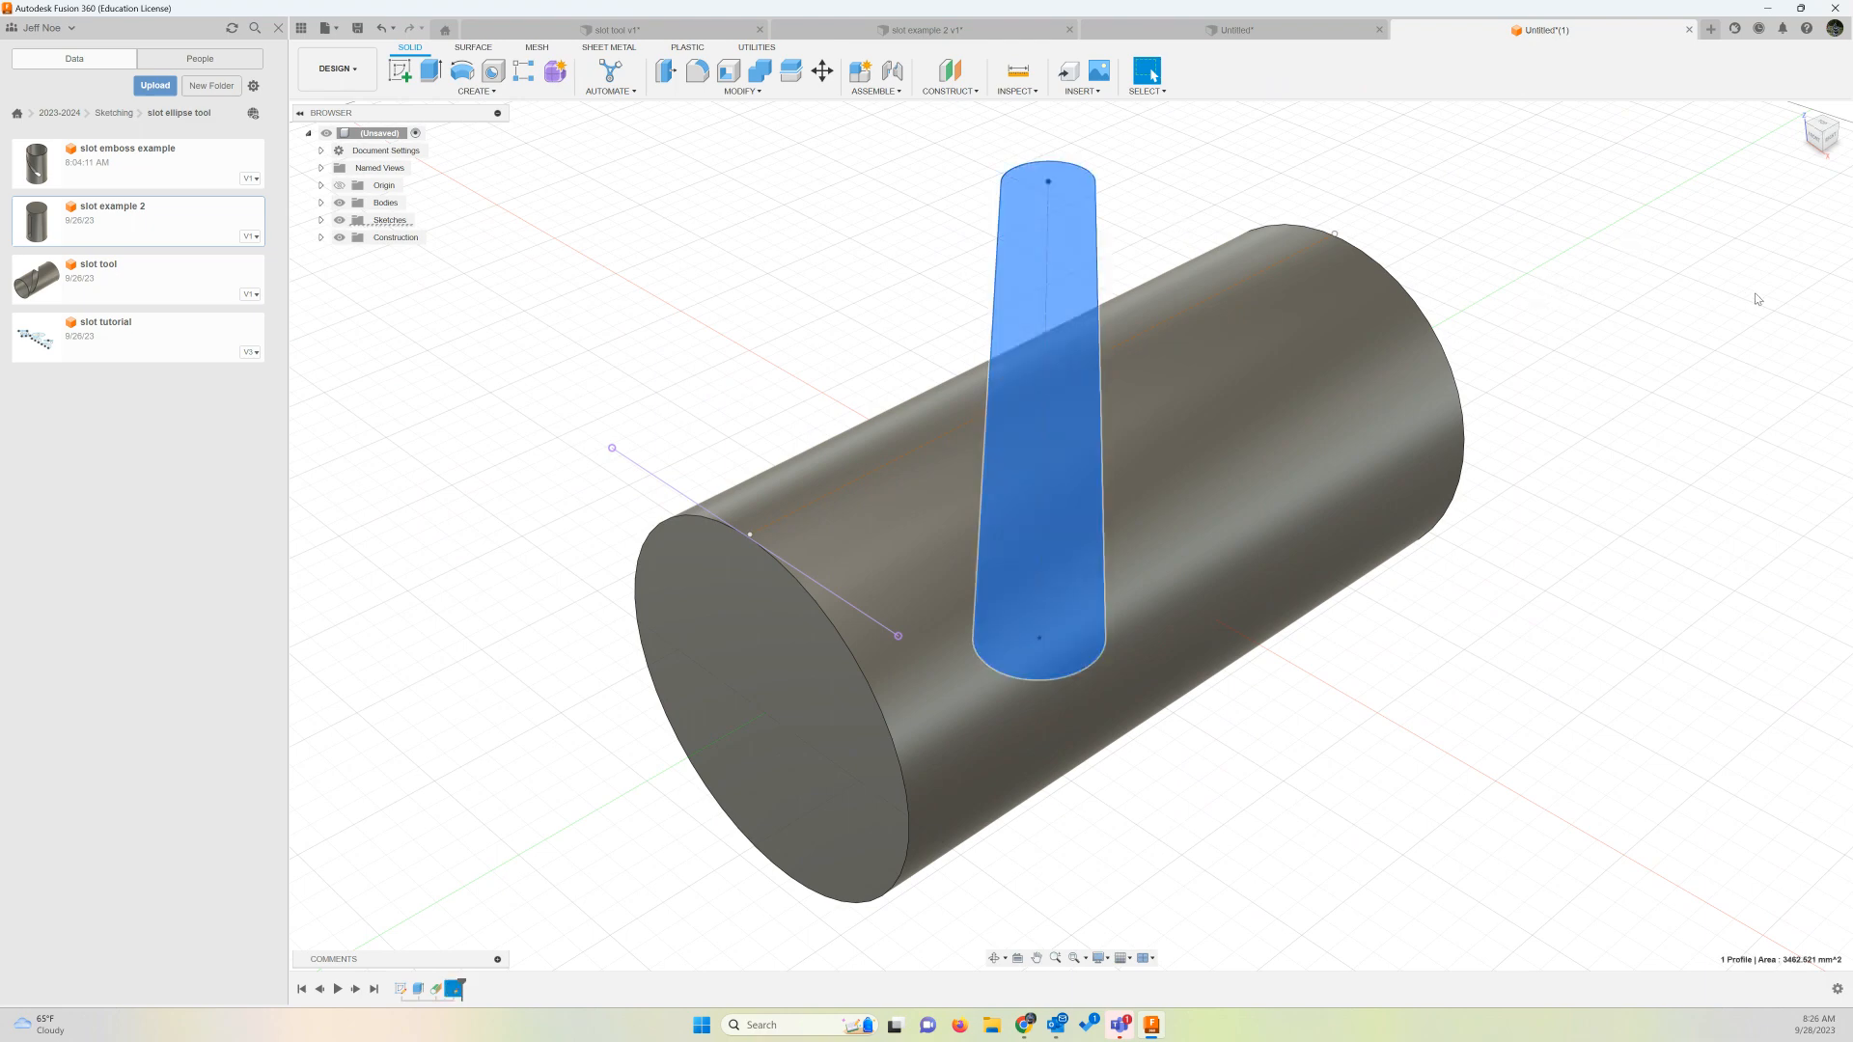
left_click(522, 94)
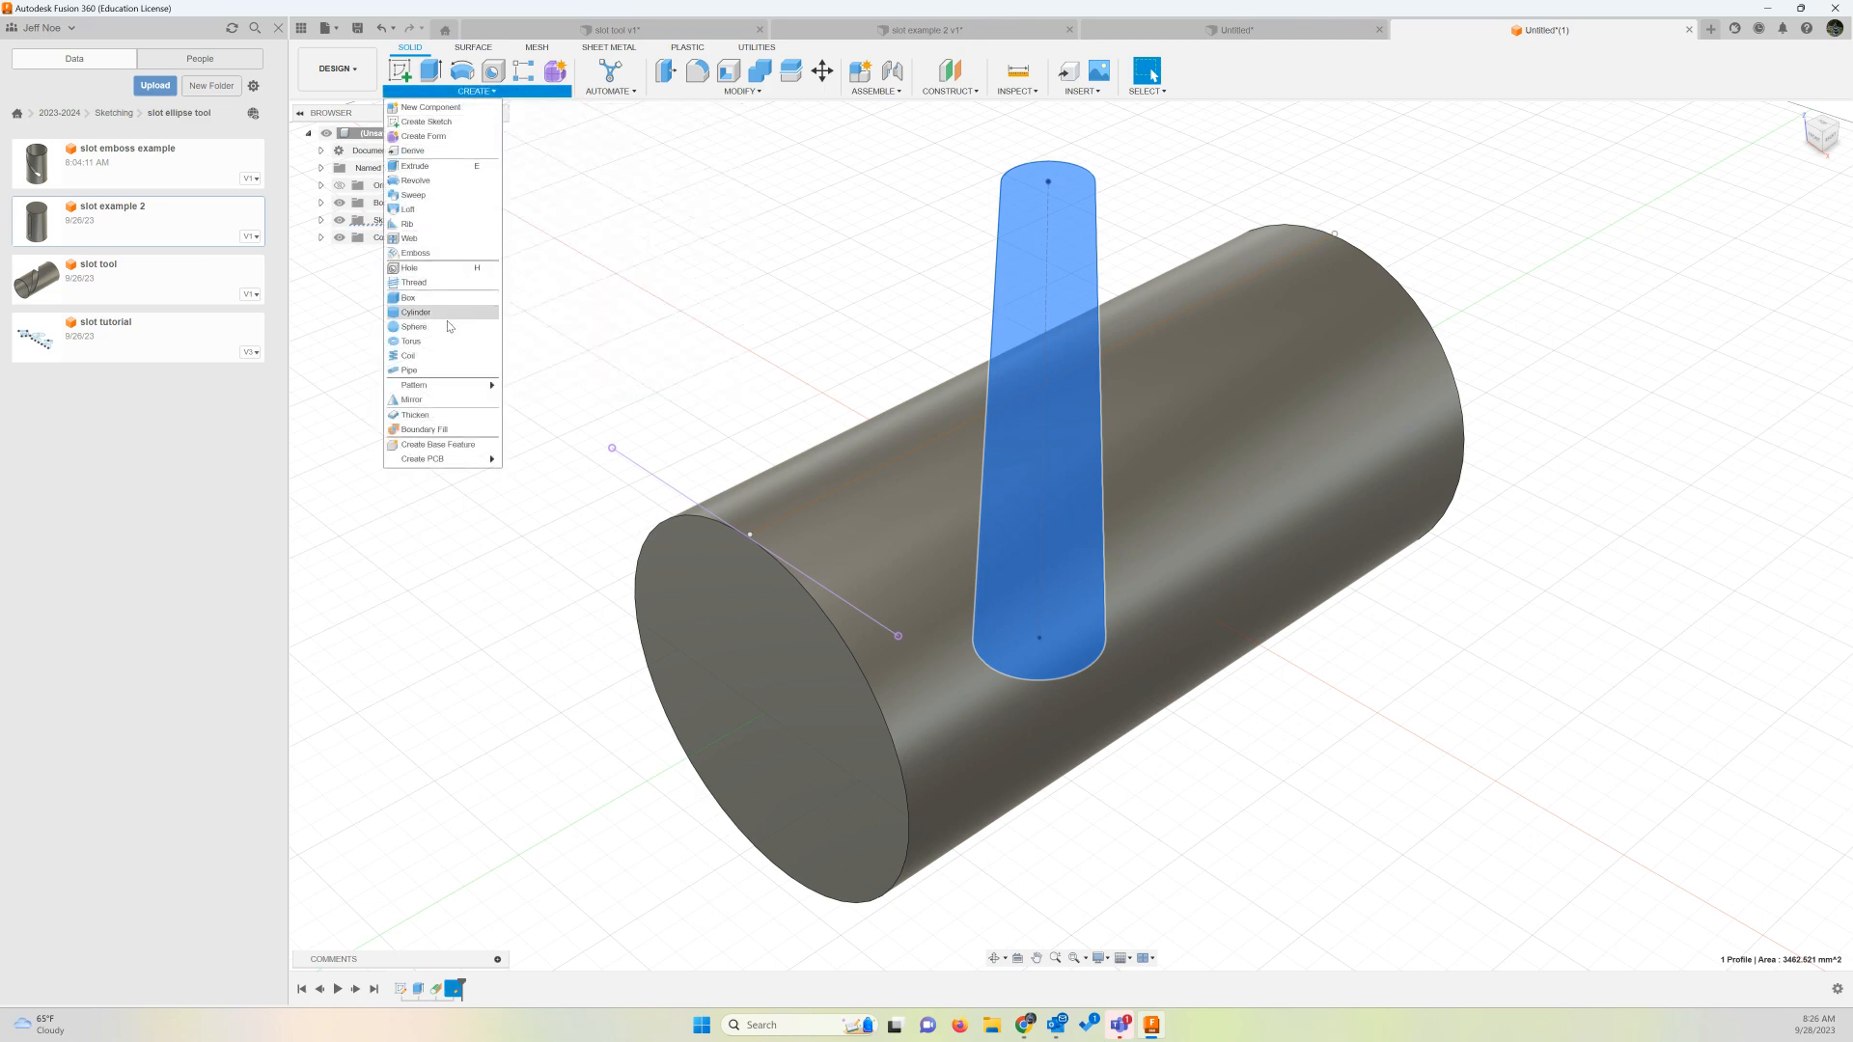
left_click(416, 253)
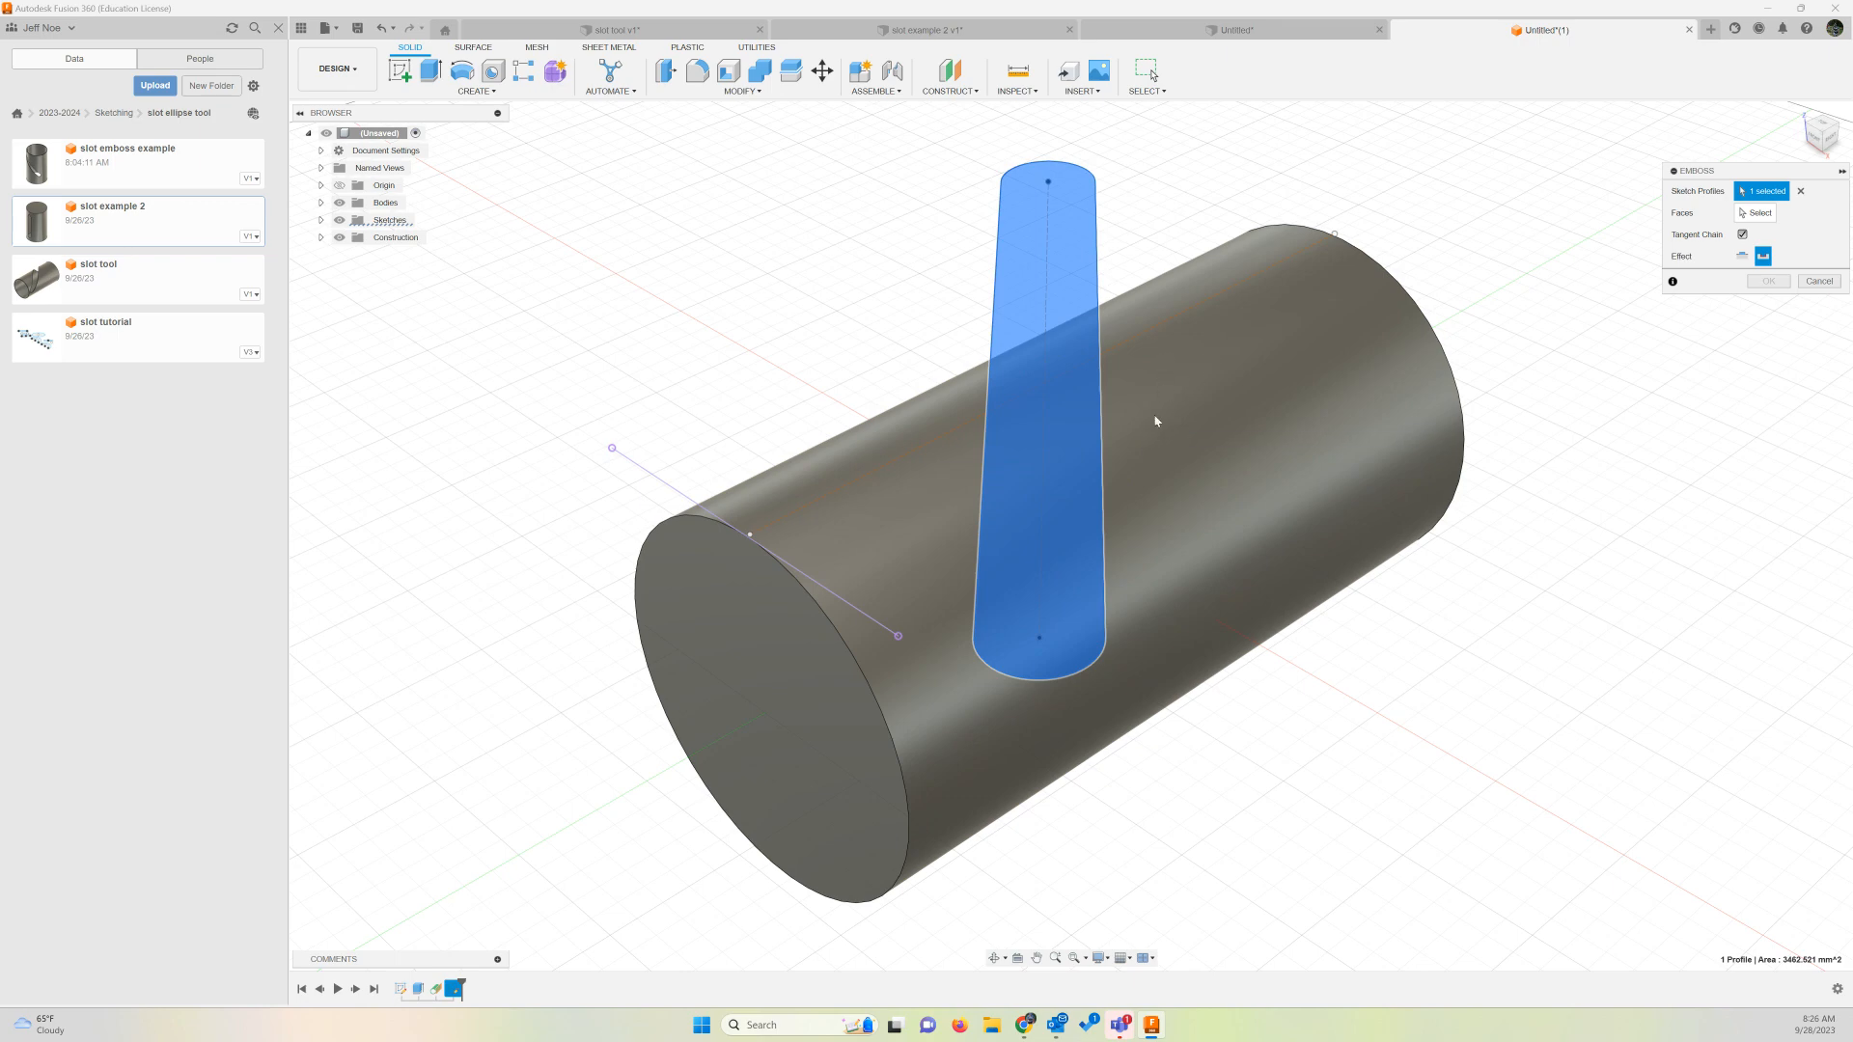
left_click(1767, 216)
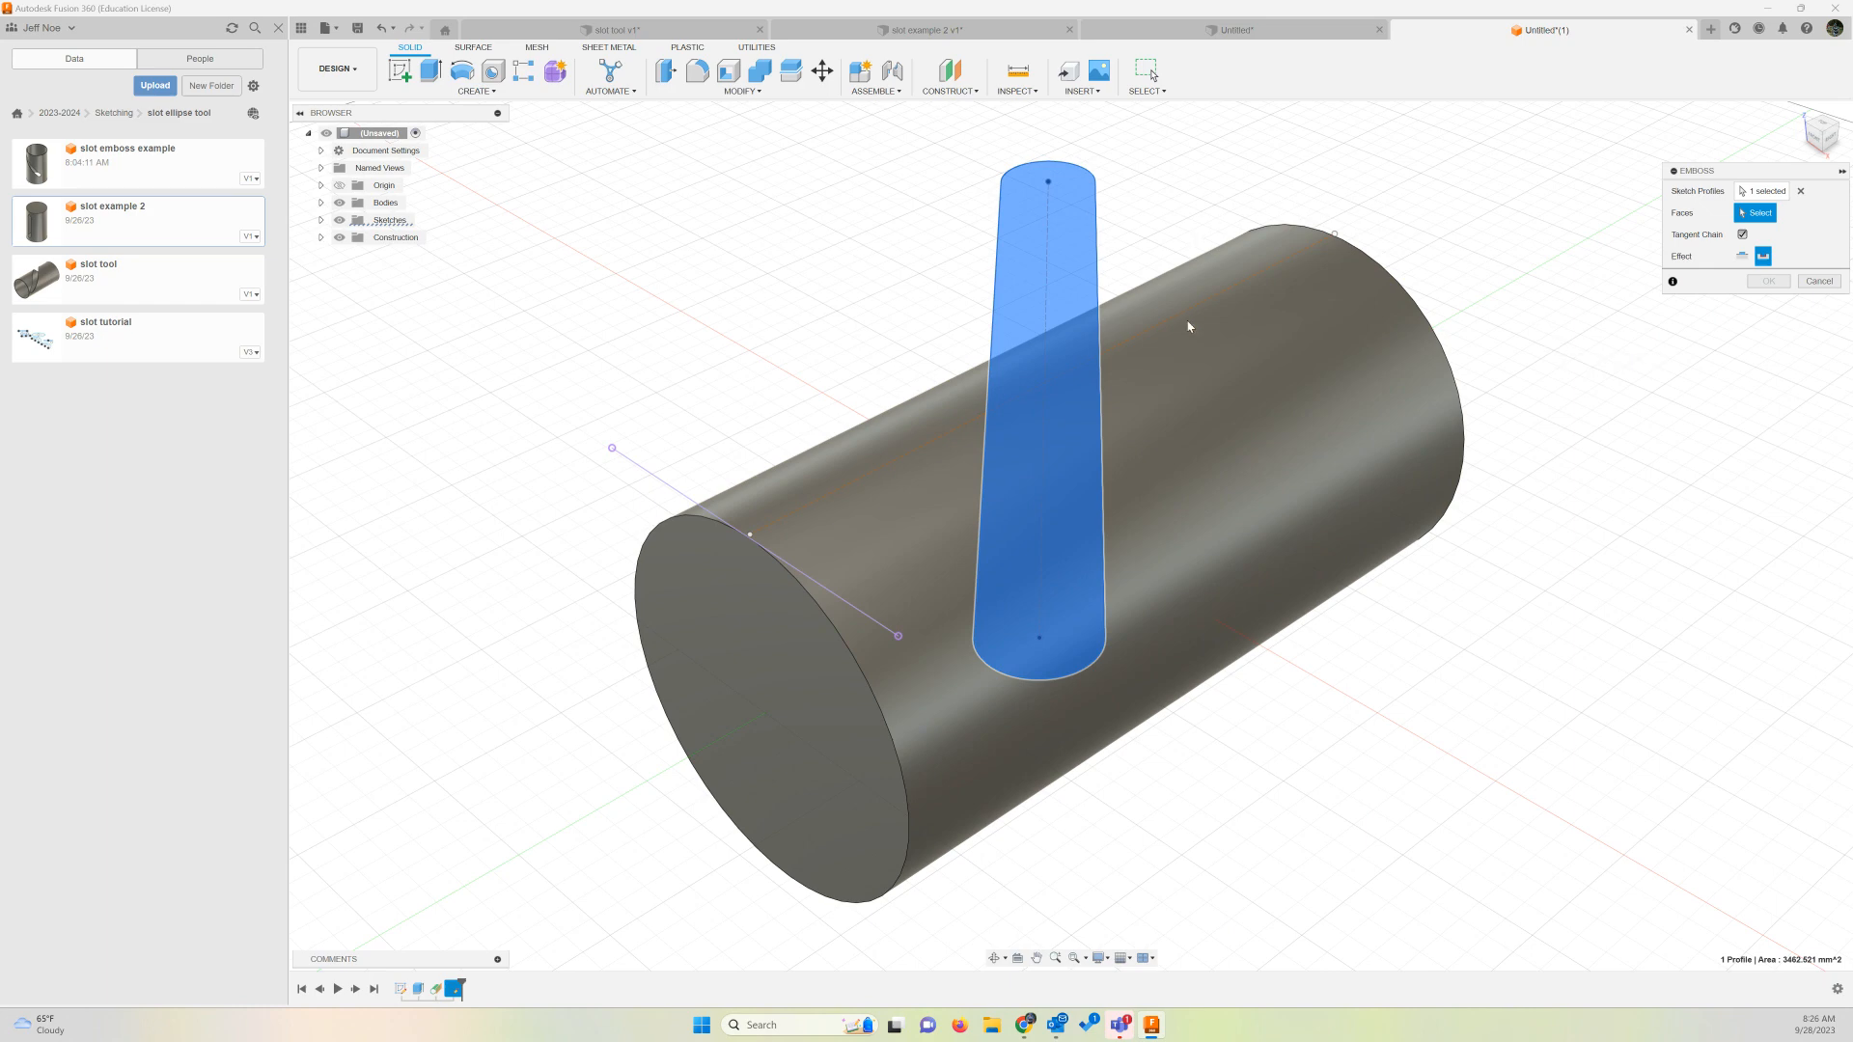
left_click(1174, 389)
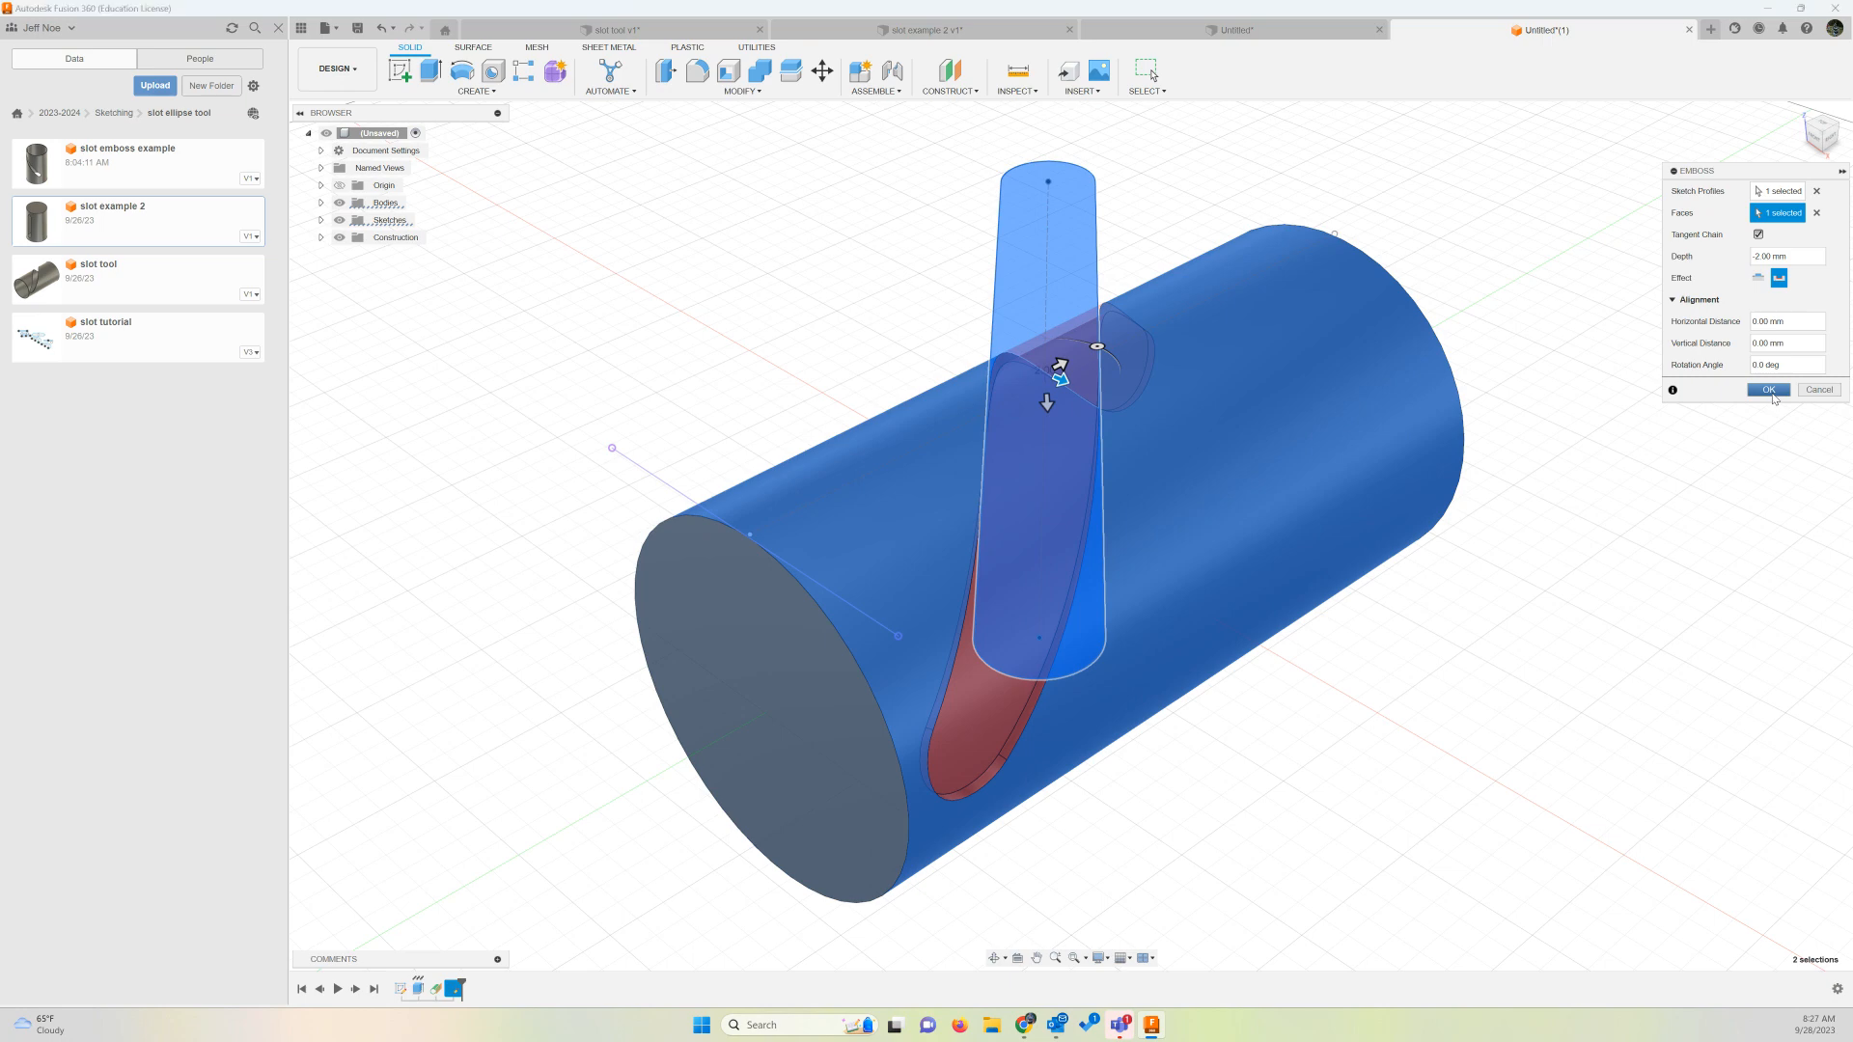
left_click(1769, 390)
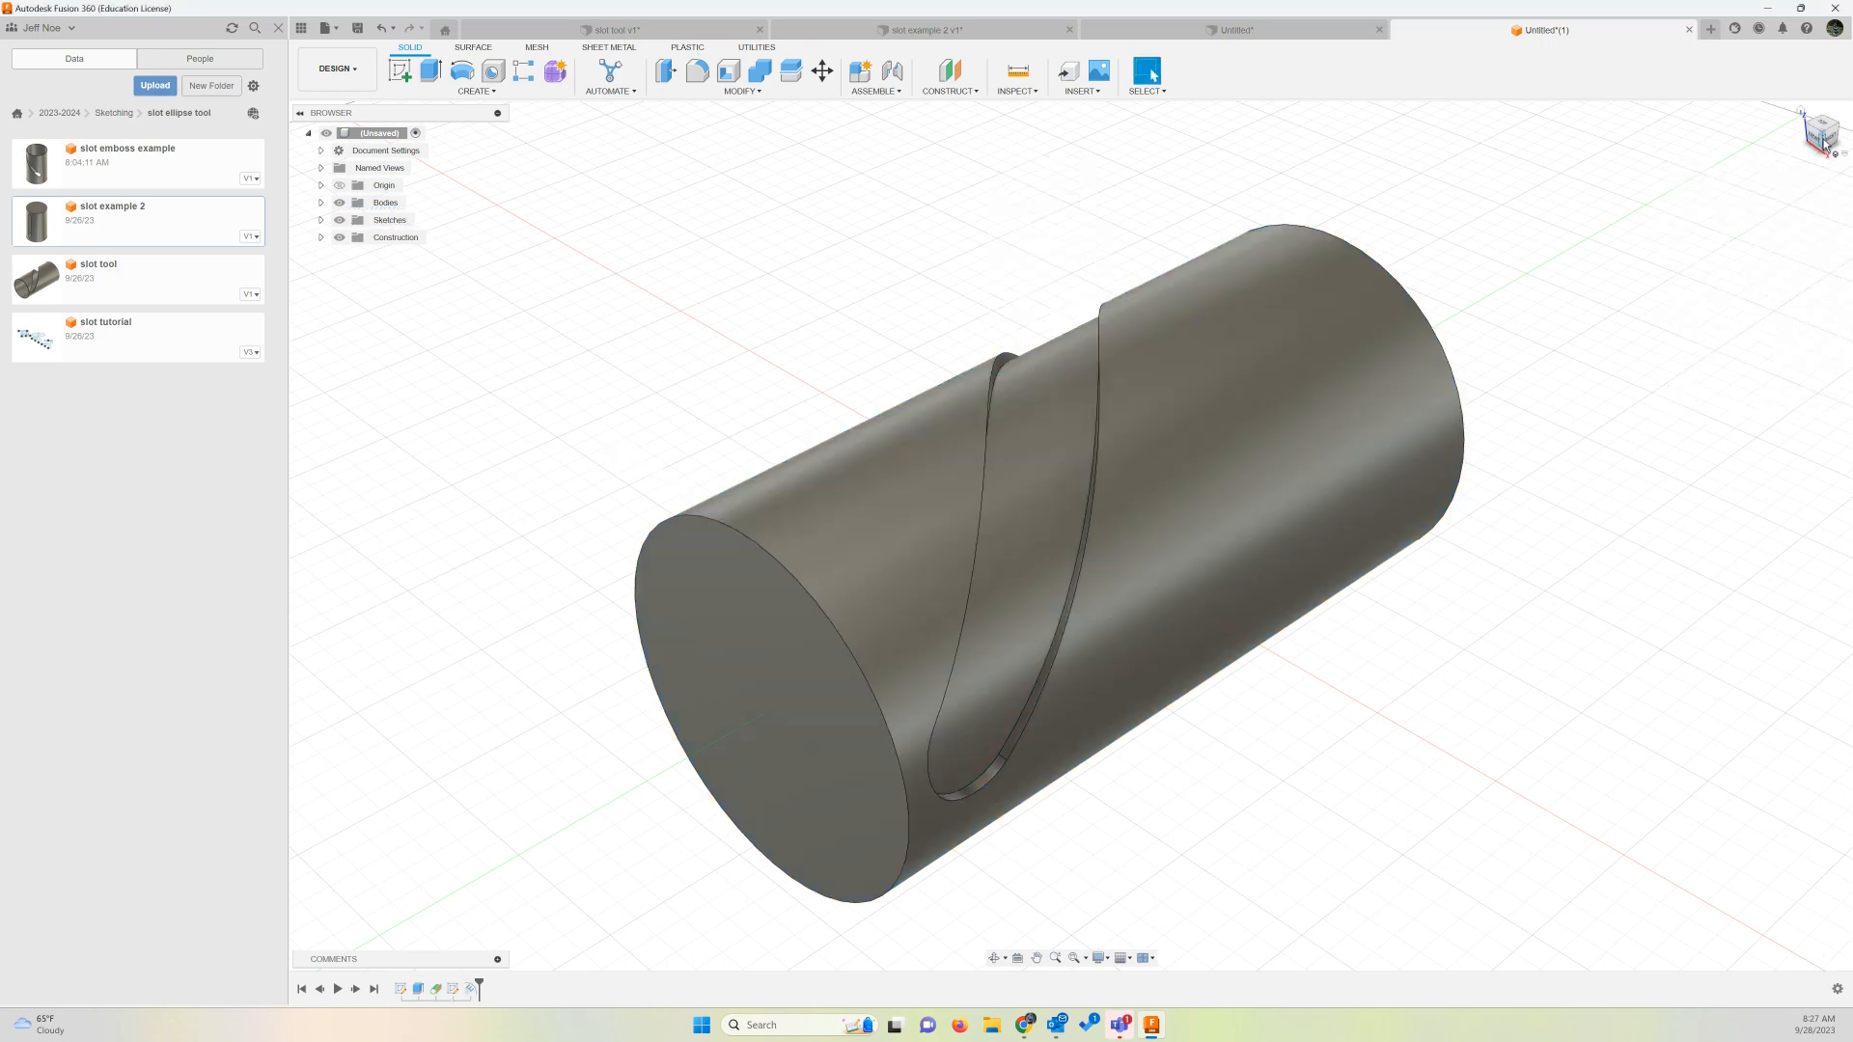
left_click_drag(1824, 144, 1806, 238)
middle_click_drag(1071, 536, 1071, 381, "shift")
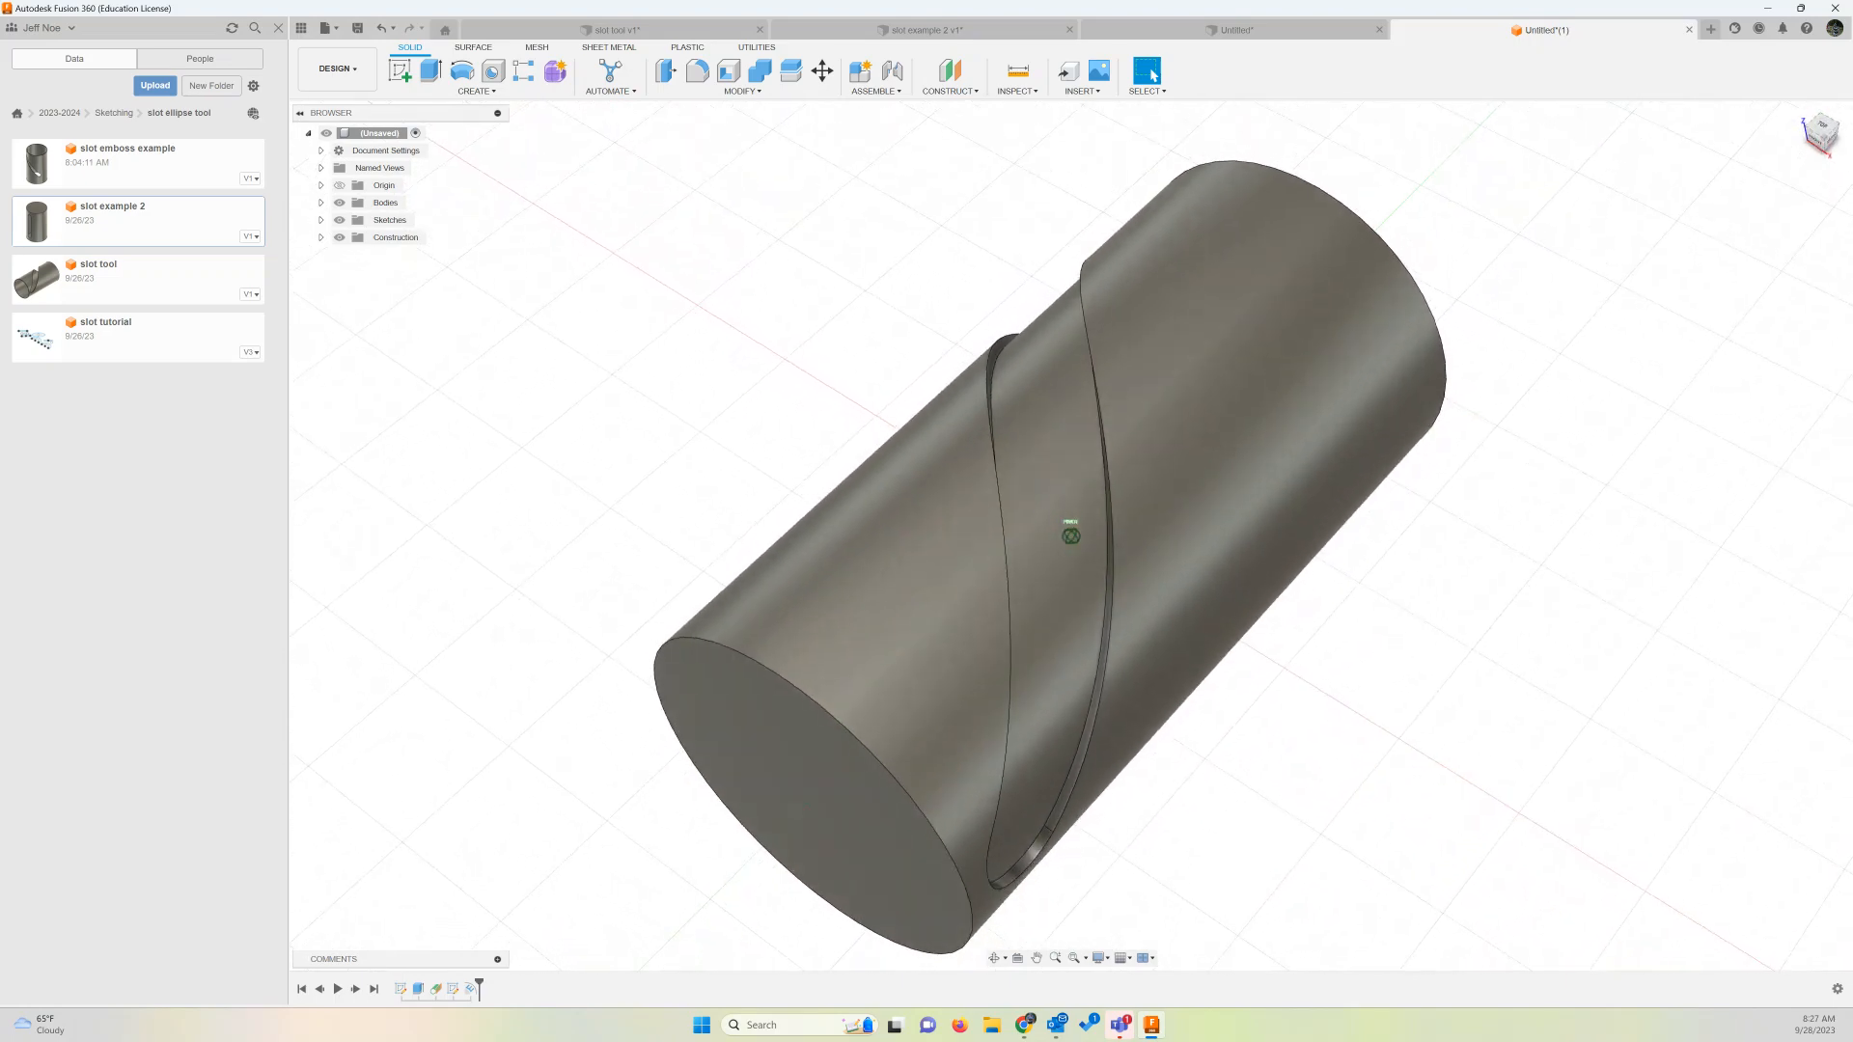
left_click_drag(1819, 130, 1820, 136)
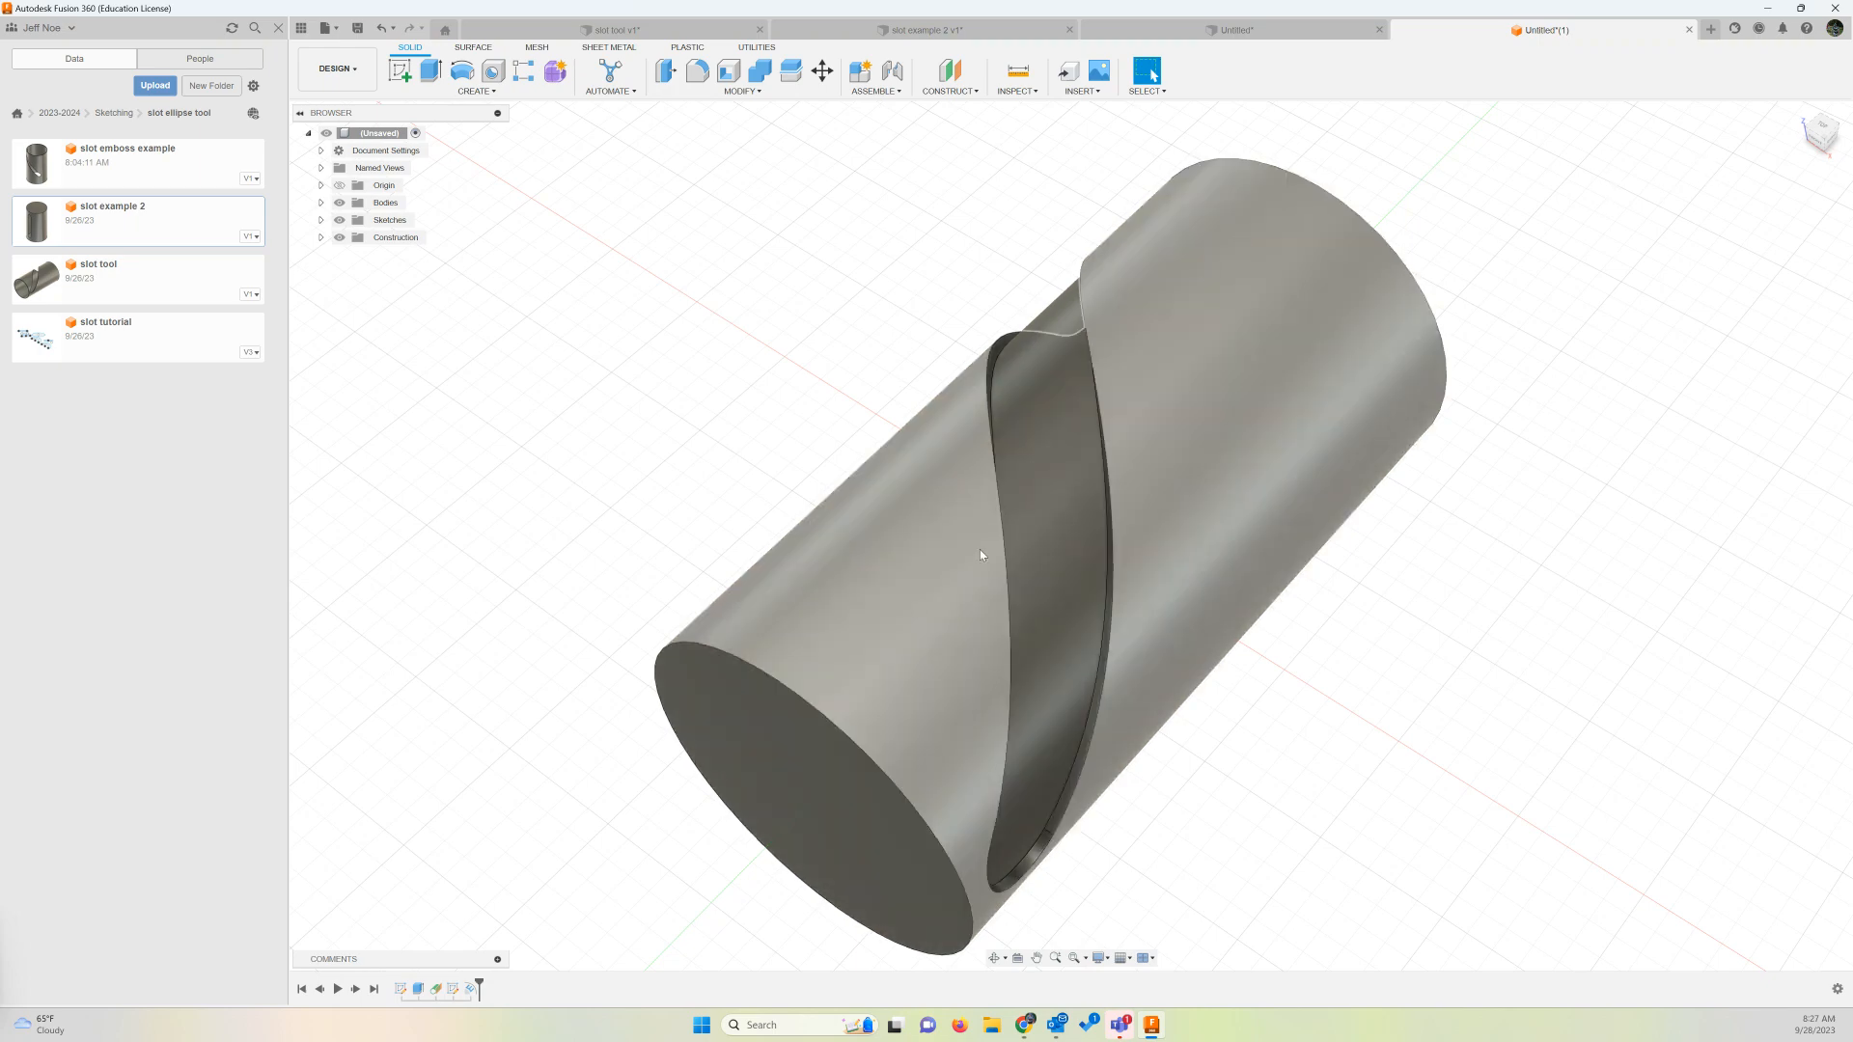
Edit the cylinder's extrusion into a thin extrude with a 1.5 mm wall thickness and inspect the slotted tube
right_click(421, 992)
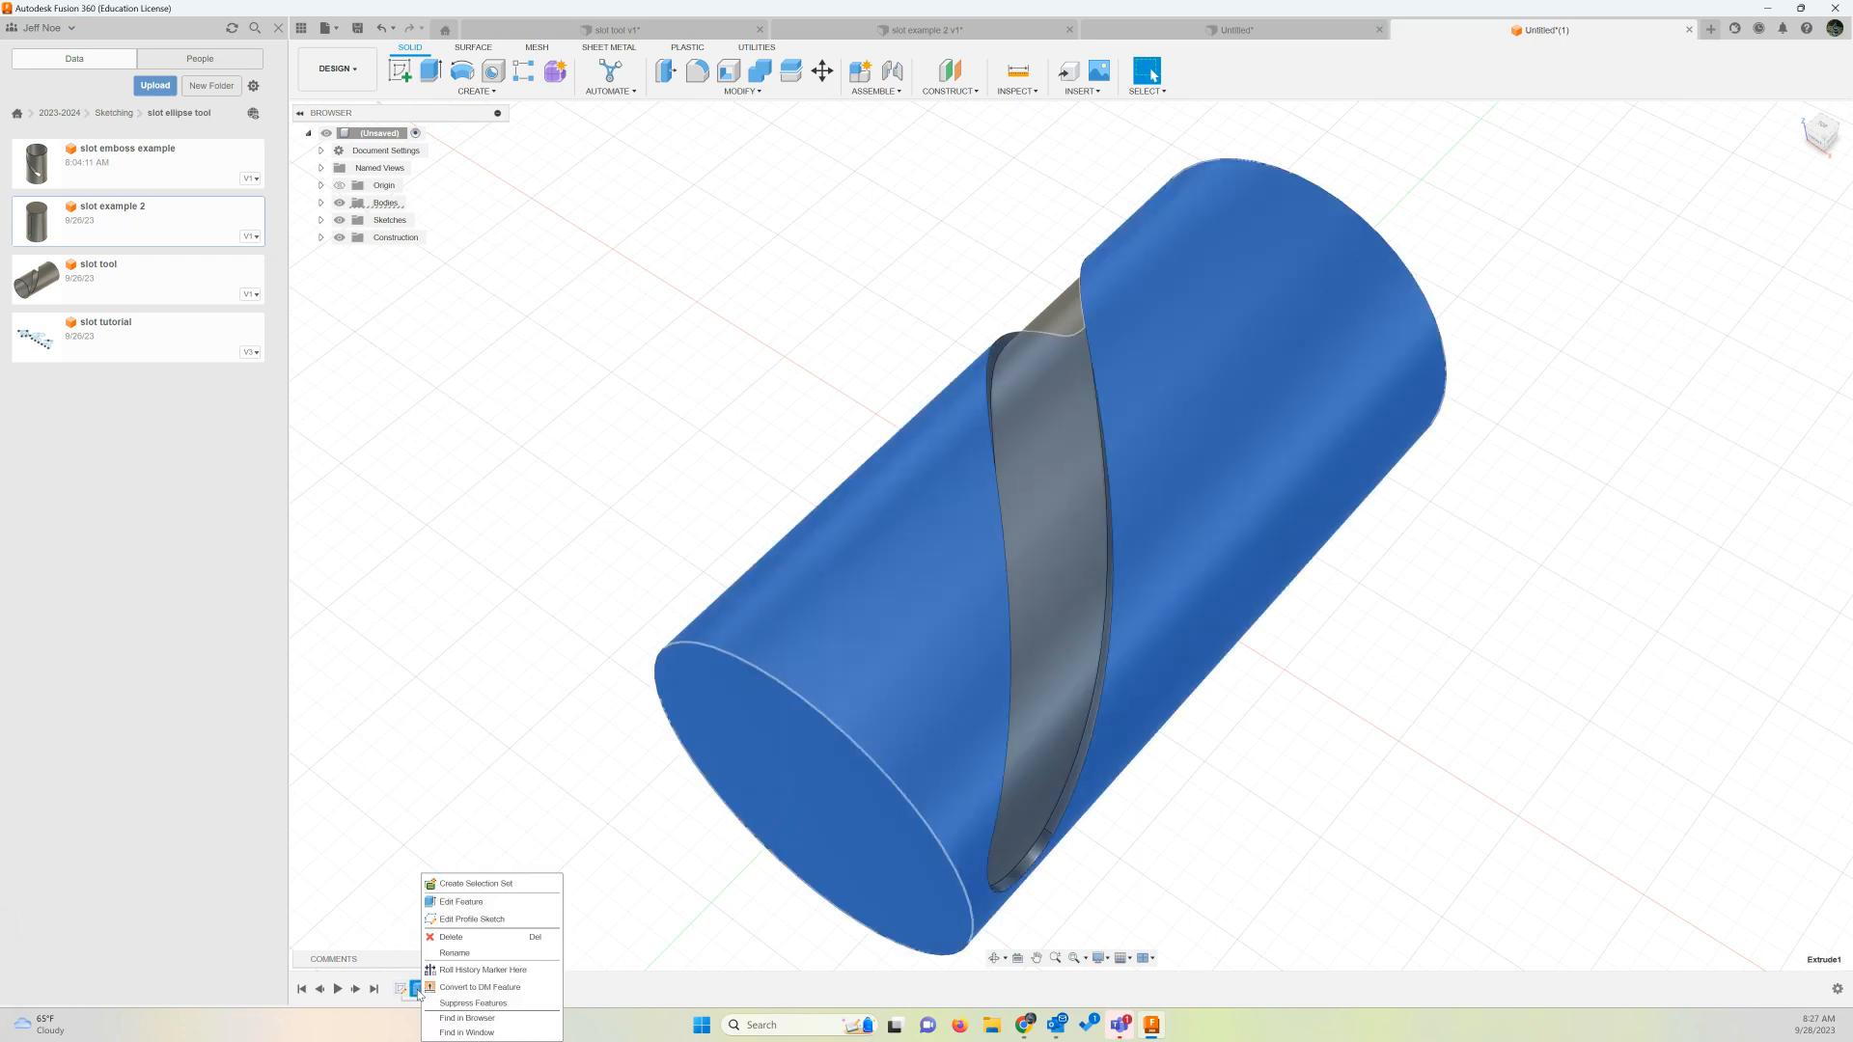
left_click(460, 903)
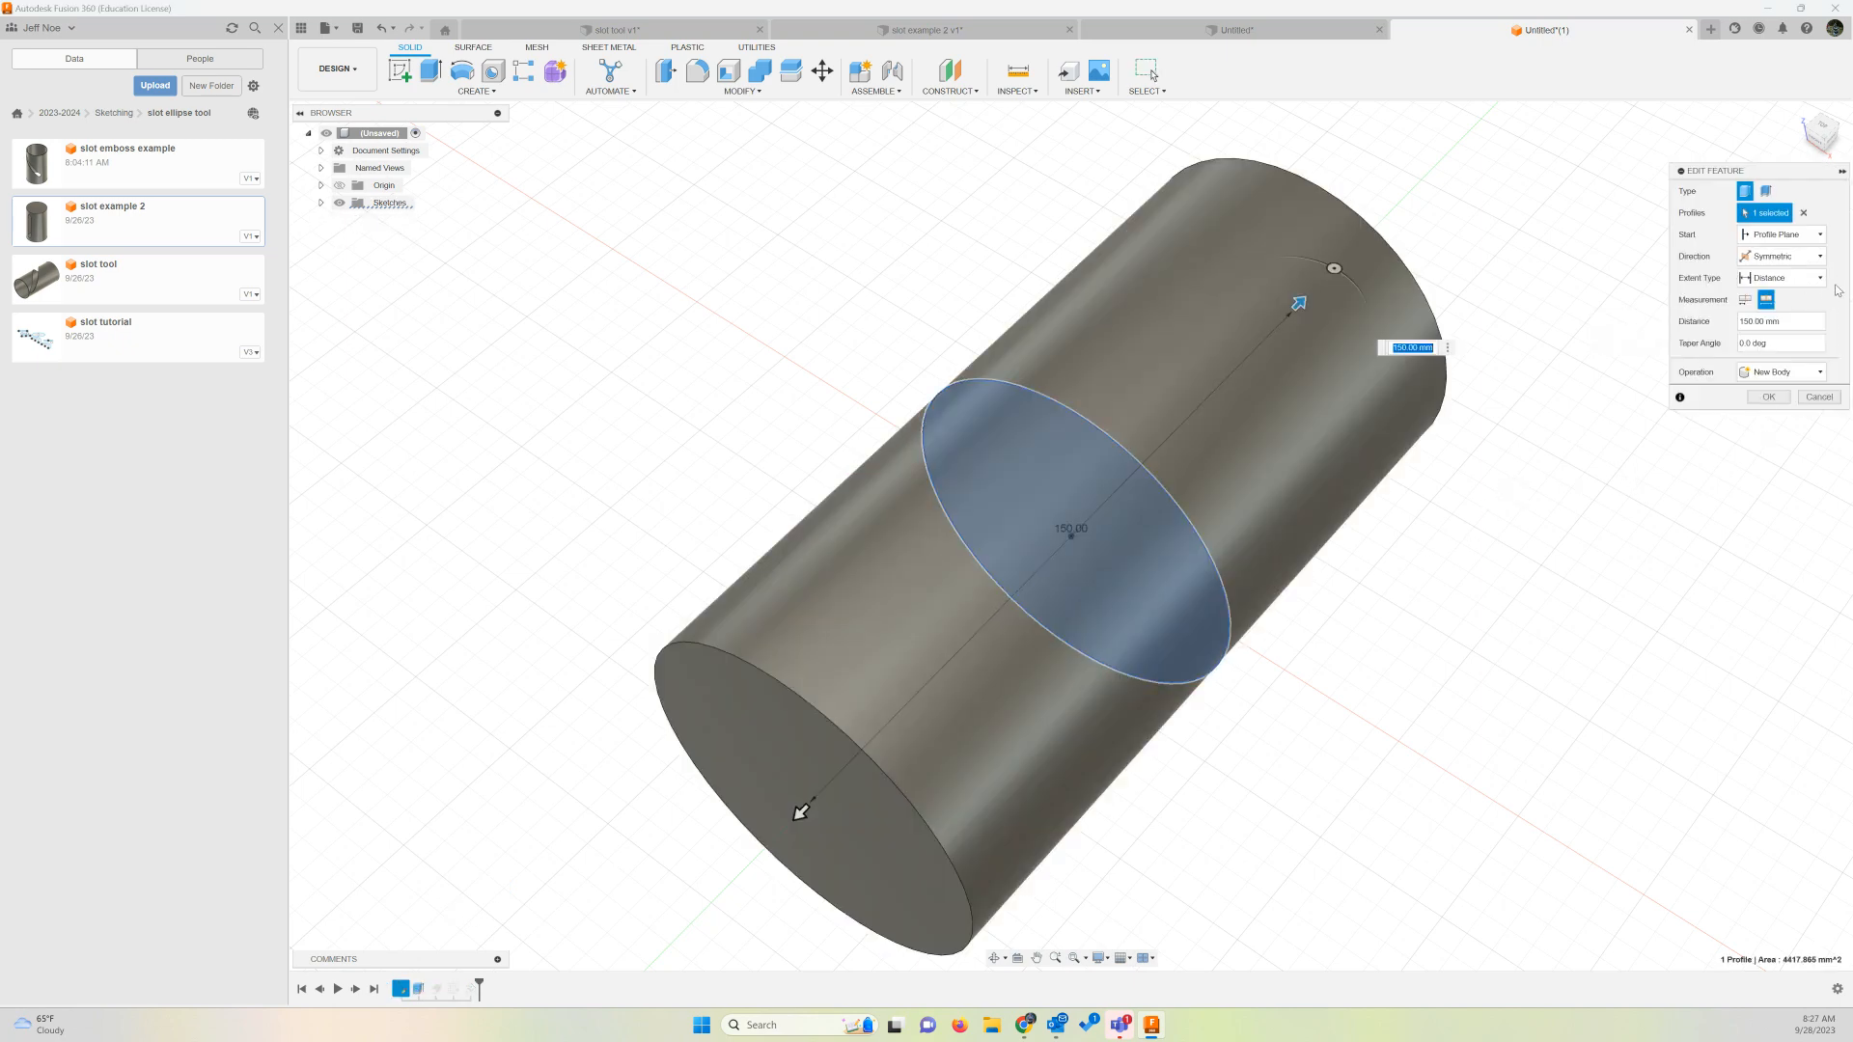
left_click(1772, 190)
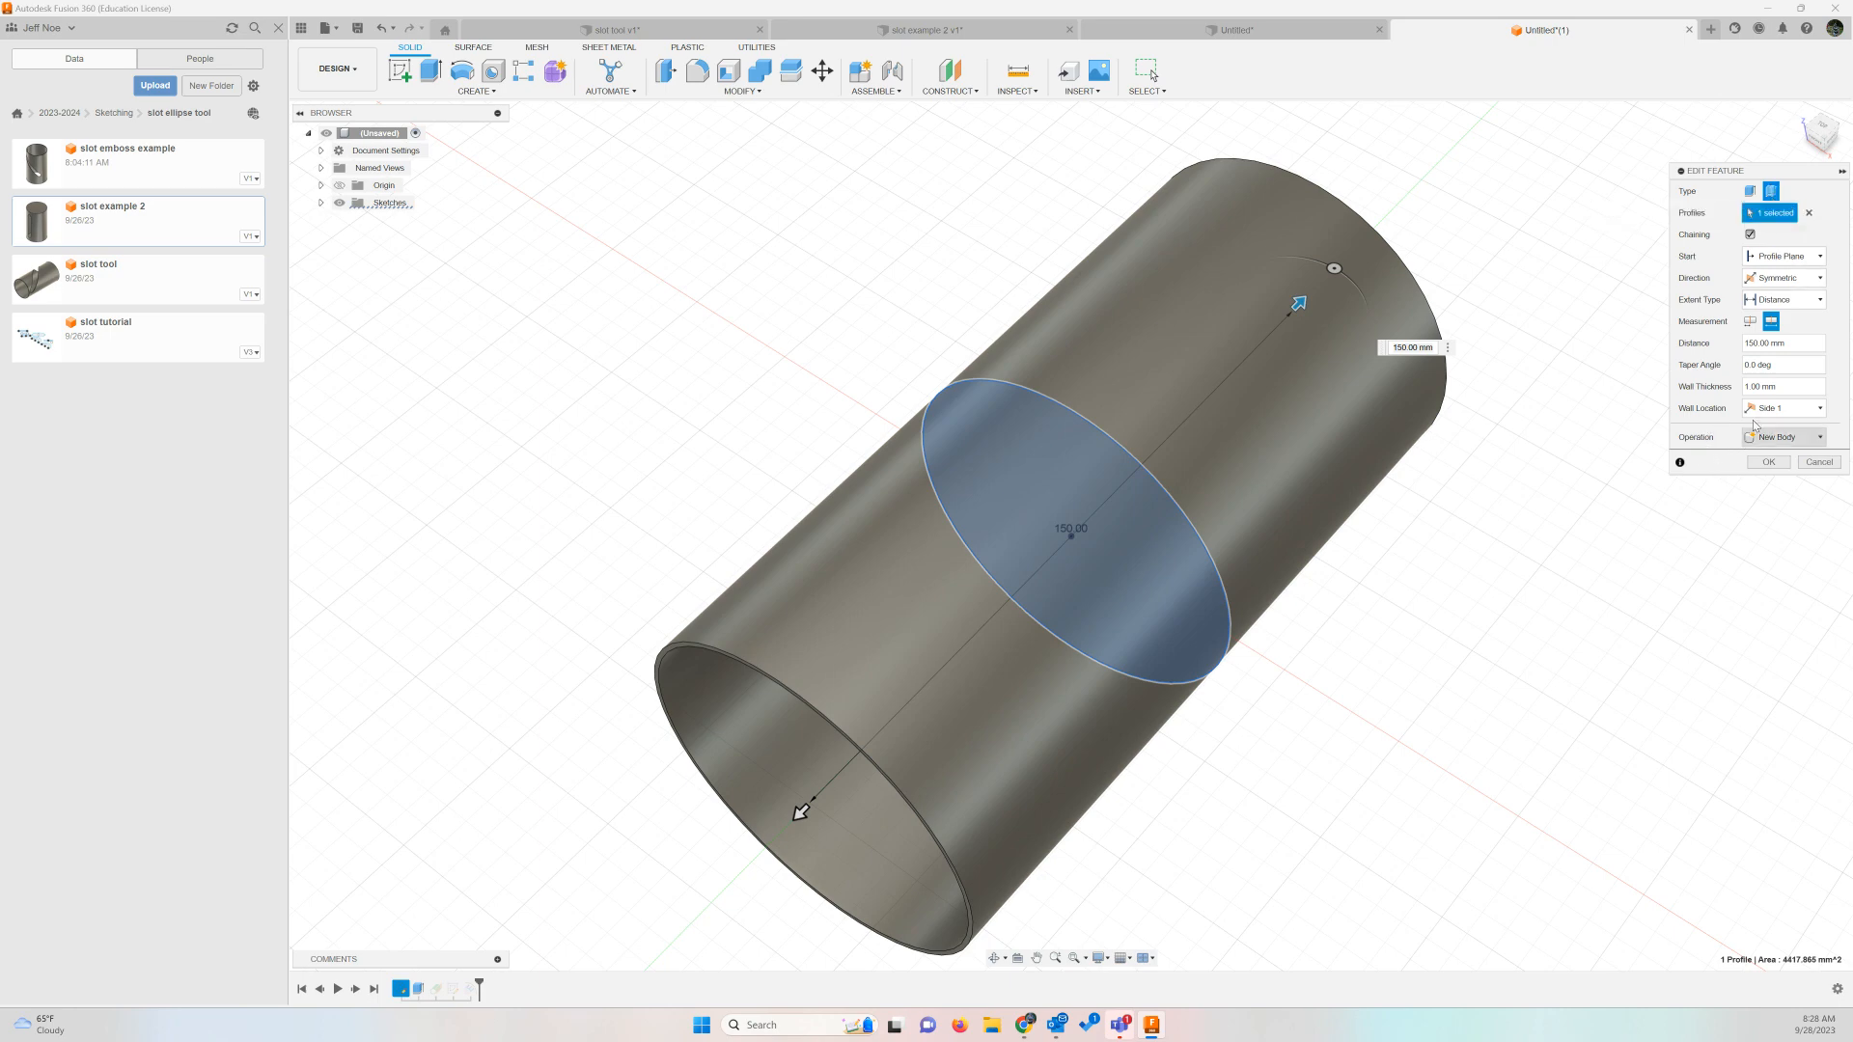
left_click(1784, 386)
type("1.5")
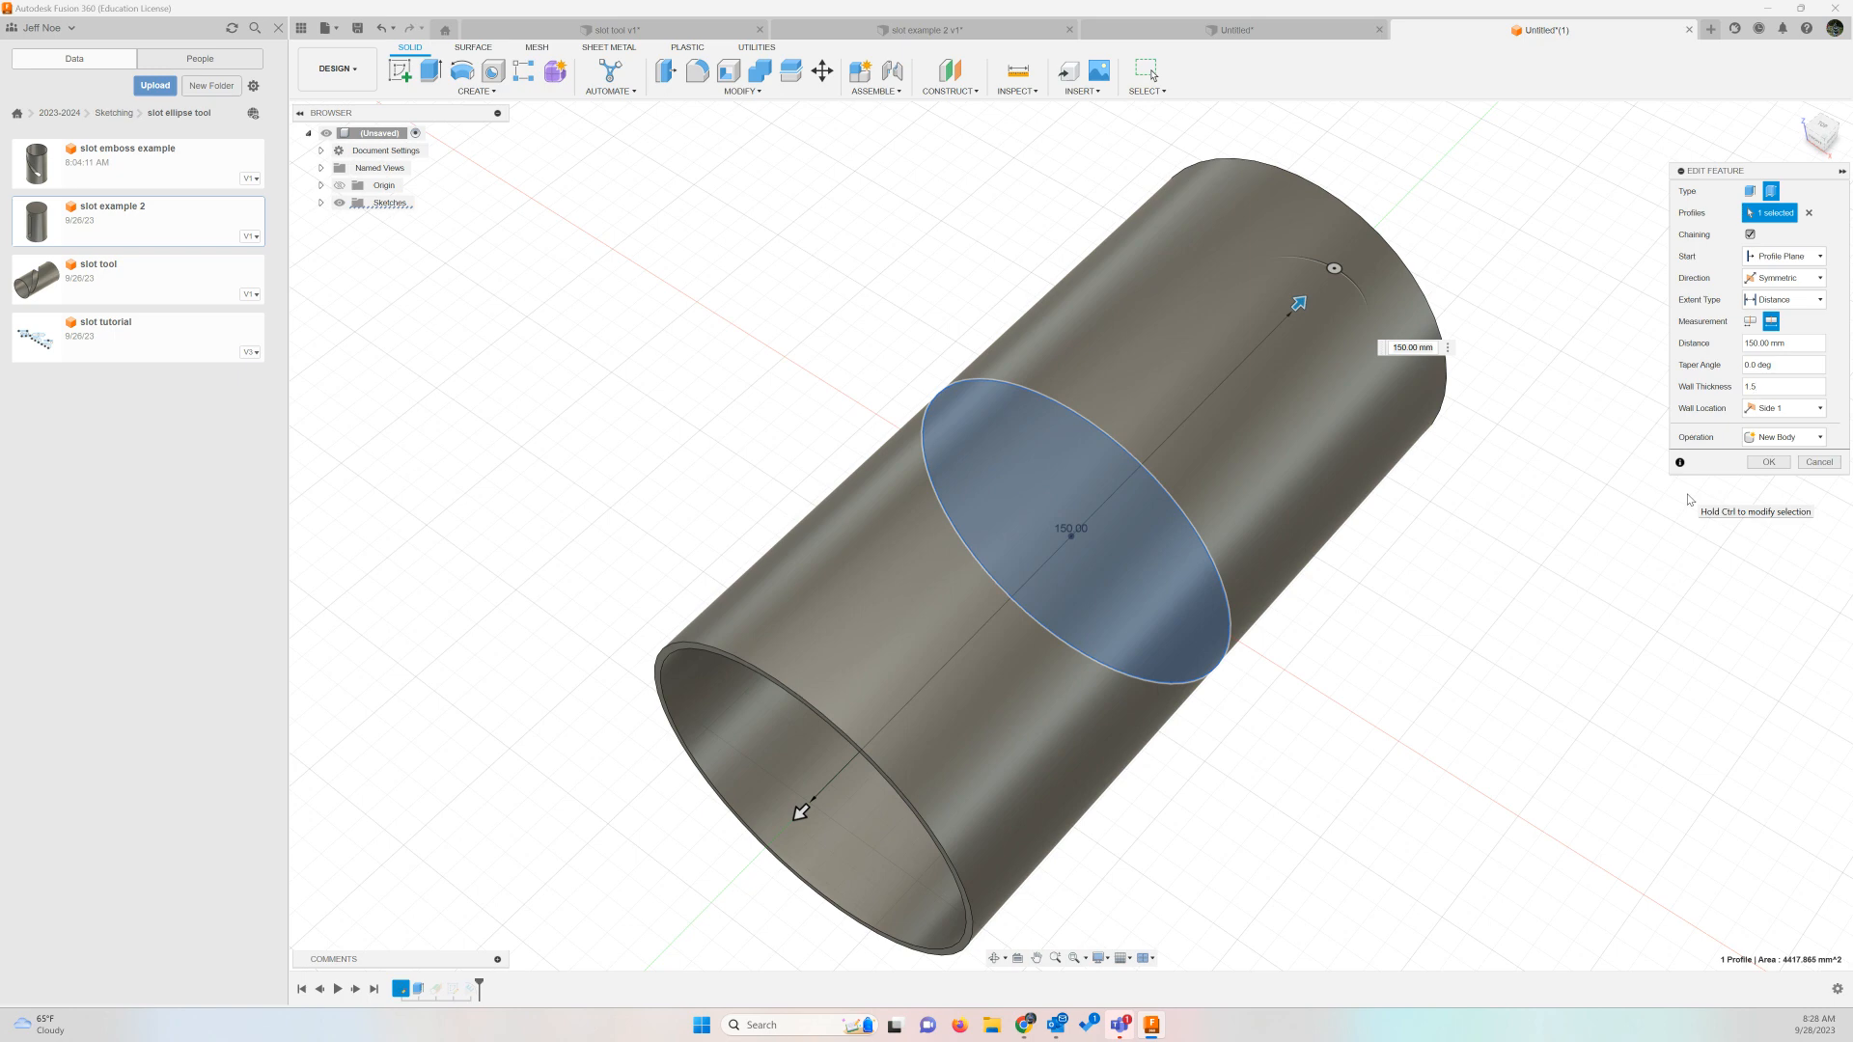
left_click(1760, 465)
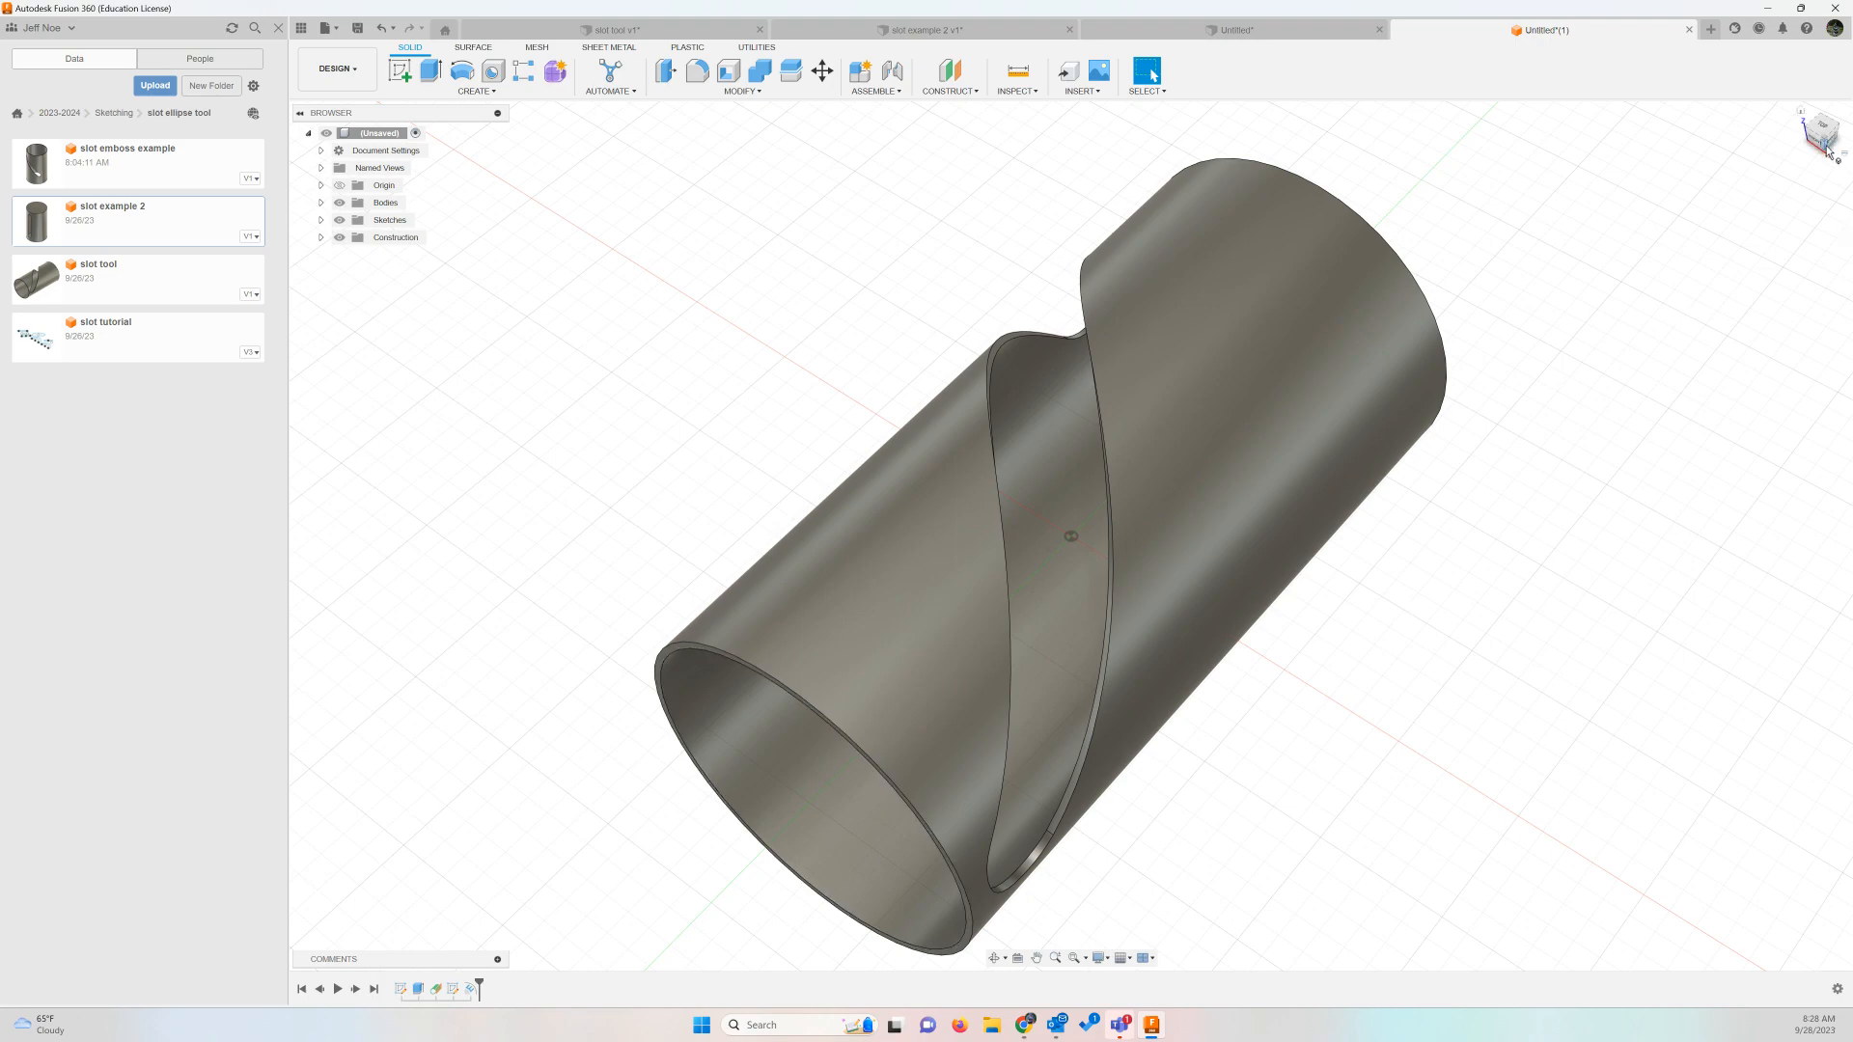
mouse_move(1826, 150)
left_mouse_down()
mouse_move(1850, 123)
mouse_move(1779, 157)
left_mouse_up()
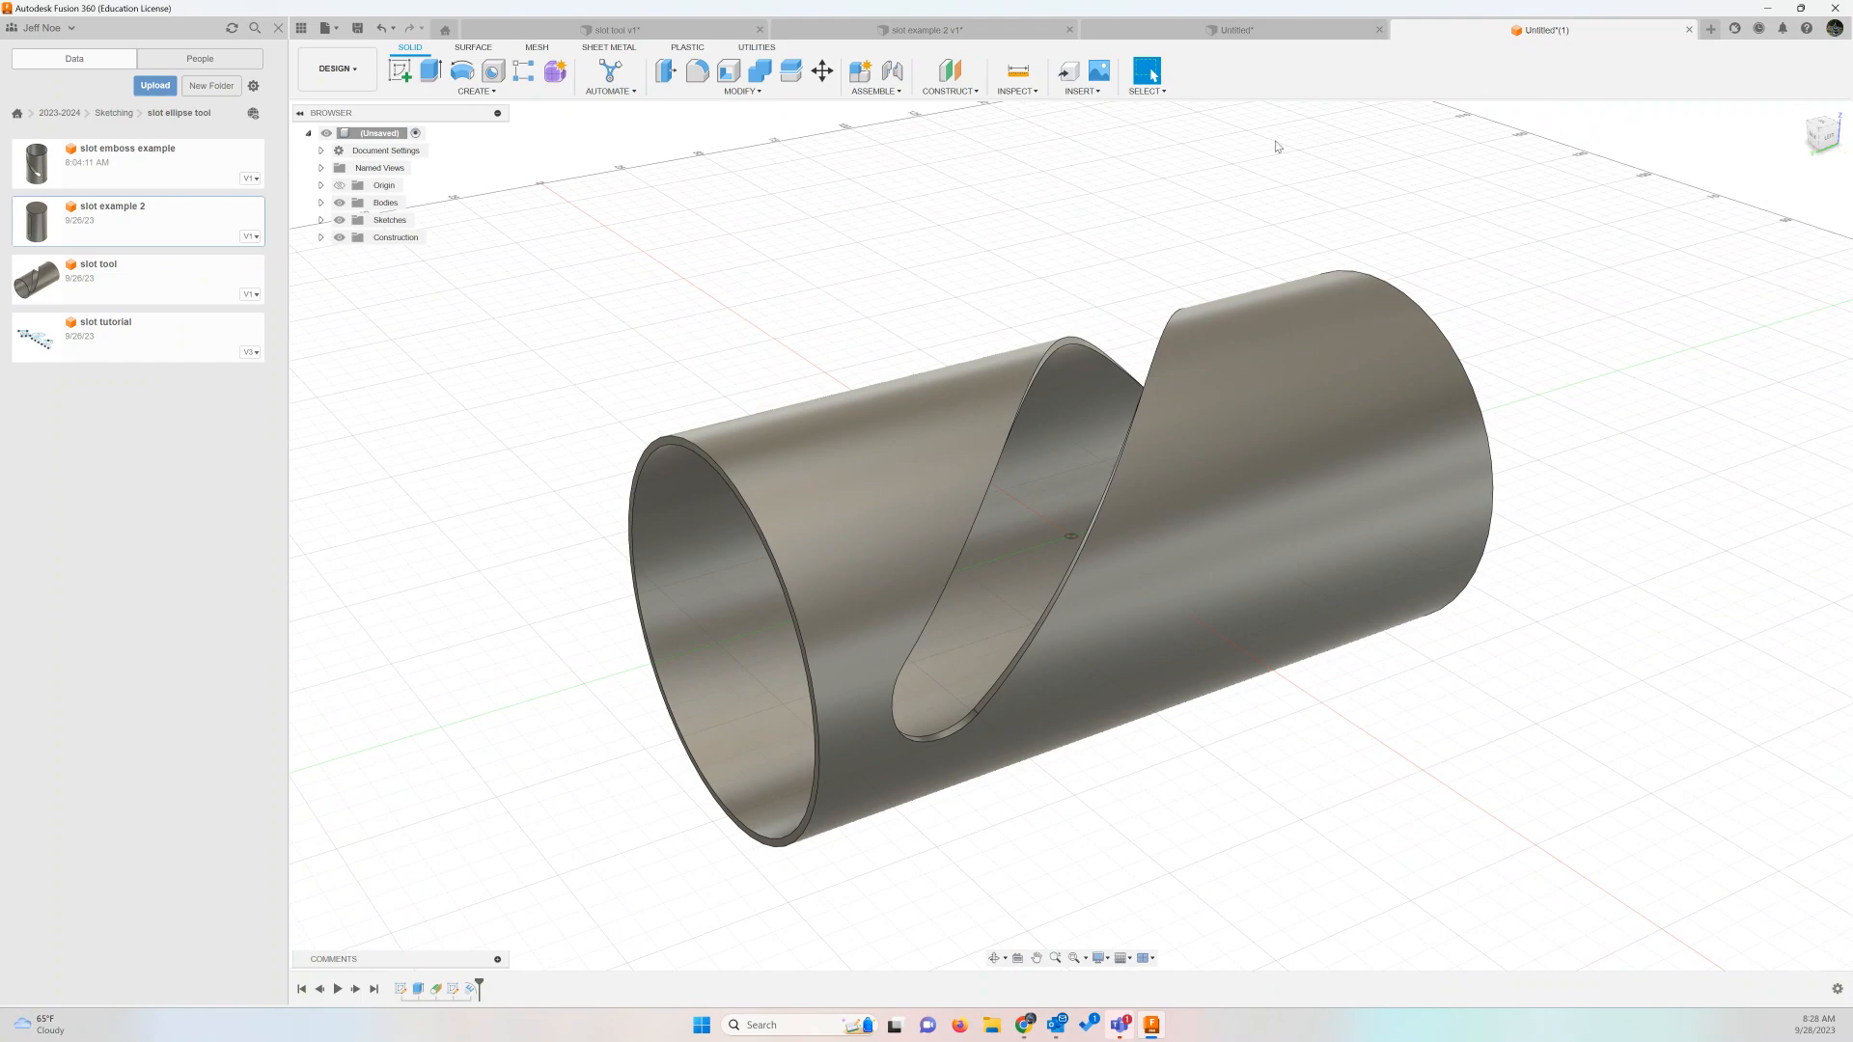